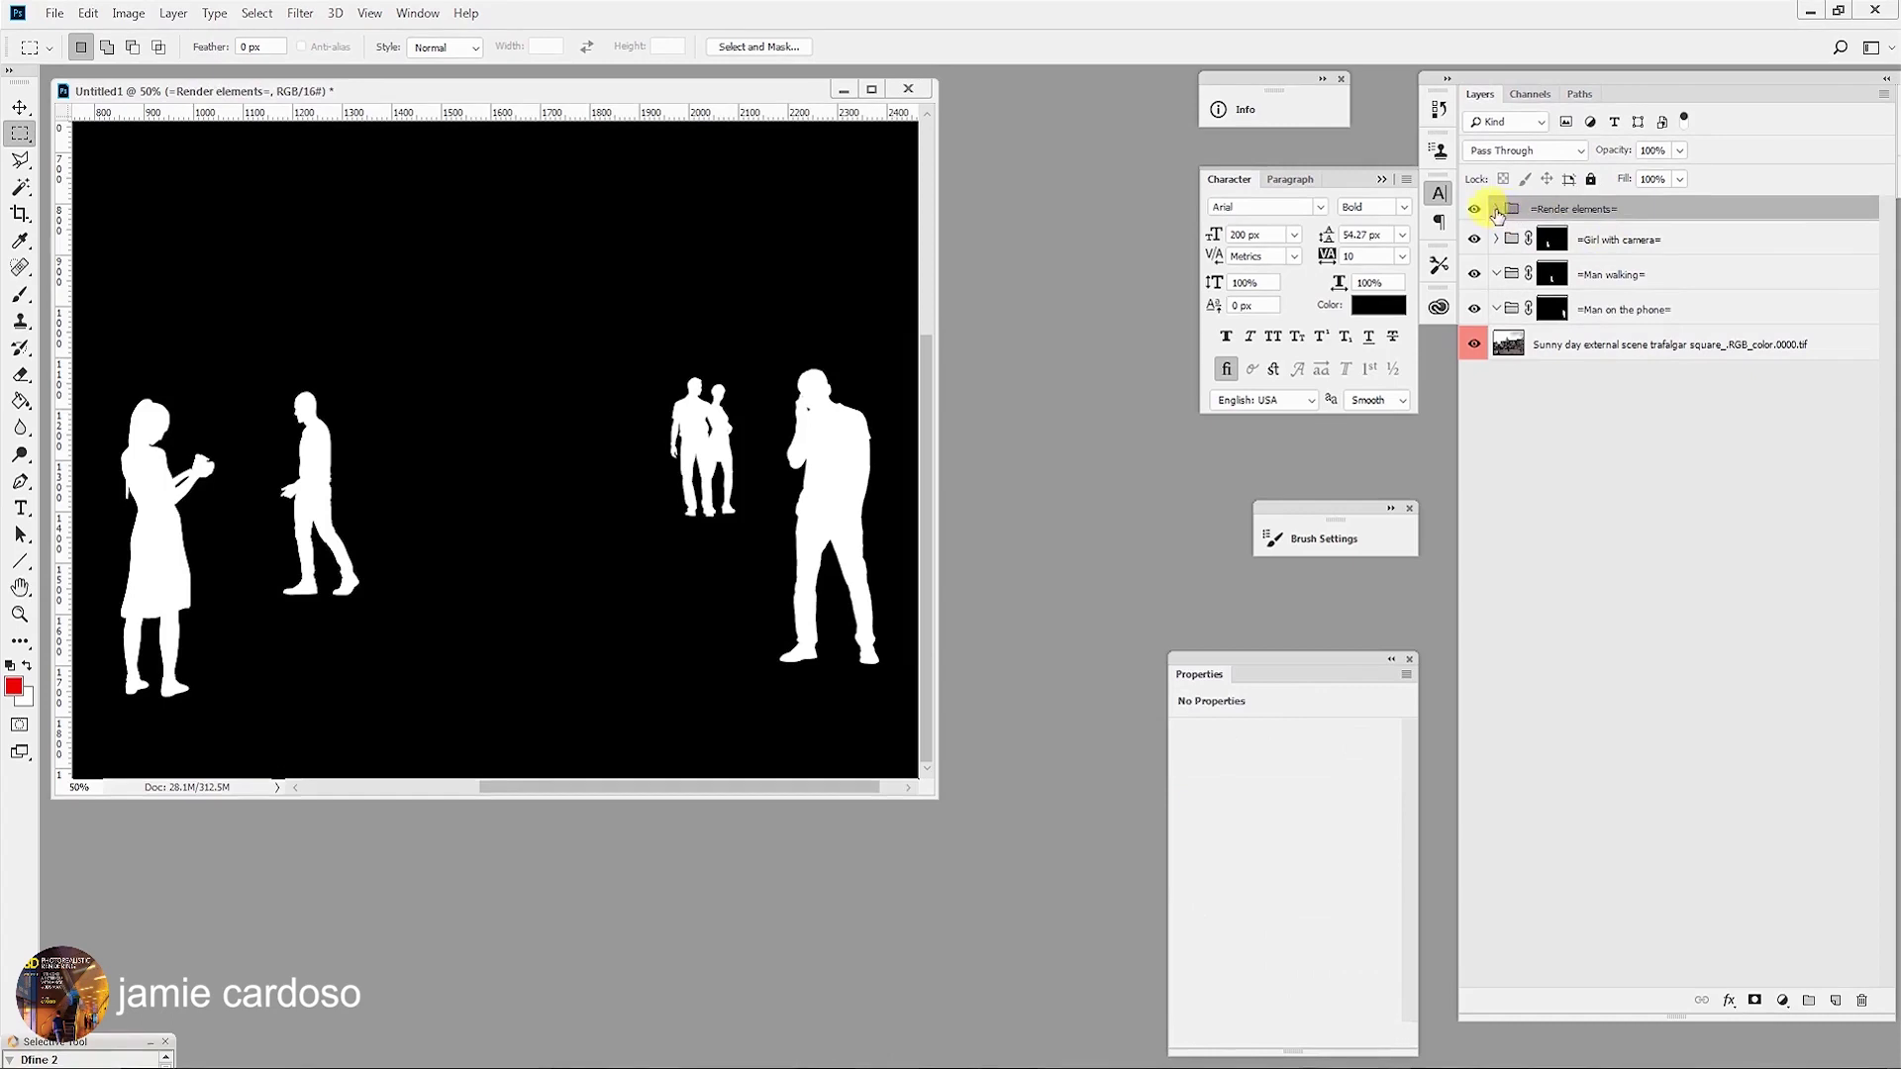
Hide the Alpha layer in the render elements group, then show and select the MultiMatteElement_3 layer covering the man and girl standing together.
key("z")
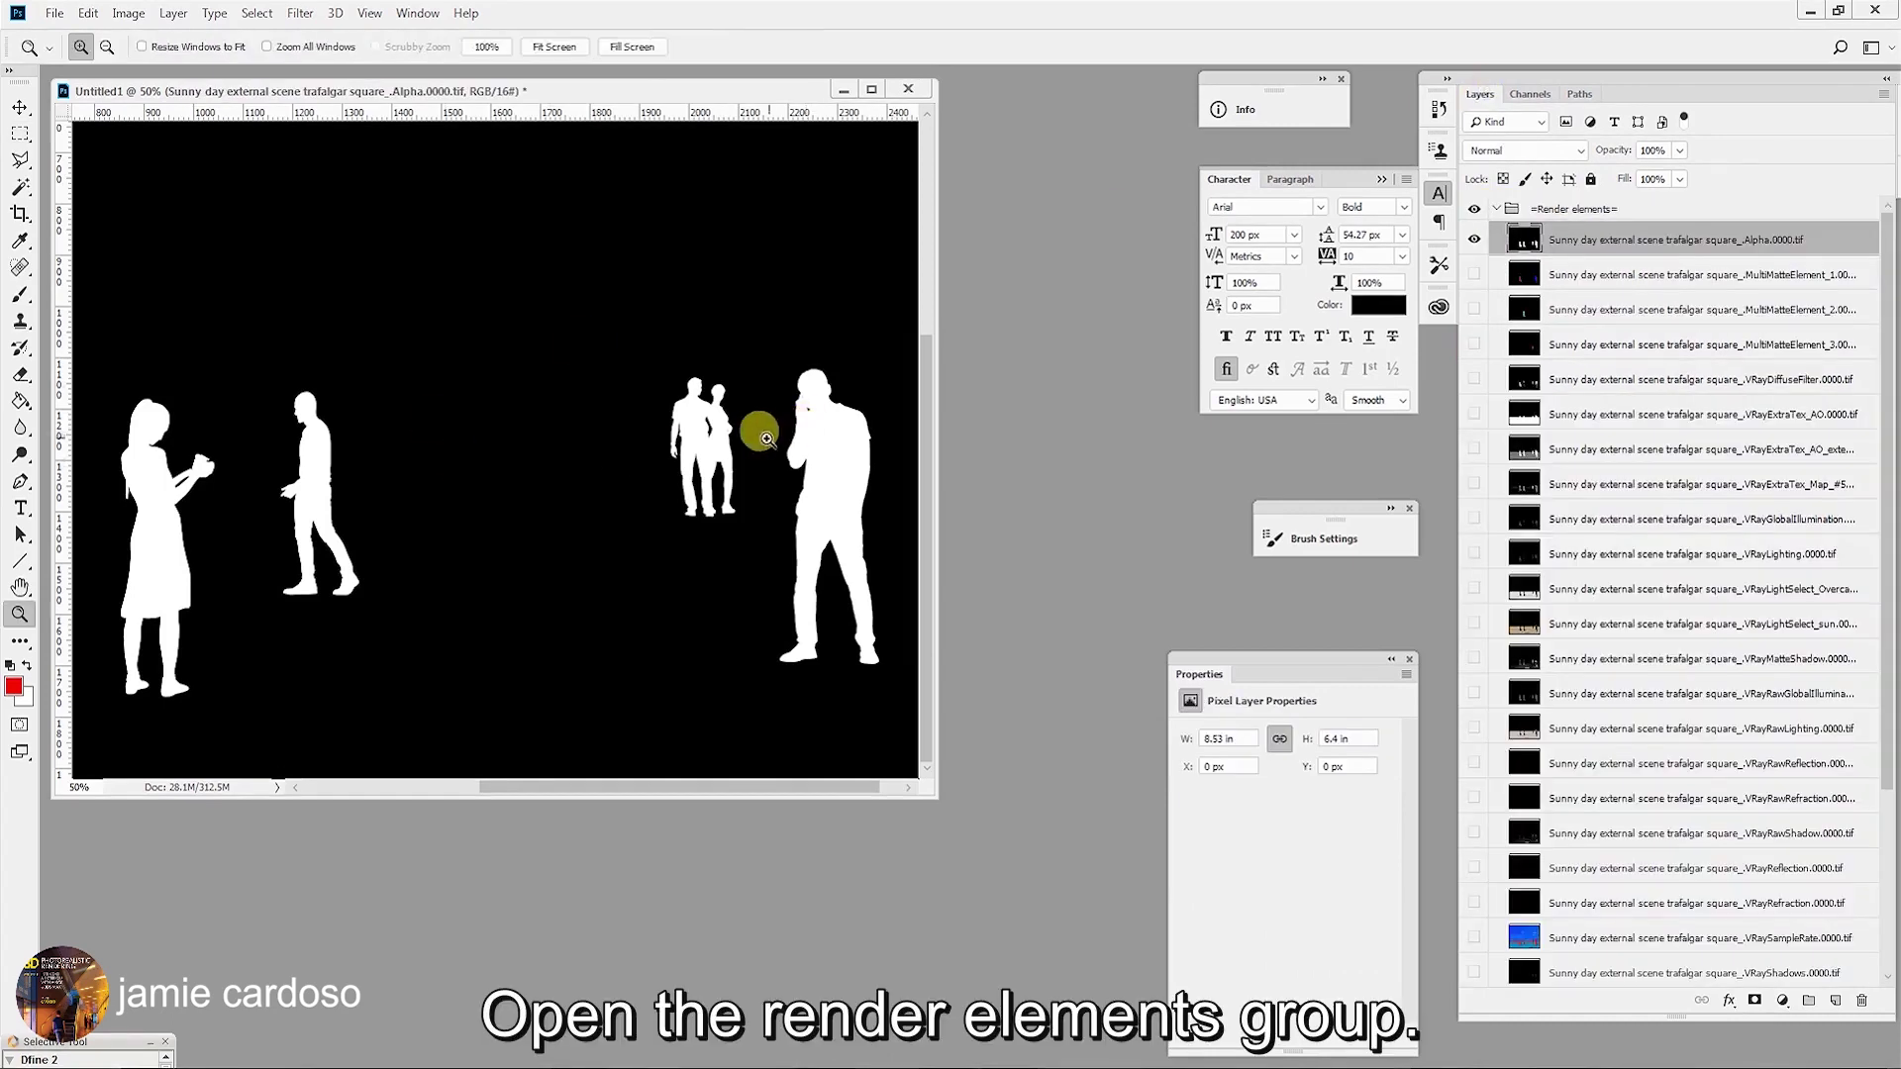
left_click(744, 428)
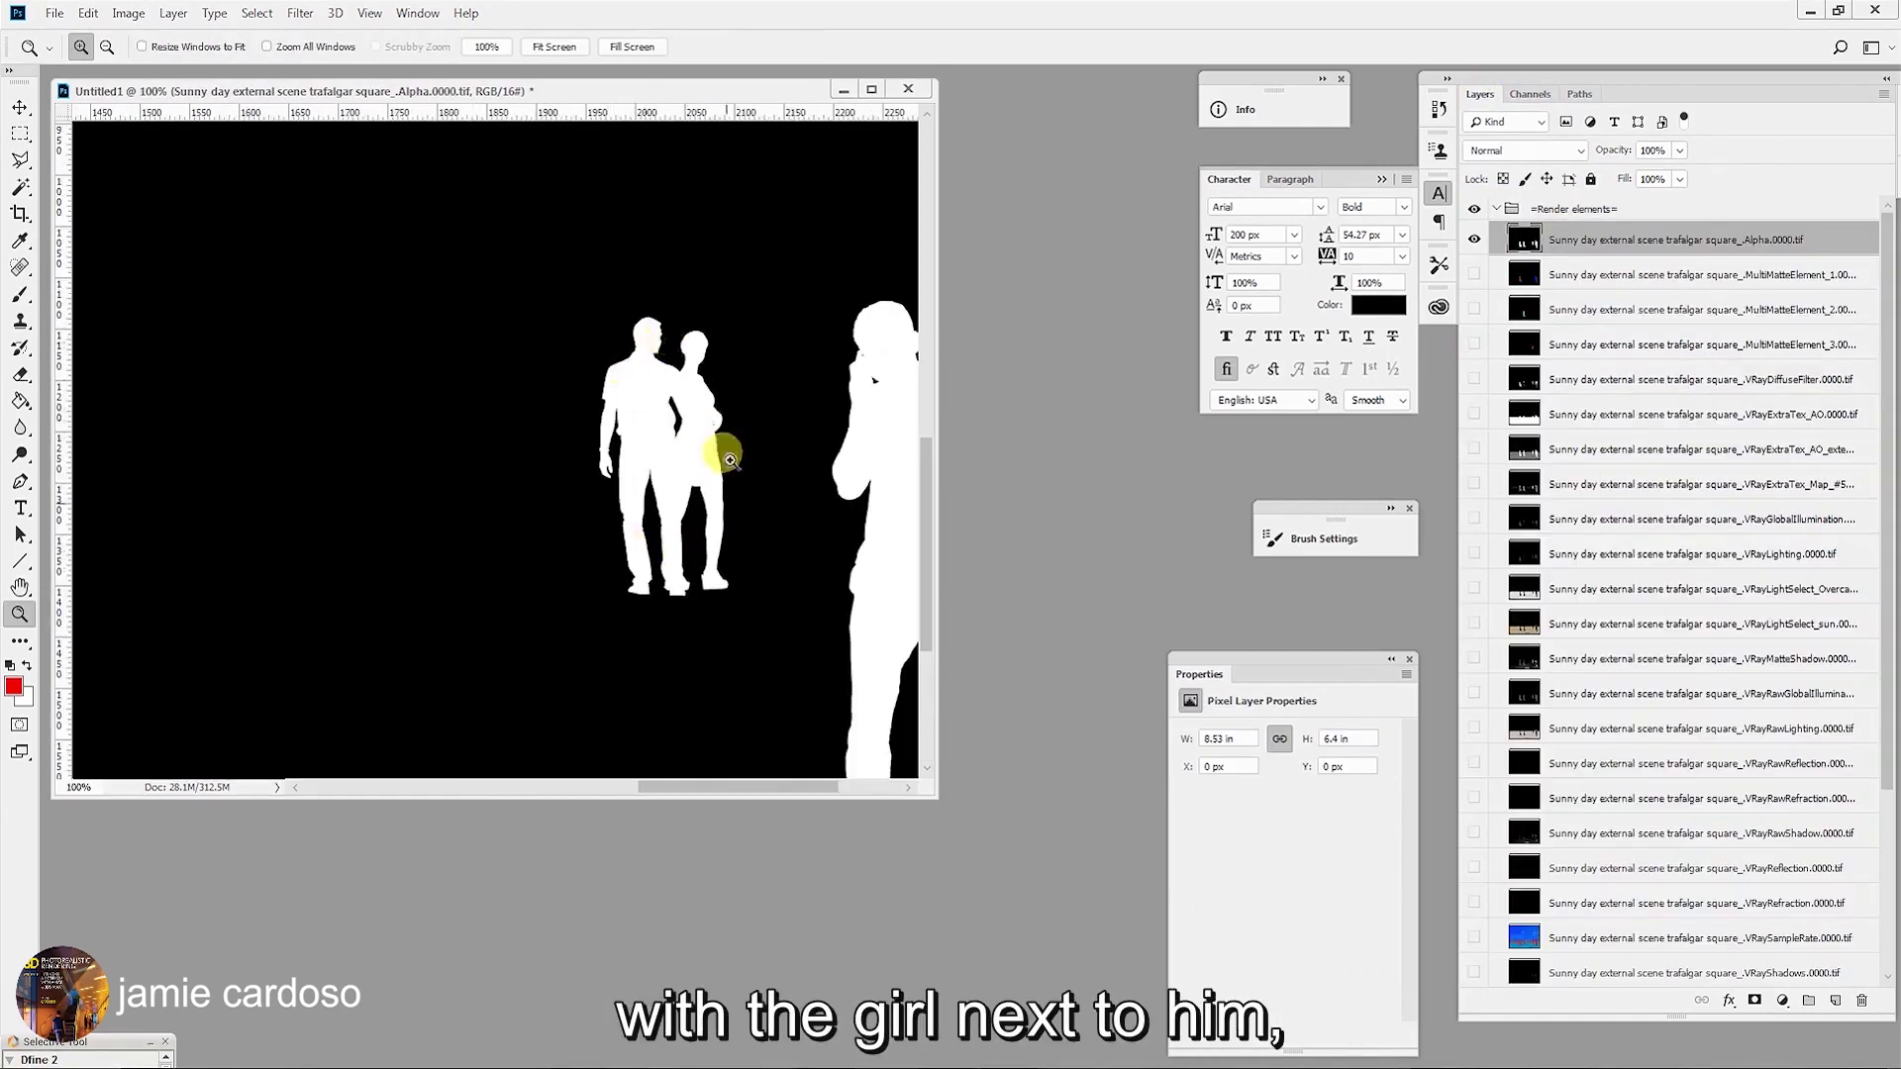
left_click(1474, 240)
left_click(1476, 276)
left_click(1477, 276)
left_click(1475, 310)
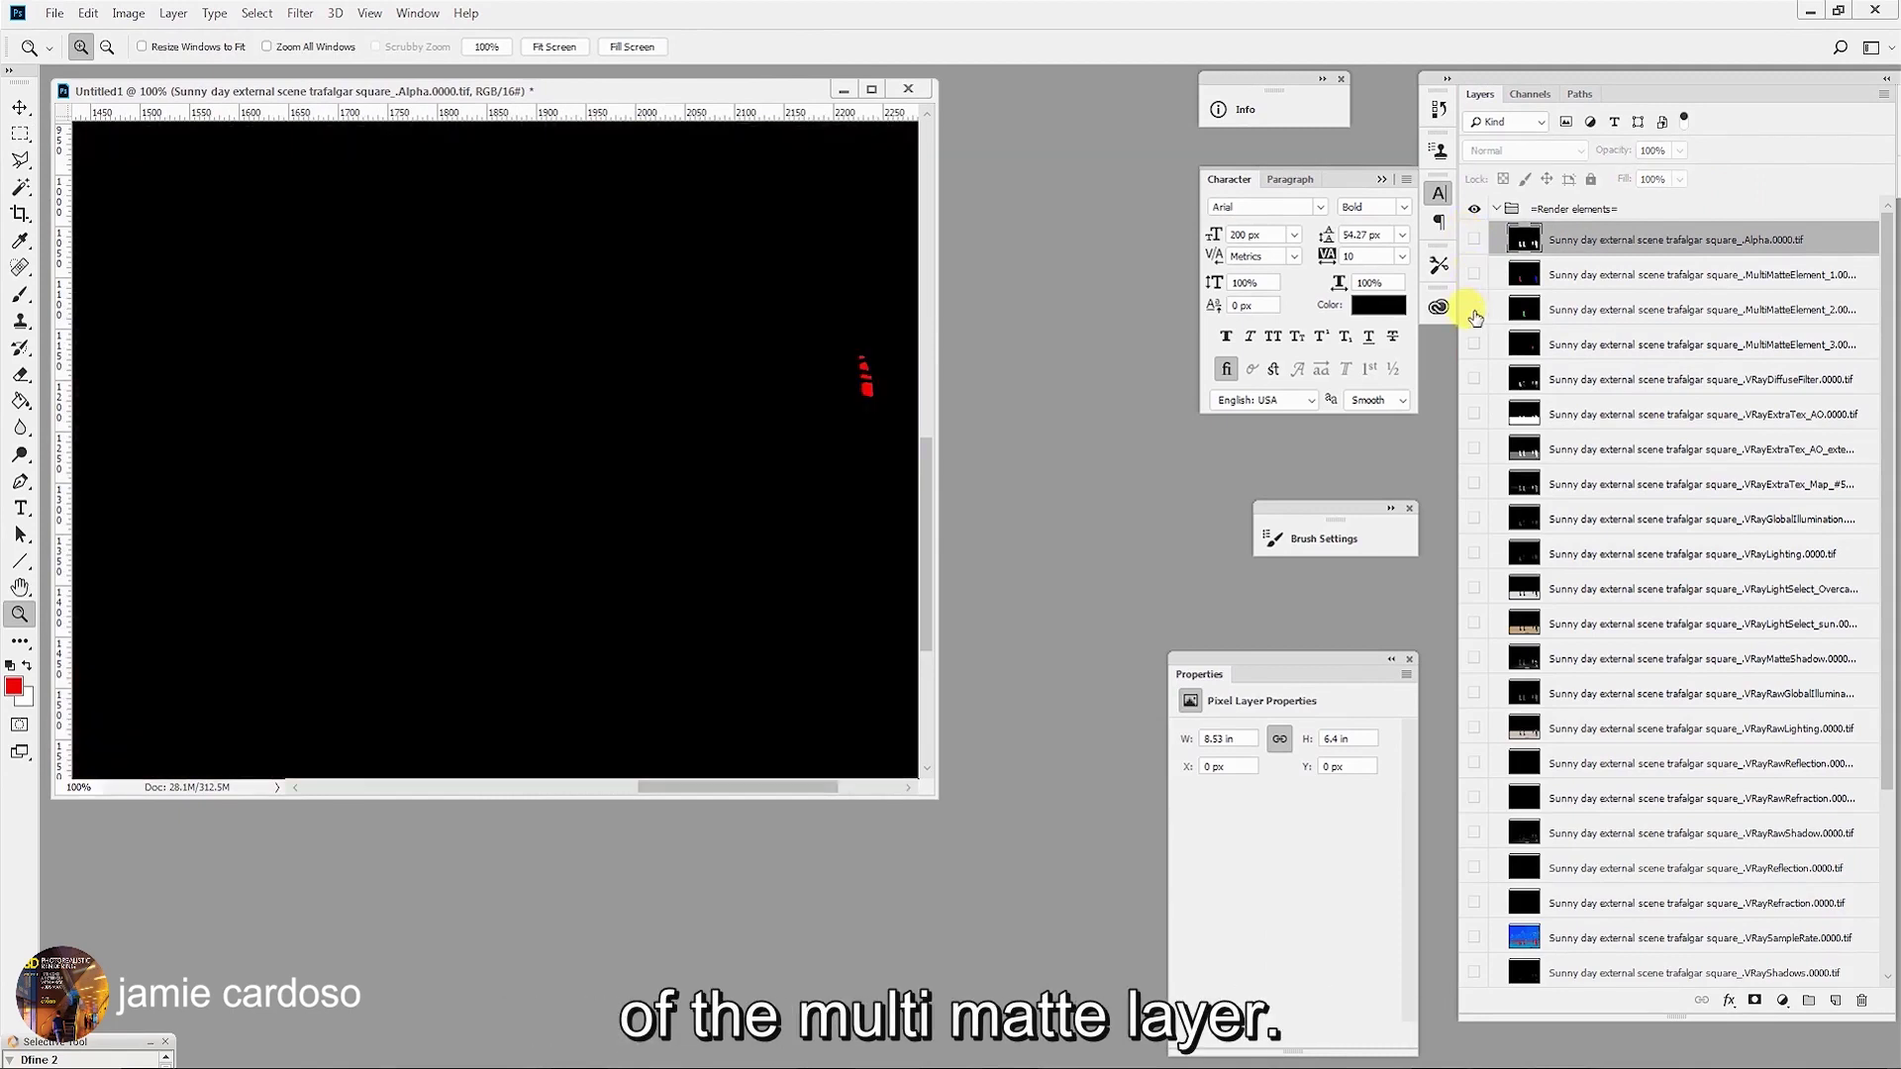
left_click(1474, 311)
left_click(1474, 346)
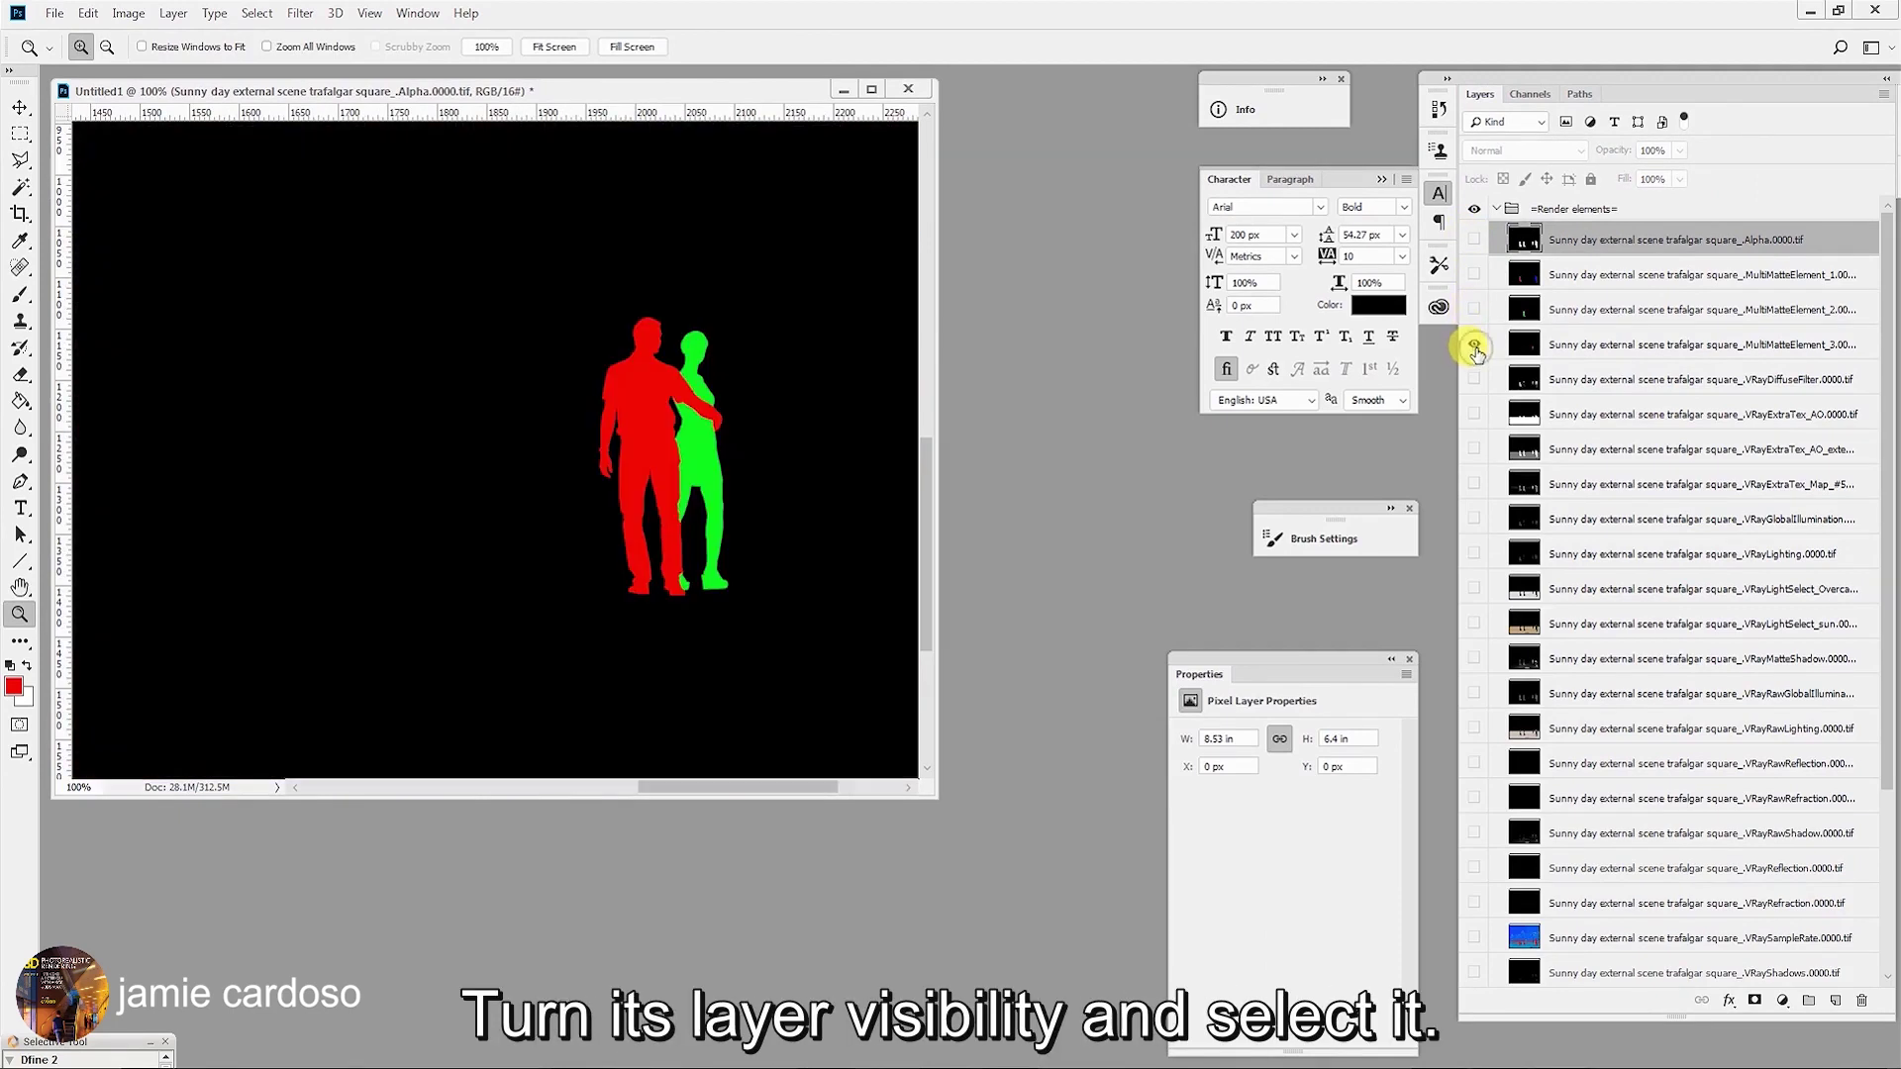
left_click(1587, 349)
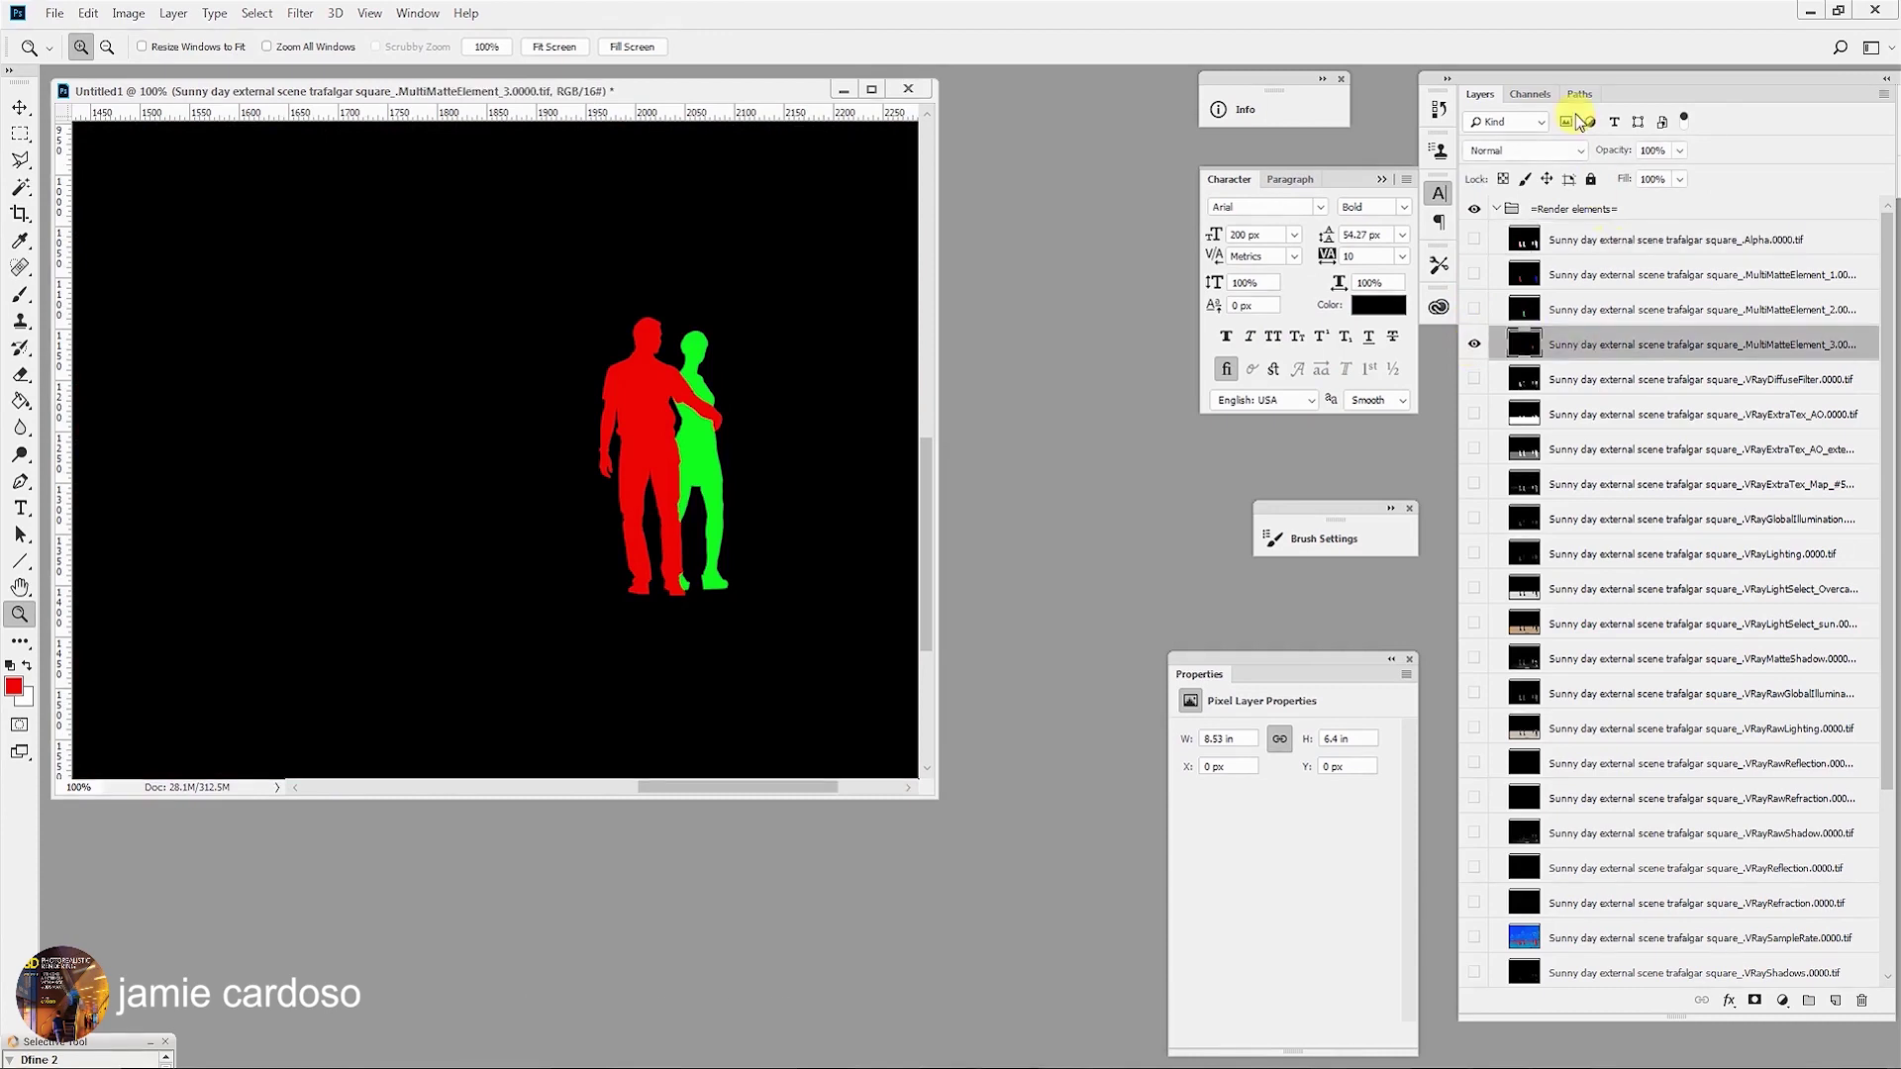
left_click(1473, 346)
left_click(1472, 339)
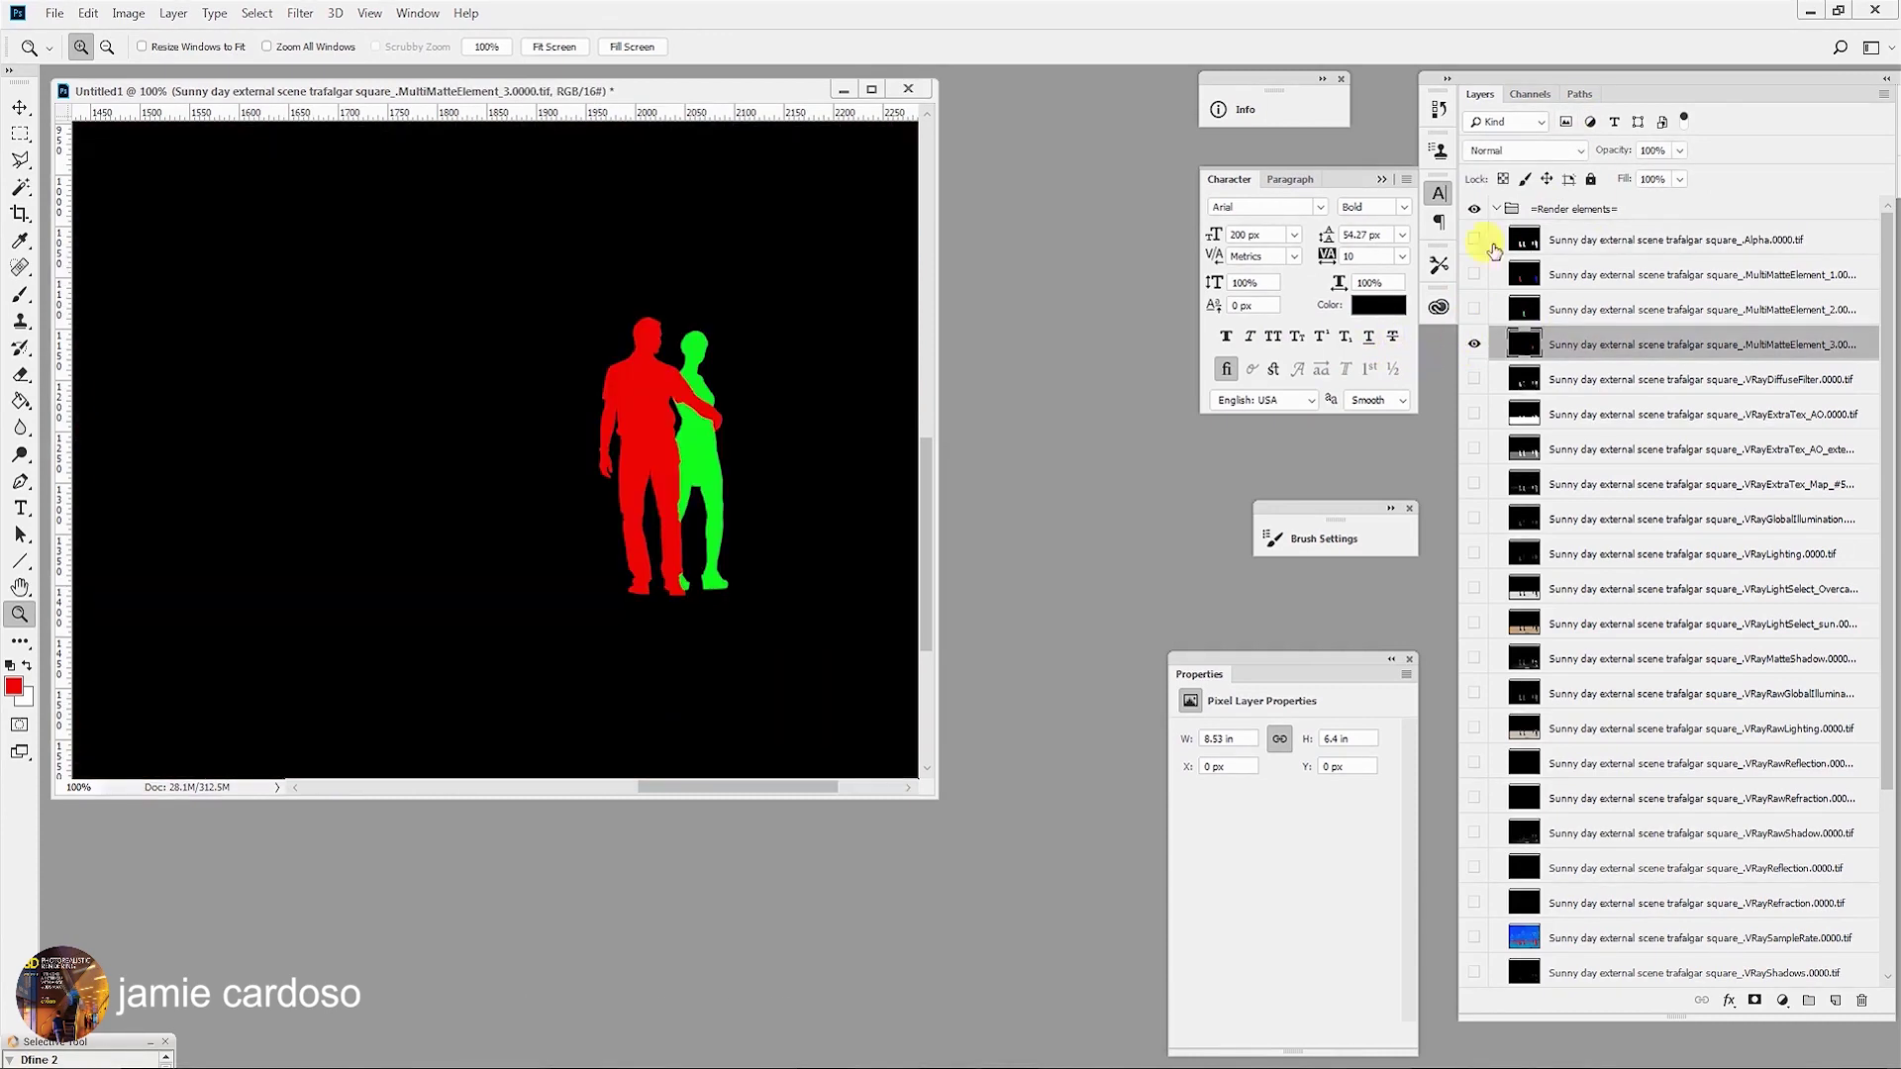
Load the red channel as a selection of the man beside the girl, and hide the MultiMatteElement_3 layer.
left_click(1531, 95)
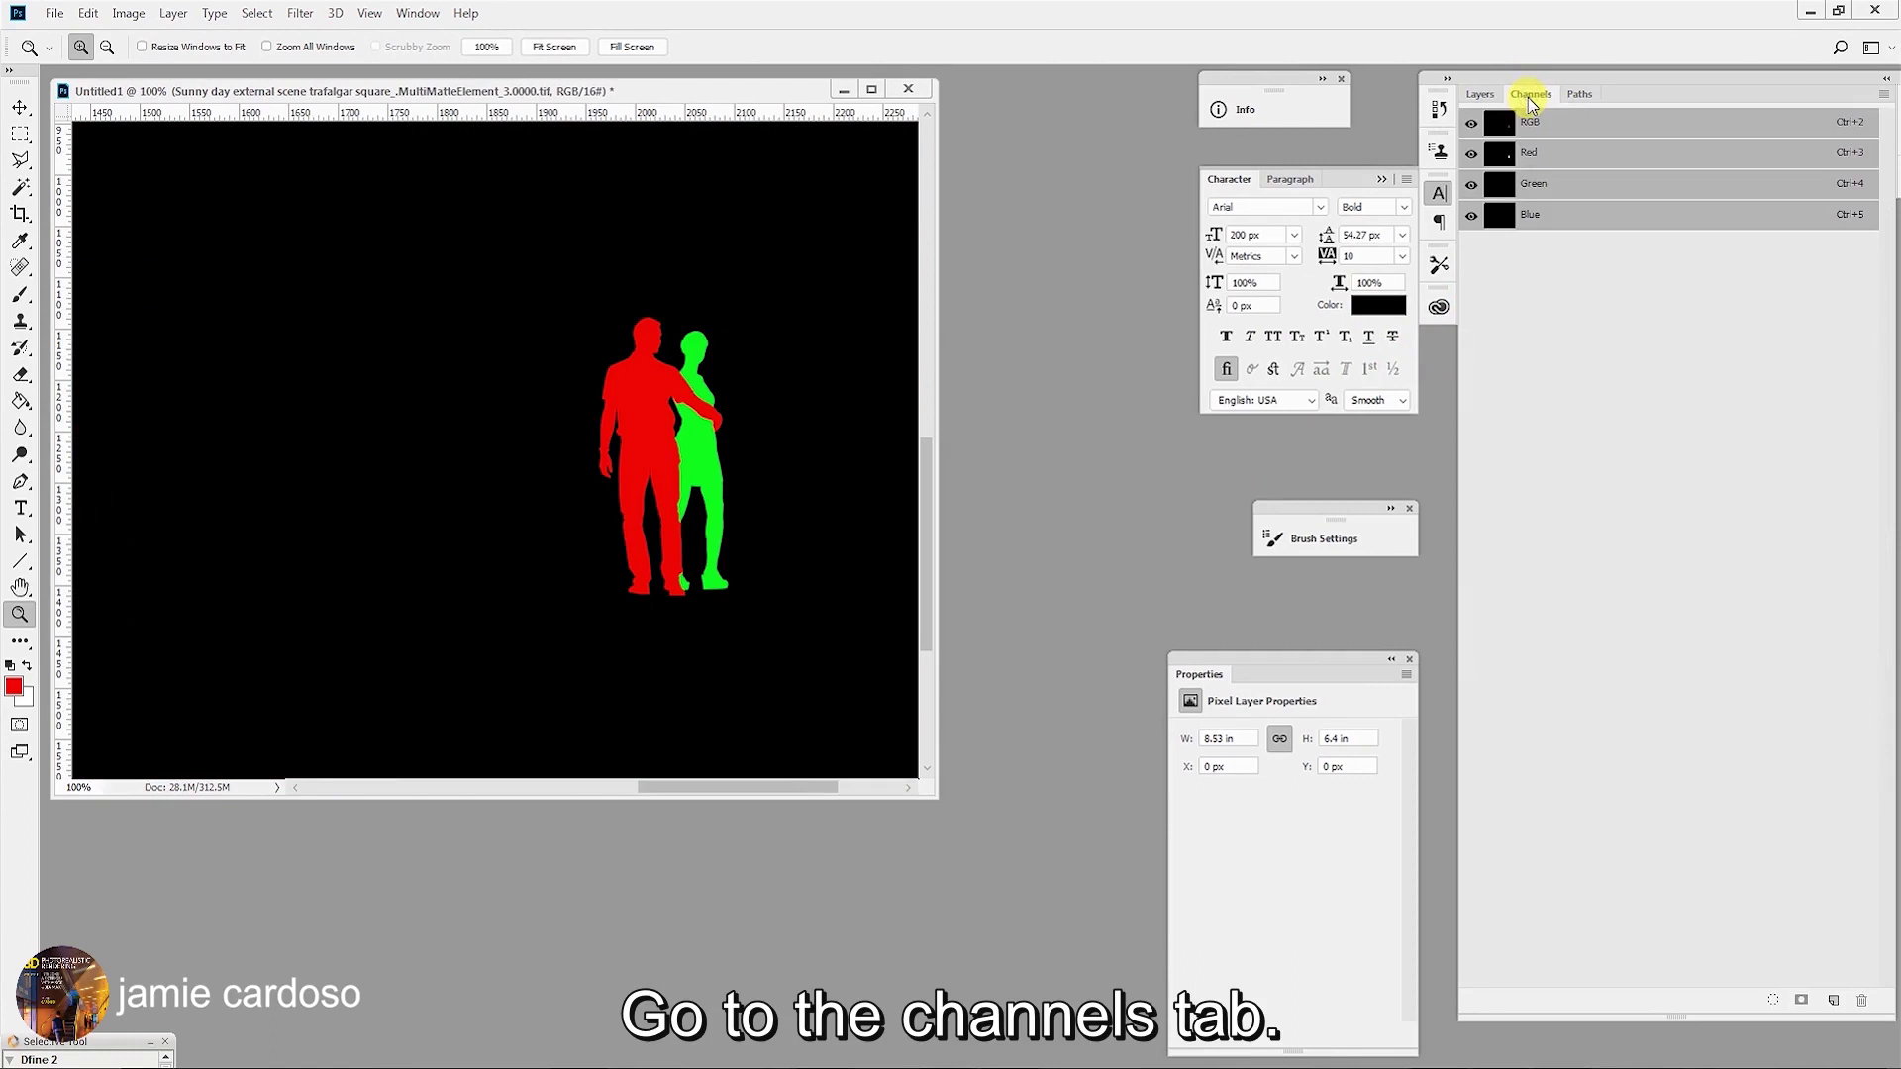
left_click(1499, 158, "ctrl")
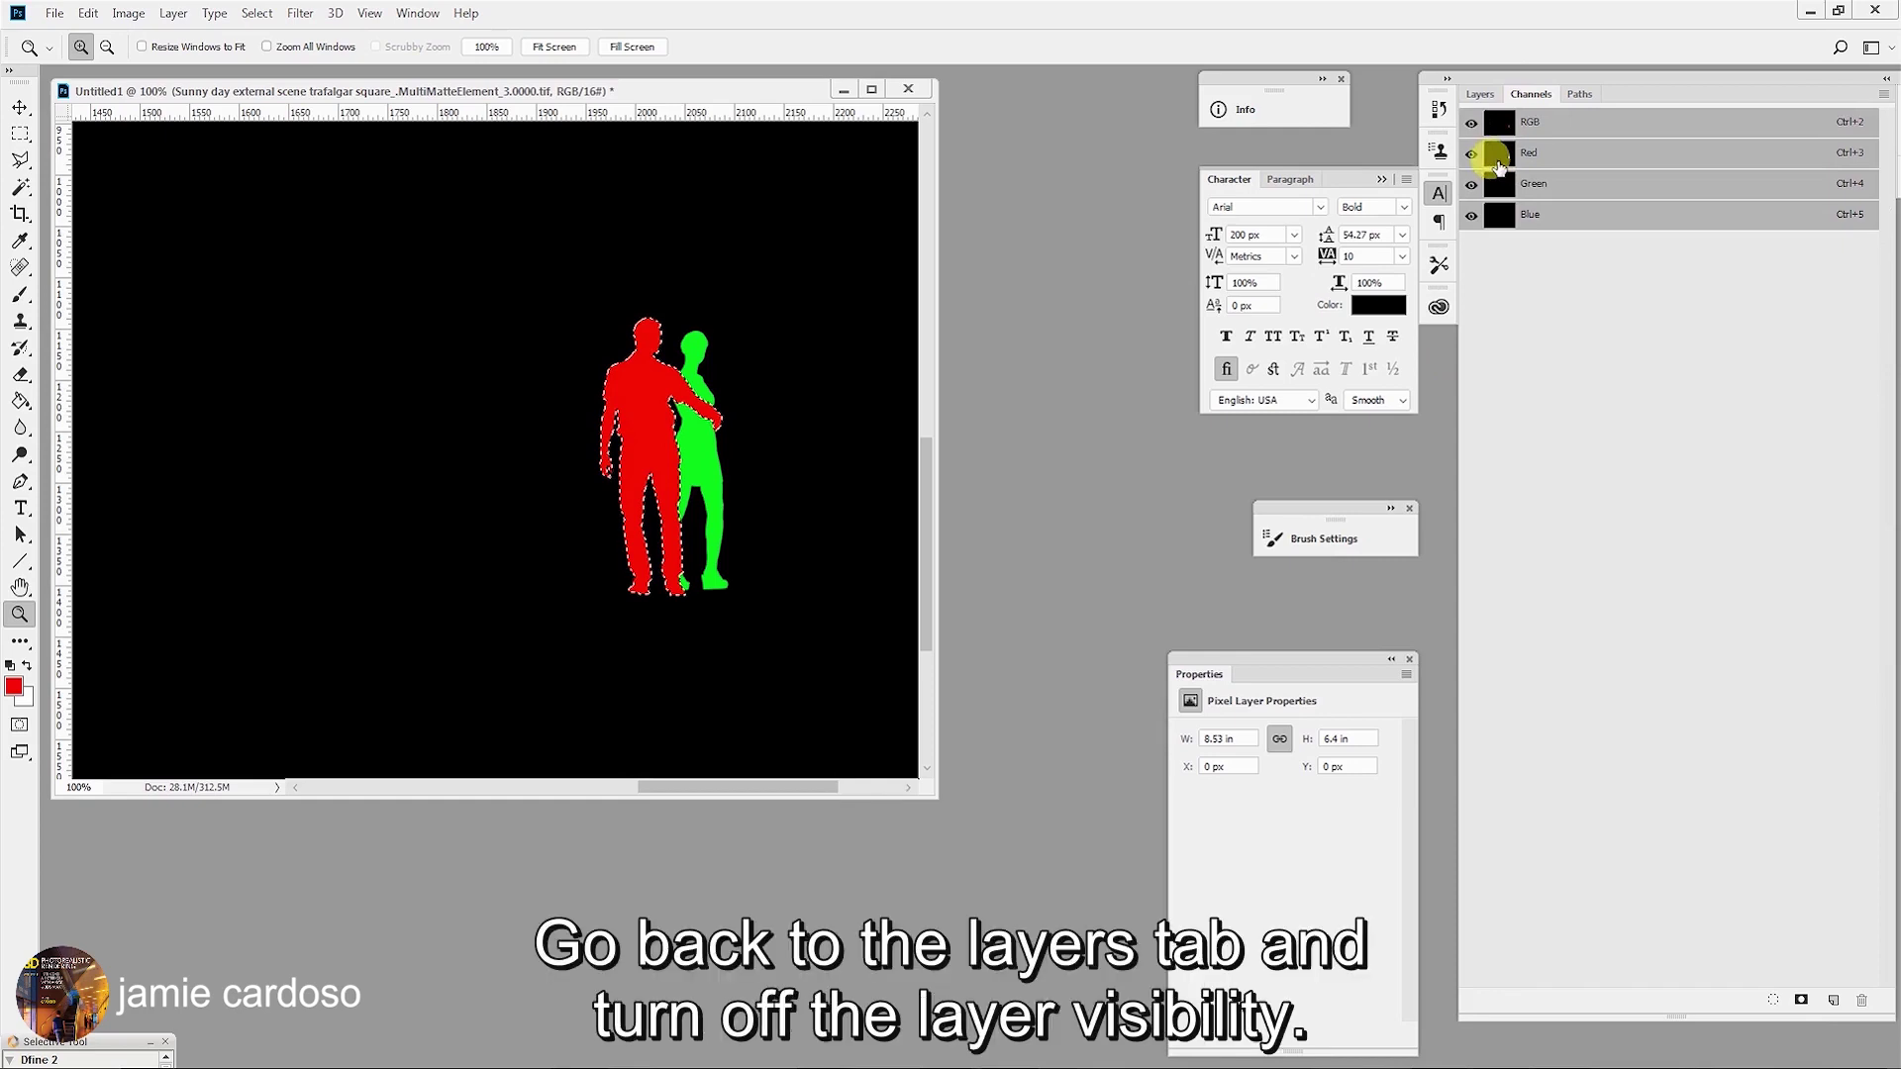
left_click(1480, 95)
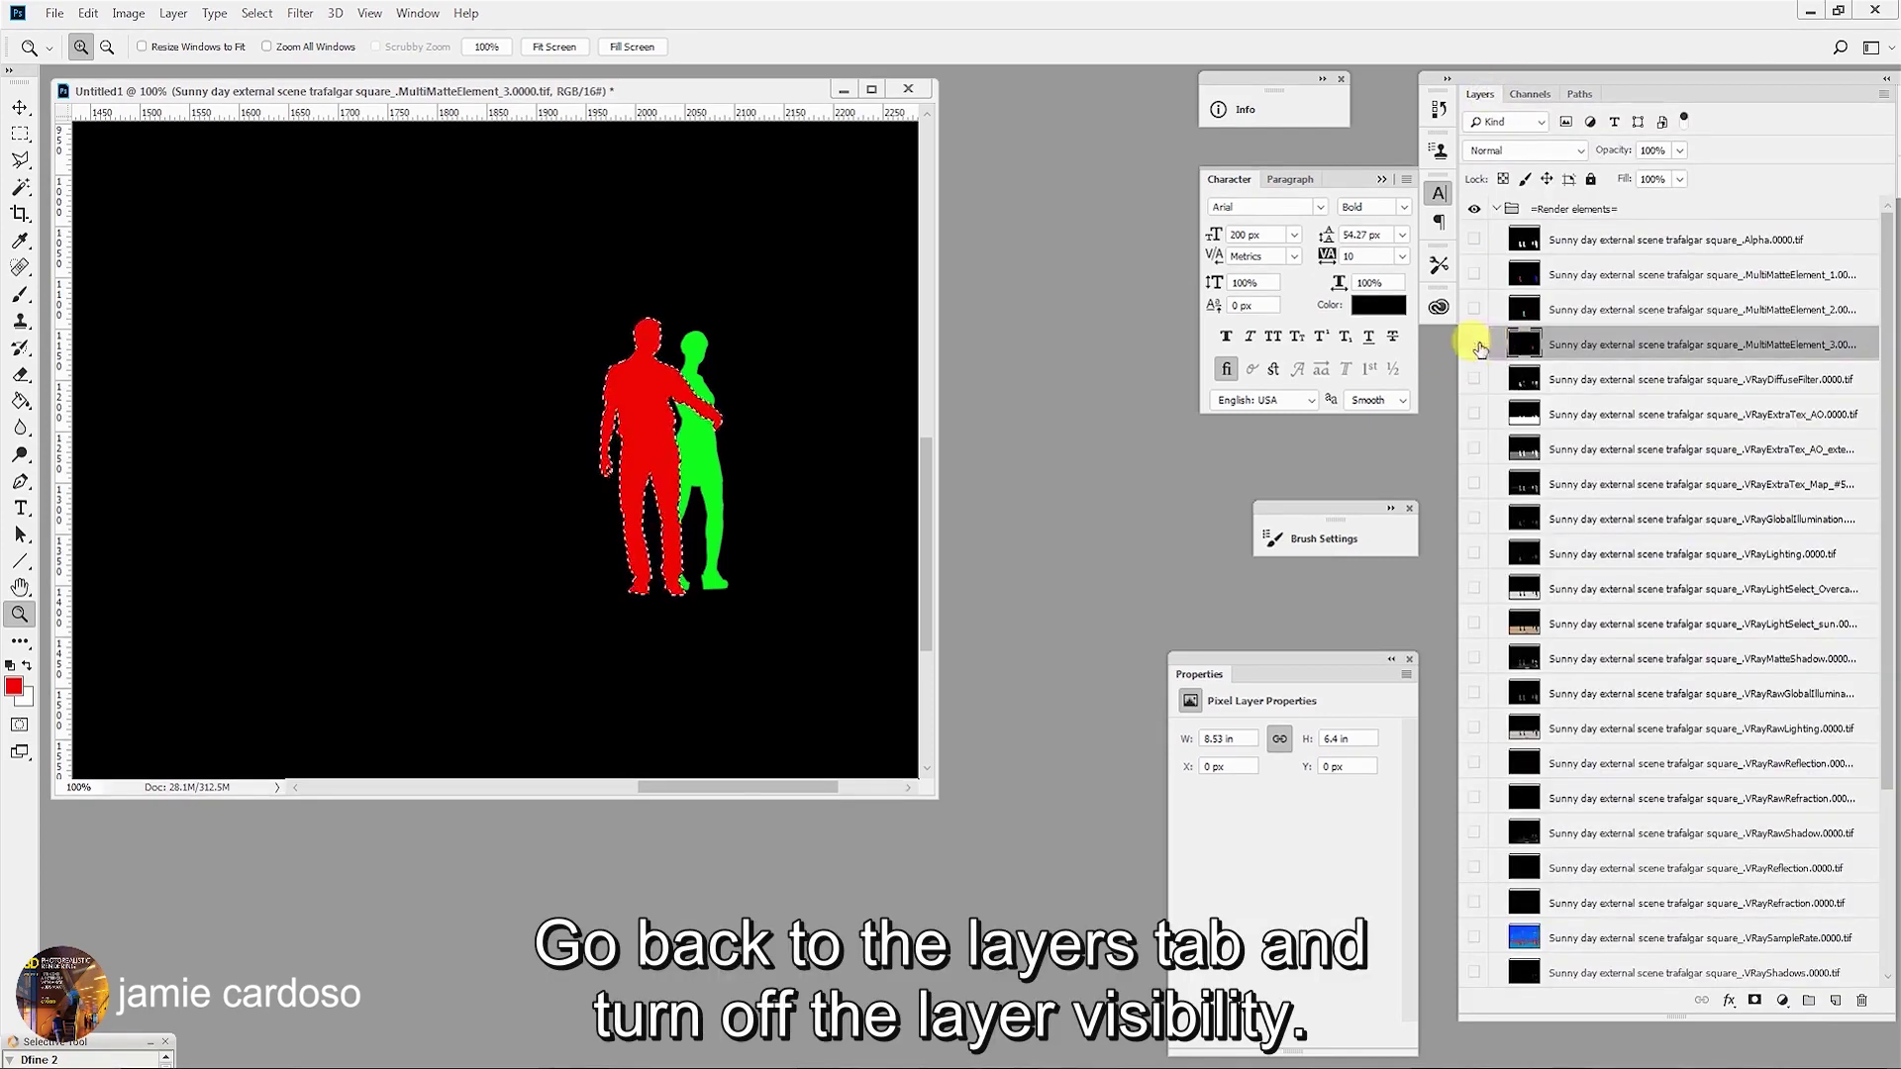
left_click(1474, 345)
Create a group directly above the RGB_color layer, mask it with the man's selection, and name it "=Man with a girl=".
scroll(1560, 574, "down", 5)
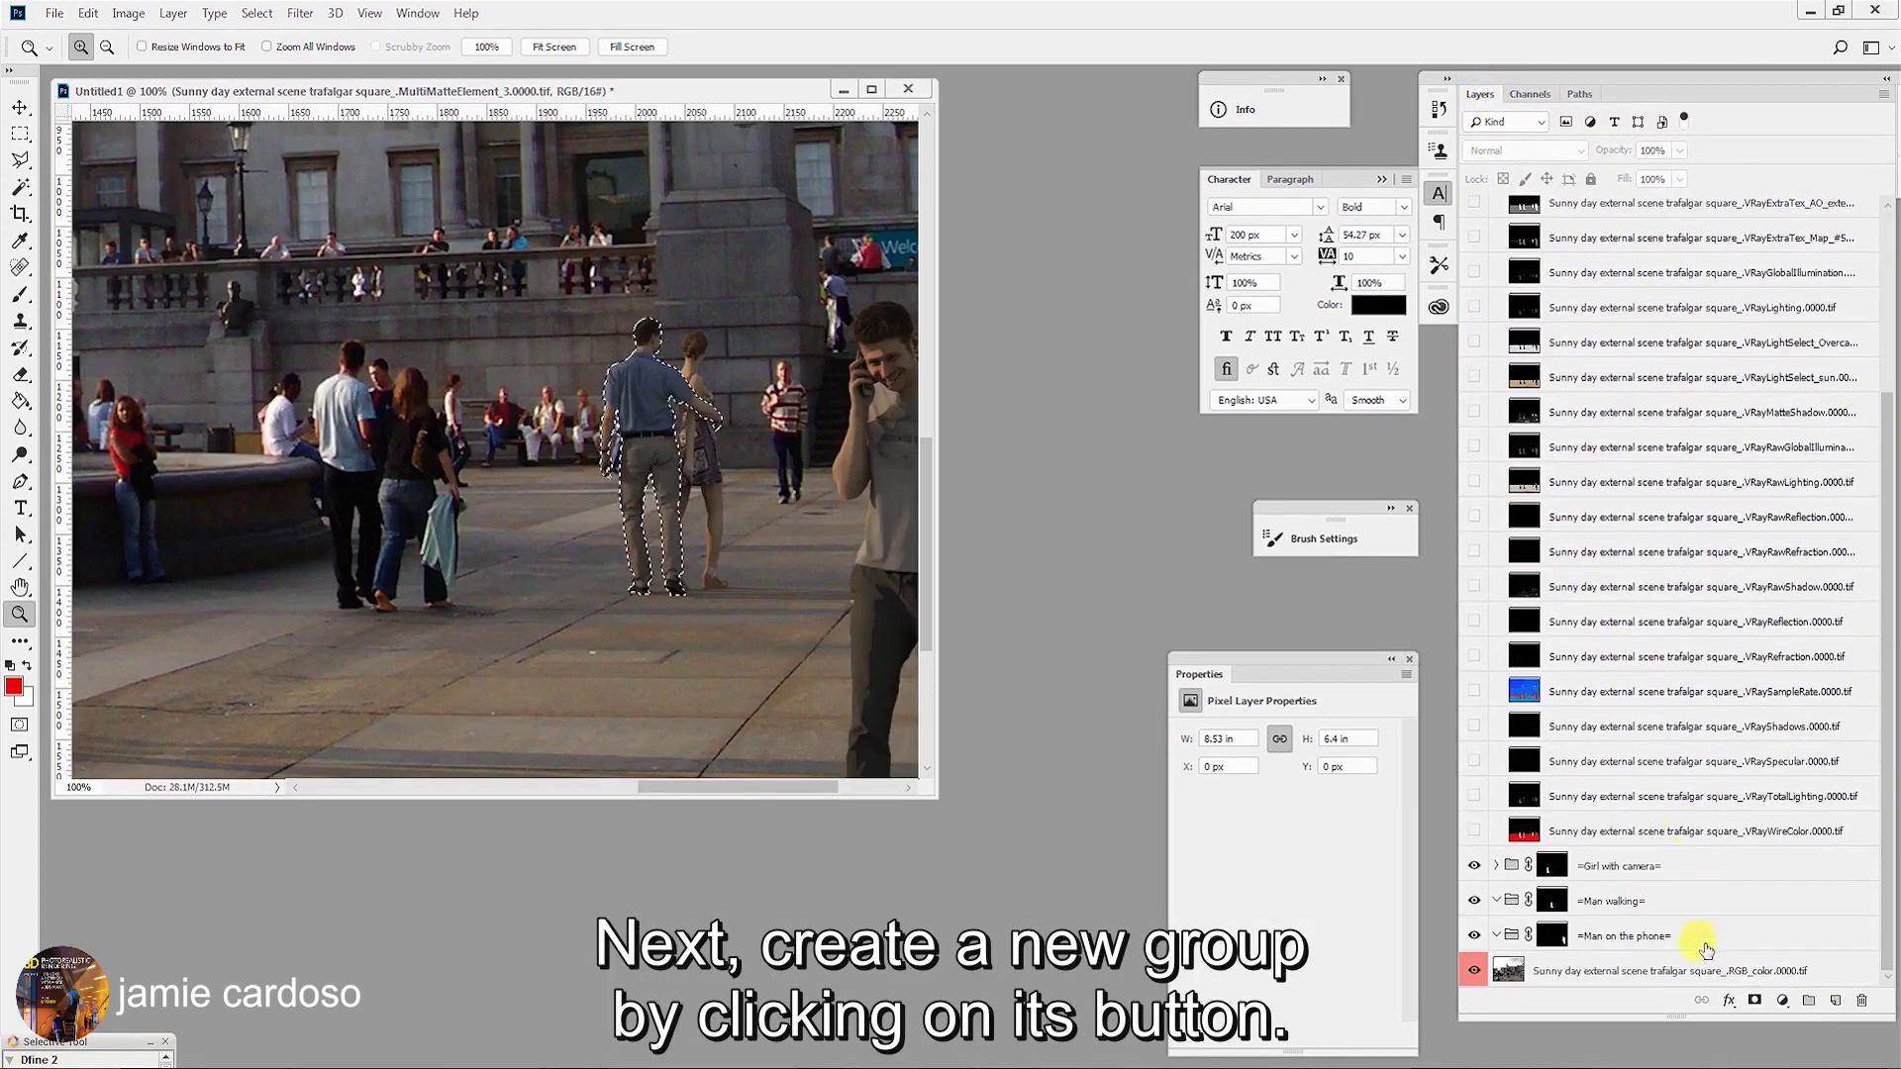
left_click(1669, 968)
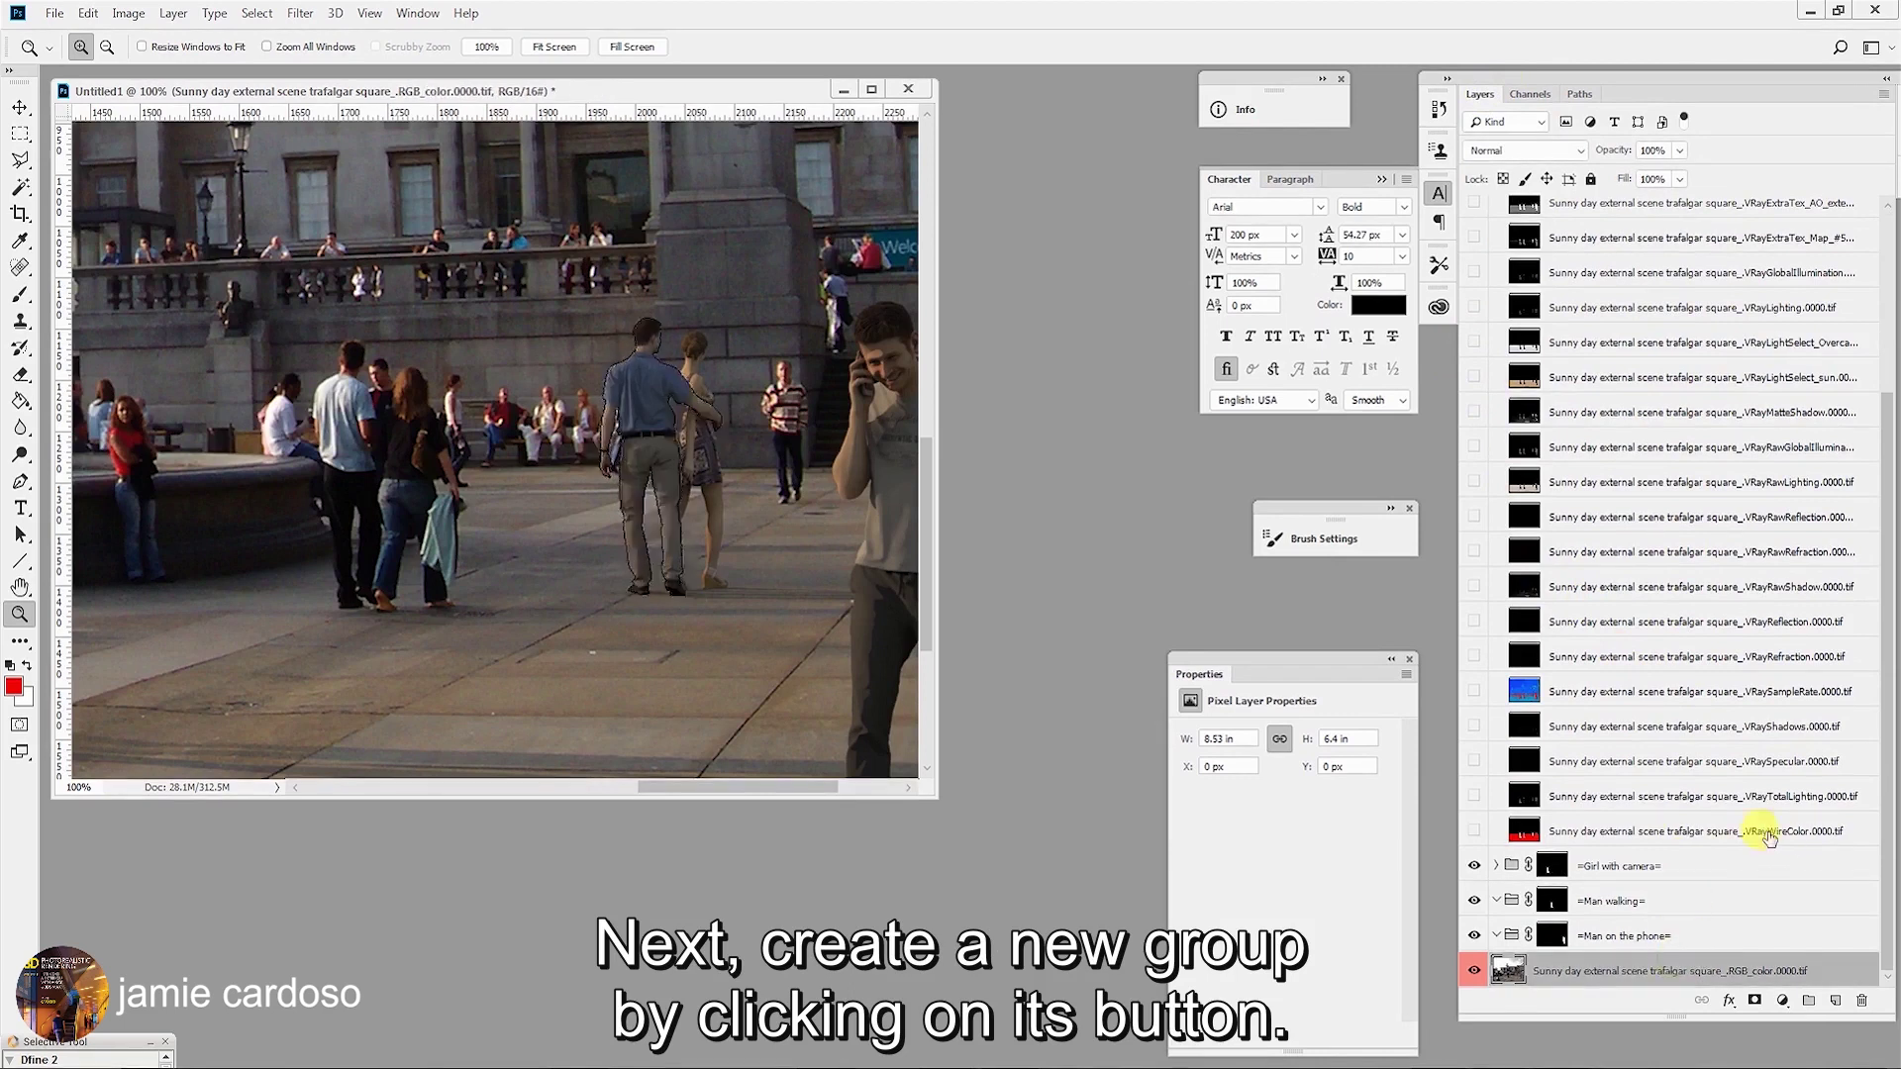
left_click(1809, 1002)
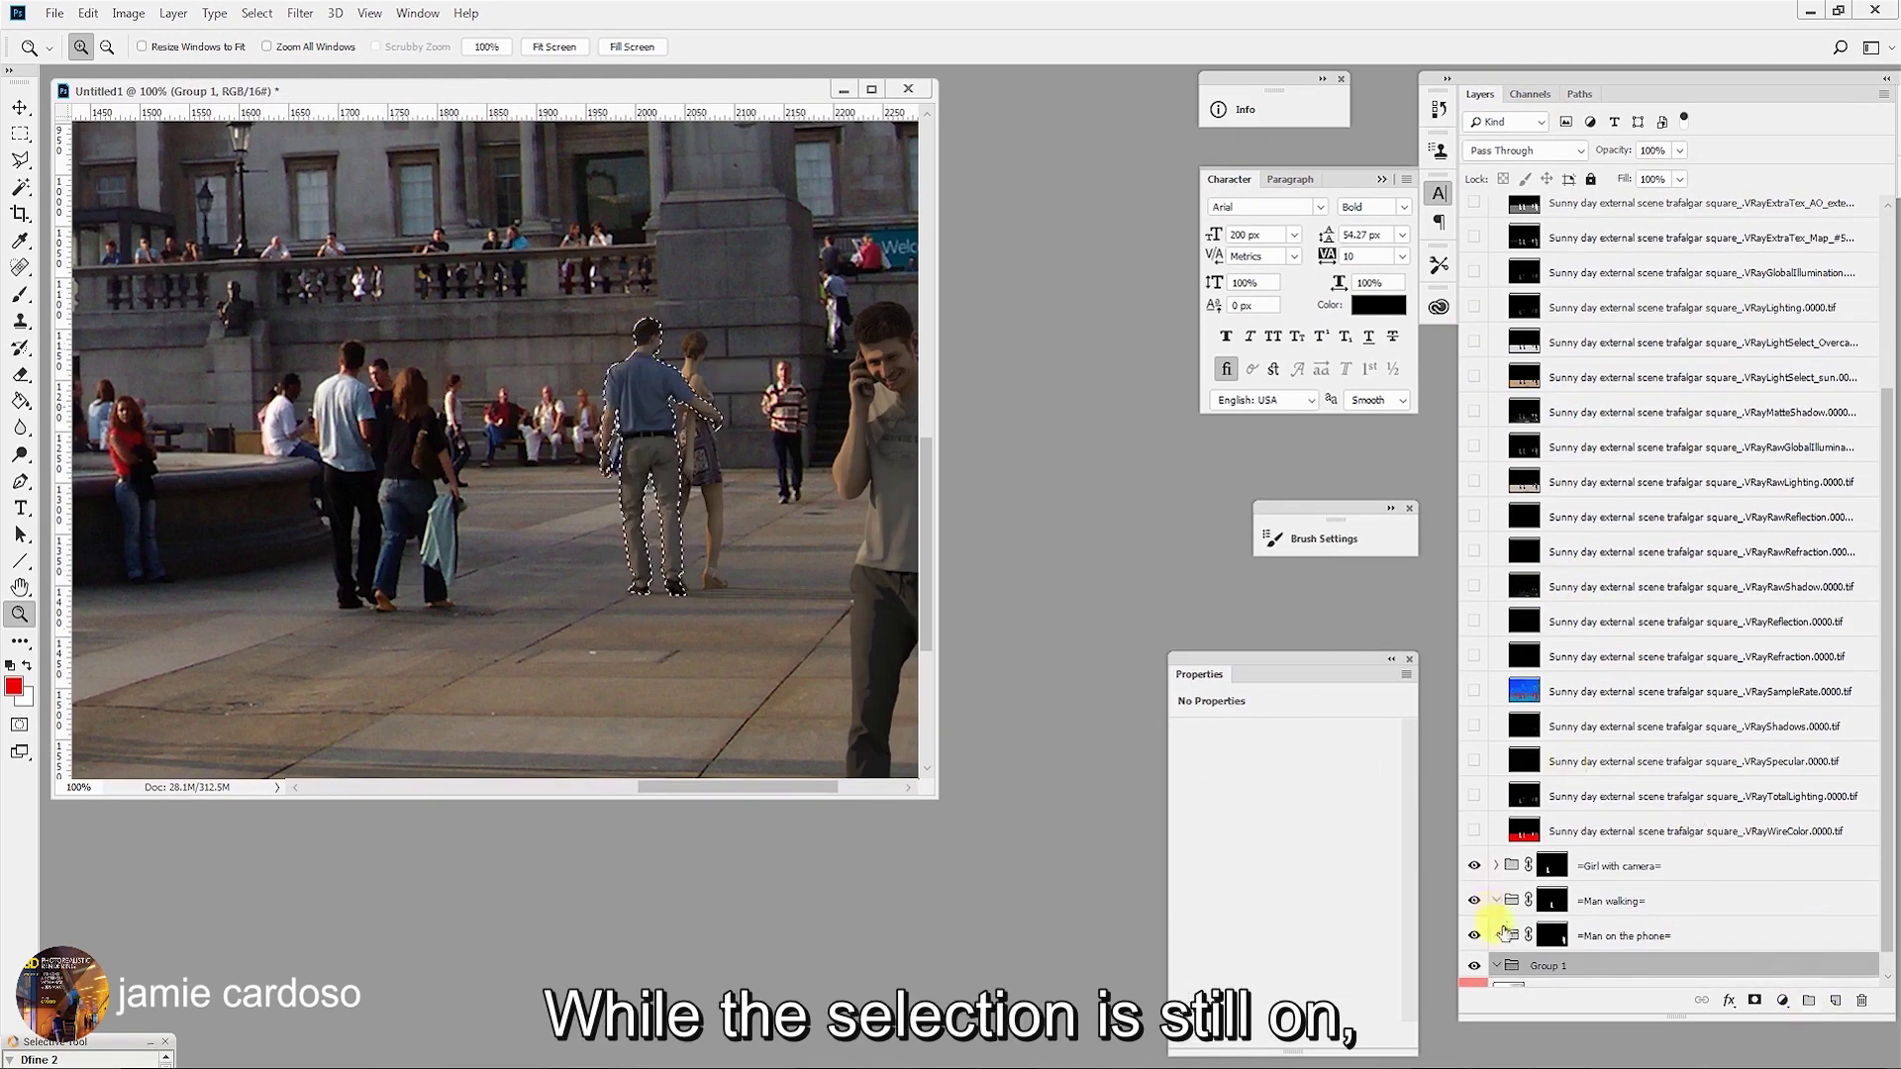
left_click(1755, 1002)
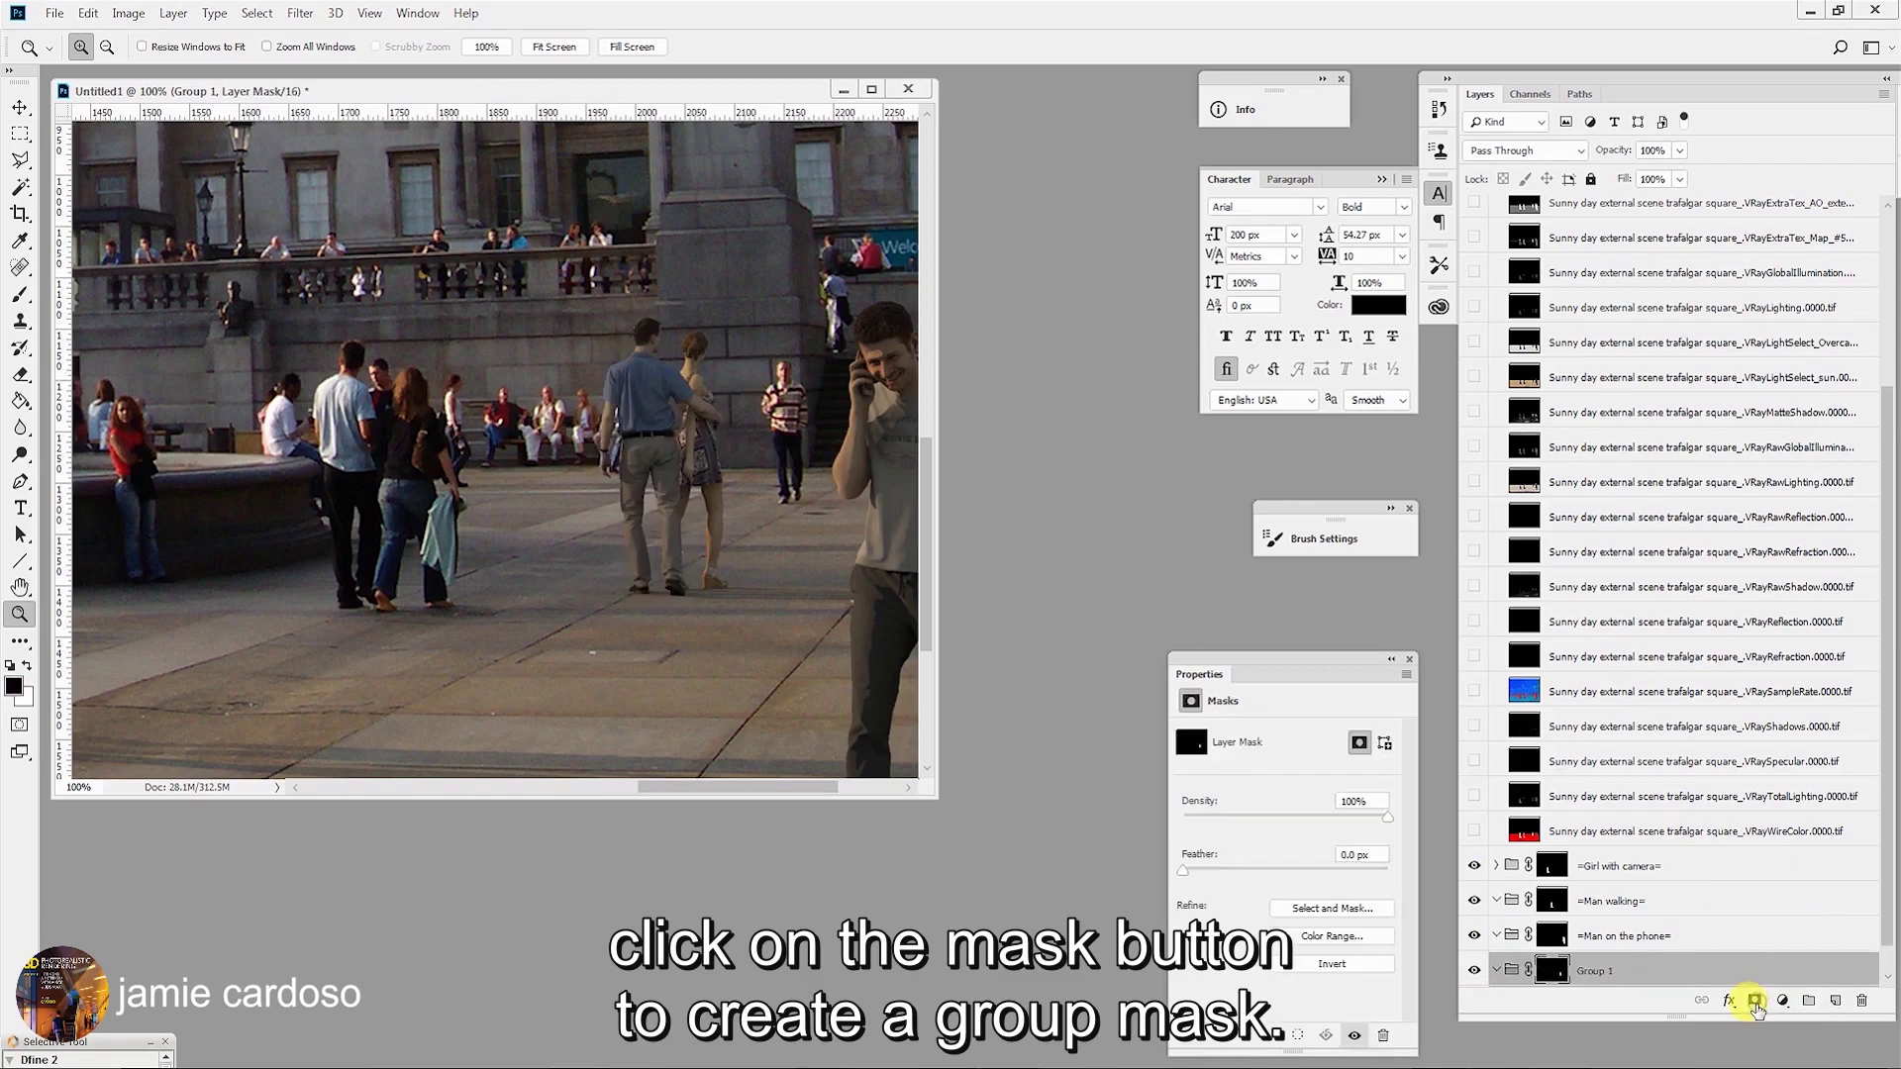
double_click(1594, 974)
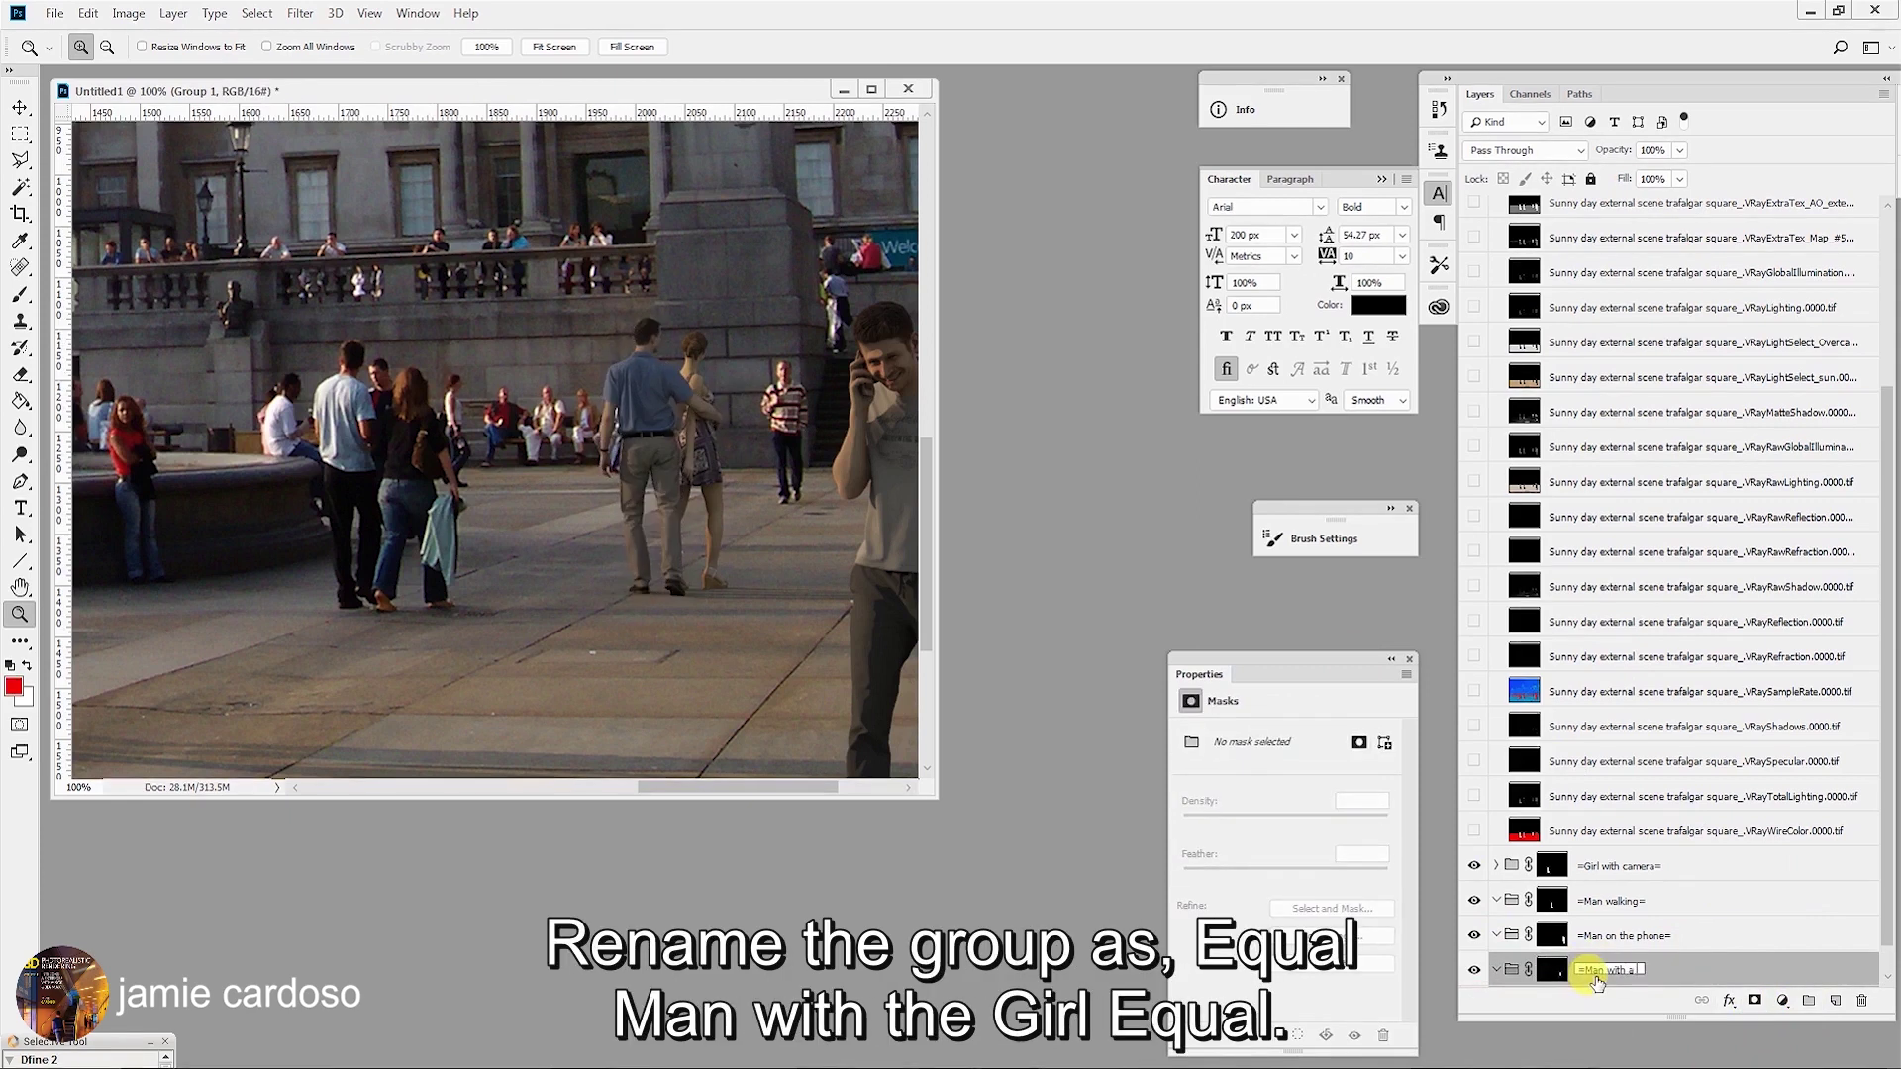
type("=Man with a girl=")
key("Return")
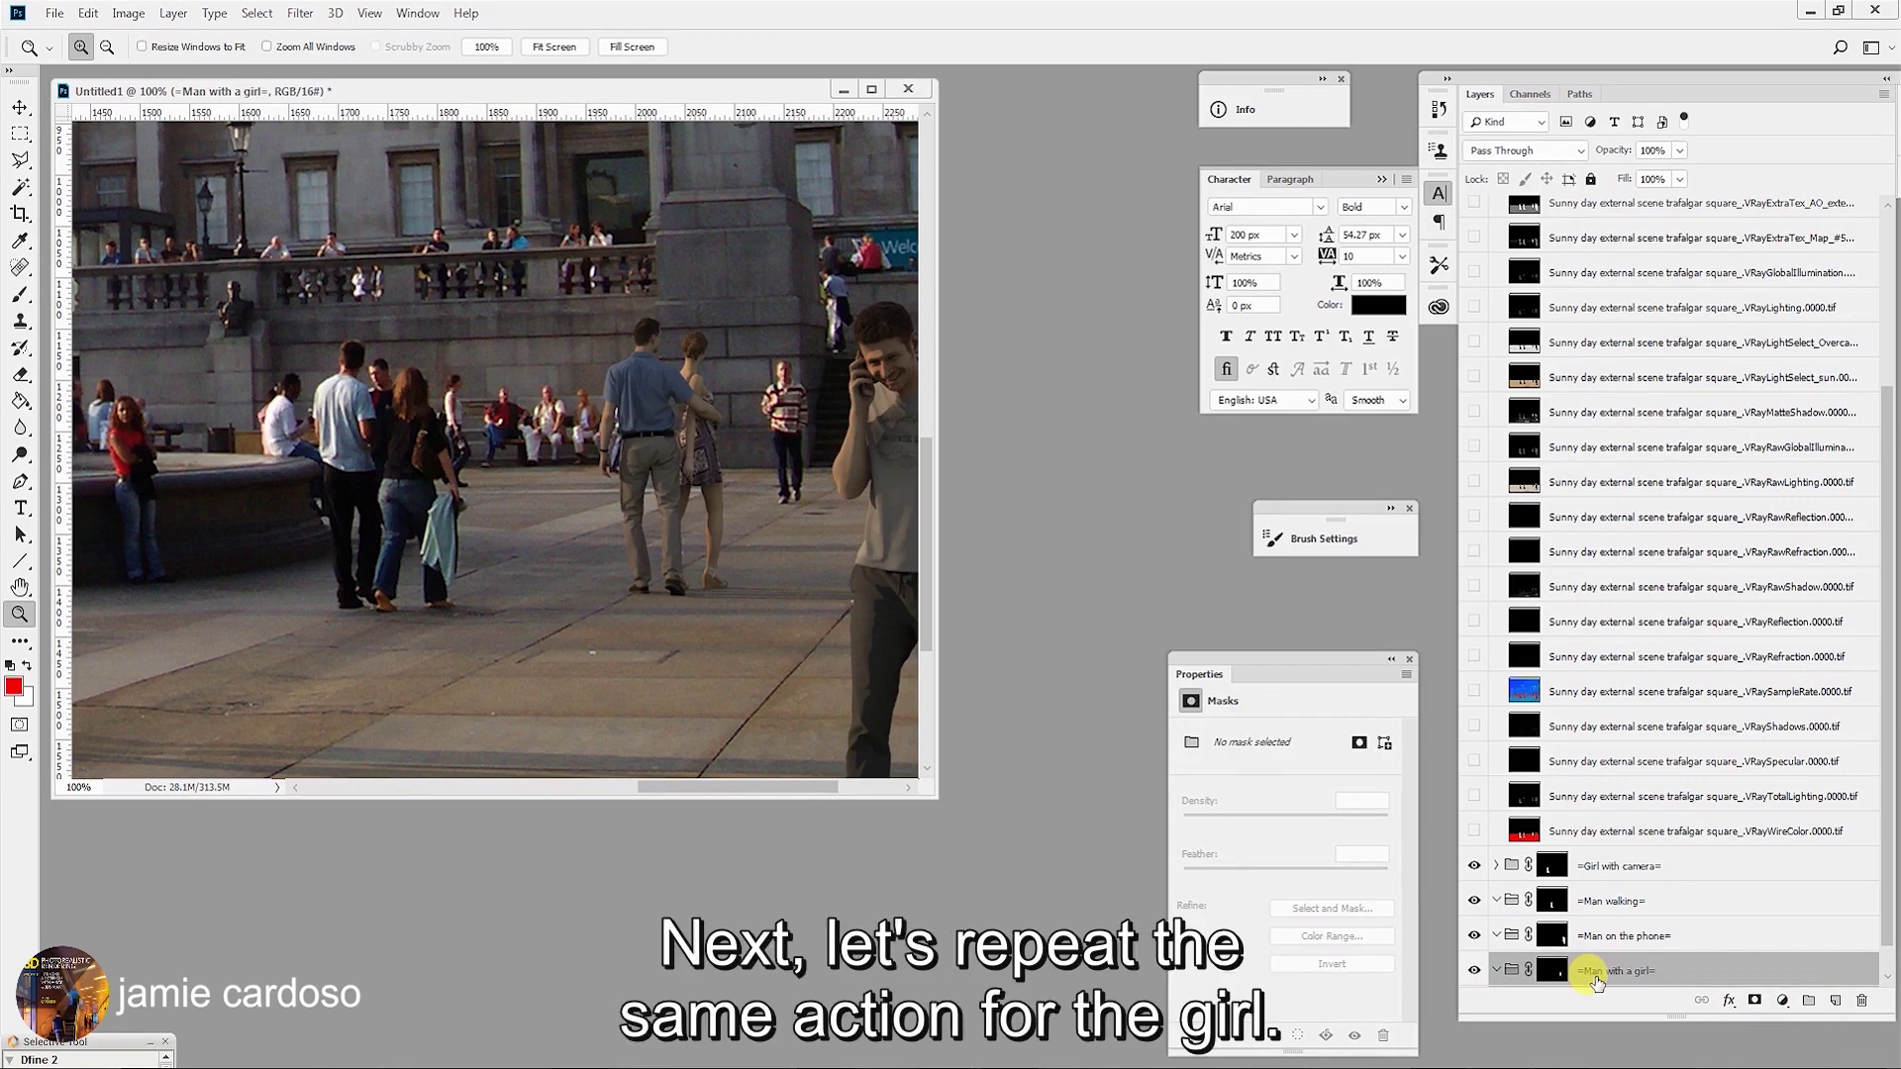
Use the MultiMatteElement_3 layer's green channel to select the girl beside the man, leaving that layer hidden.
scroll(1624, 487, "up", 5)
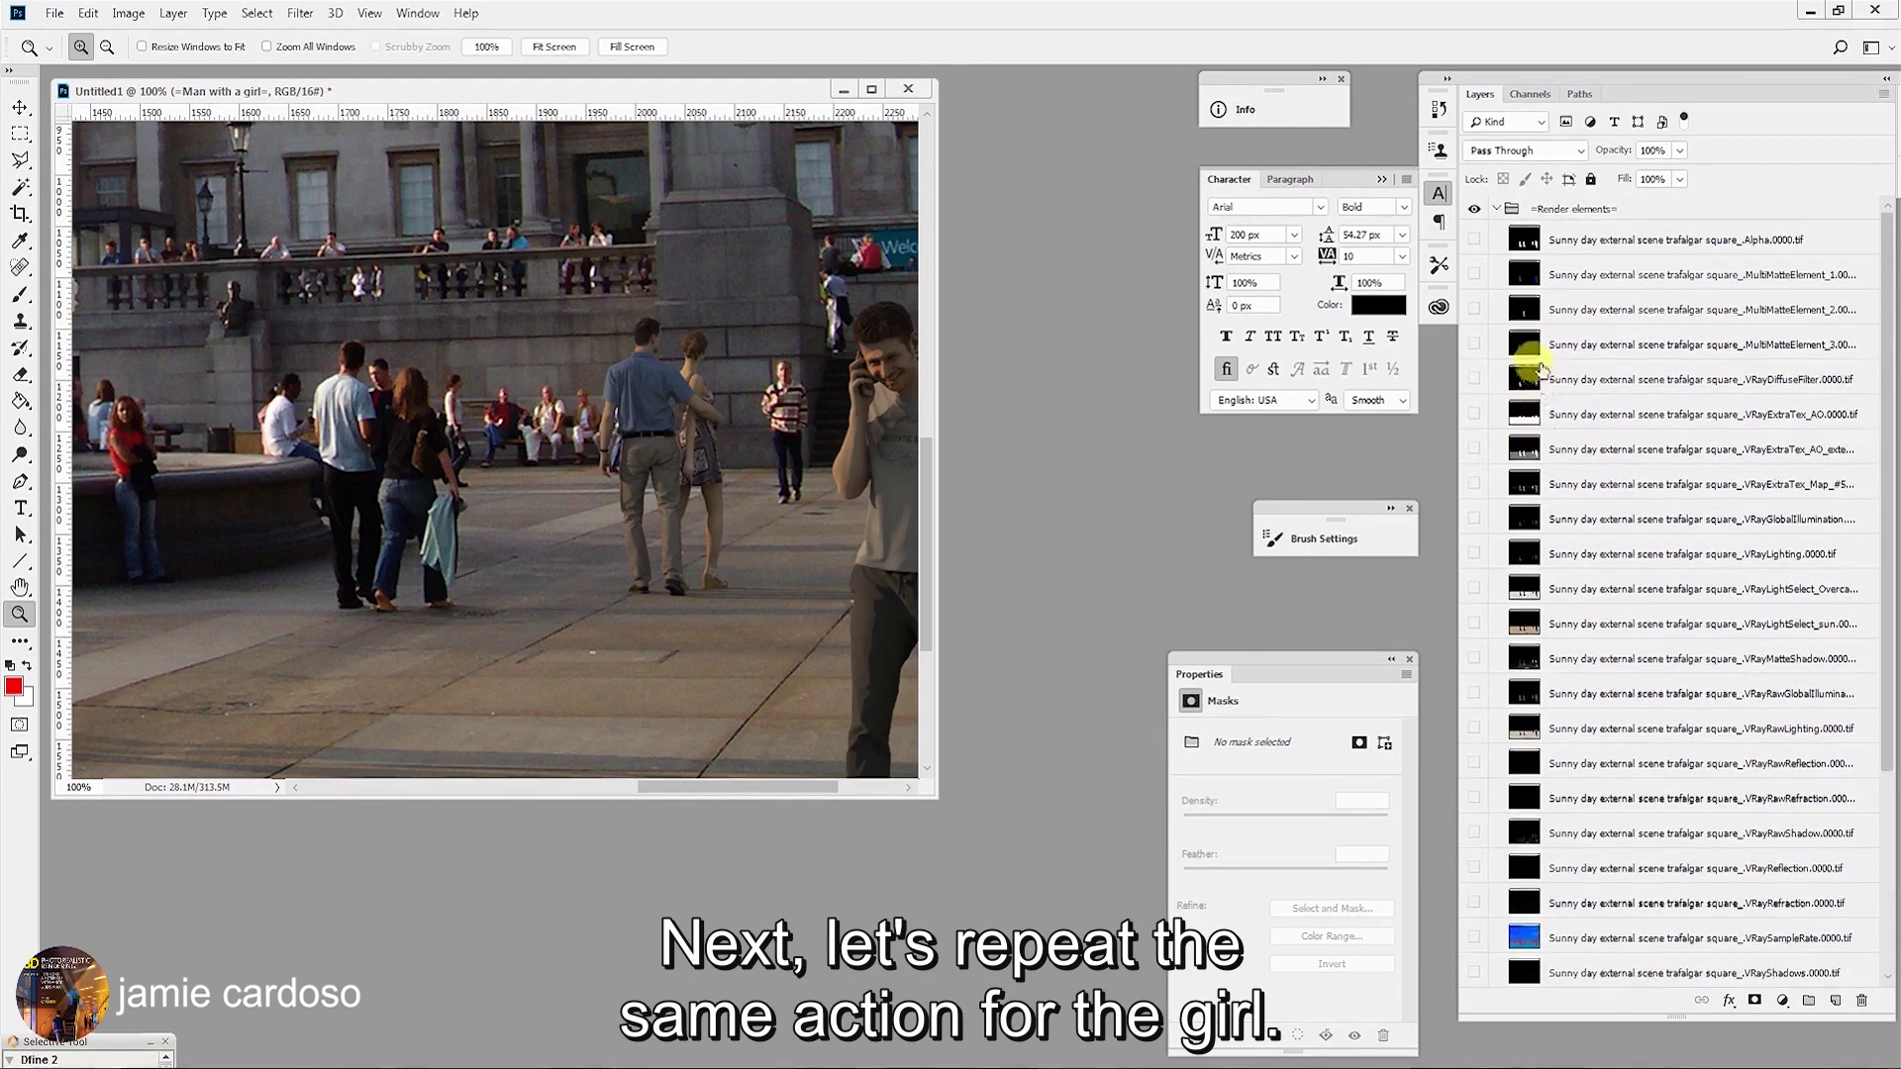
left_click(1474, 345)
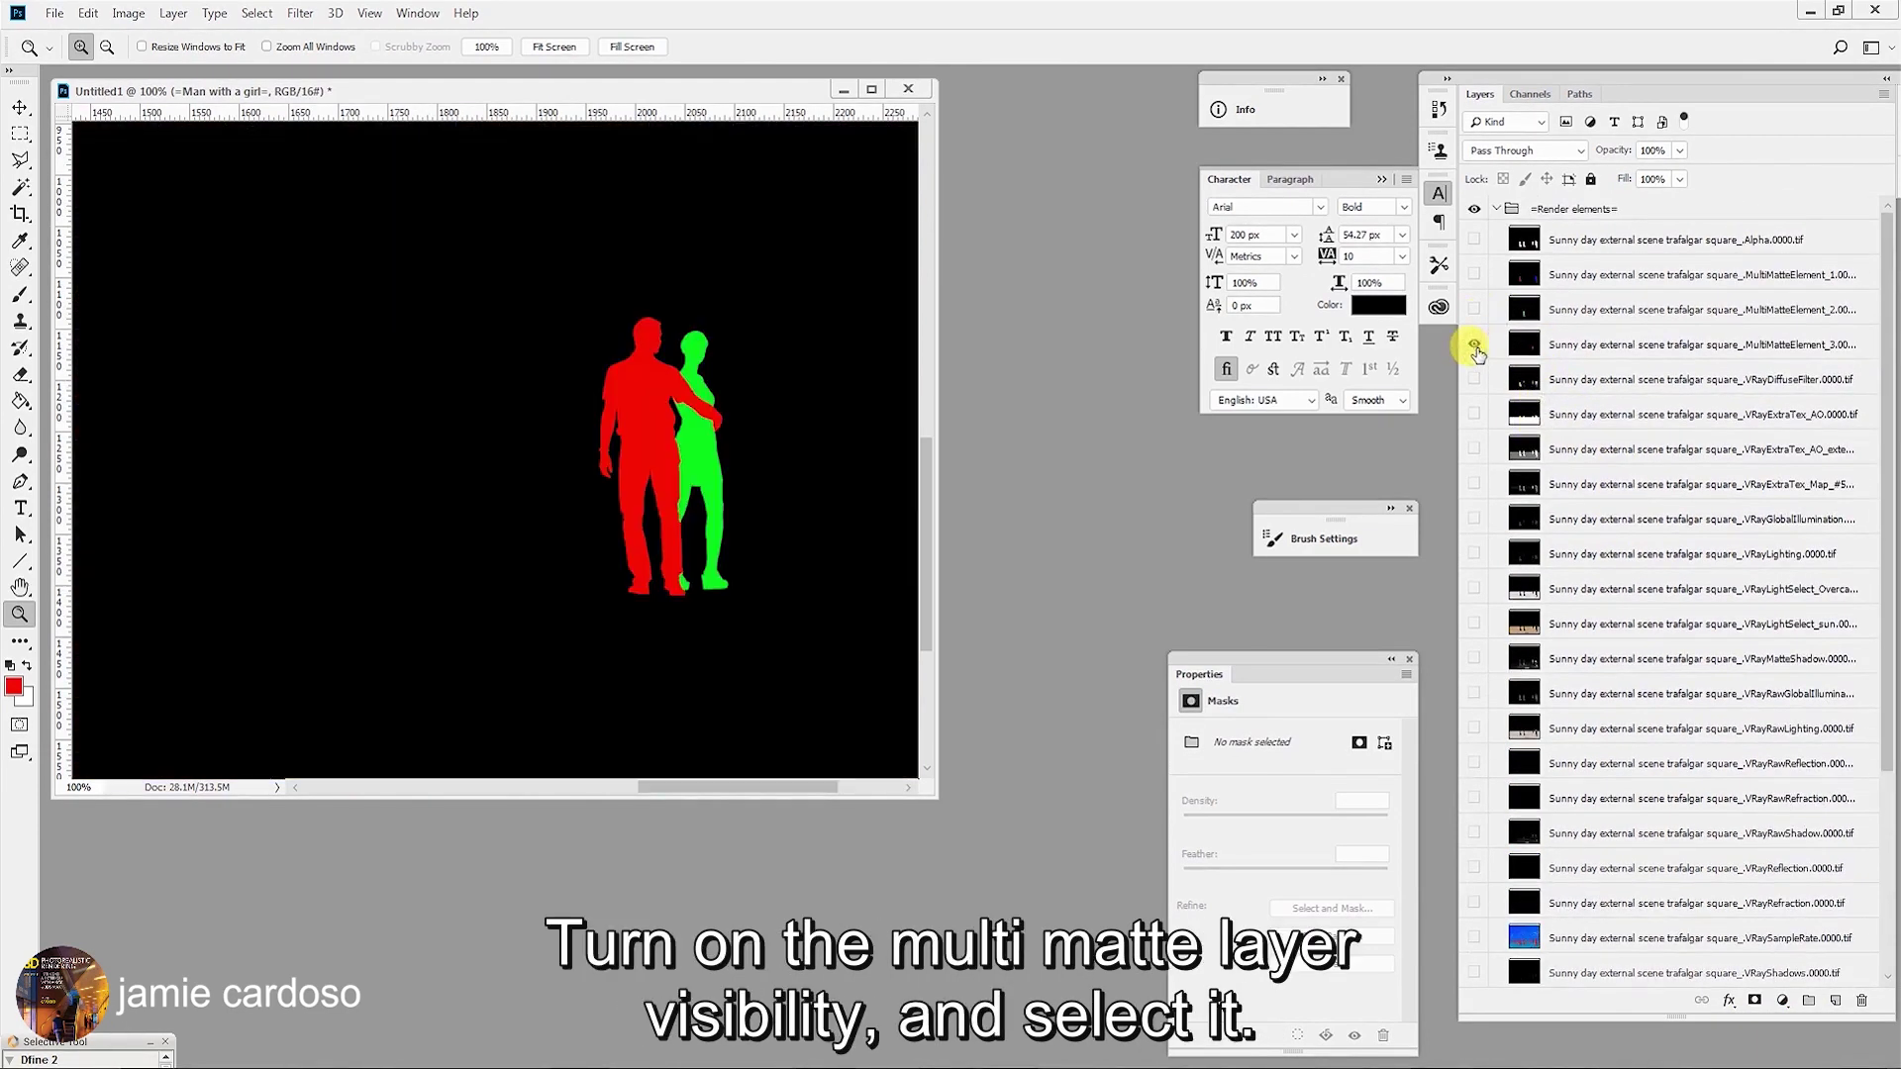
left_click(1573, 347)
left_click(1528, 94)
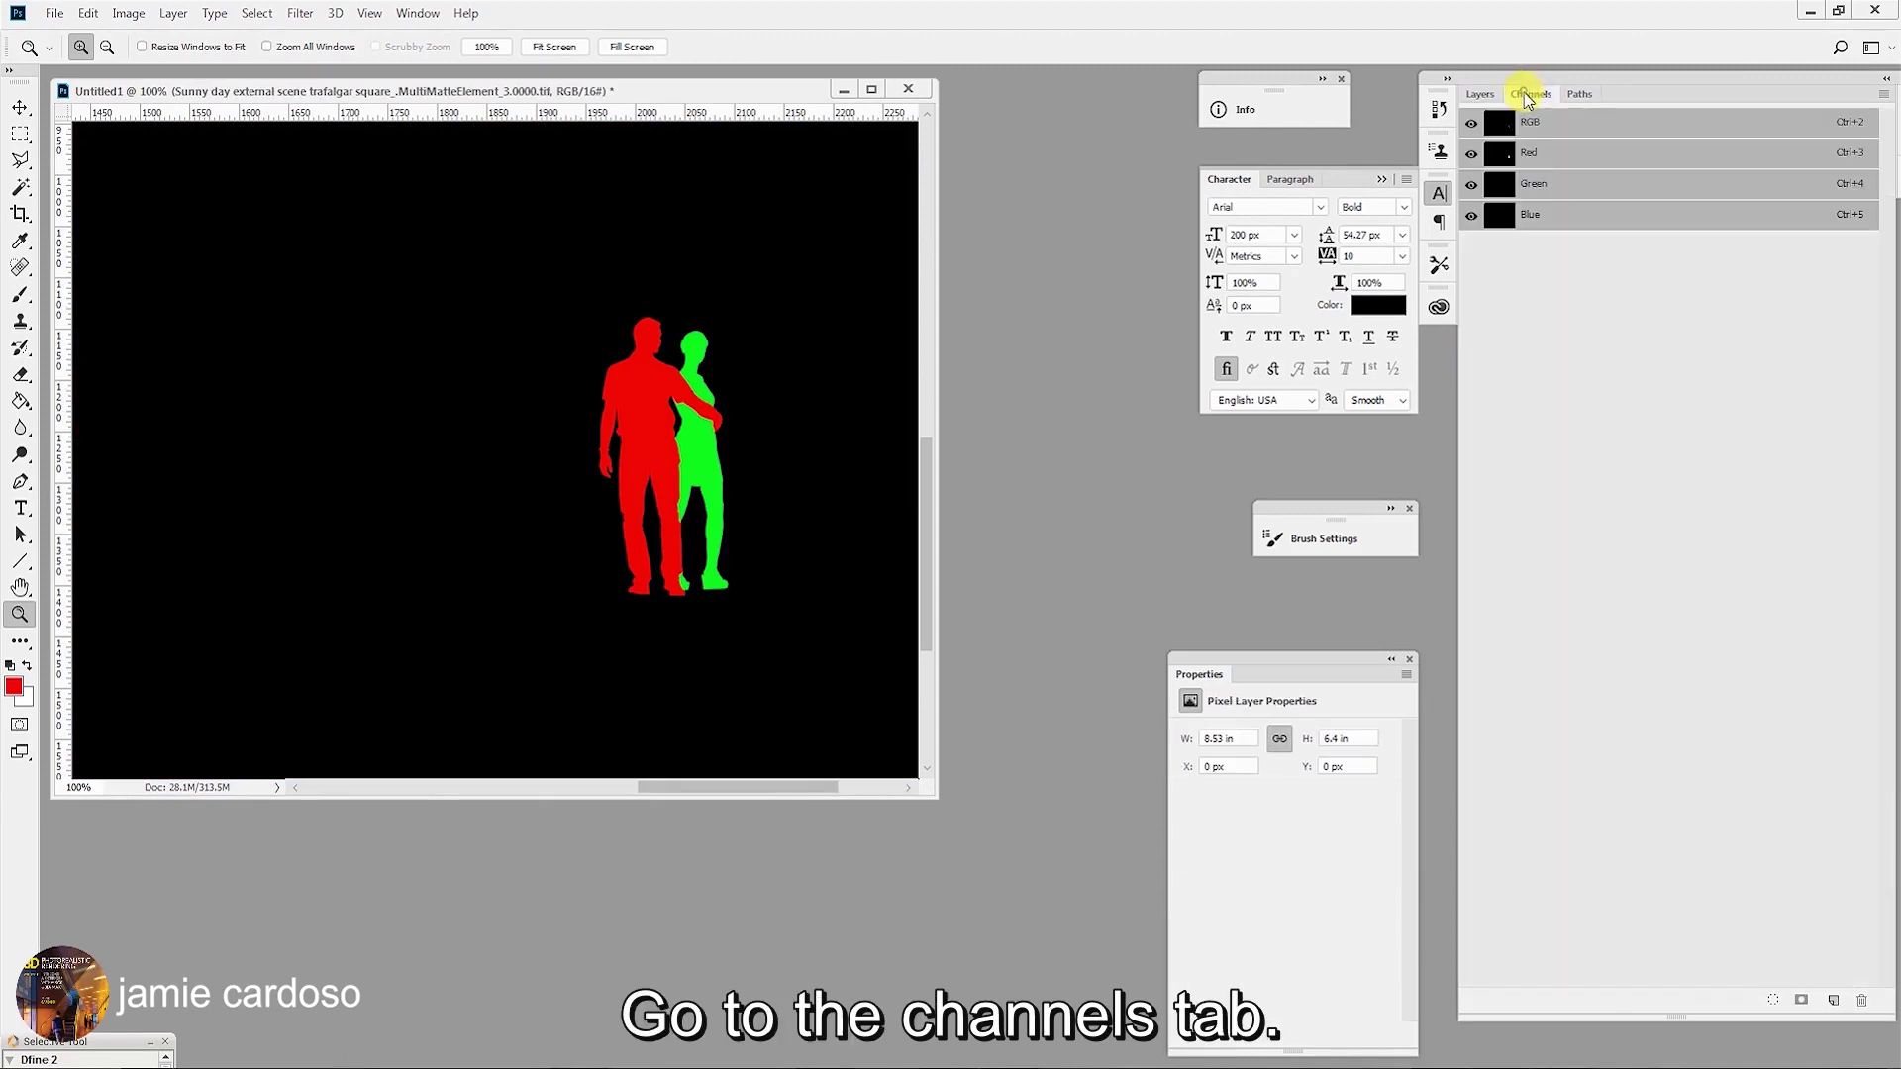
left_click(1497, 186, "ctrl")
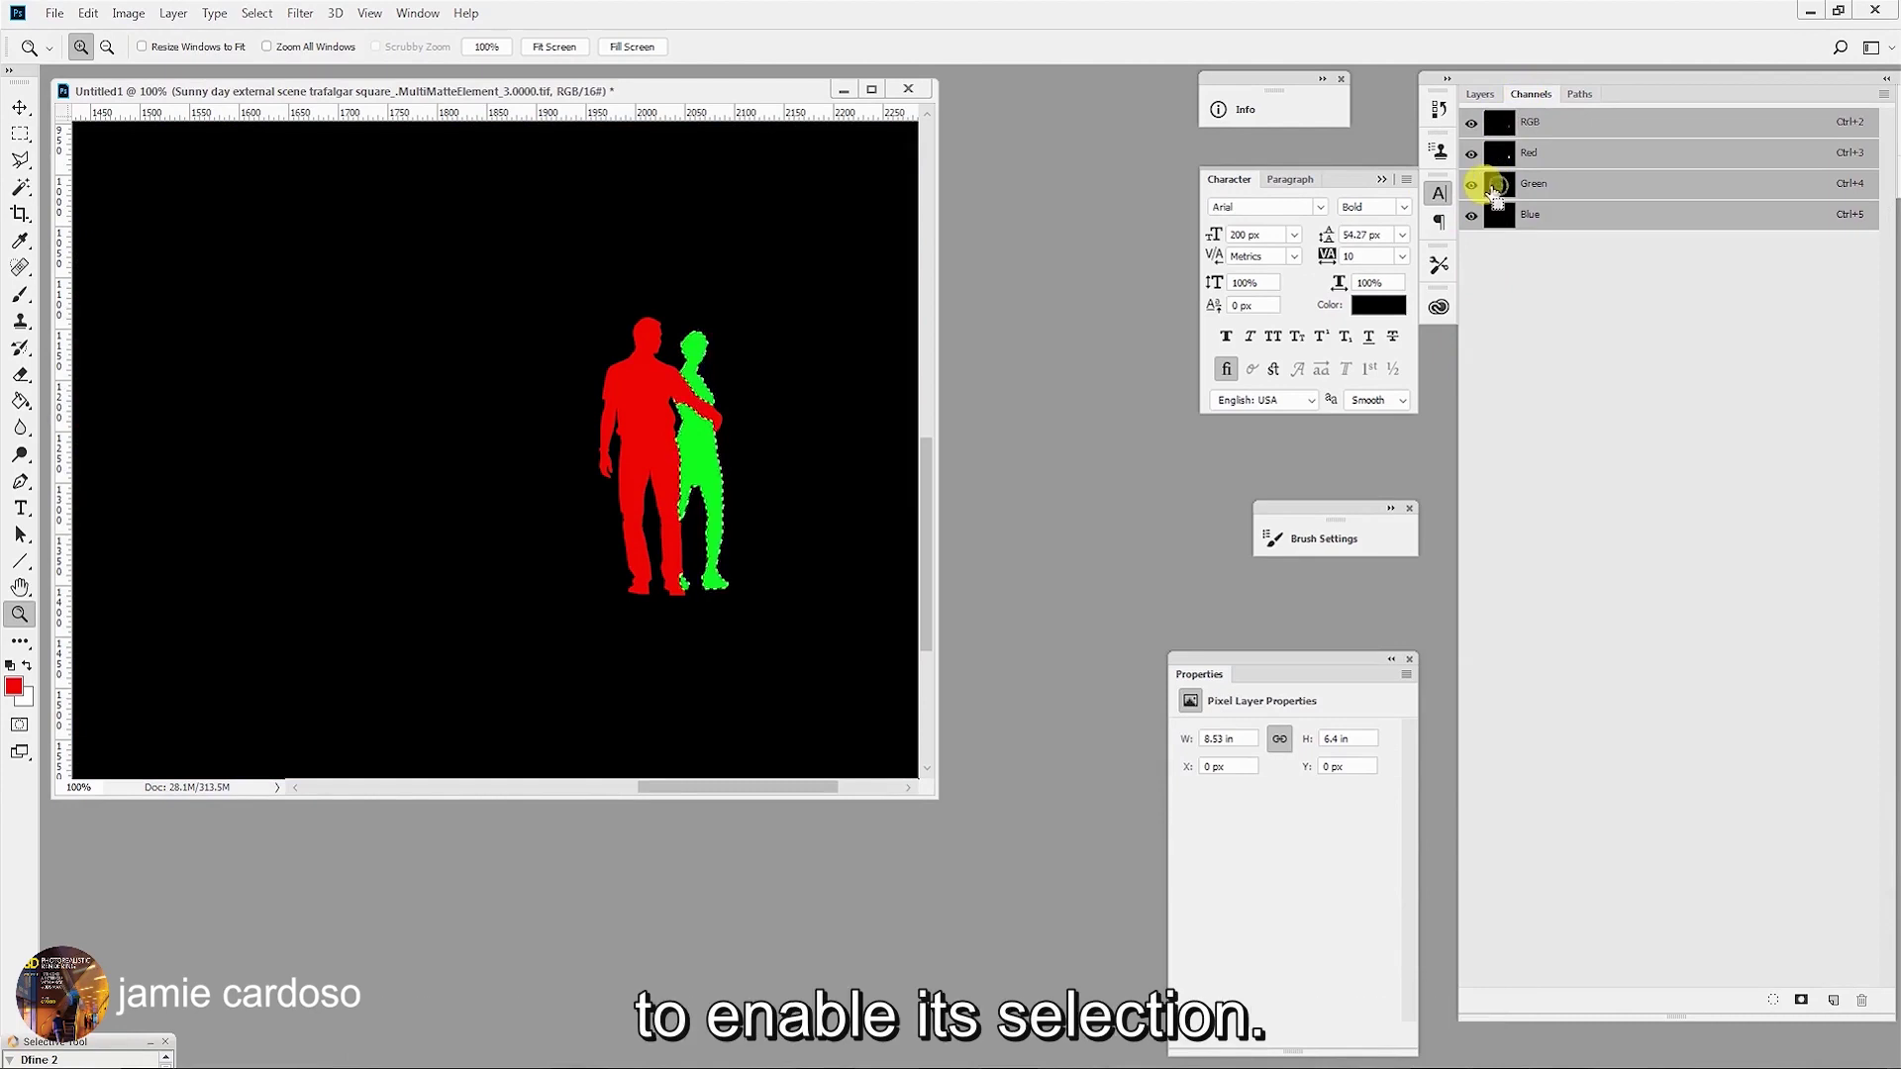
left_click(1479, 94)
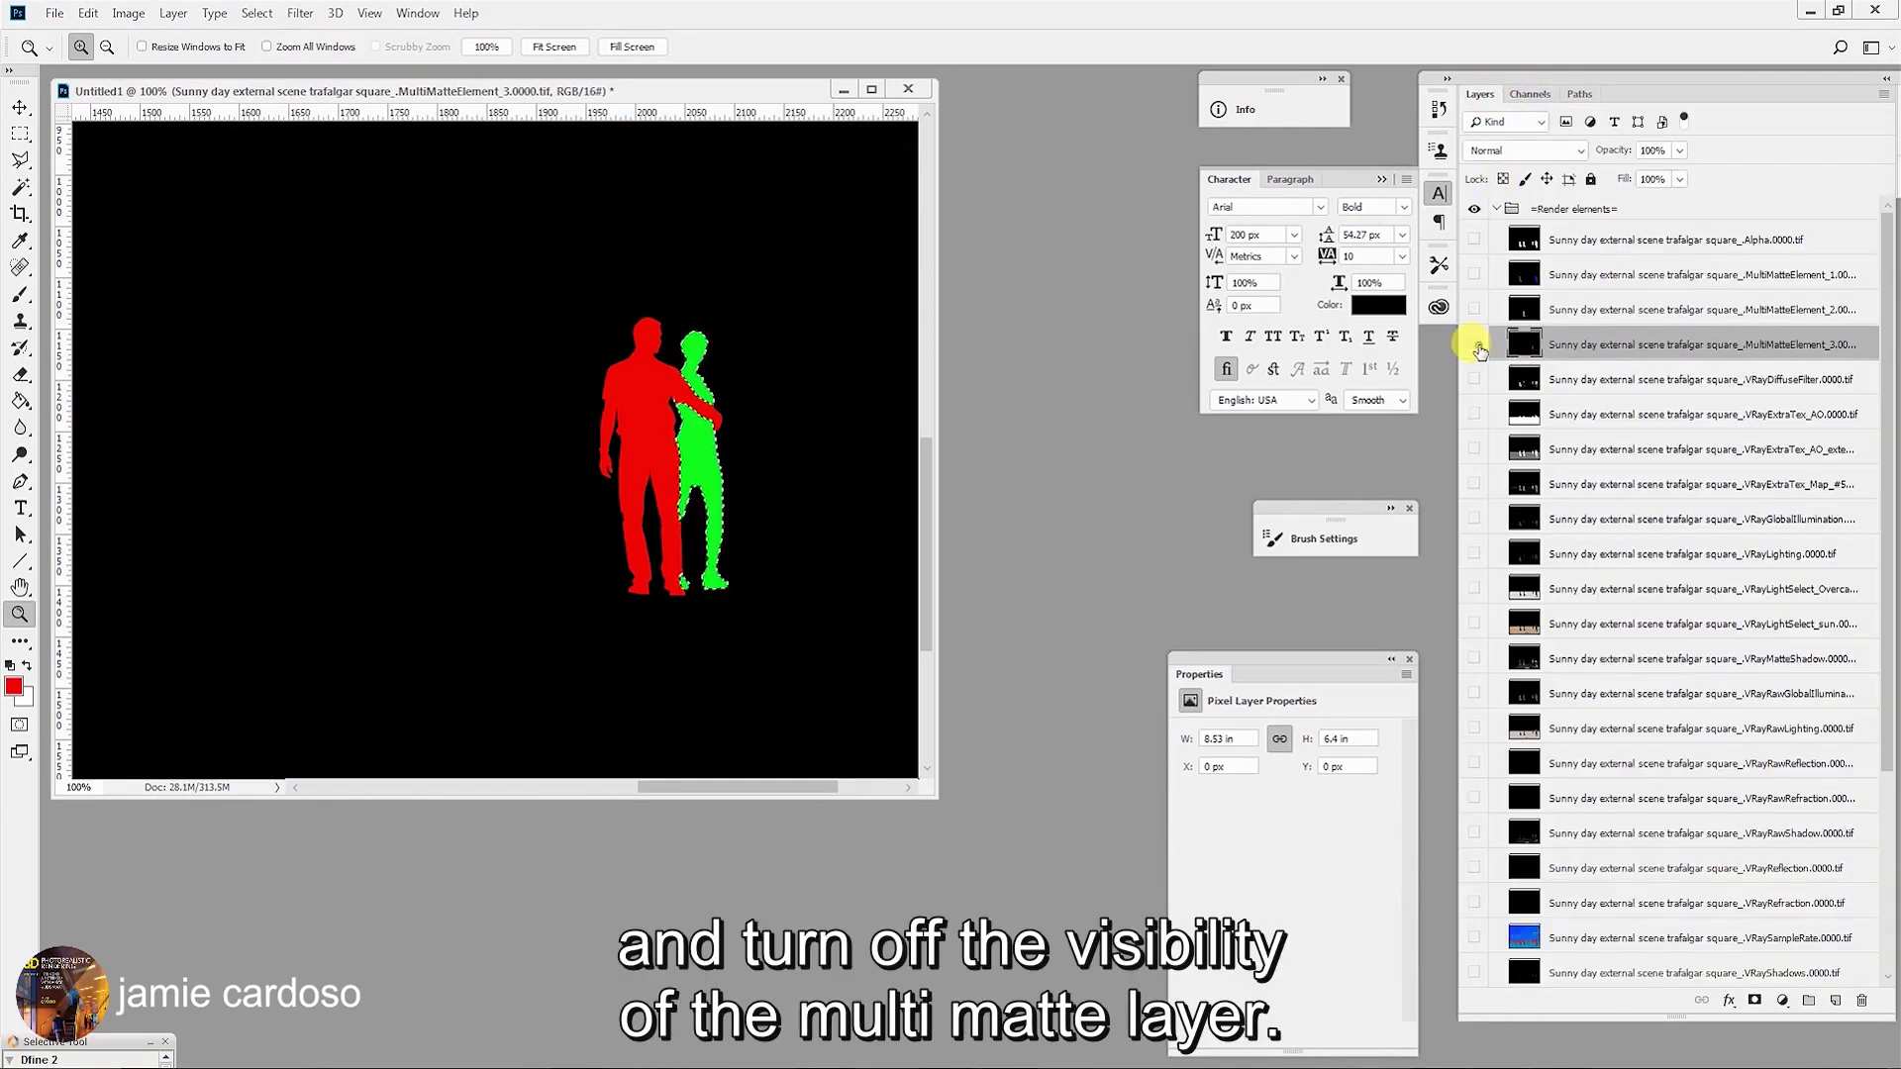
left_click(1475, 346)
Create another group directly above the RGB_color layer, mask it with the girl's selection, and name it "=Girl with a man=".
scroll(1558, 551, "down", 5)
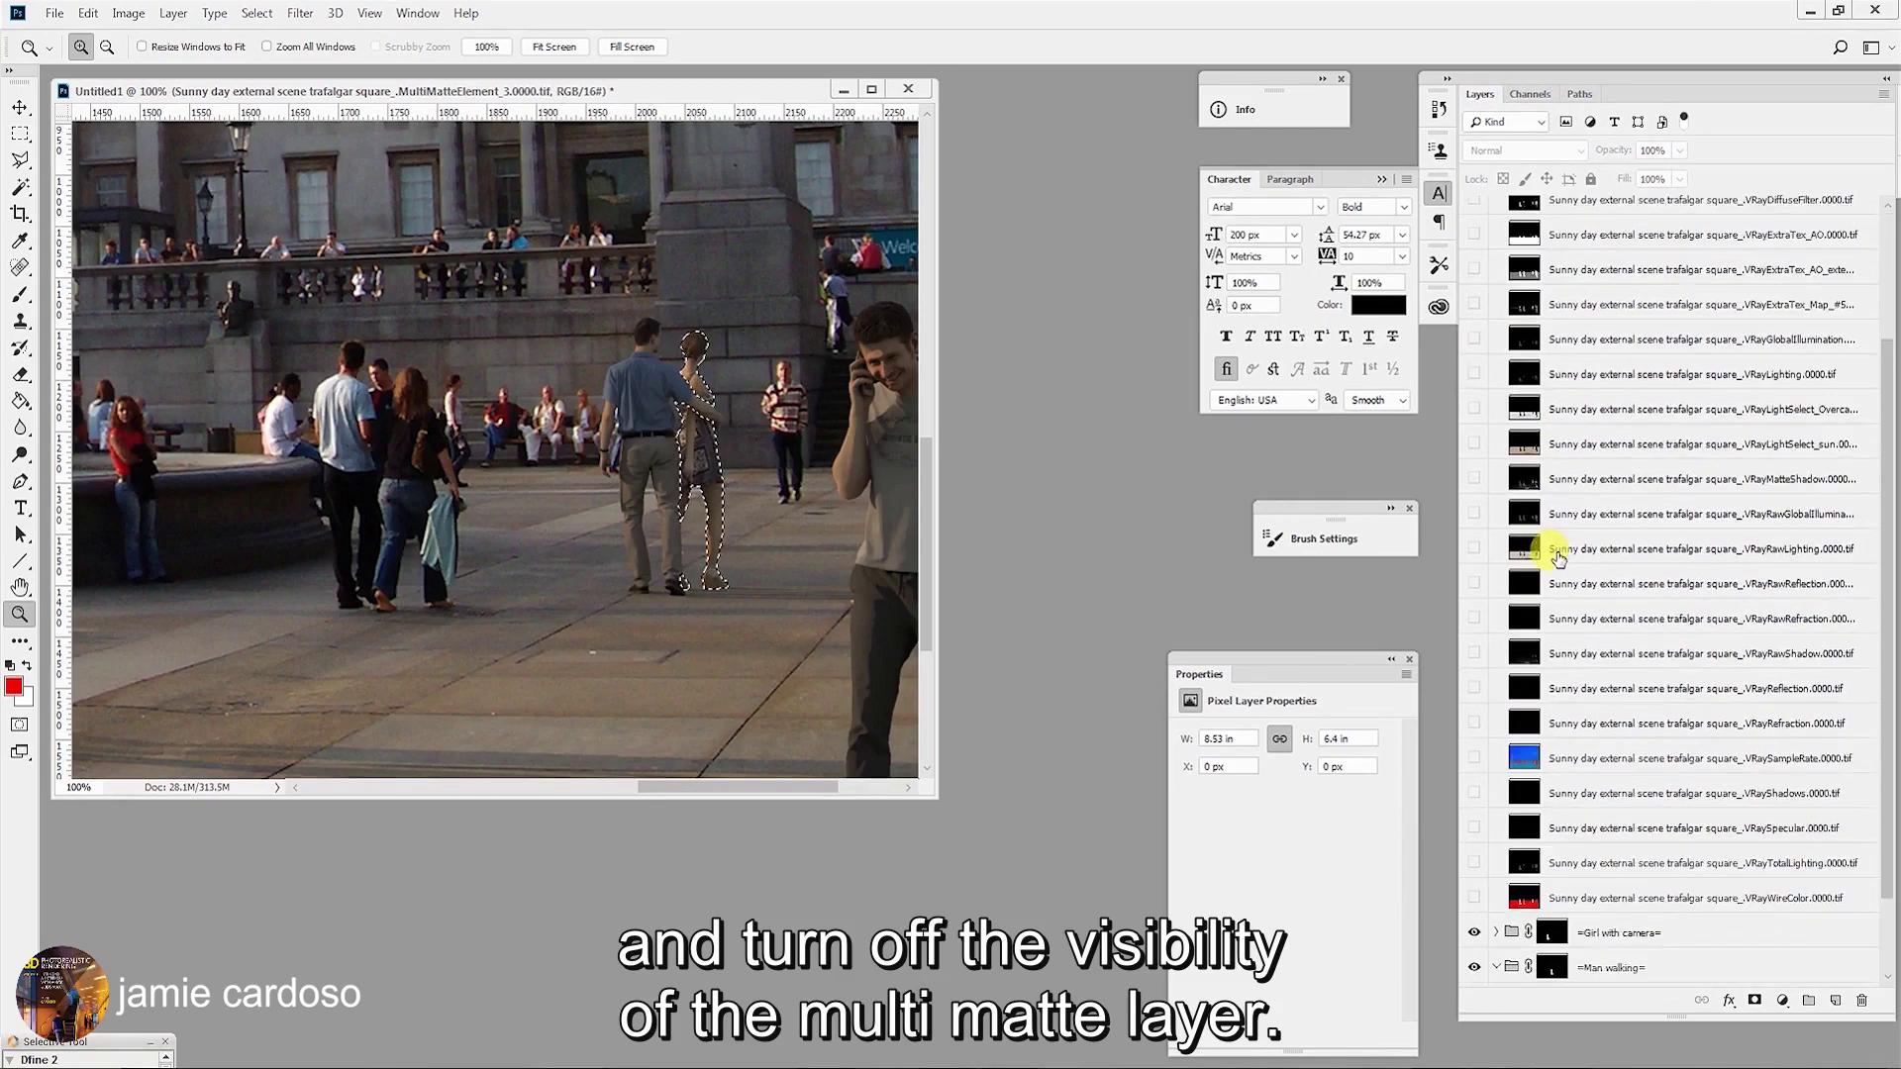
left_click(1642, 976)
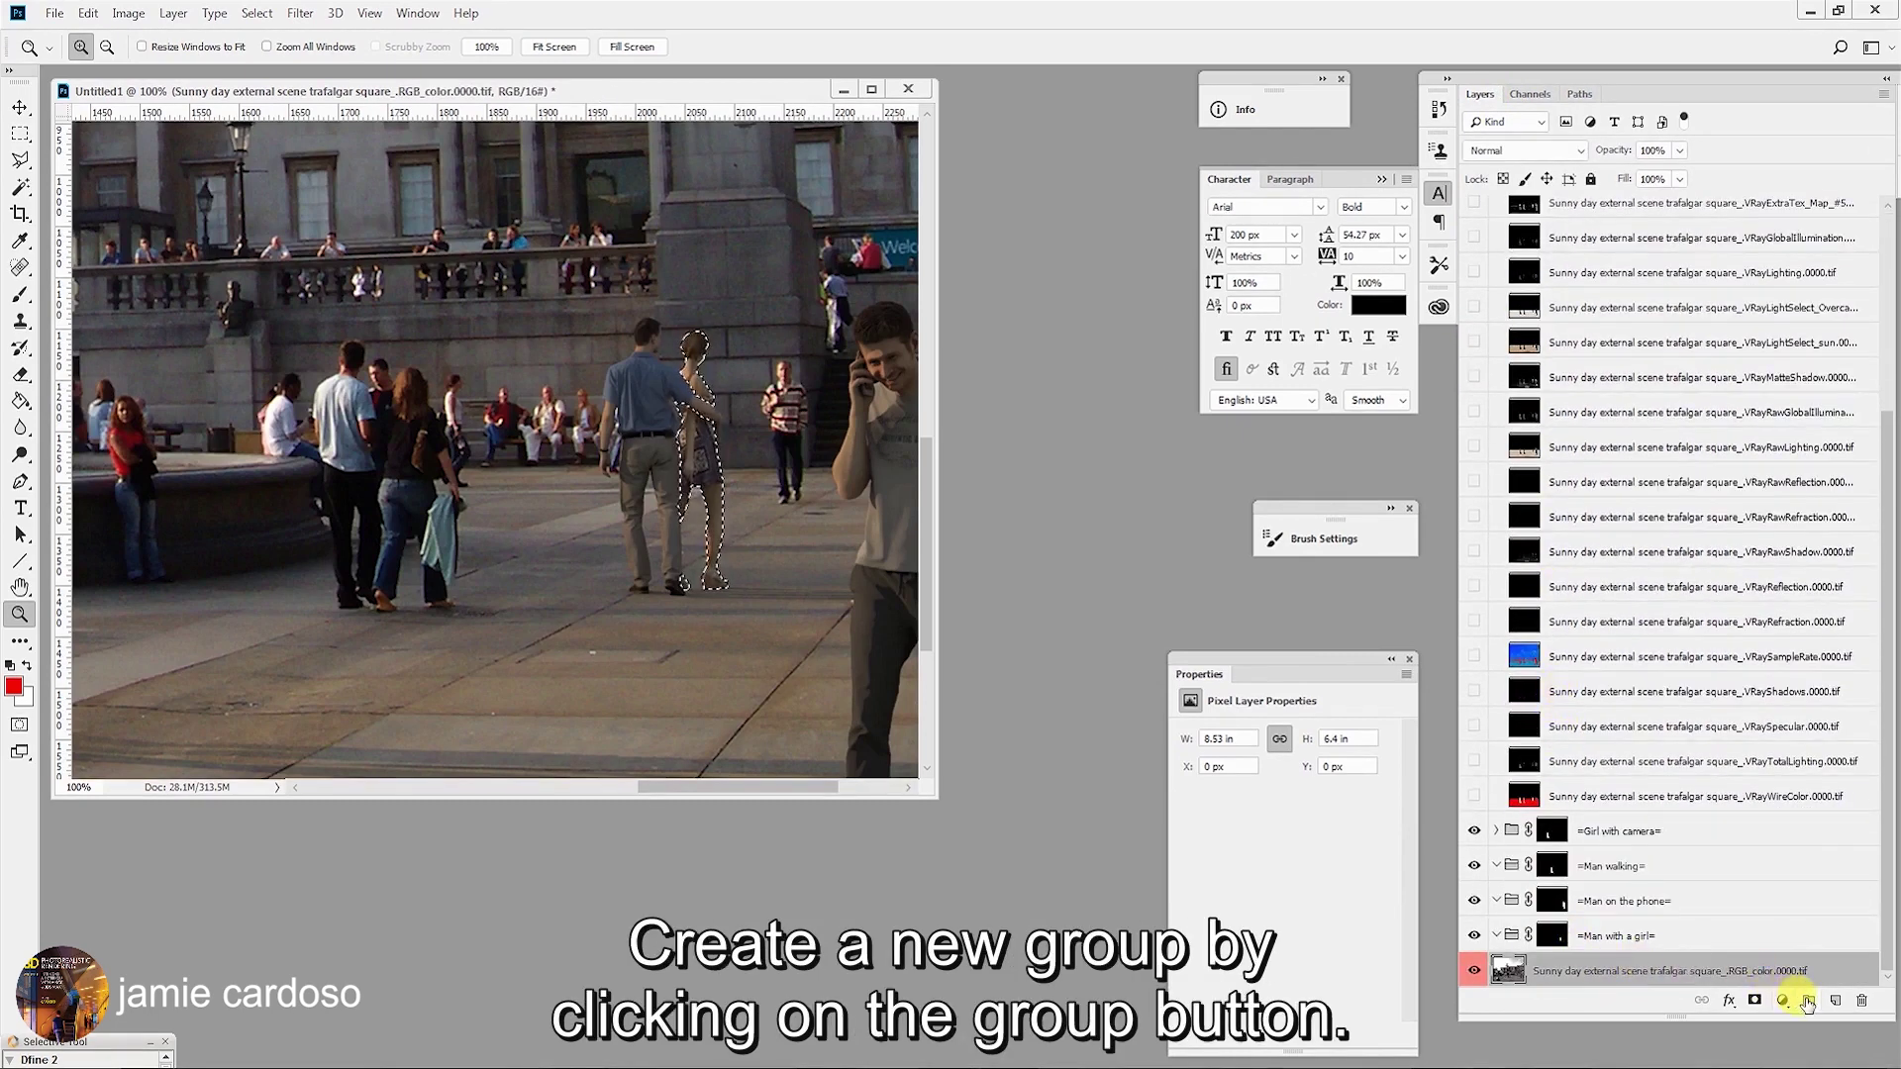
left_click(1806, 1002)
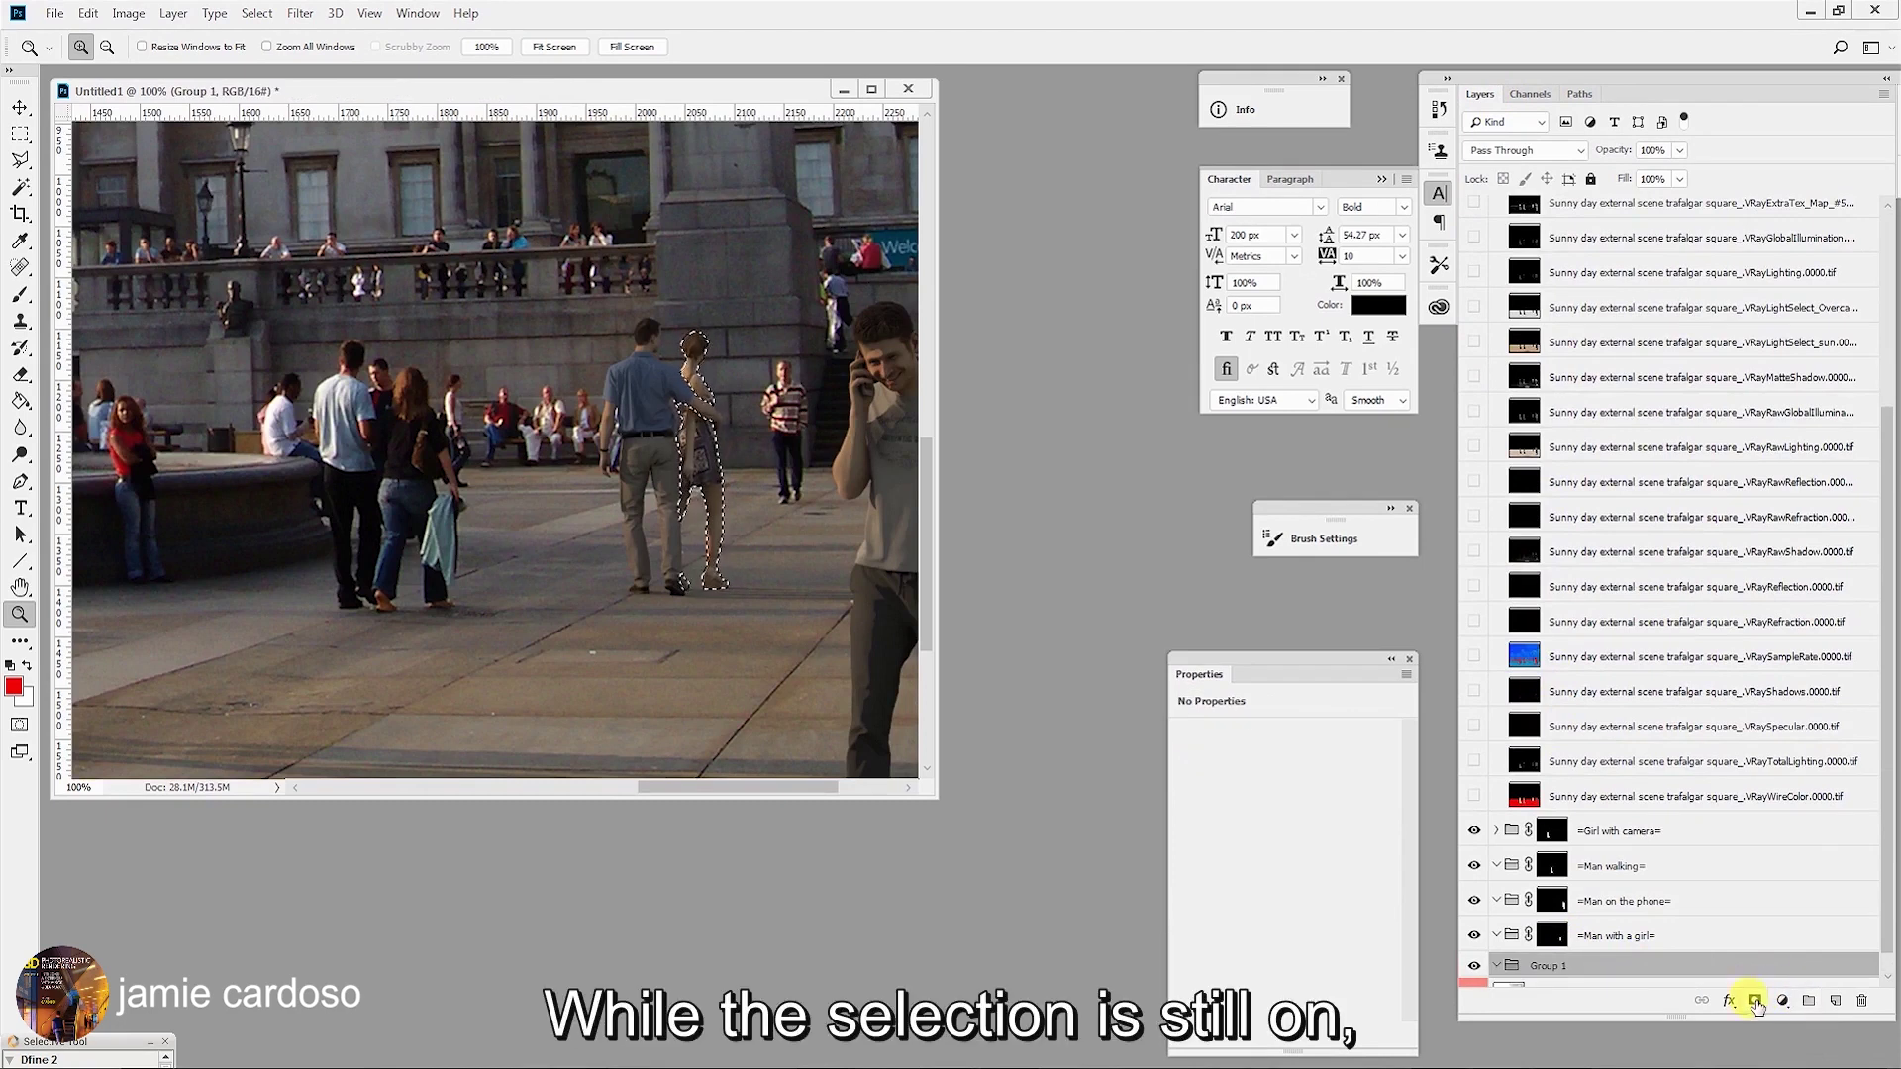
left_click(1755, 1002)
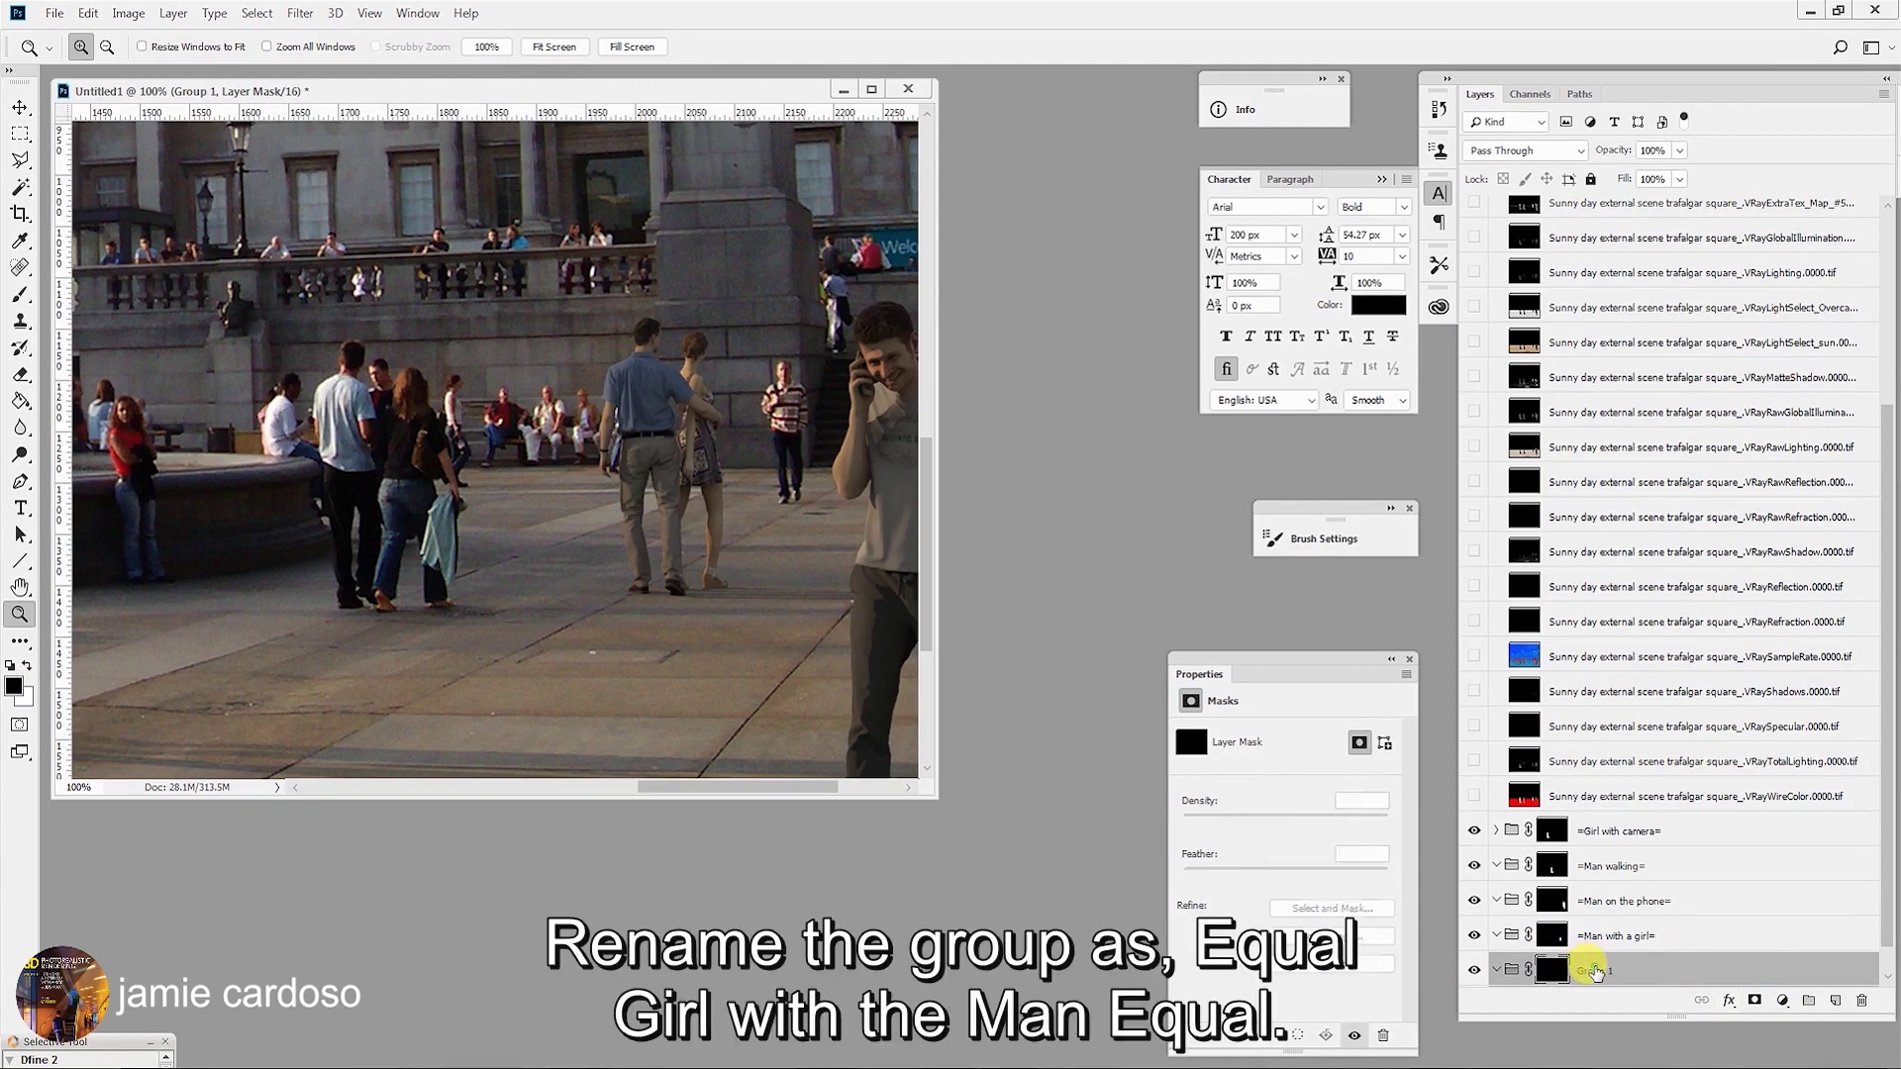
double_click(1593, 972)
type("=G")
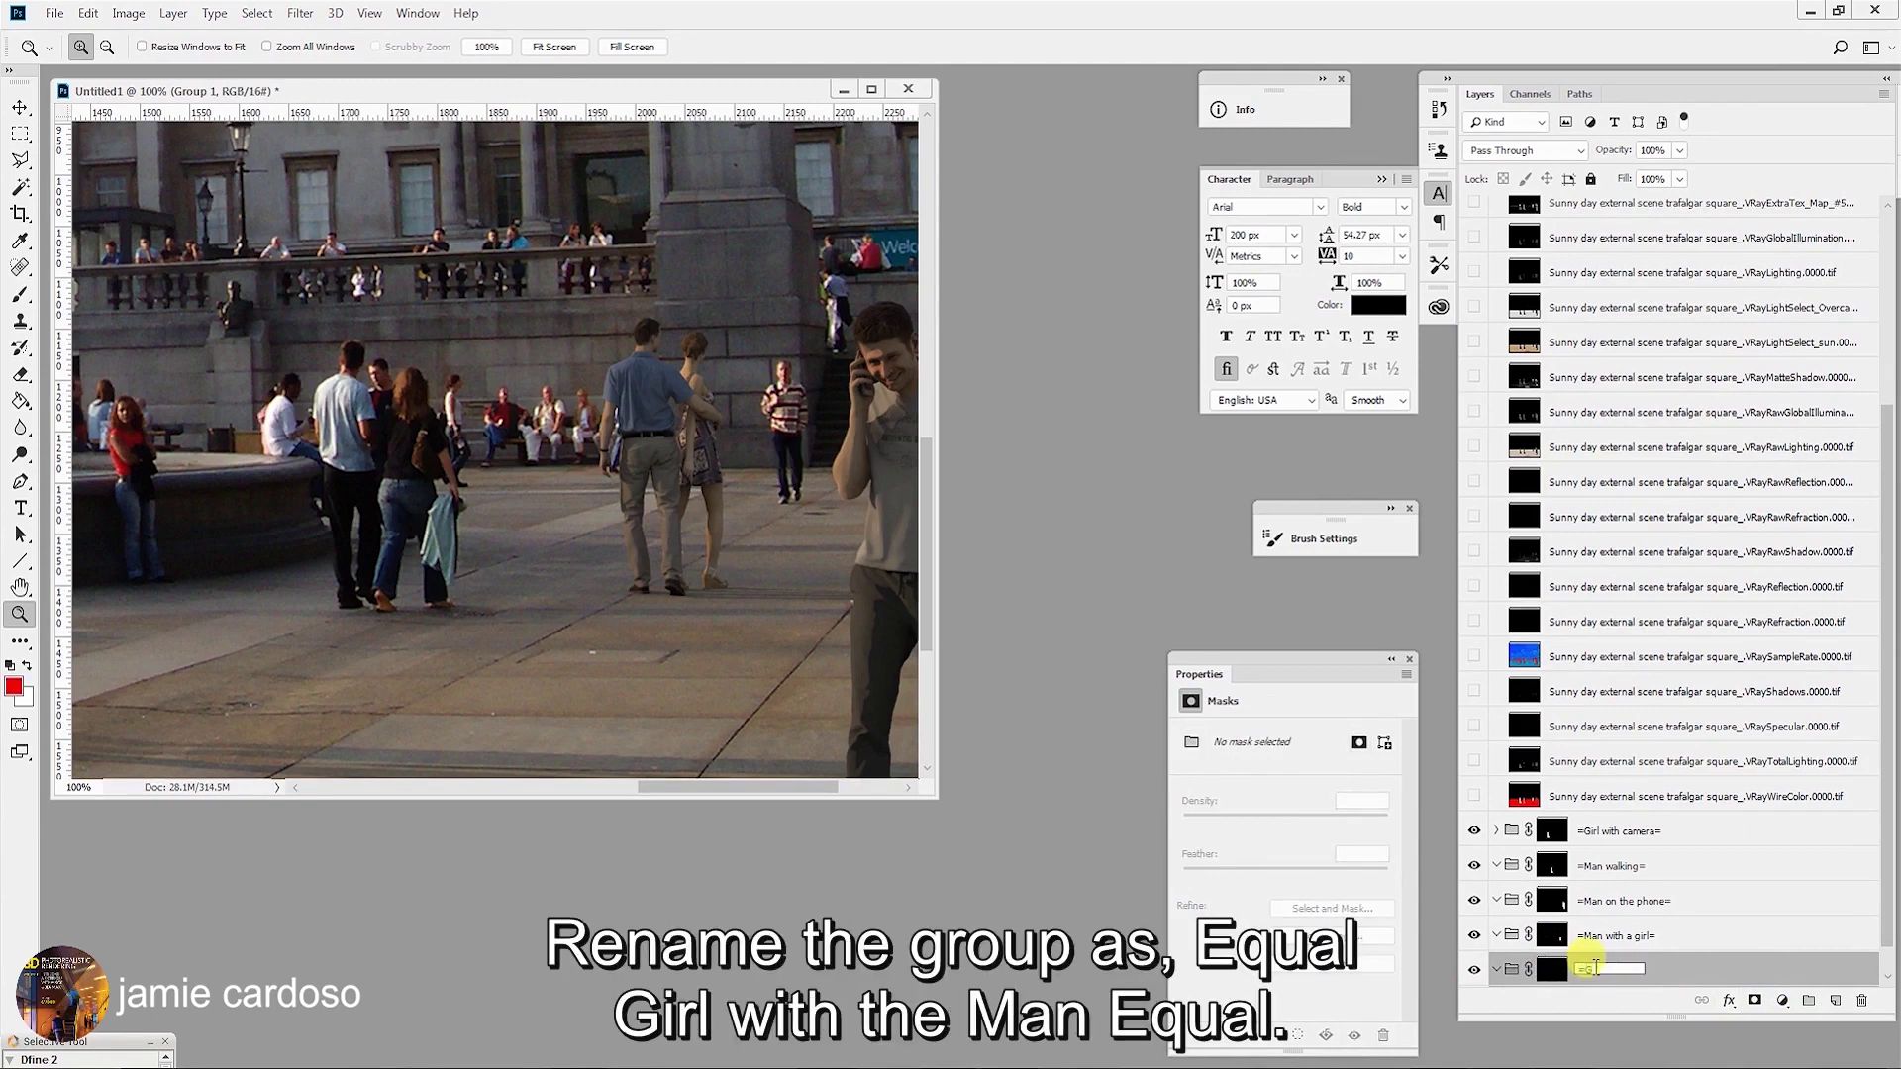
type("irl with a man=")
key("Return")
Load the "=Girl with a man=" group mask as a selection and collapse that group.
scroll(1632, 761, "down", 1)
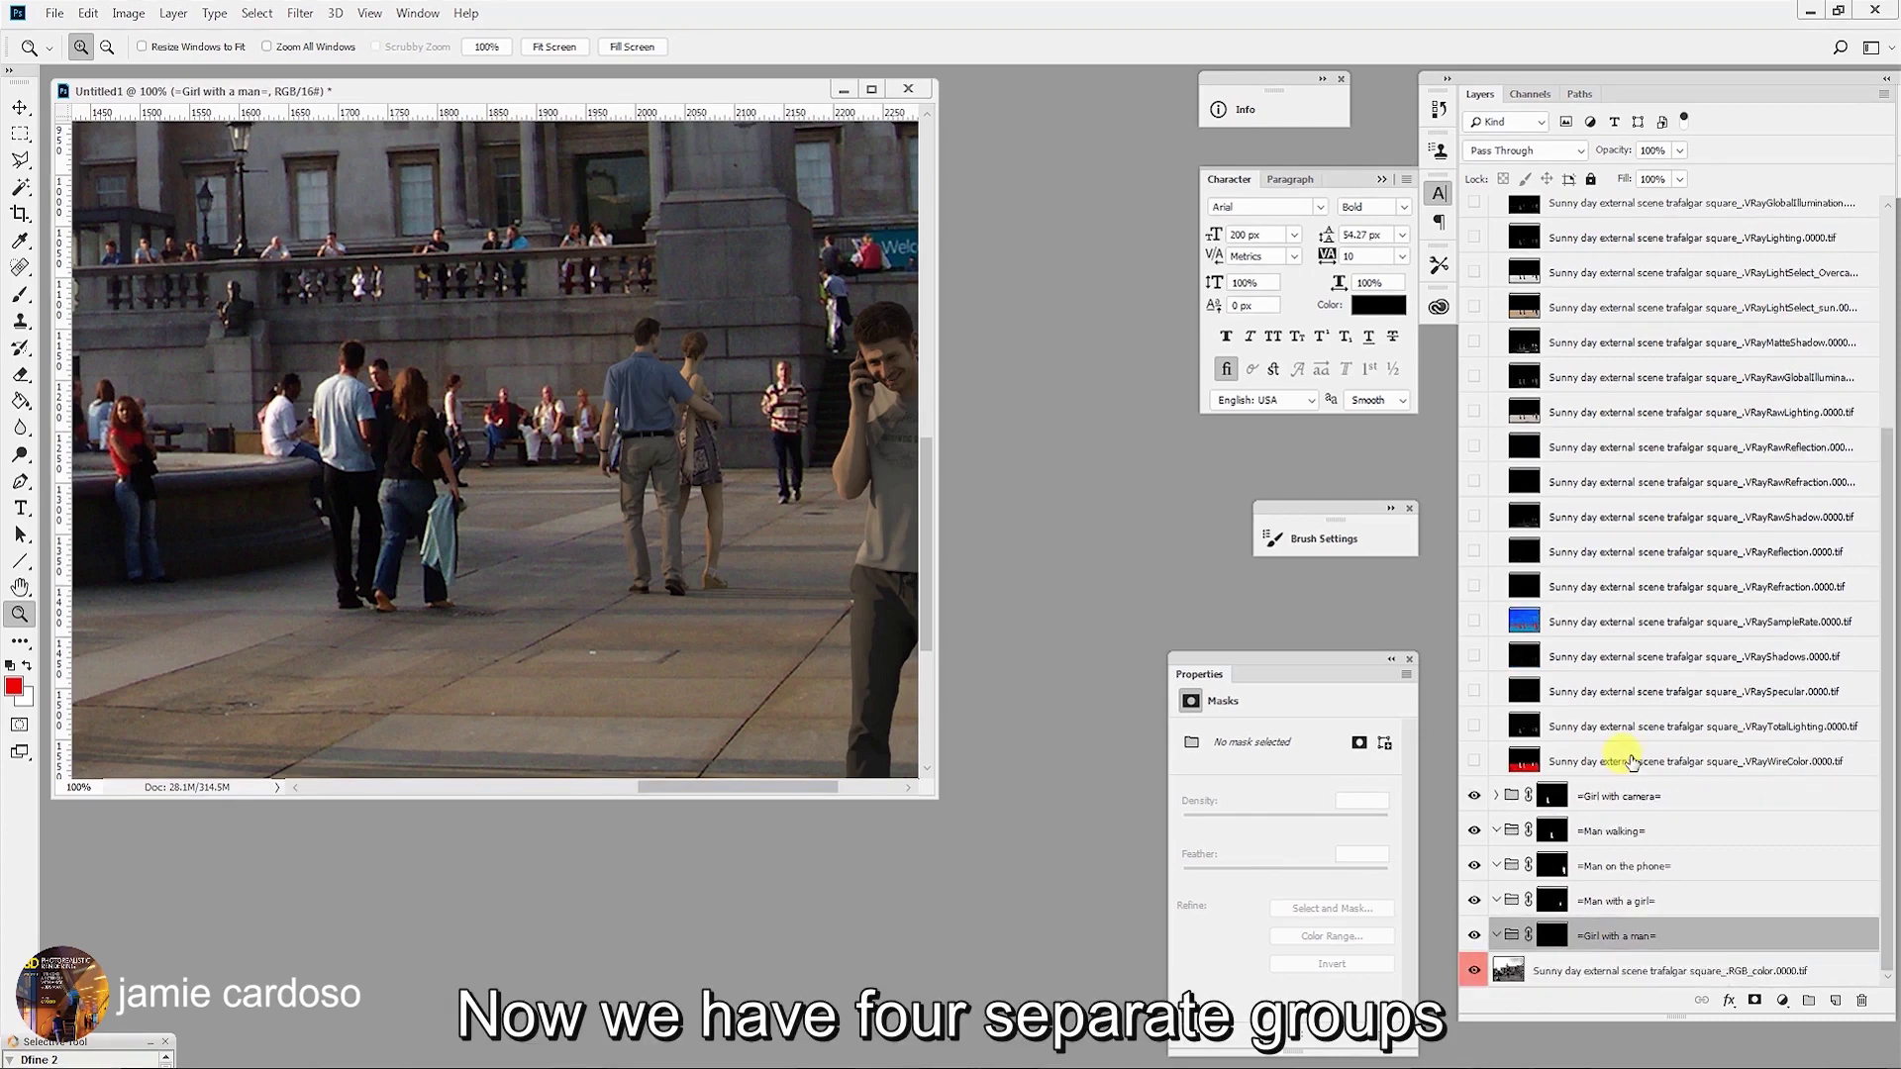
left_click(1555, 936, "ctrl")
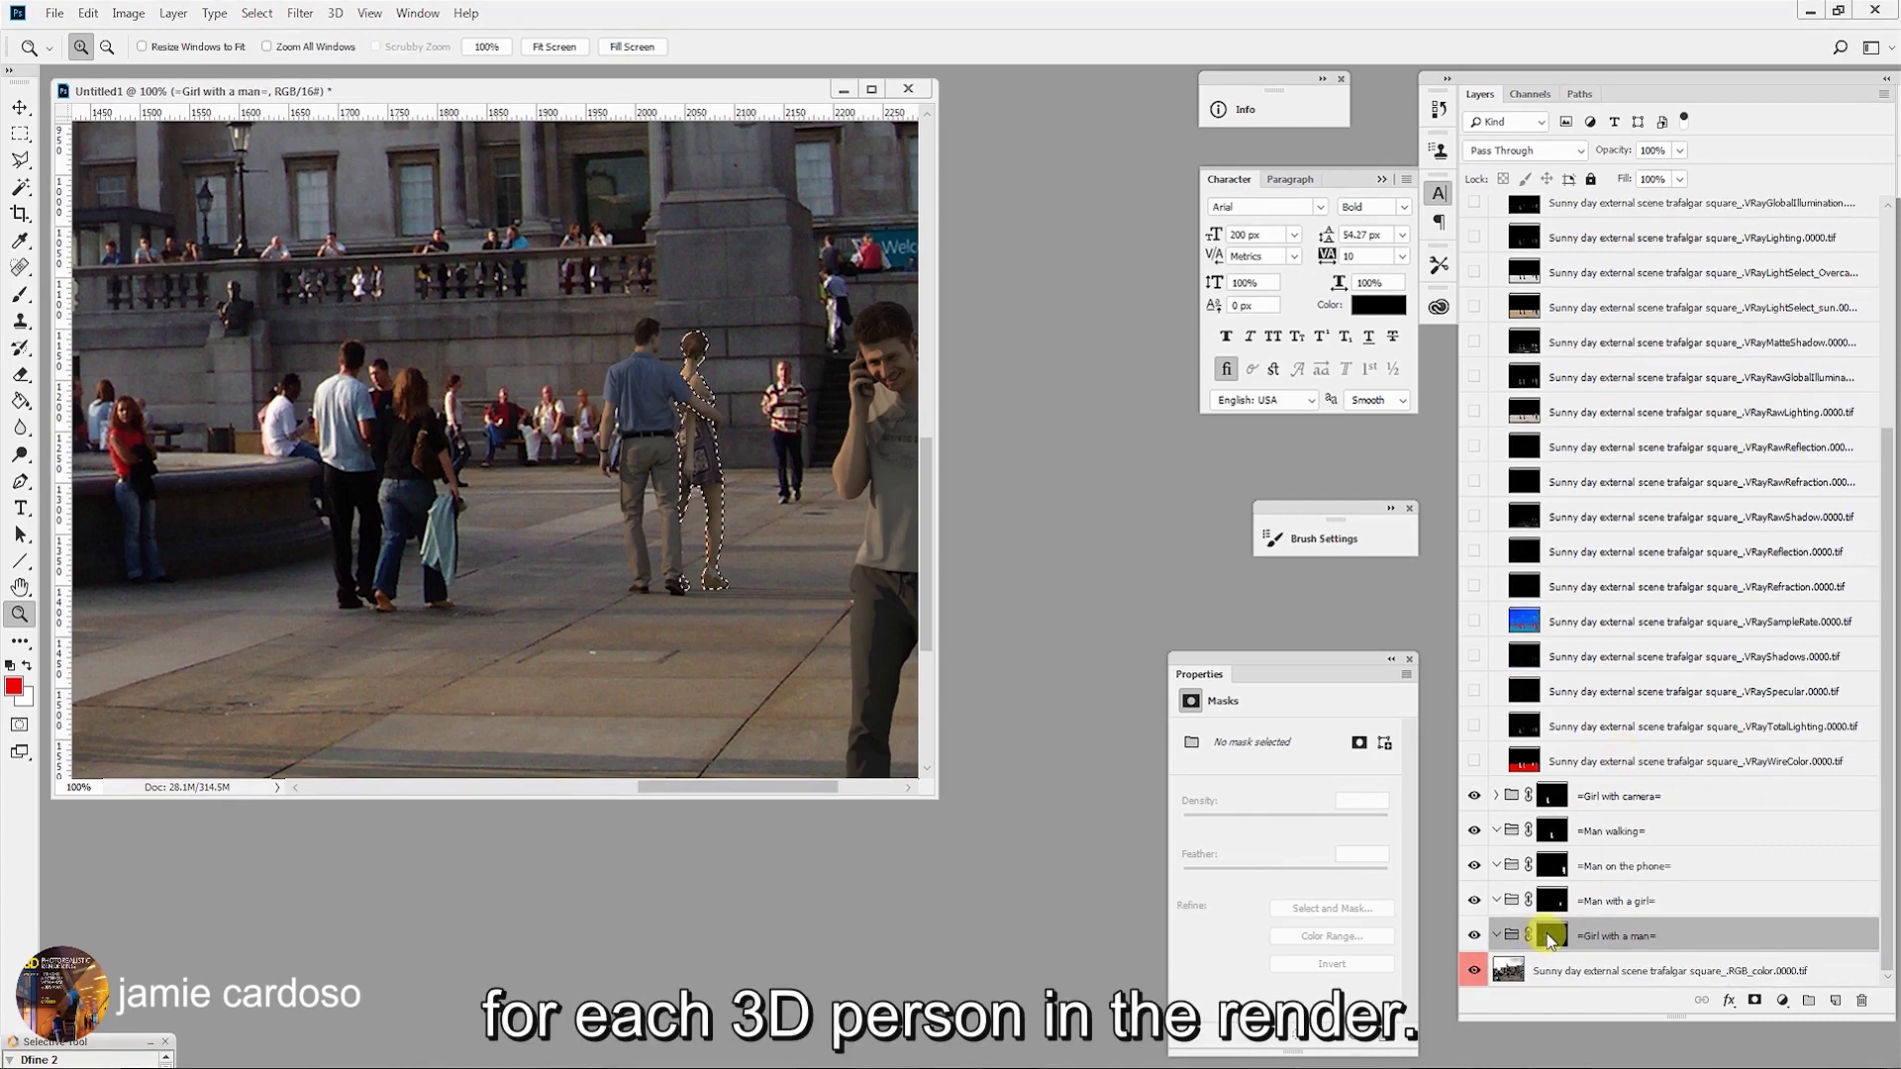
left_click(1496, 935)
Examine the 3D people across the square and how their shadows match the background photo.
left_click(547, 545, "alt")
left_click(548, 546, "alt")
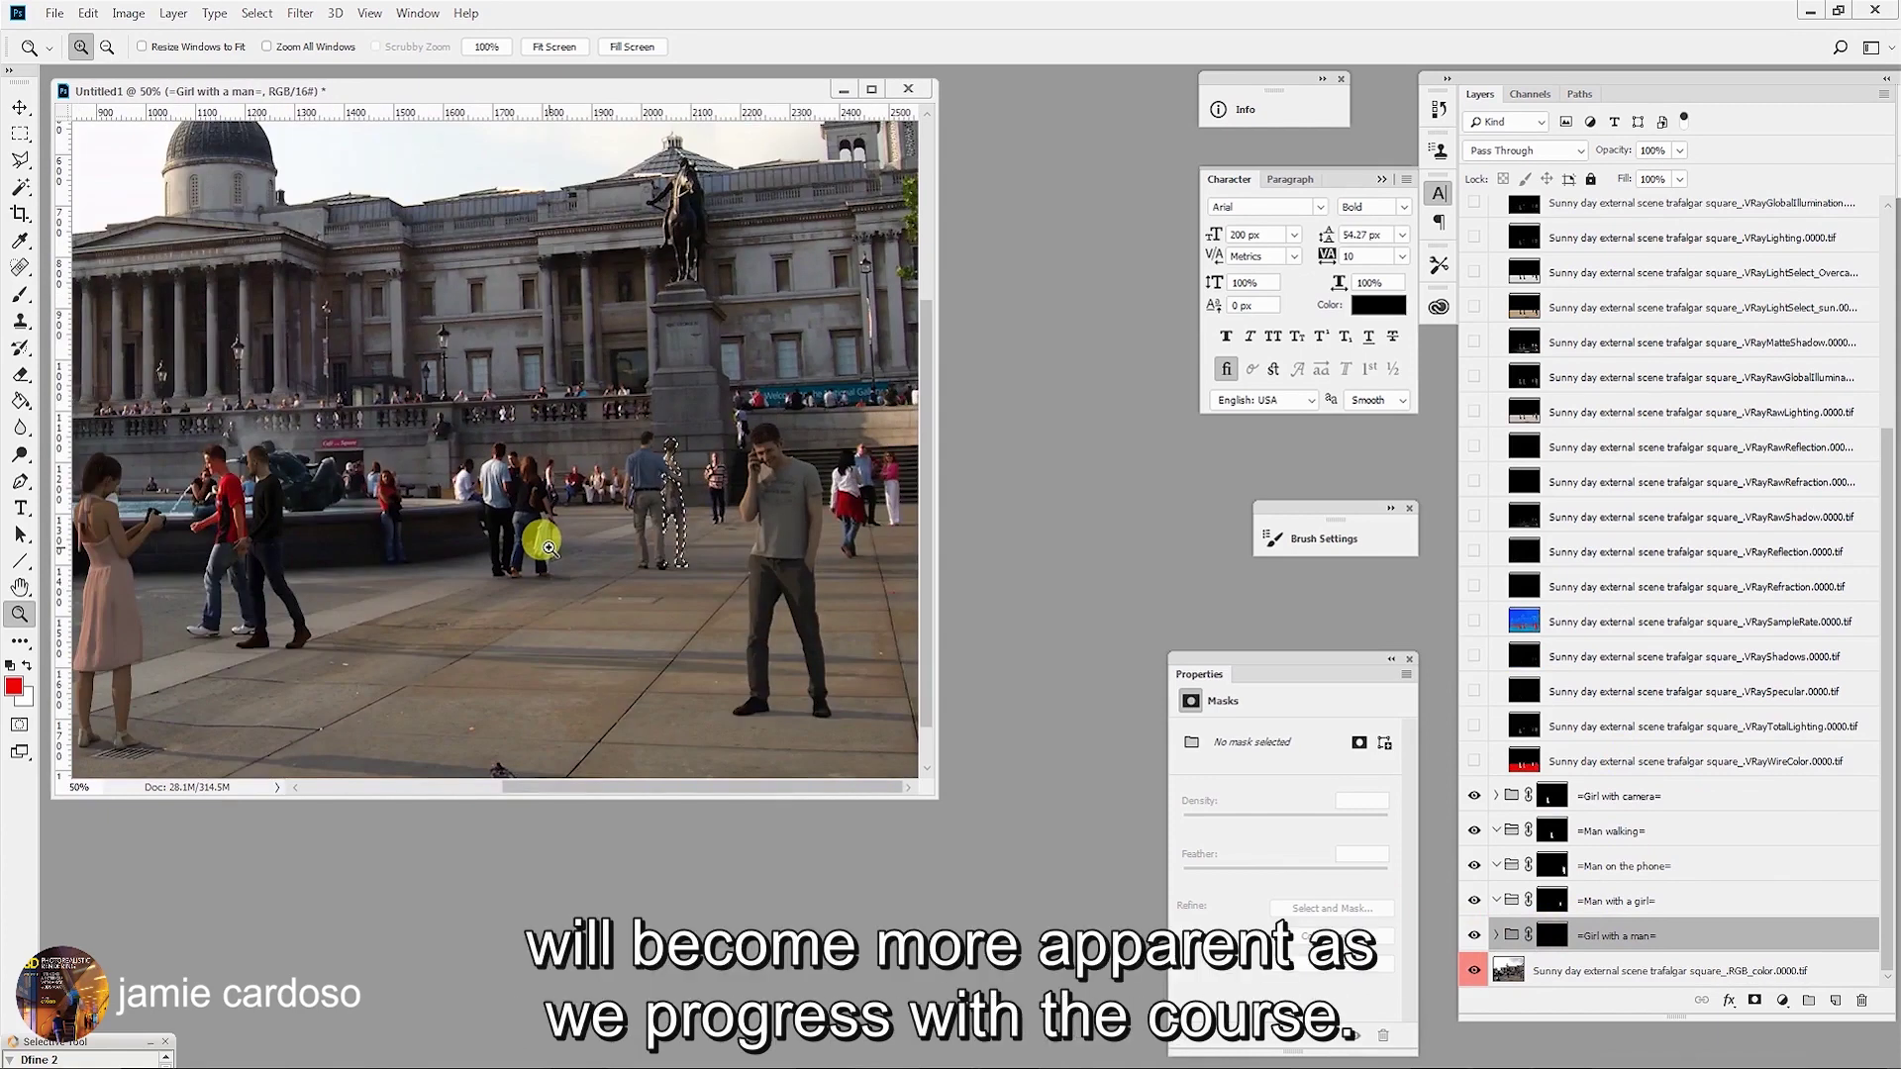
left_click(540, 543, "alt")
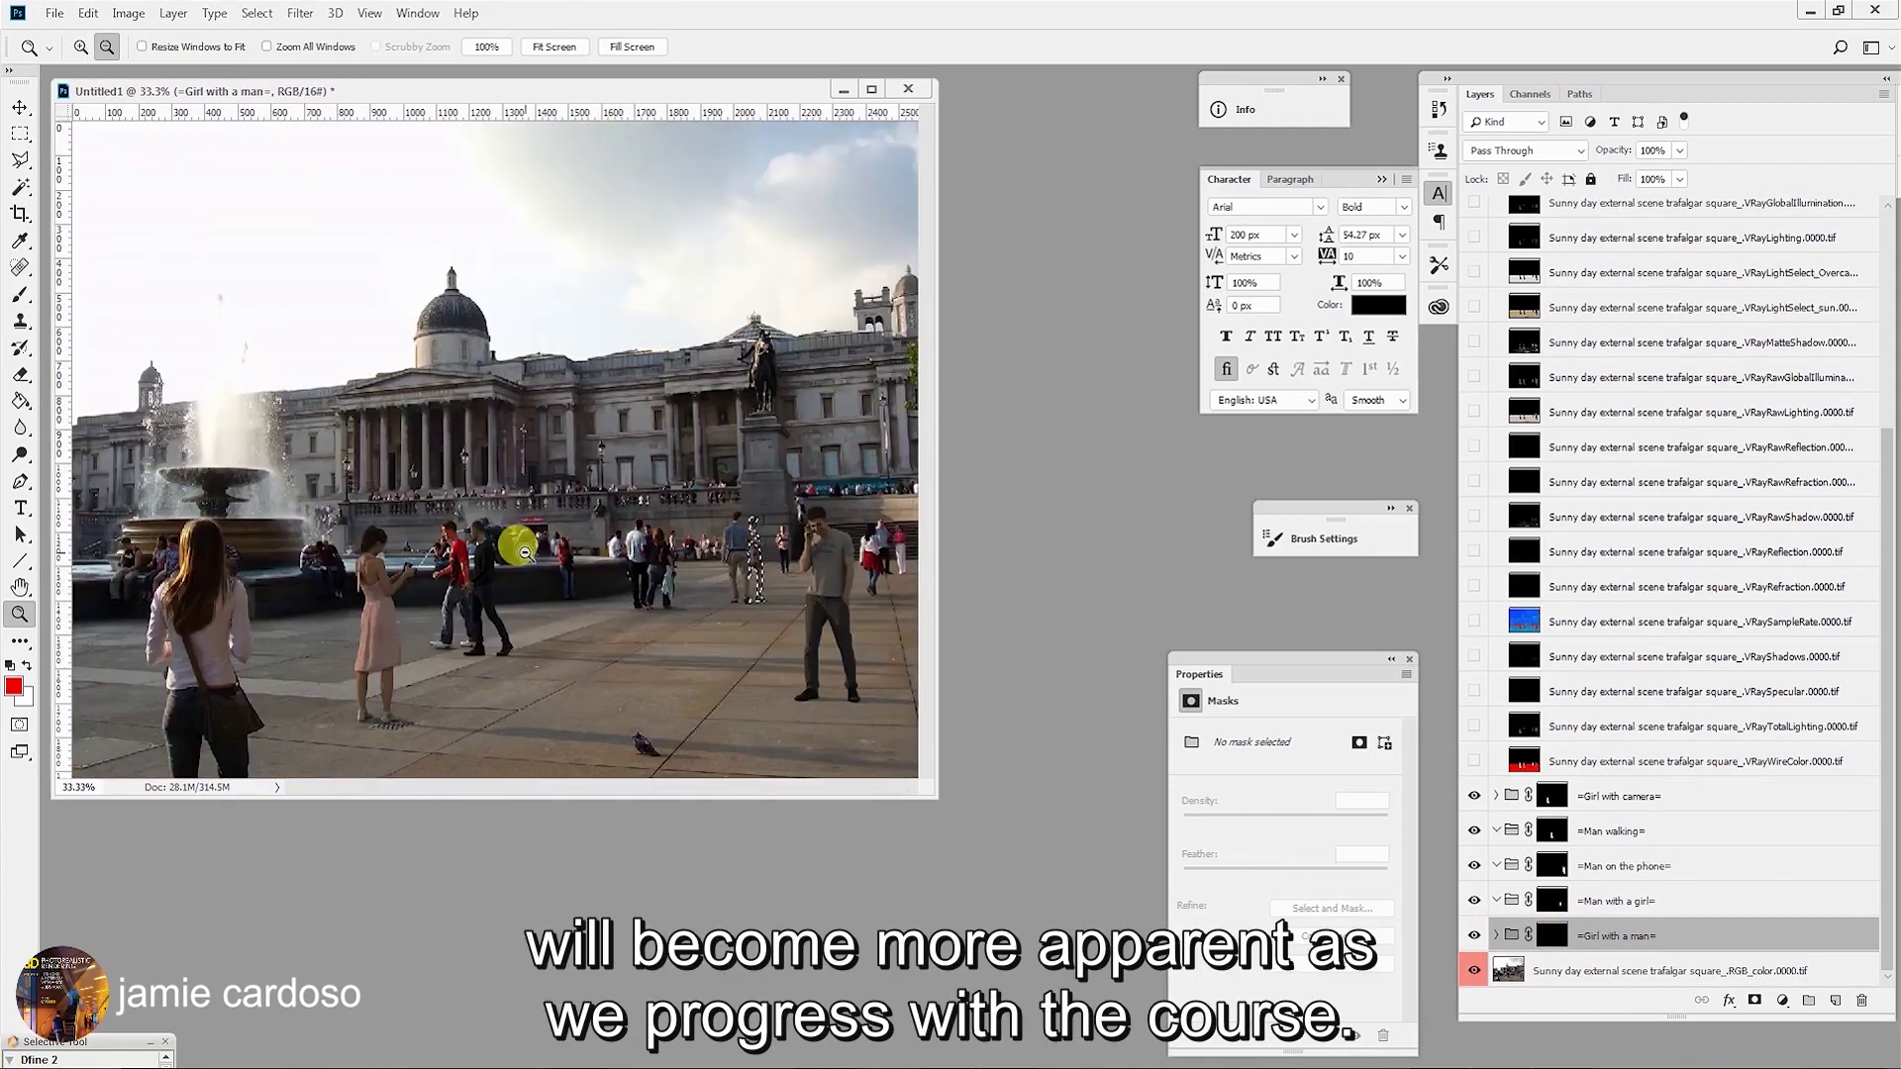
left_click(445, 561)
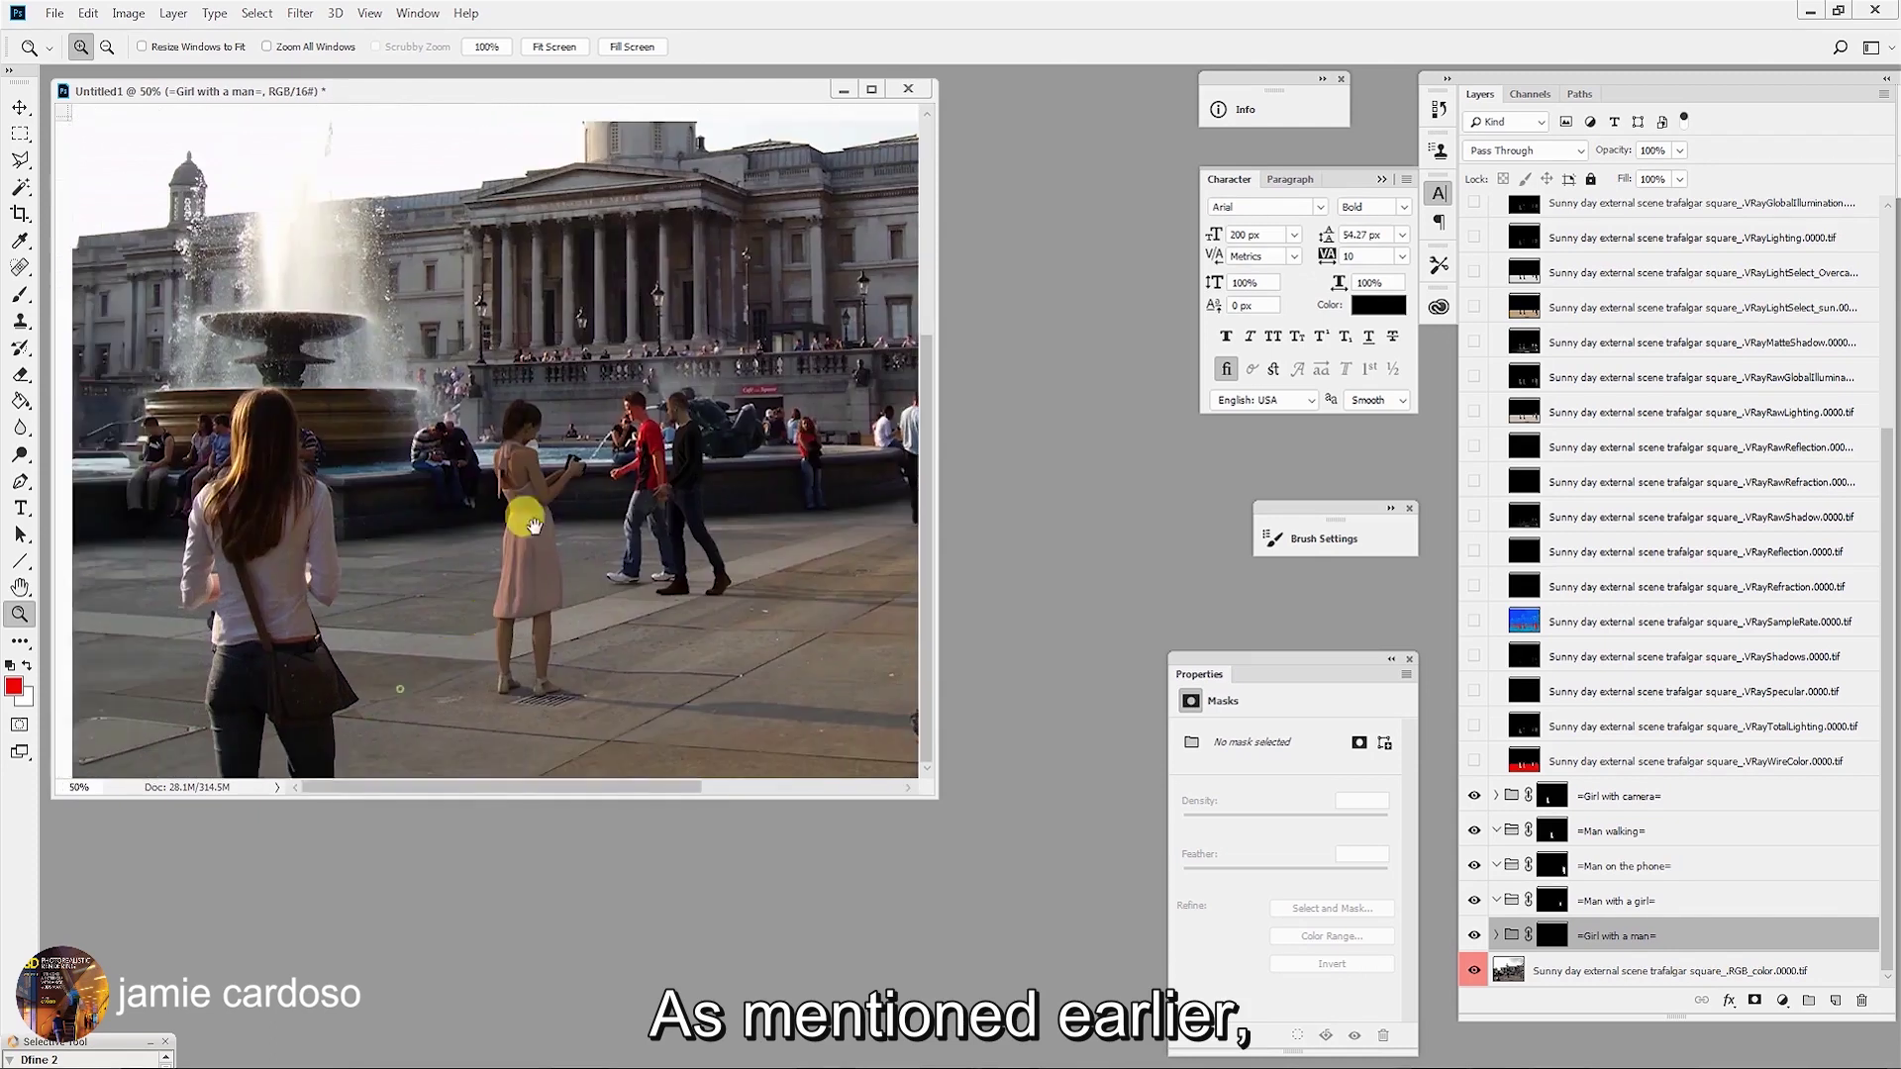
left_click_drag(808, 635, 532, 622)
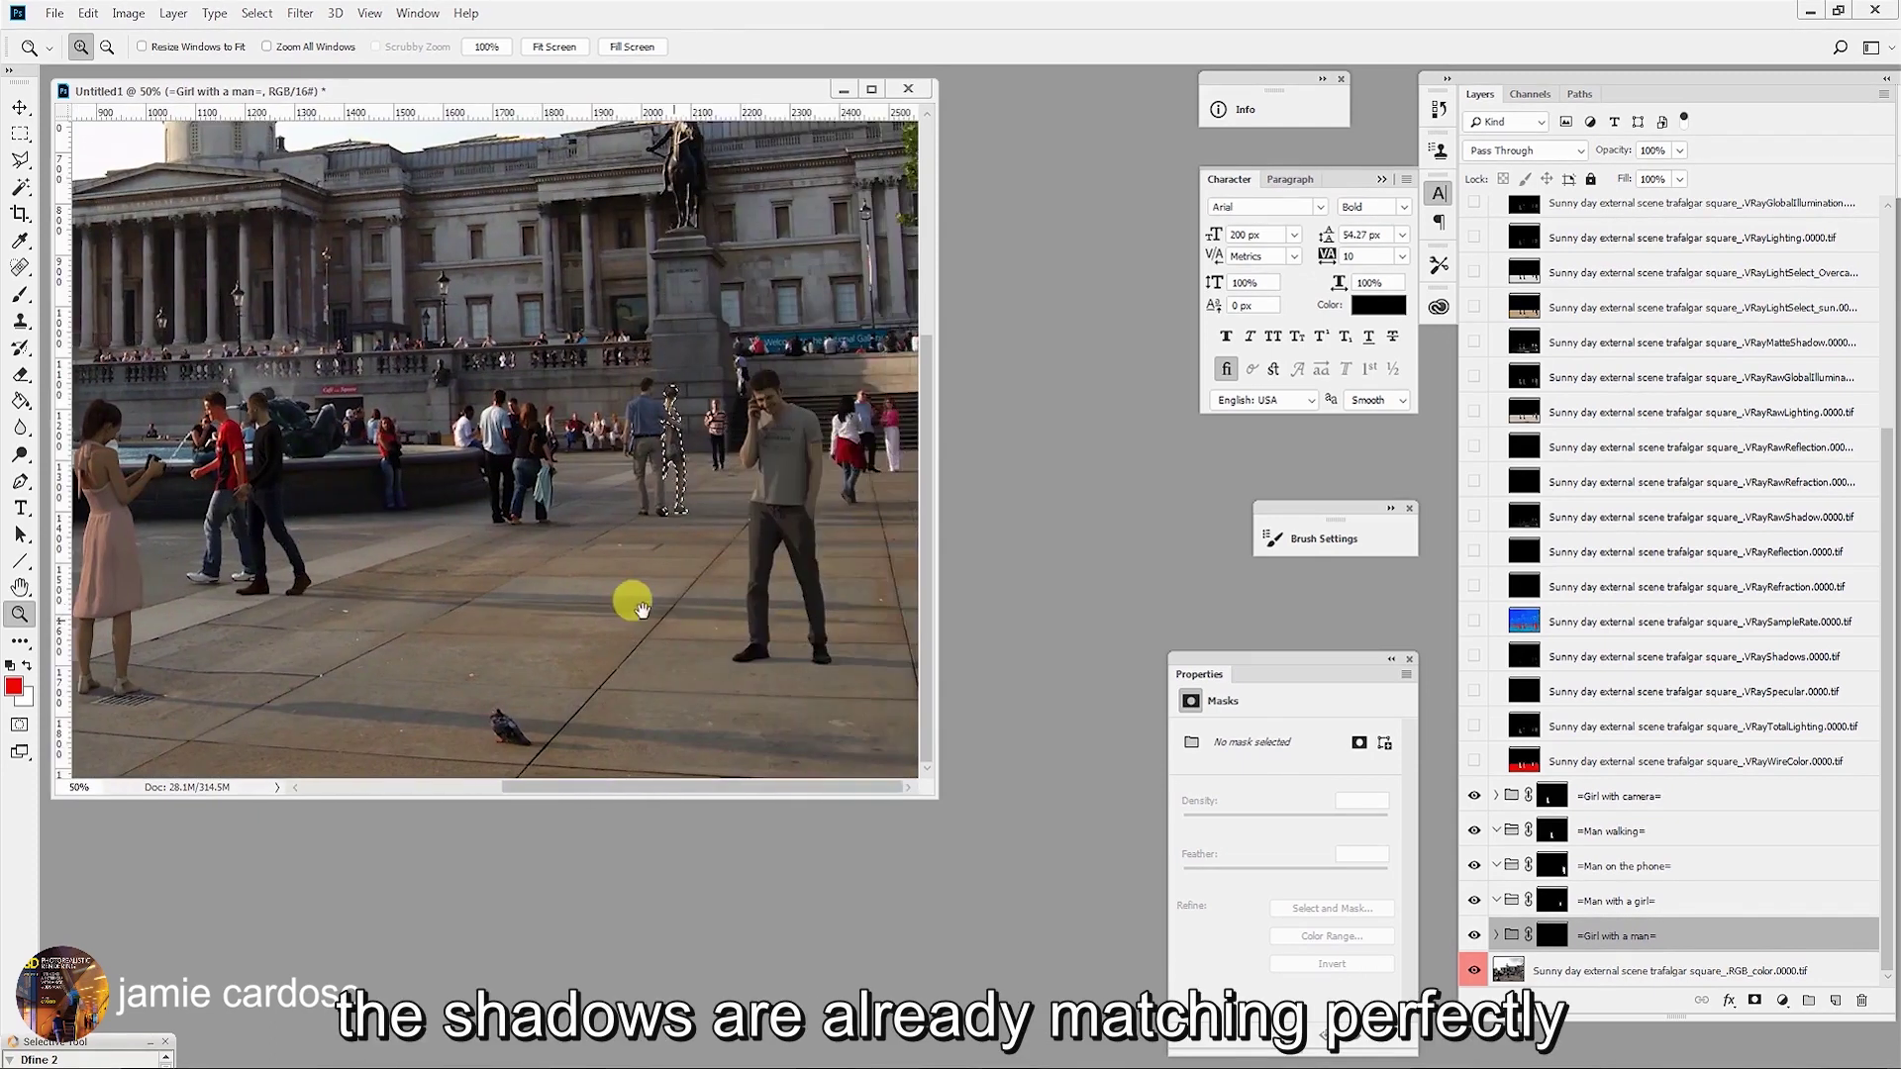
left_click_drag(349, 616, 769, 540)
left_click(552, 496, "alt")
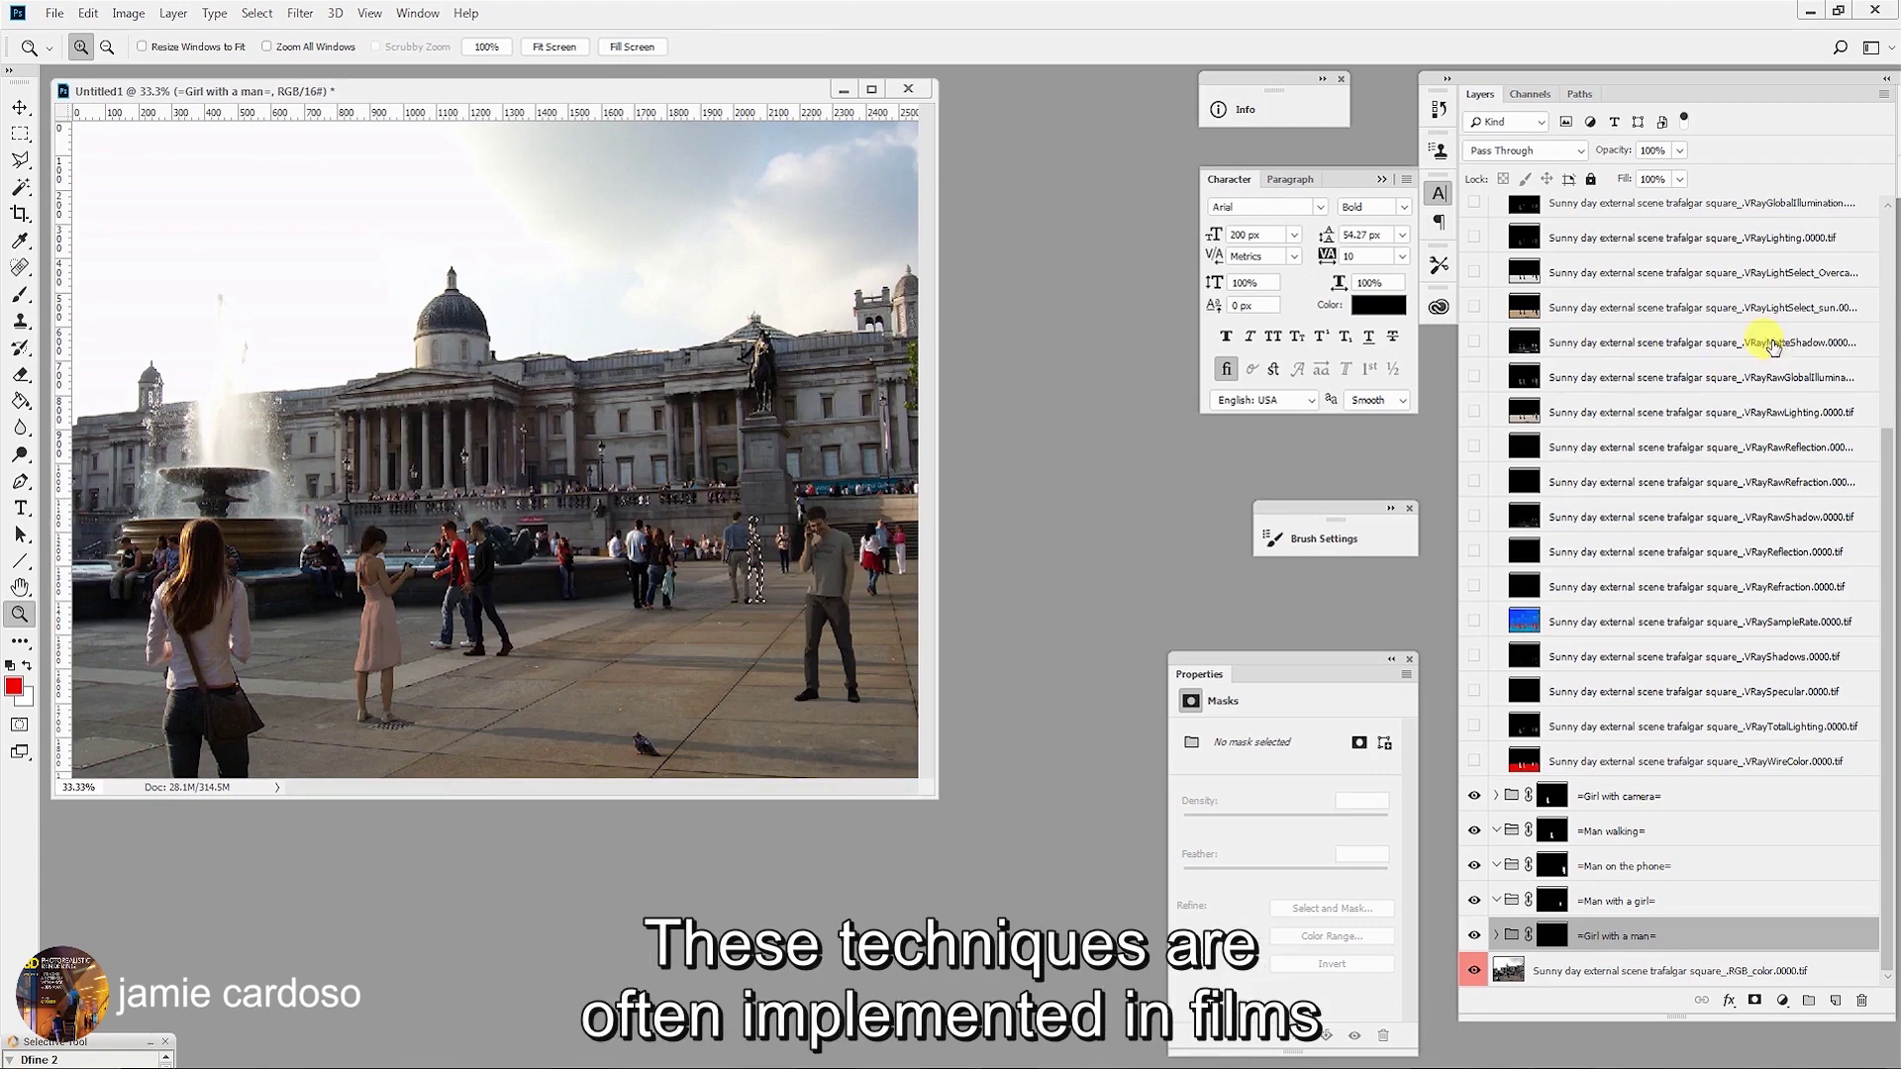
Collapse the "=Render elements=" group and deselect the girl.
scroll(1773, 346, "up", 3)
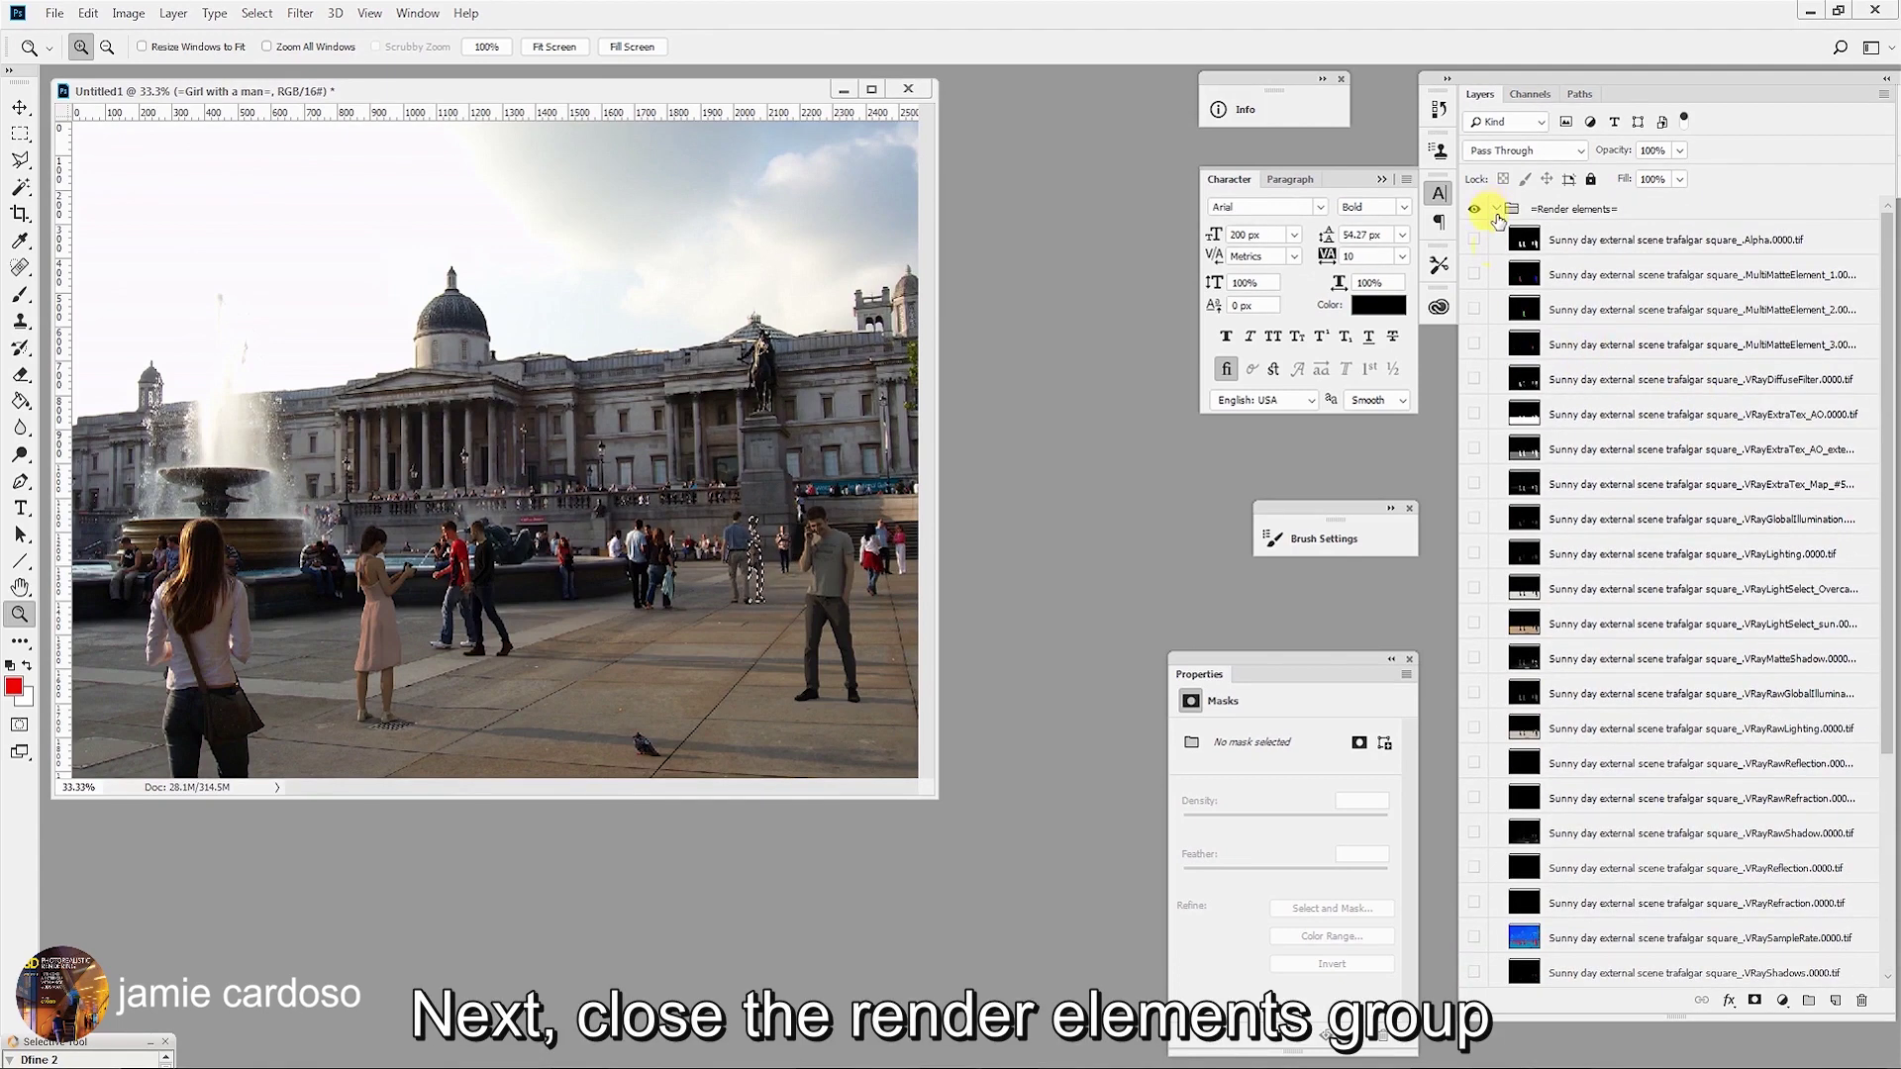
left_click(1497, 209)
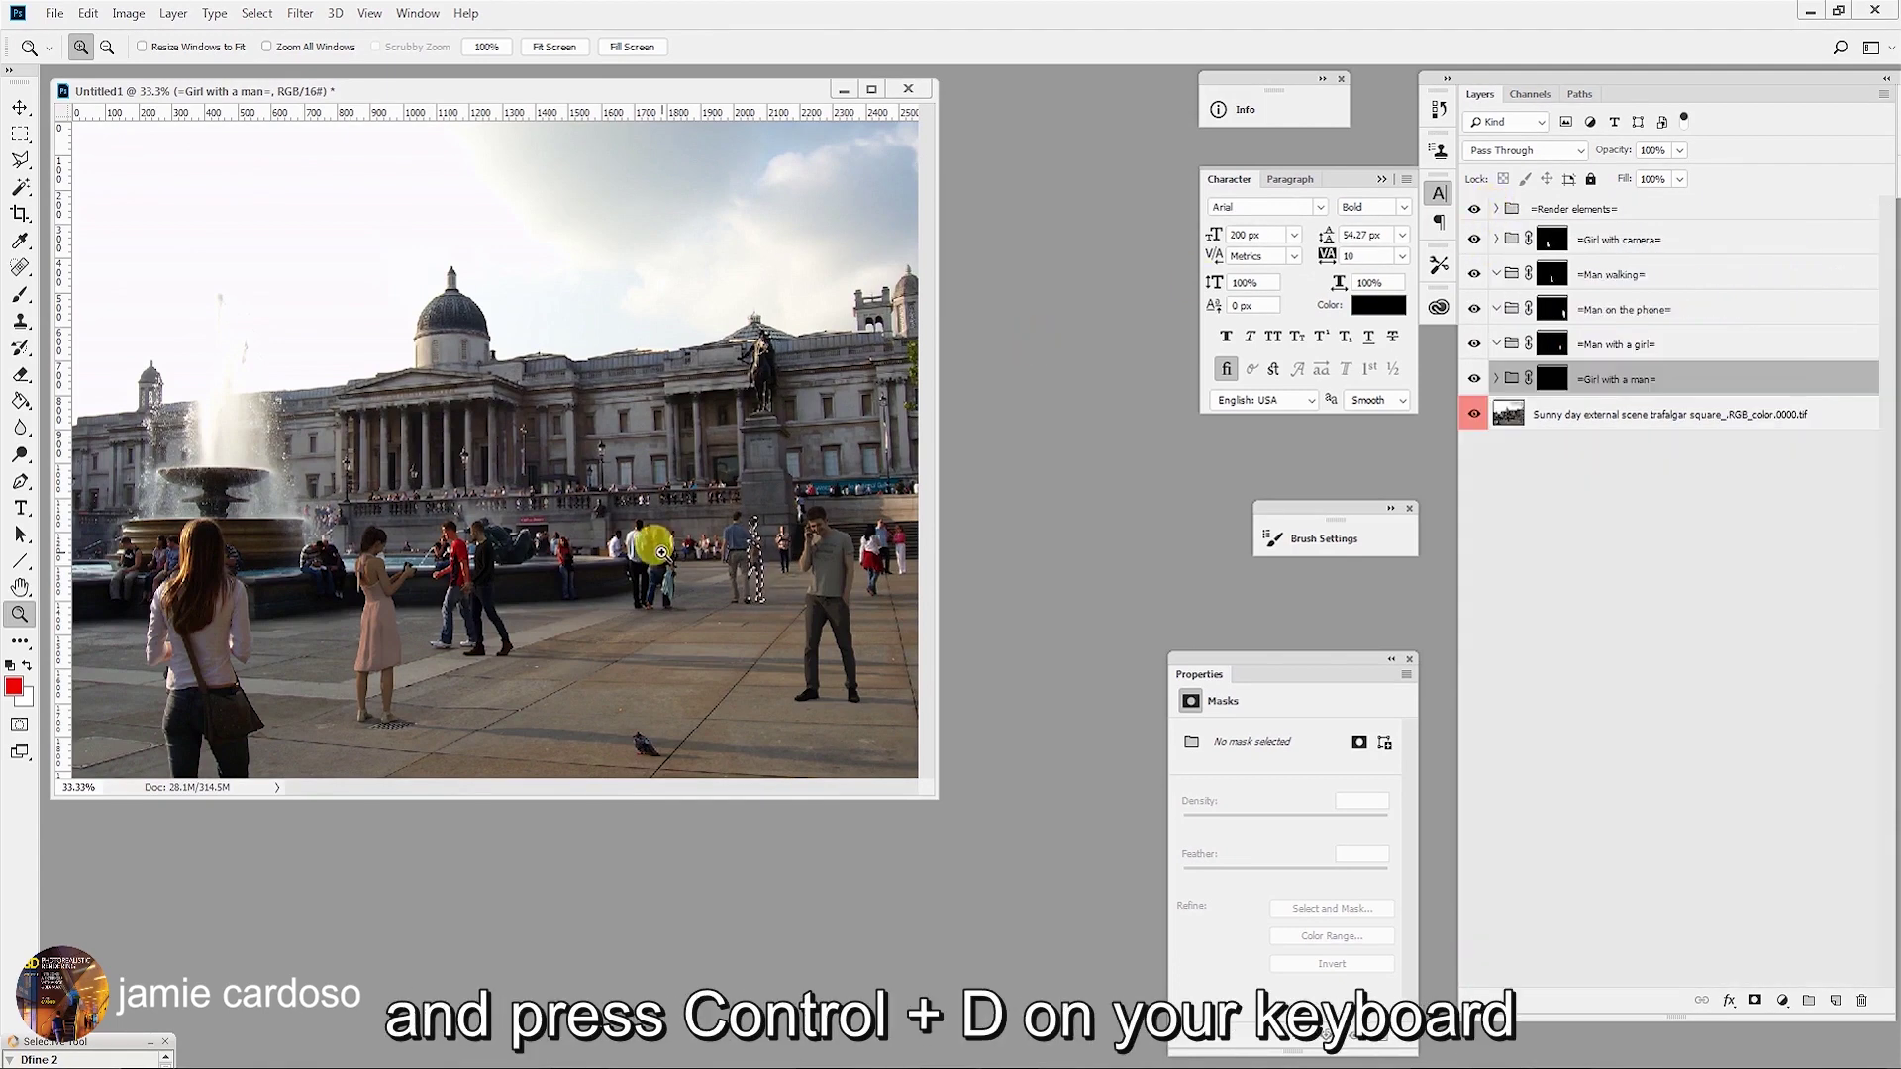
key("ctrl+d")
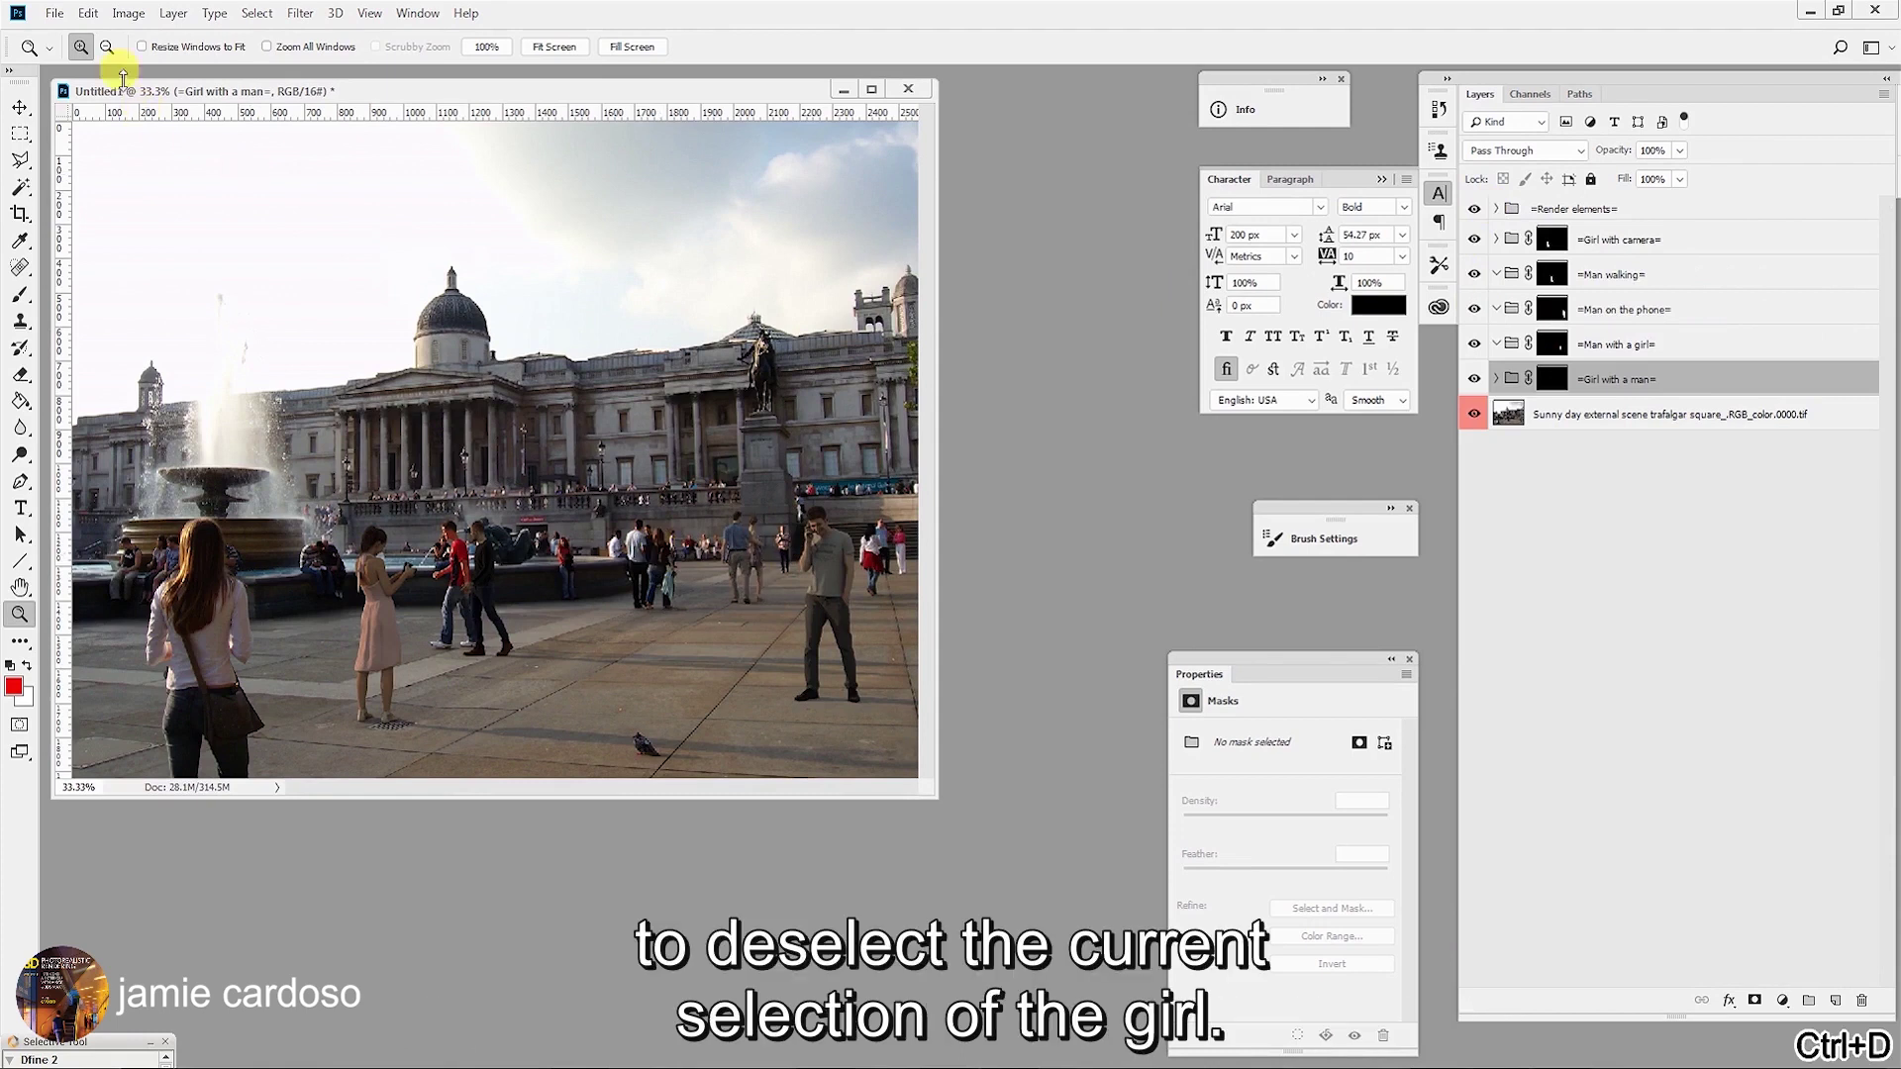
Save the document in Photoshop PSD format in the Photomontage folder as "Sunny day external scene trafalgar square_Tutorial".
left_click(55, 13)
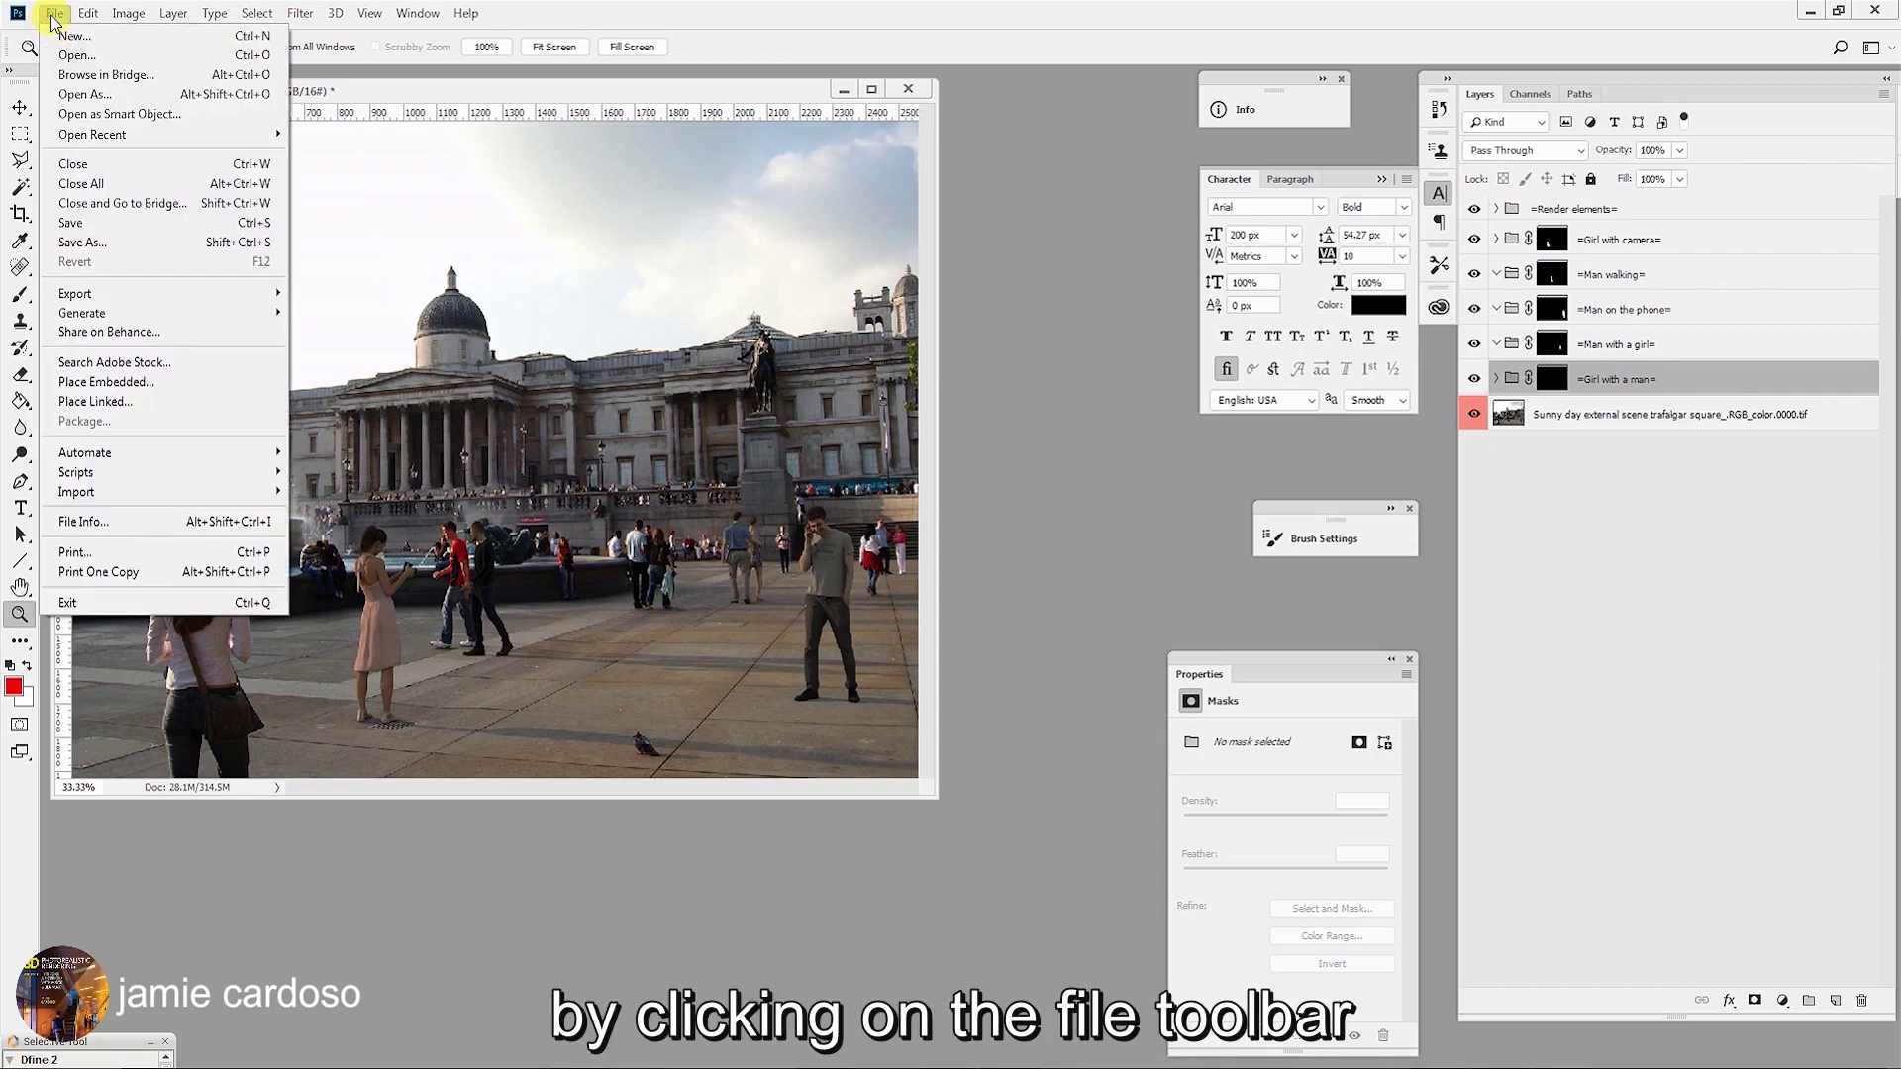
left_click(97, 244)
left_click(297, 815)
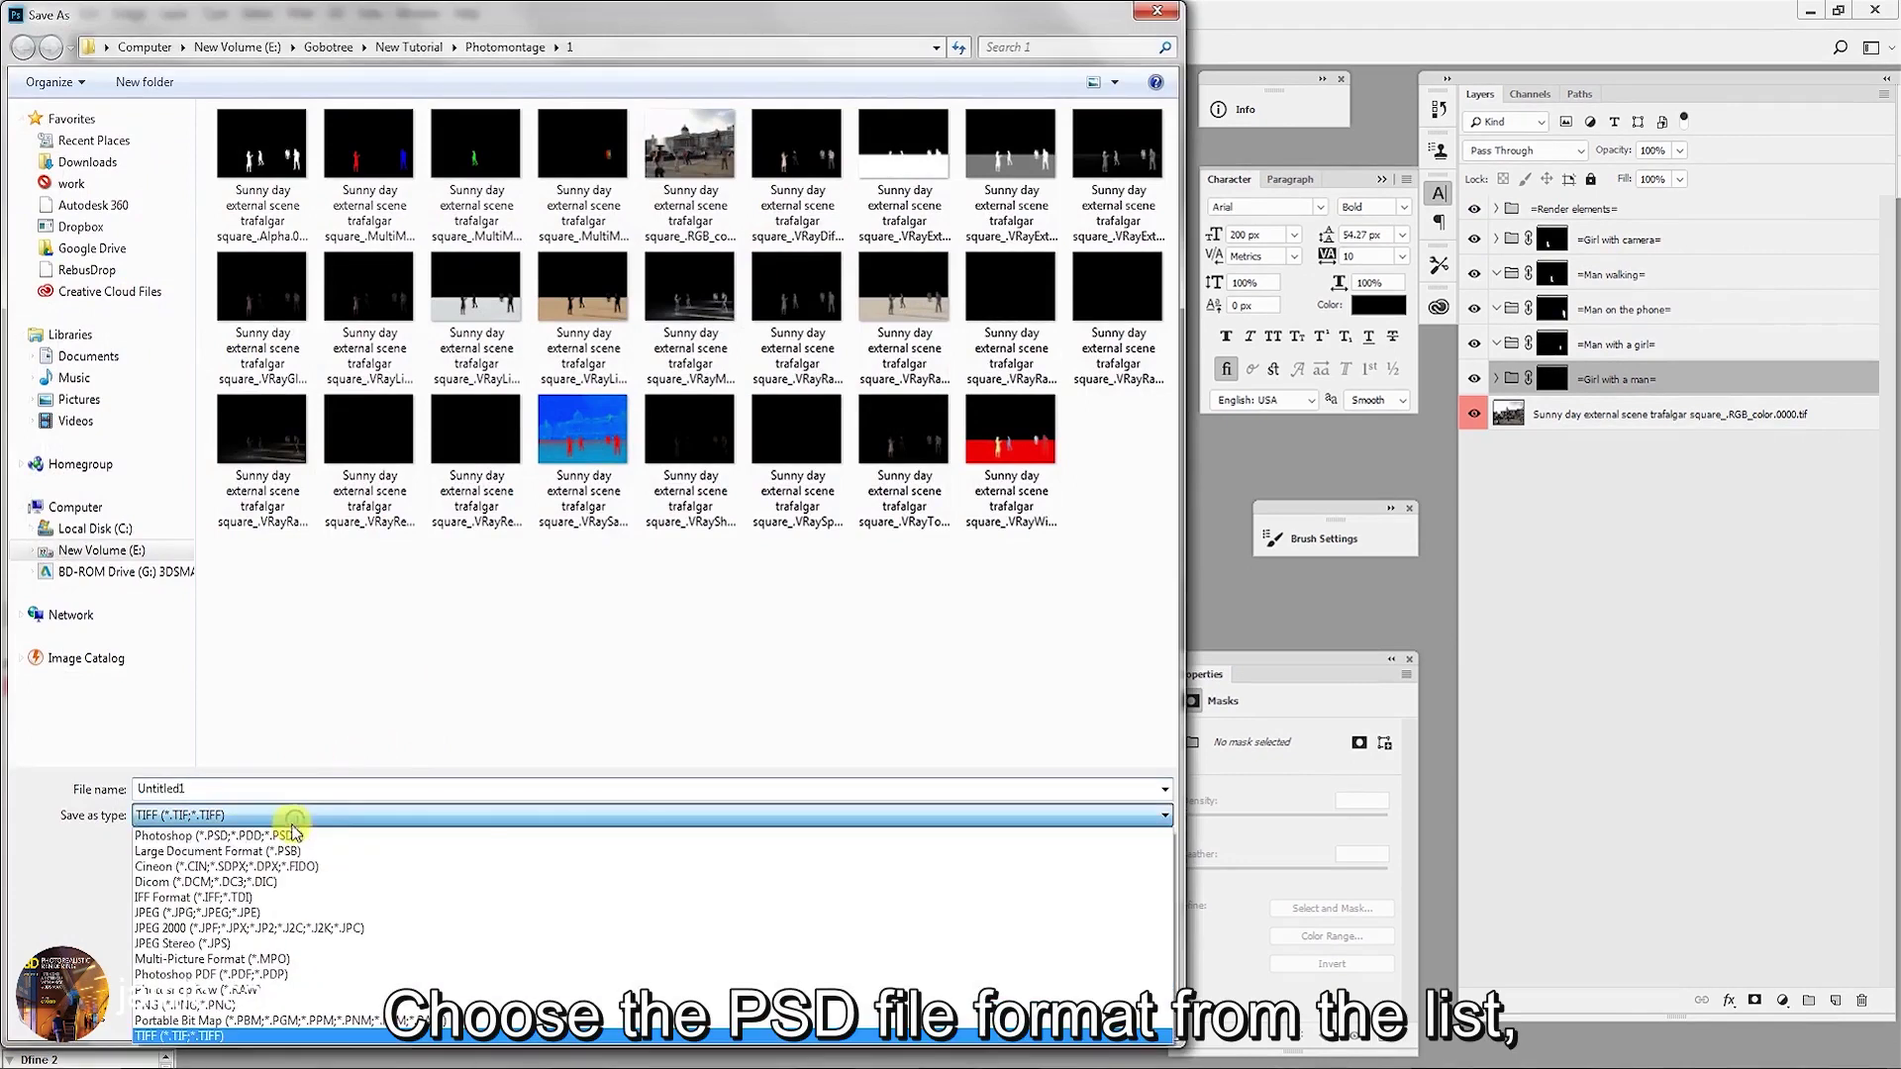
left_click(238, 837)
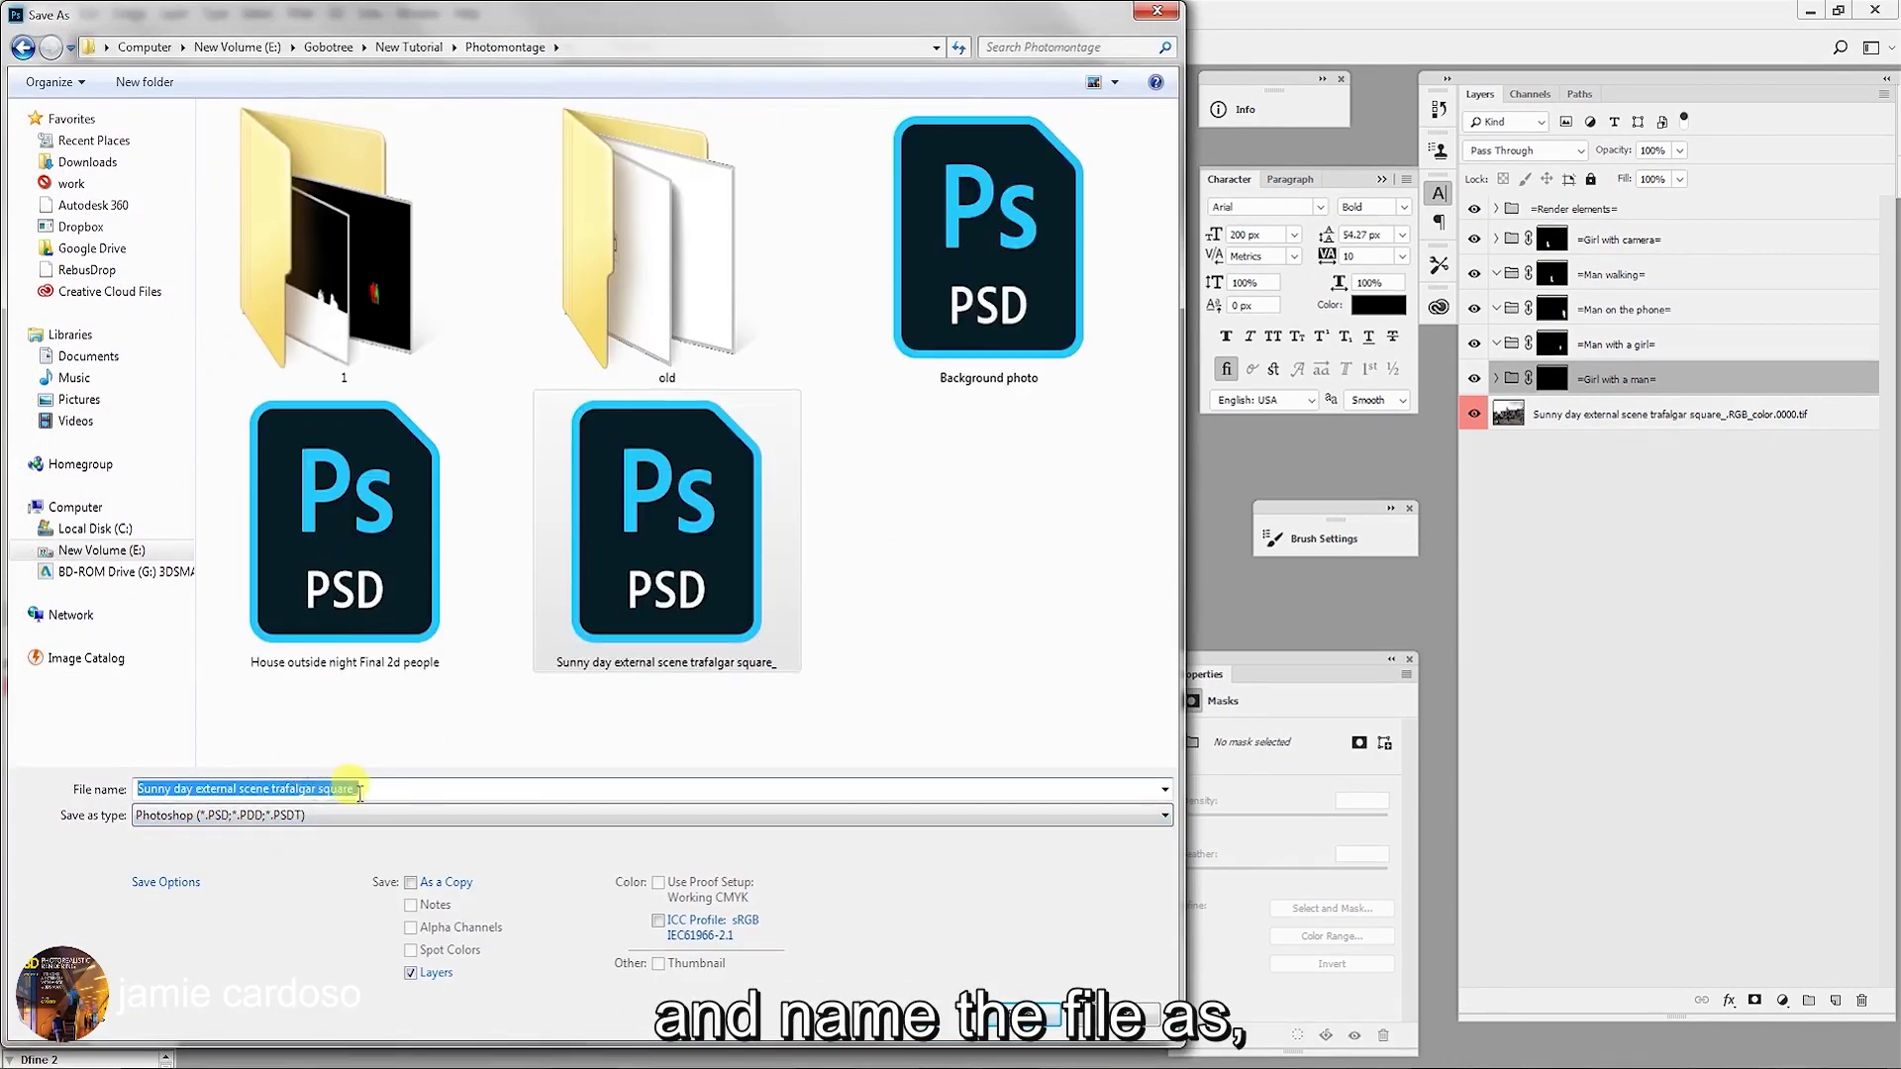
left_click(368, 792)
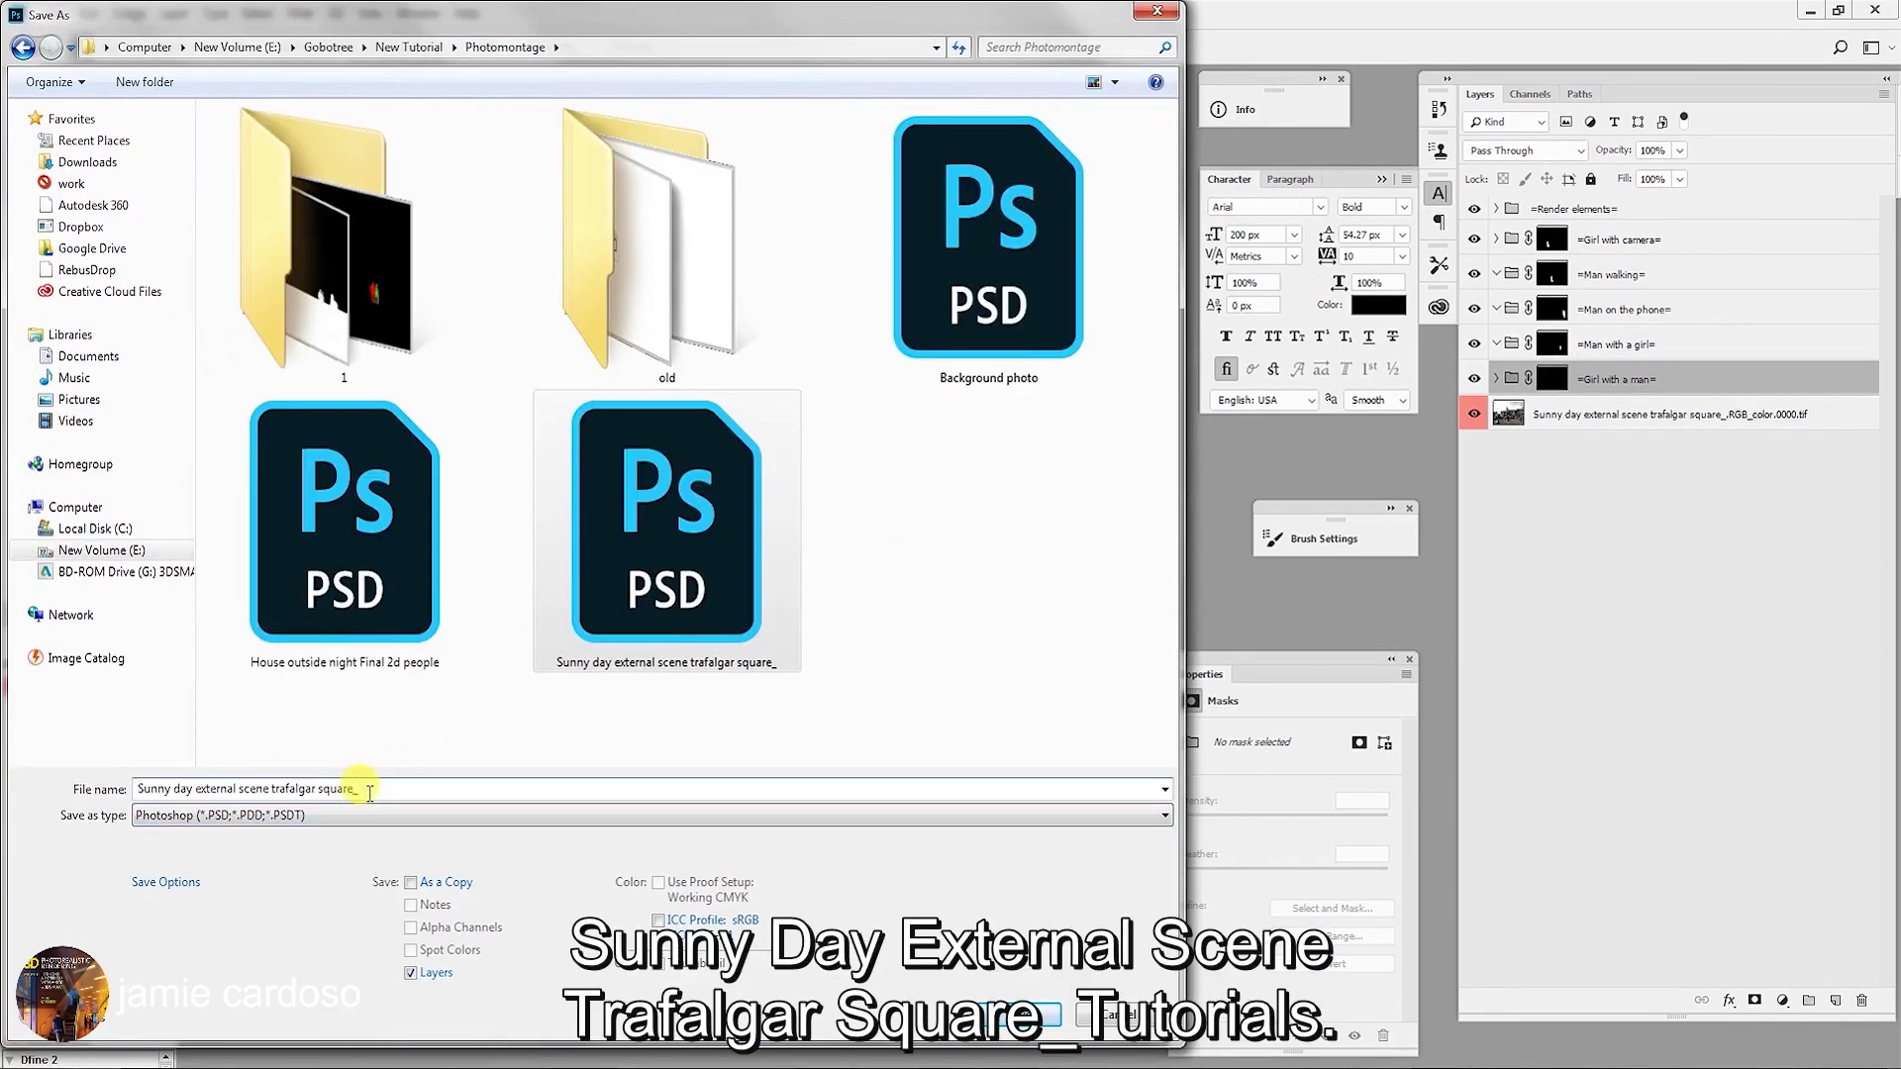
type("Tutorial")
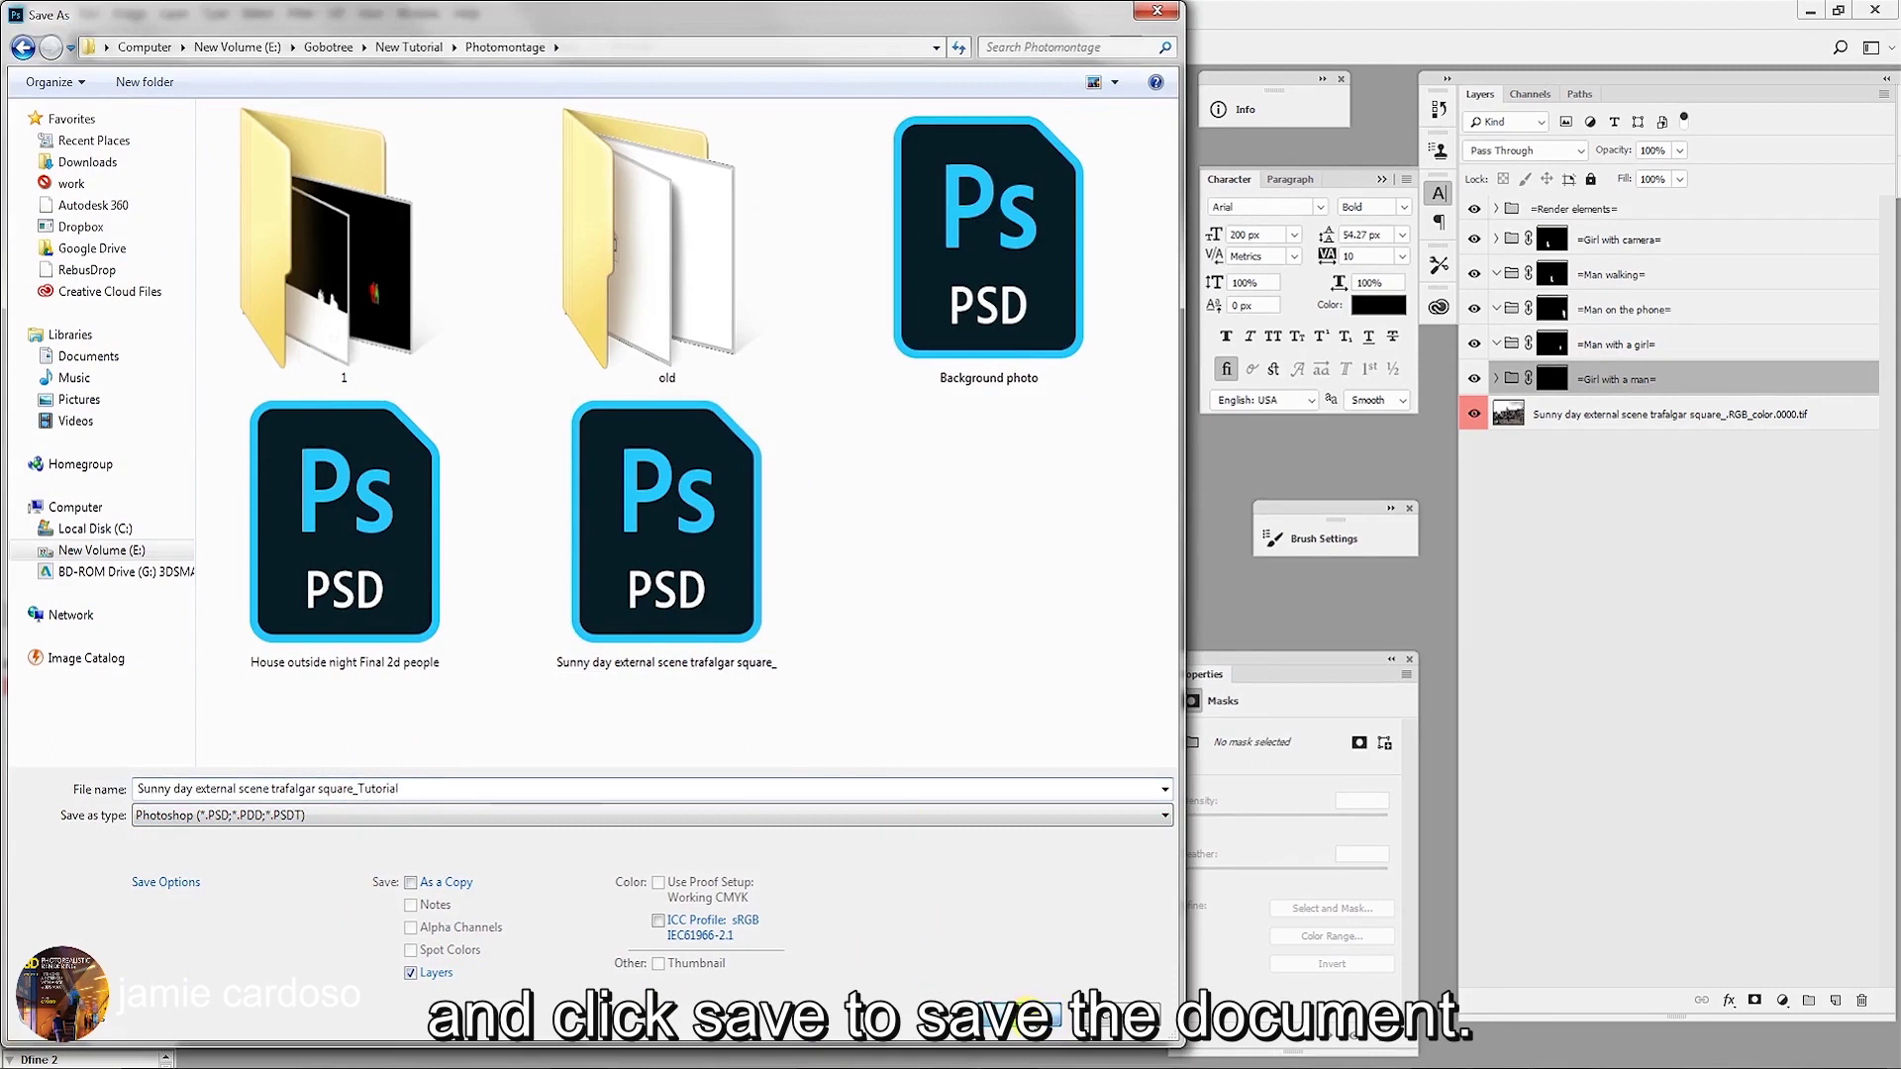
left_click(1029, 1012)
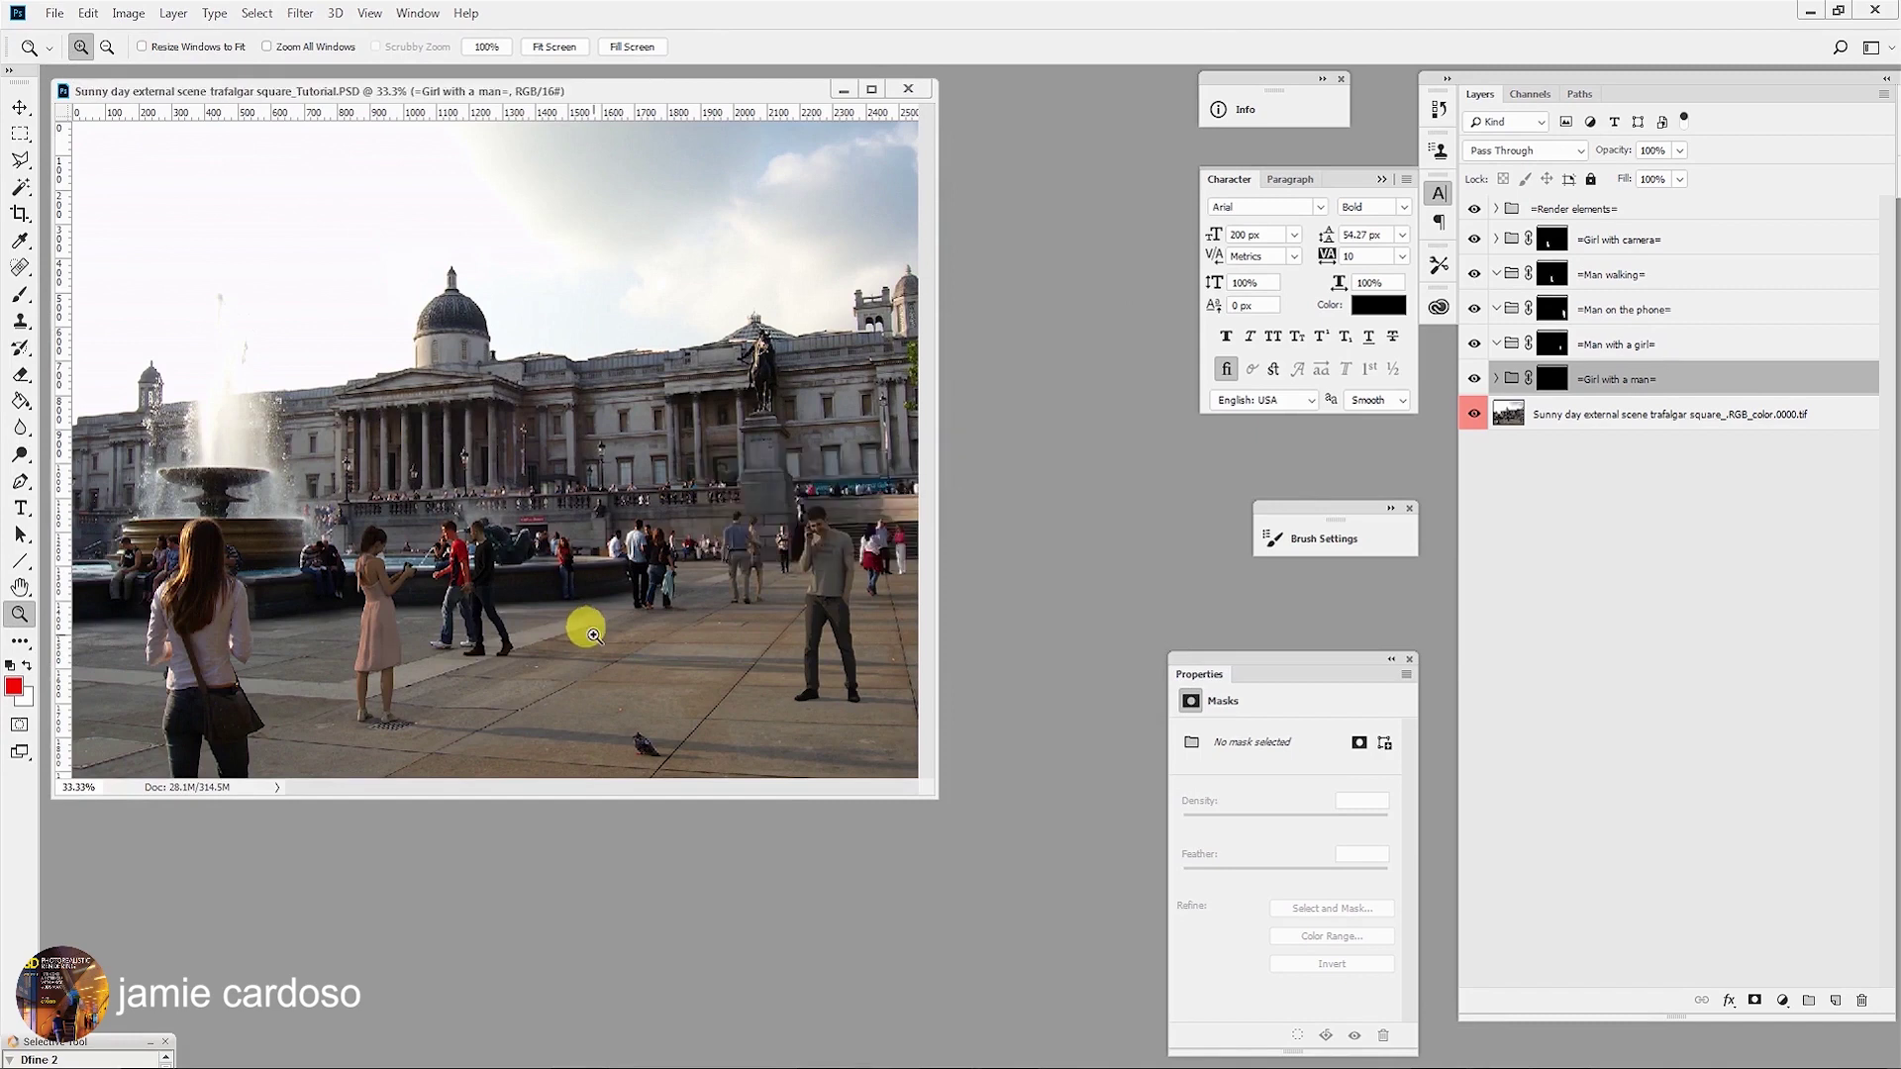
Enlarge the document window and compare the highlights, colors and contrast of the 3D girl with camera against the girl in the background photo.
left_click_drag(571, 99, 580, 100)
left_click_drag(929, 794, 978, 863)
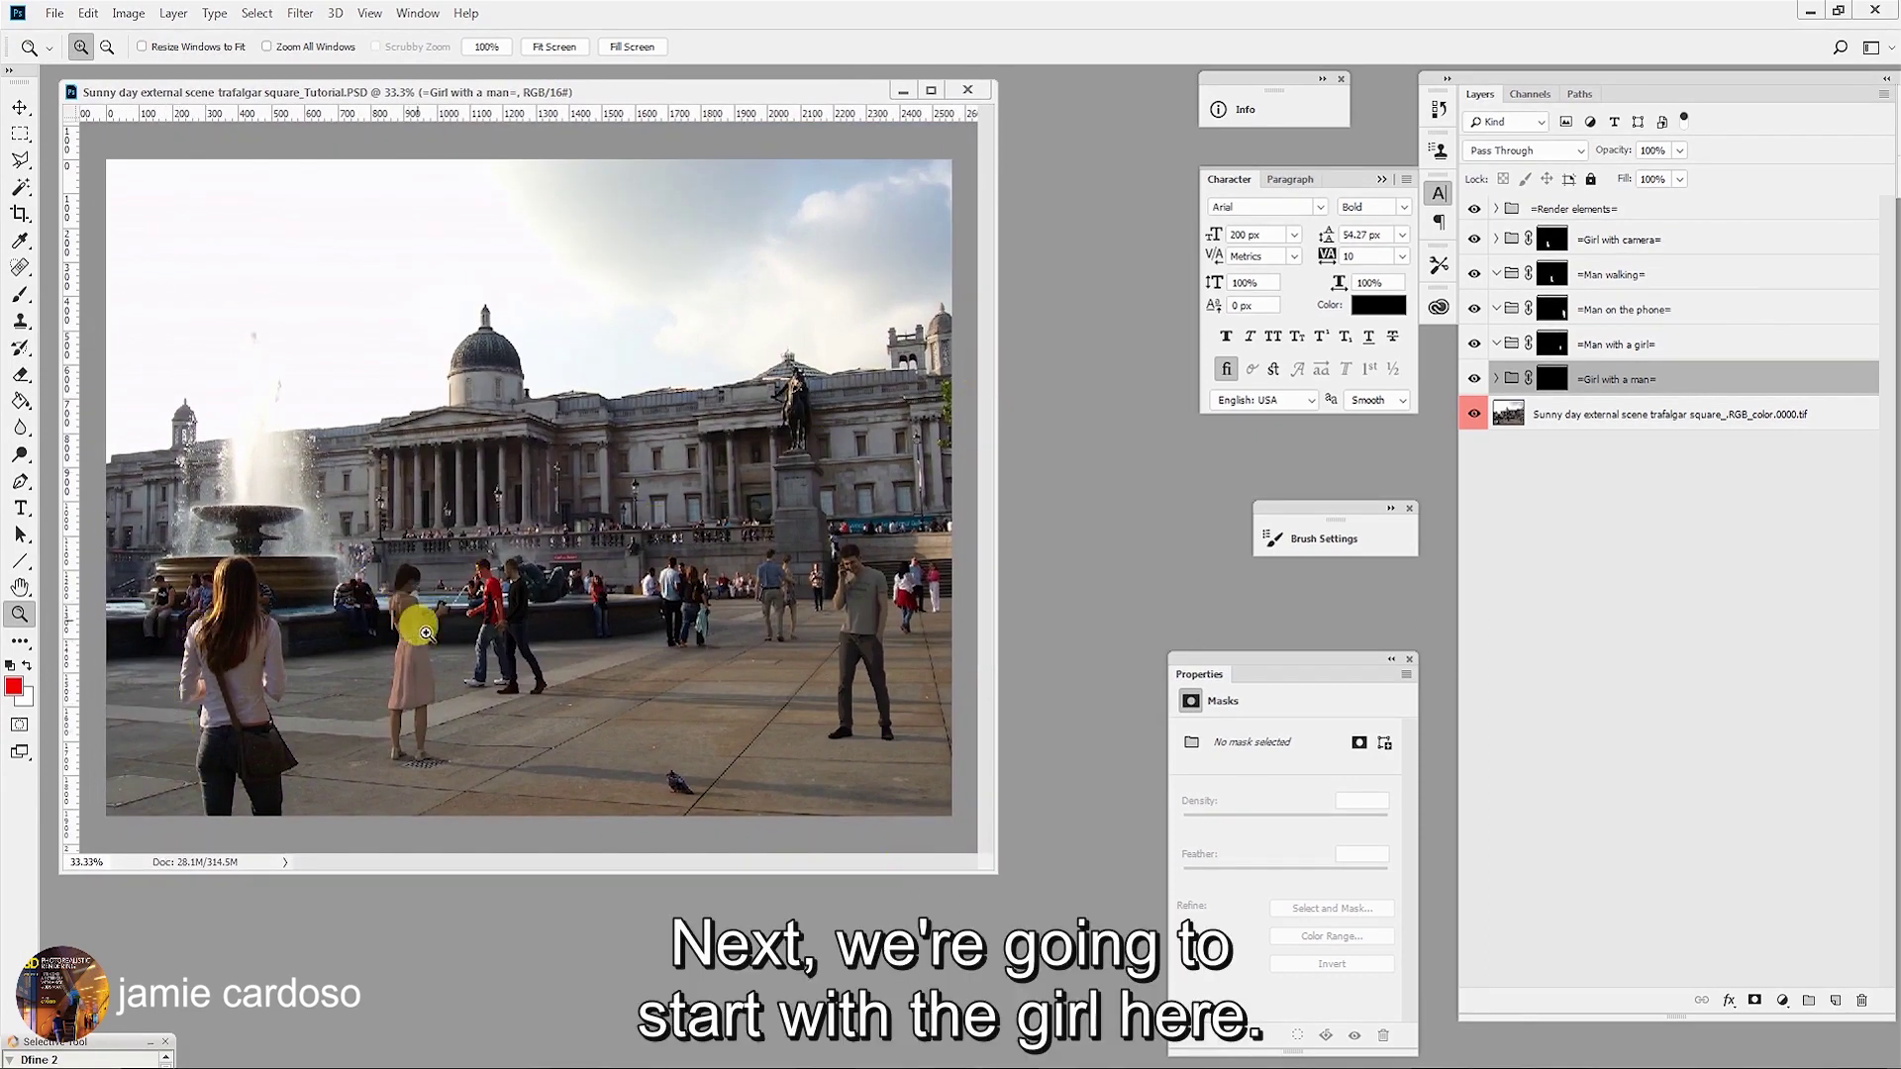
left_click(226, 738)
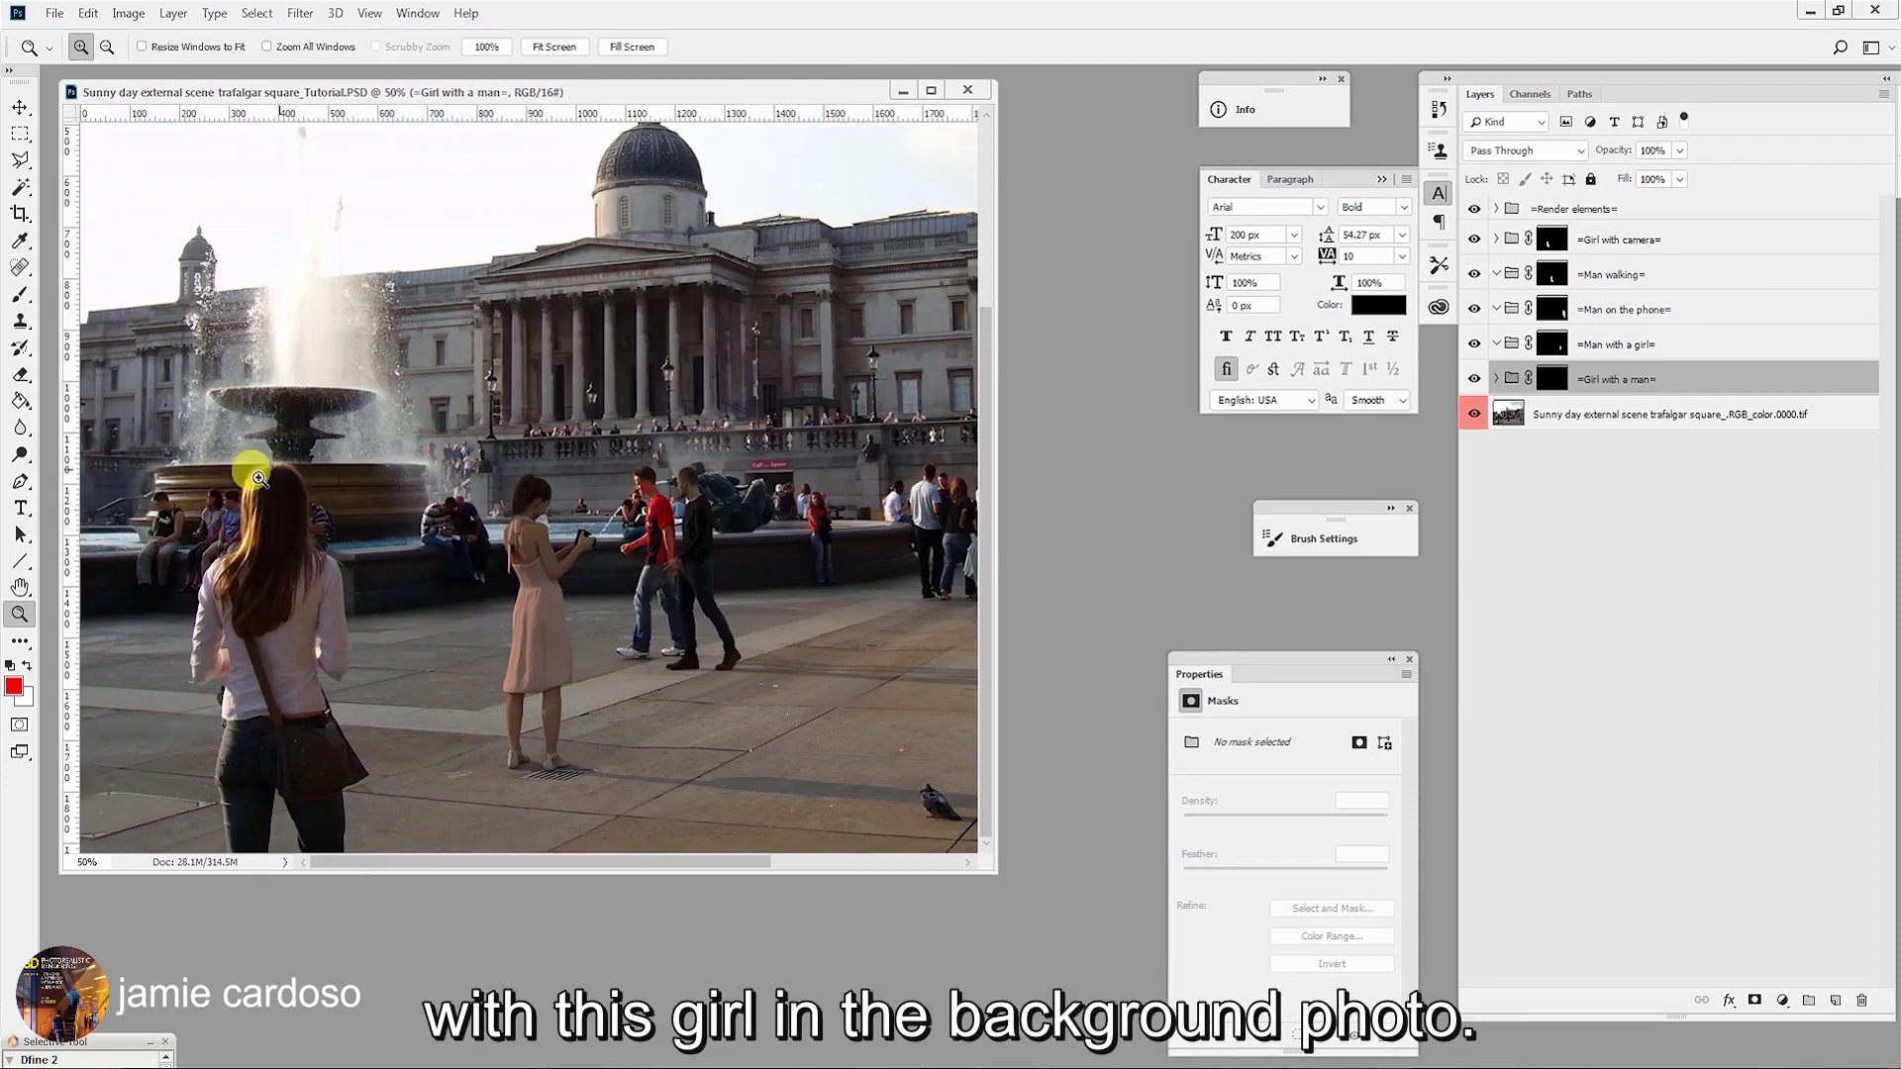
left_click(245, 698)
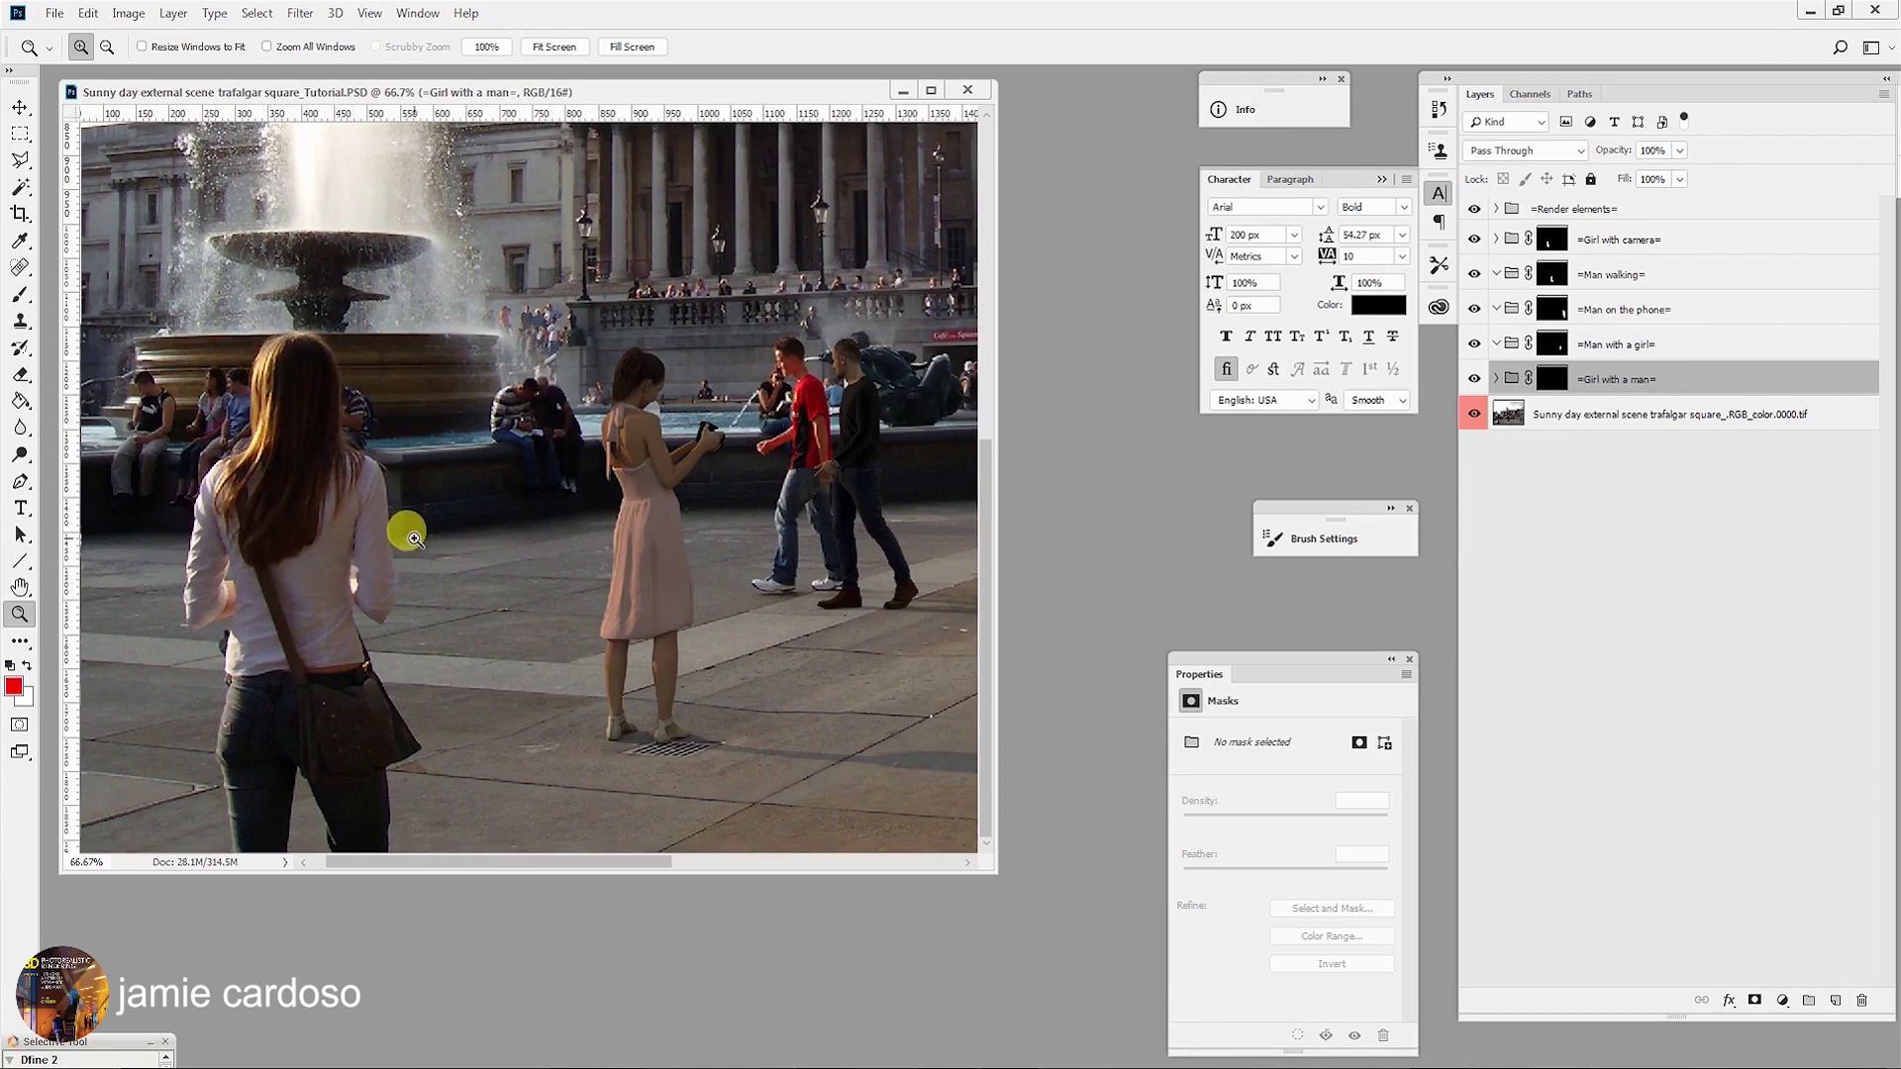
left_click(433, 509, "alt")
left_click(432, 507, "alt")
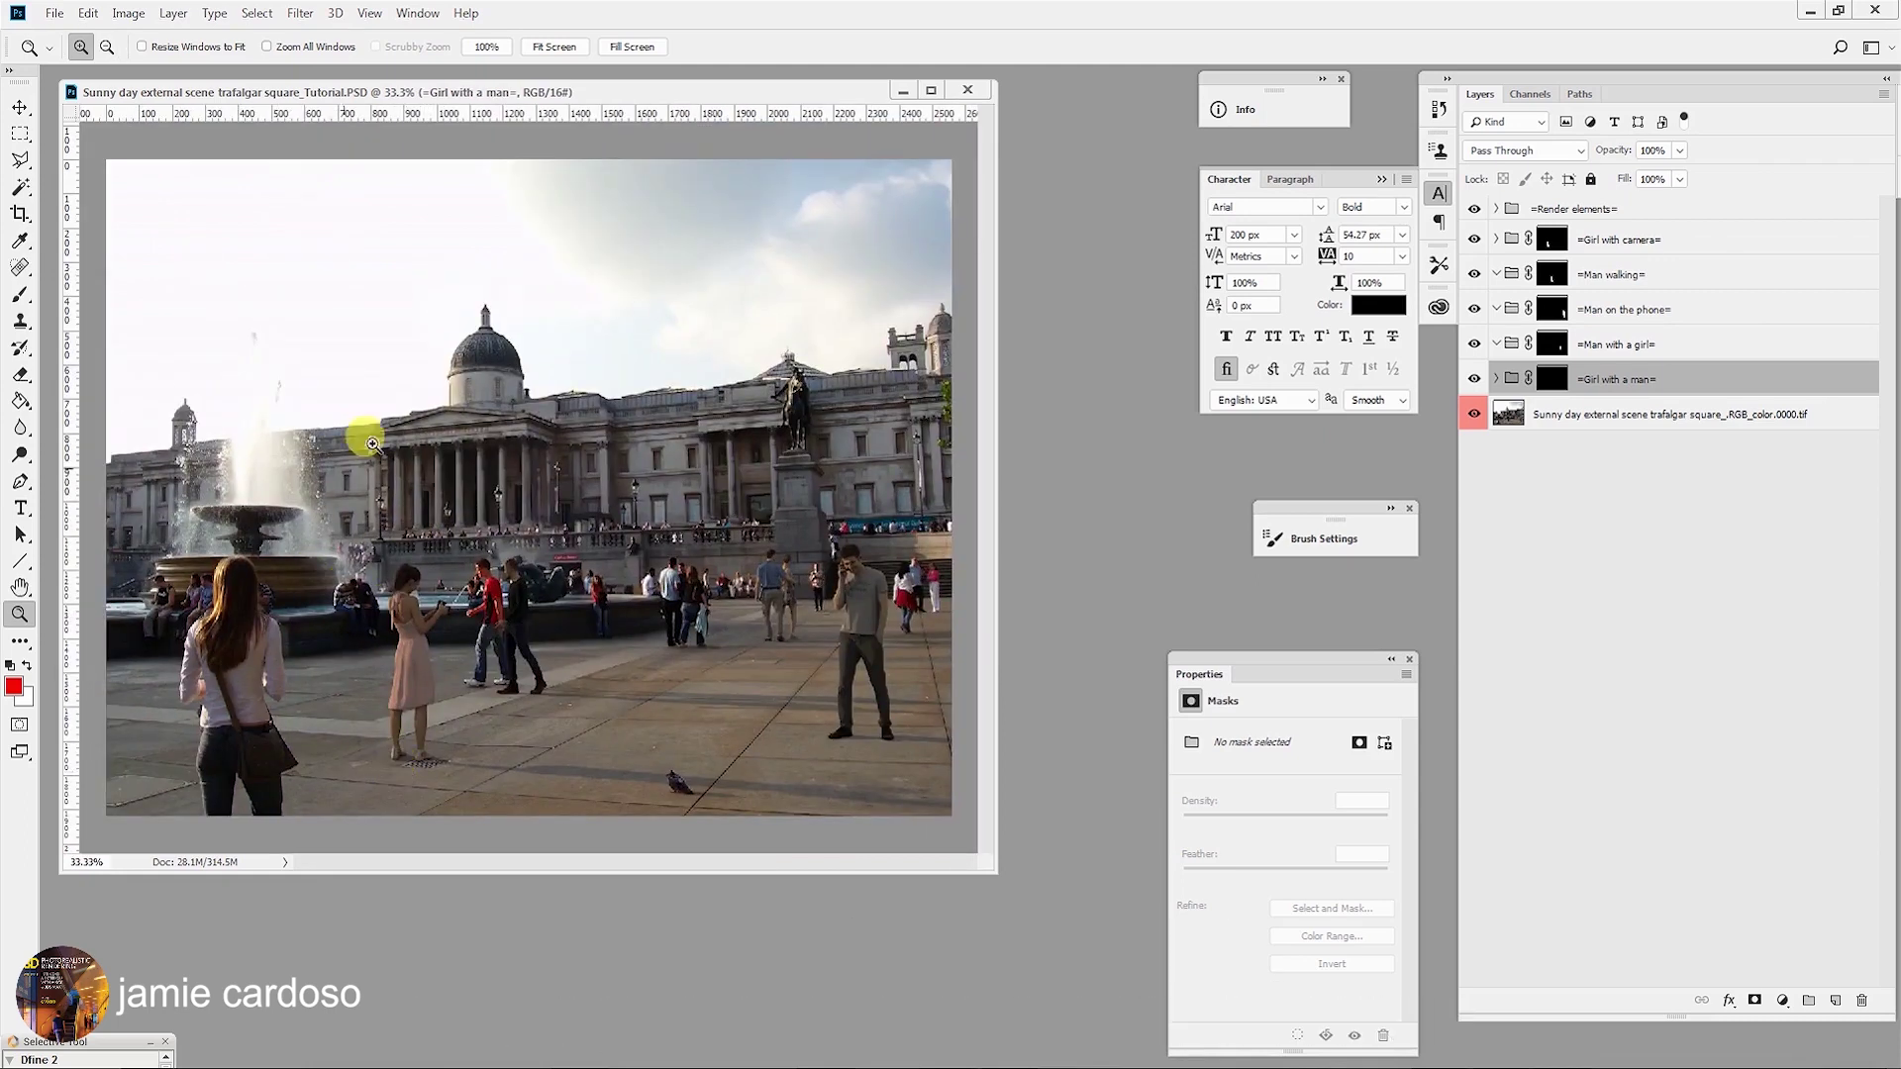
left_click(250, 789)
left_click(250, 791)
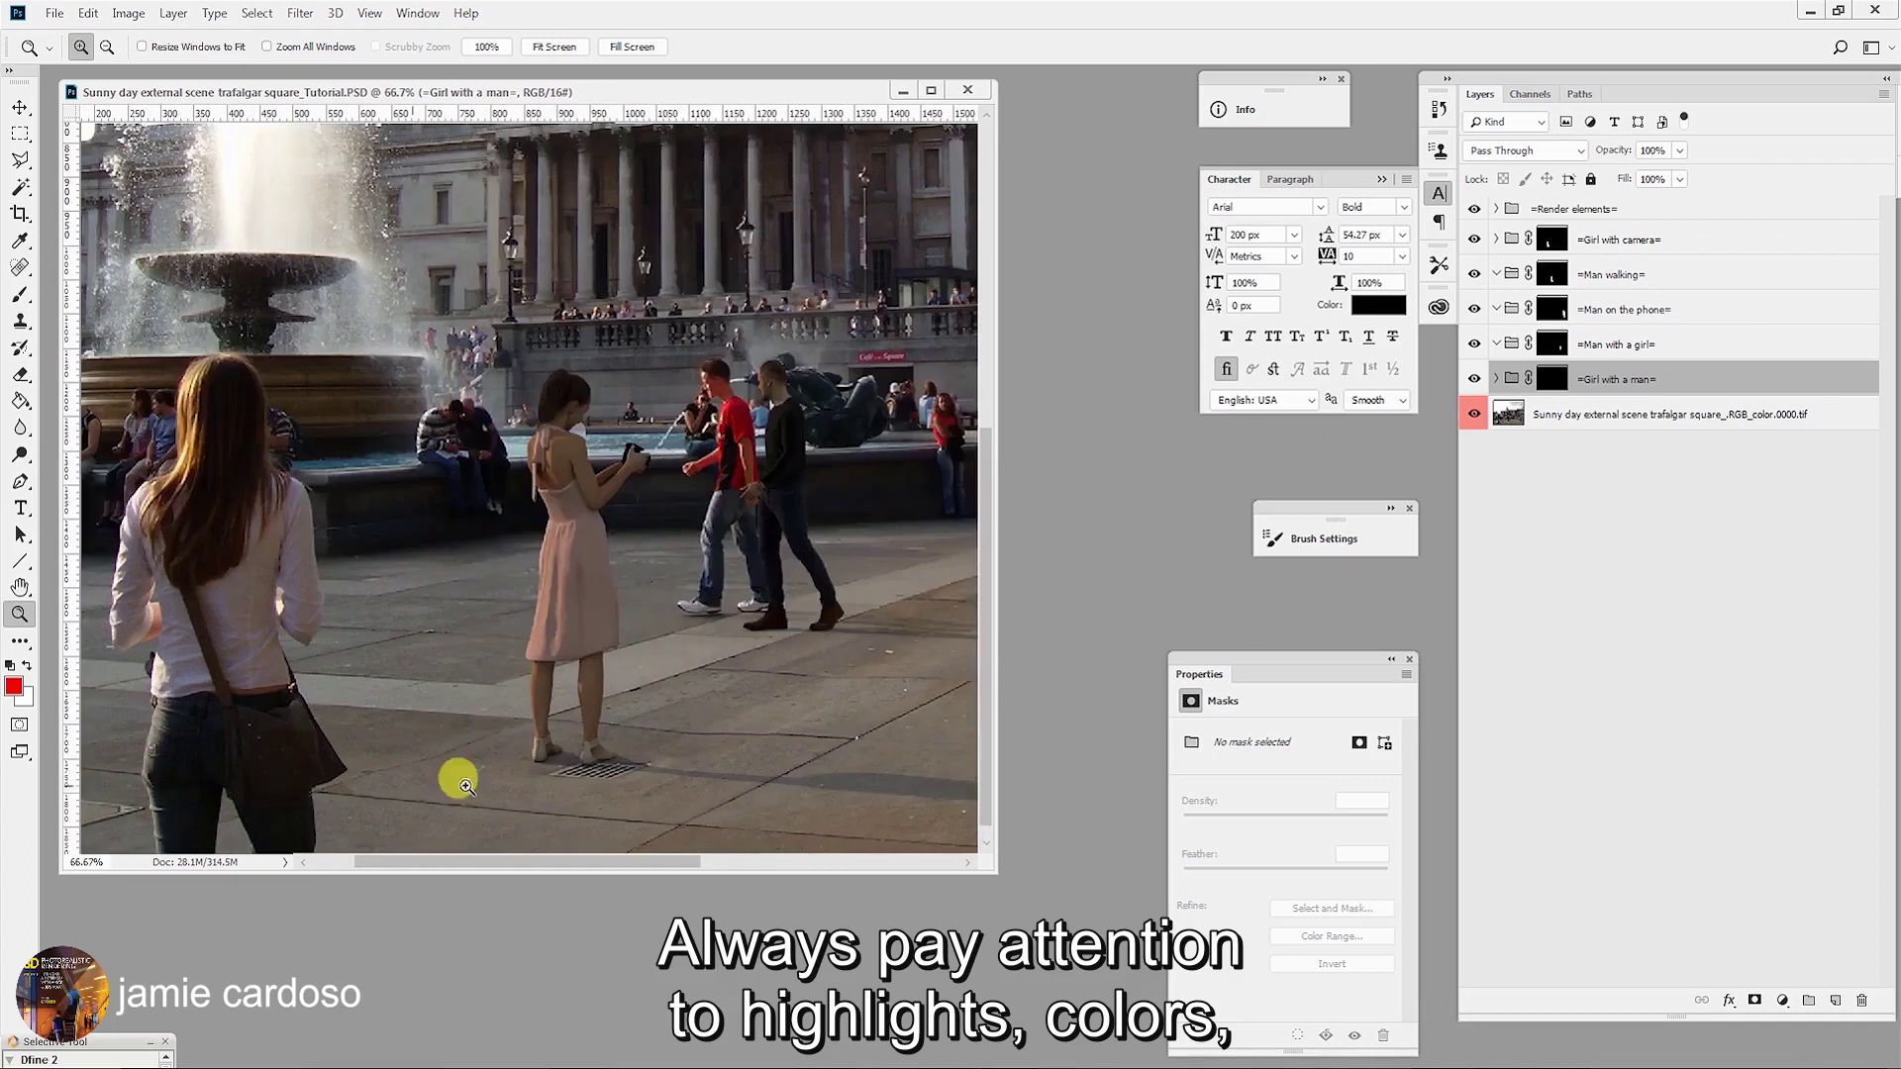
left_click(552, 760, "alt")
left_click(245, 699)
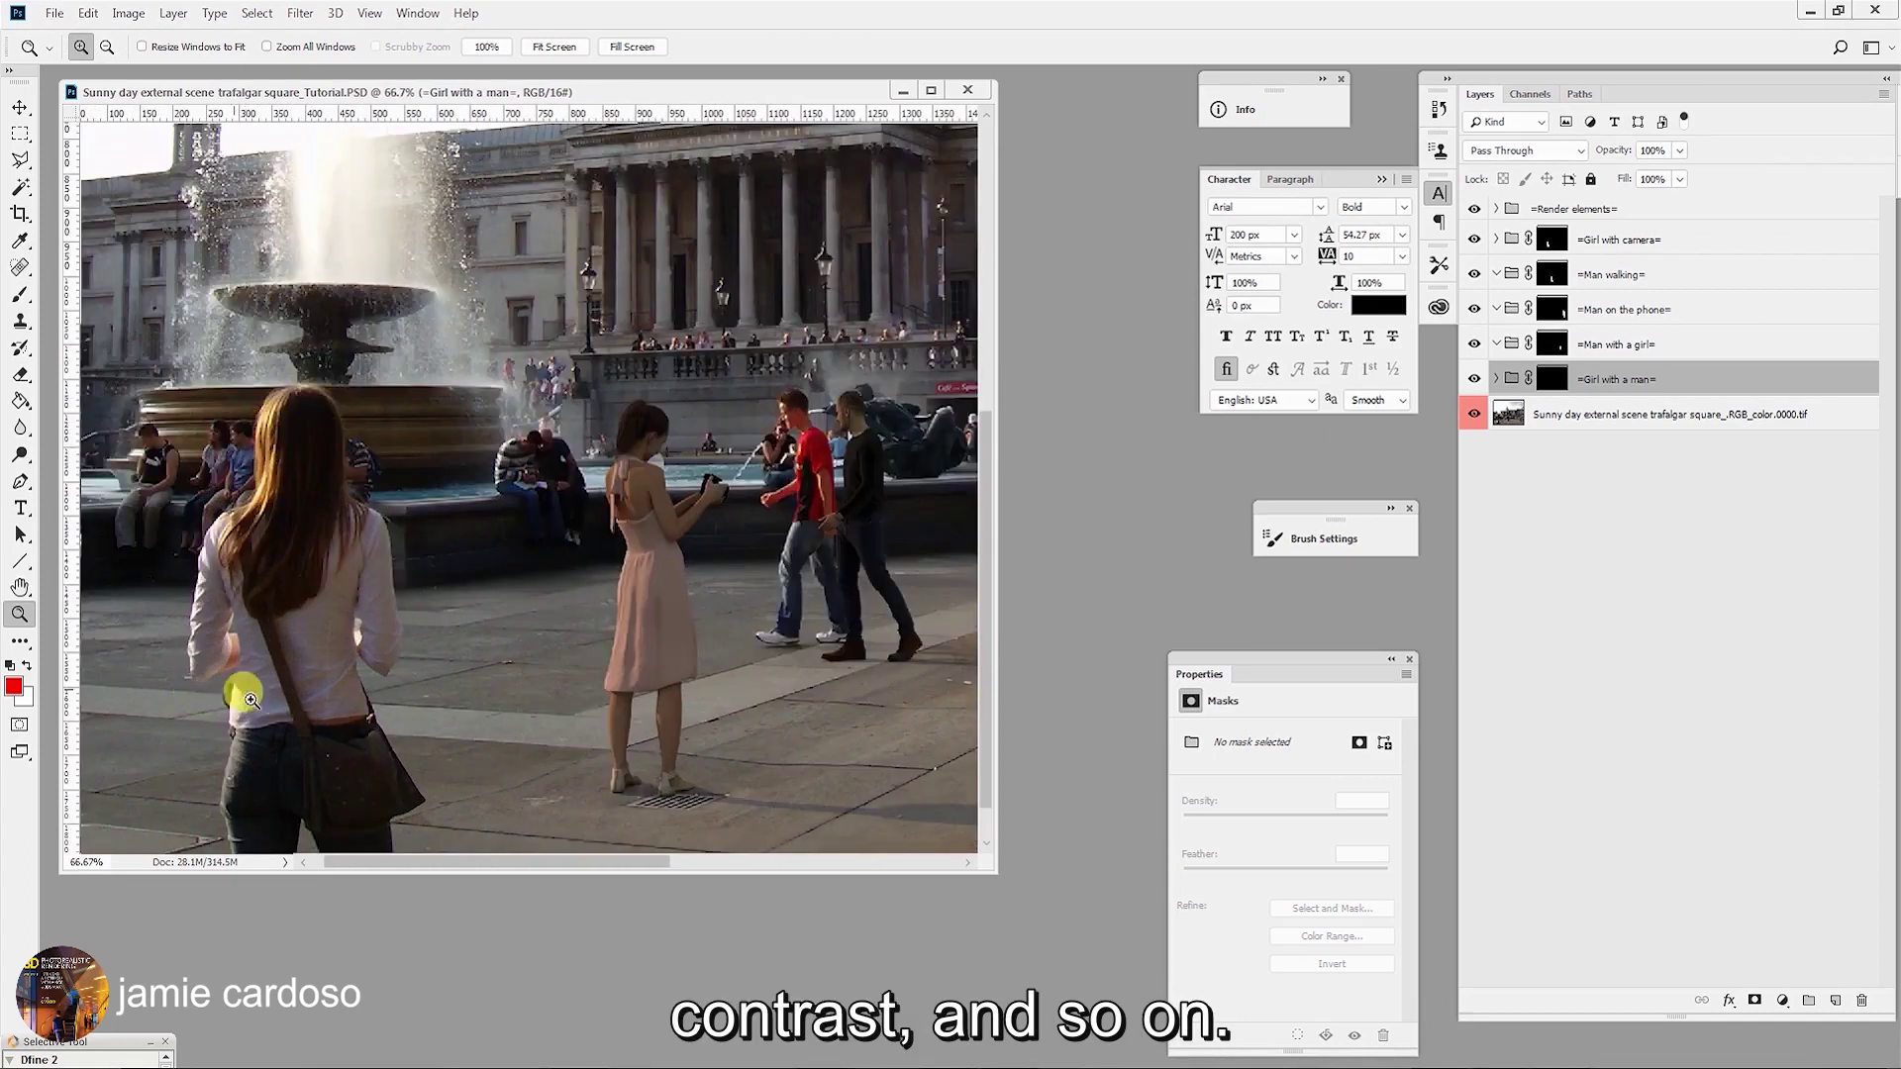
left_click(544, 597)
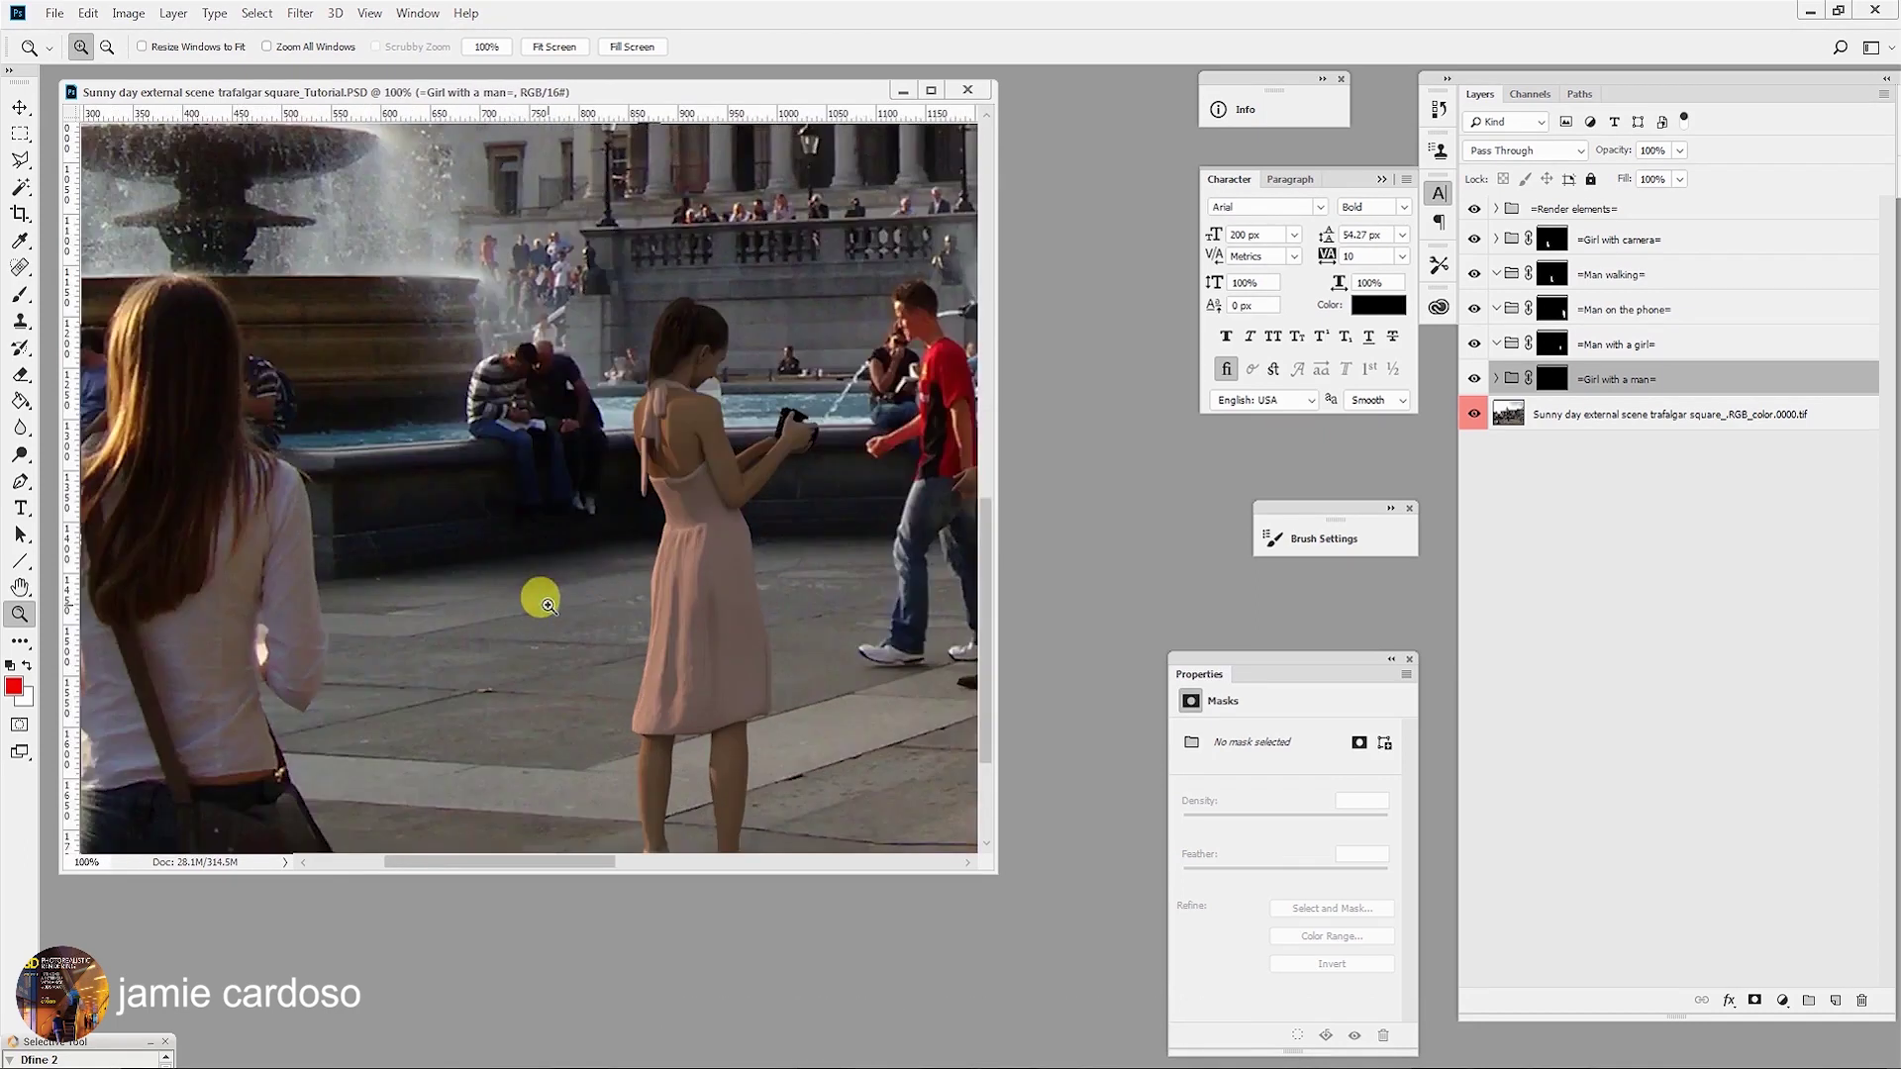
left_click(539, 594, "alt")
left_click(545, 614, "alt")
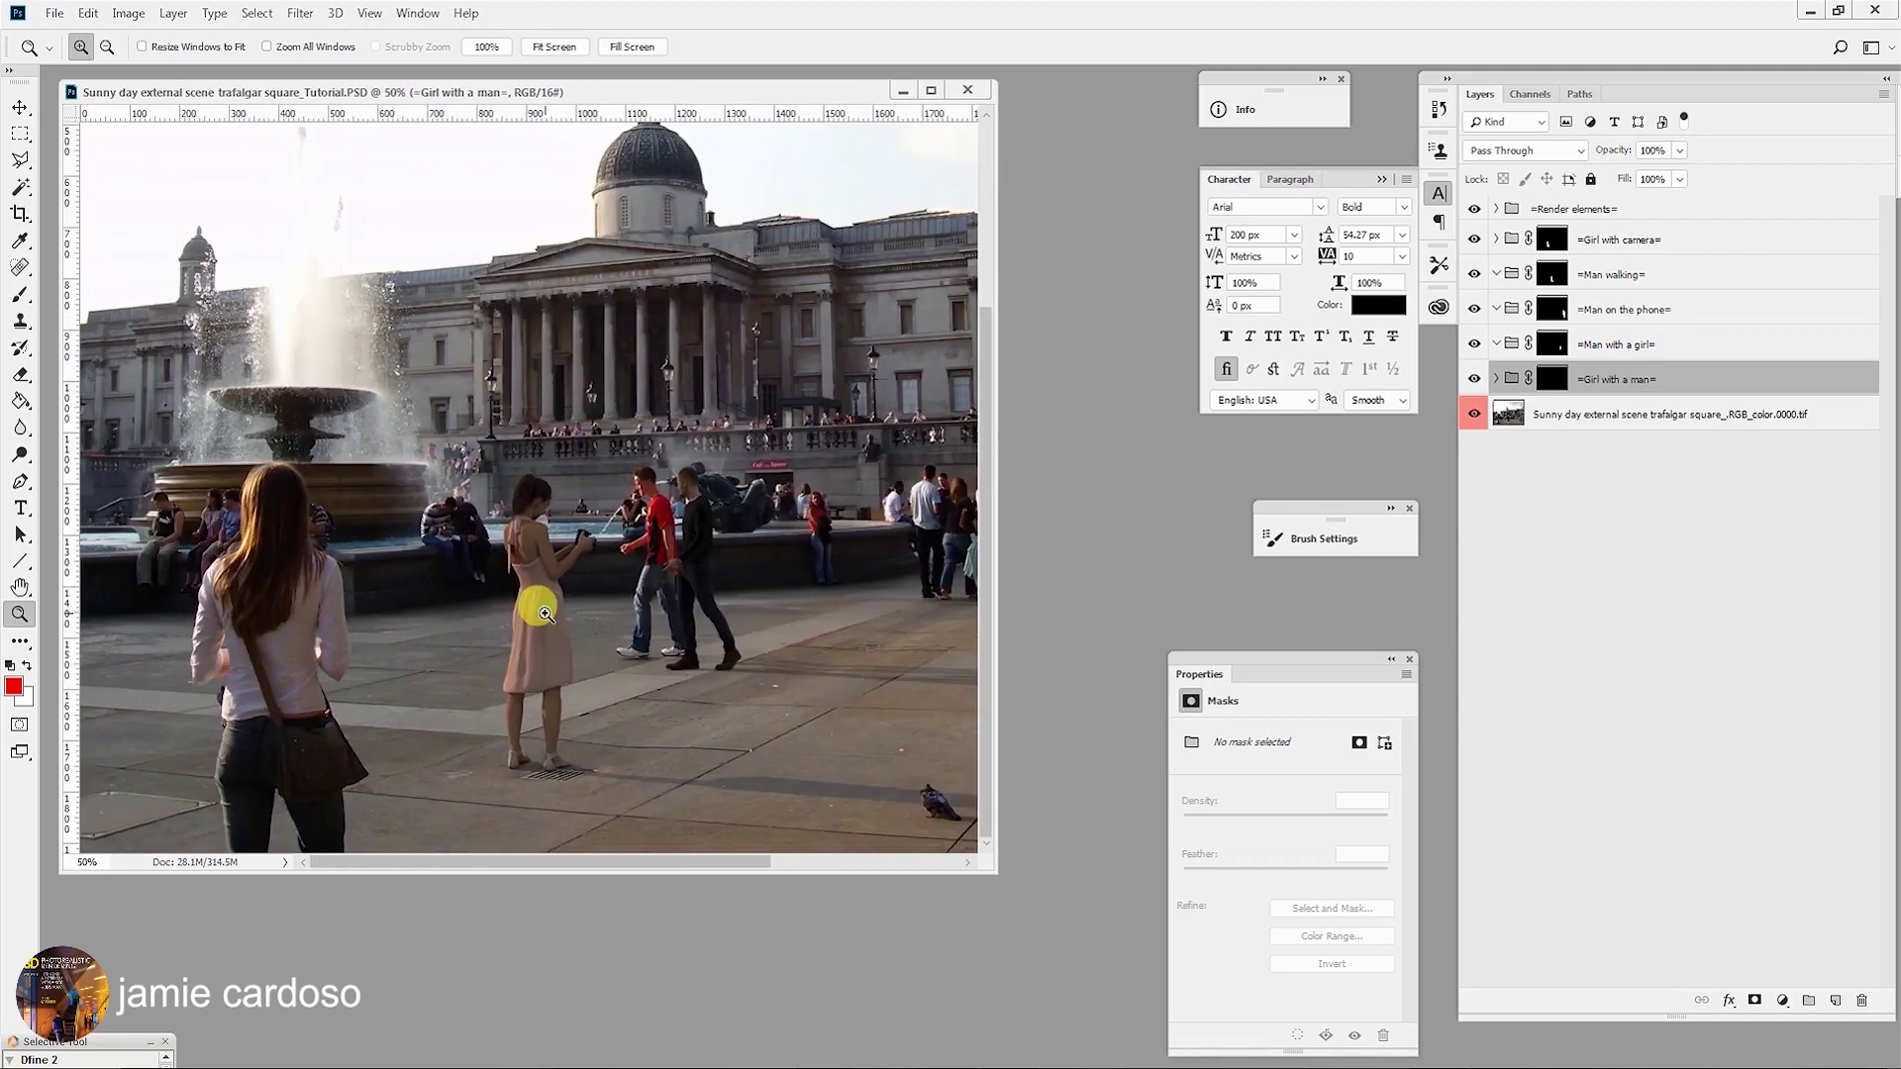
left_click(396, 611)
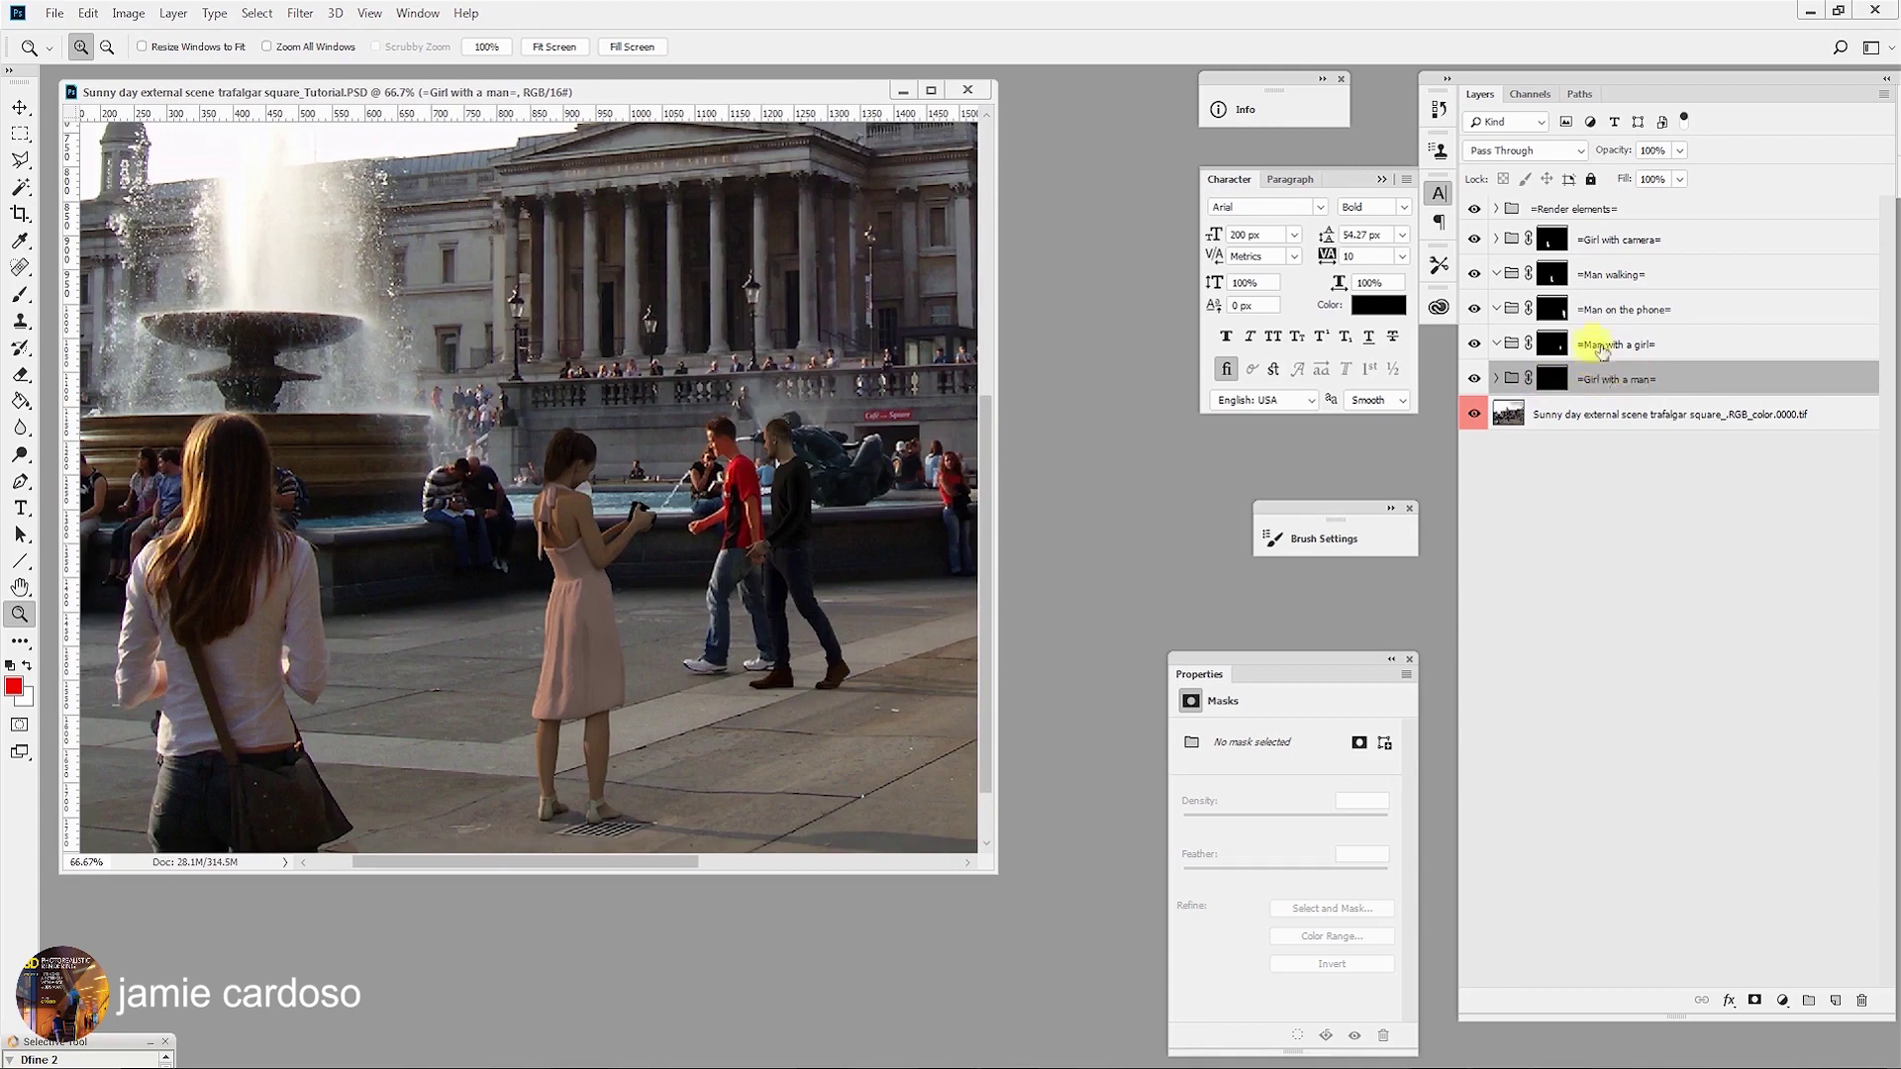
Expand the "=Render elements=" group and color-code its VRayLightSelect_sun layer yellow.
left_click(1646, 240)
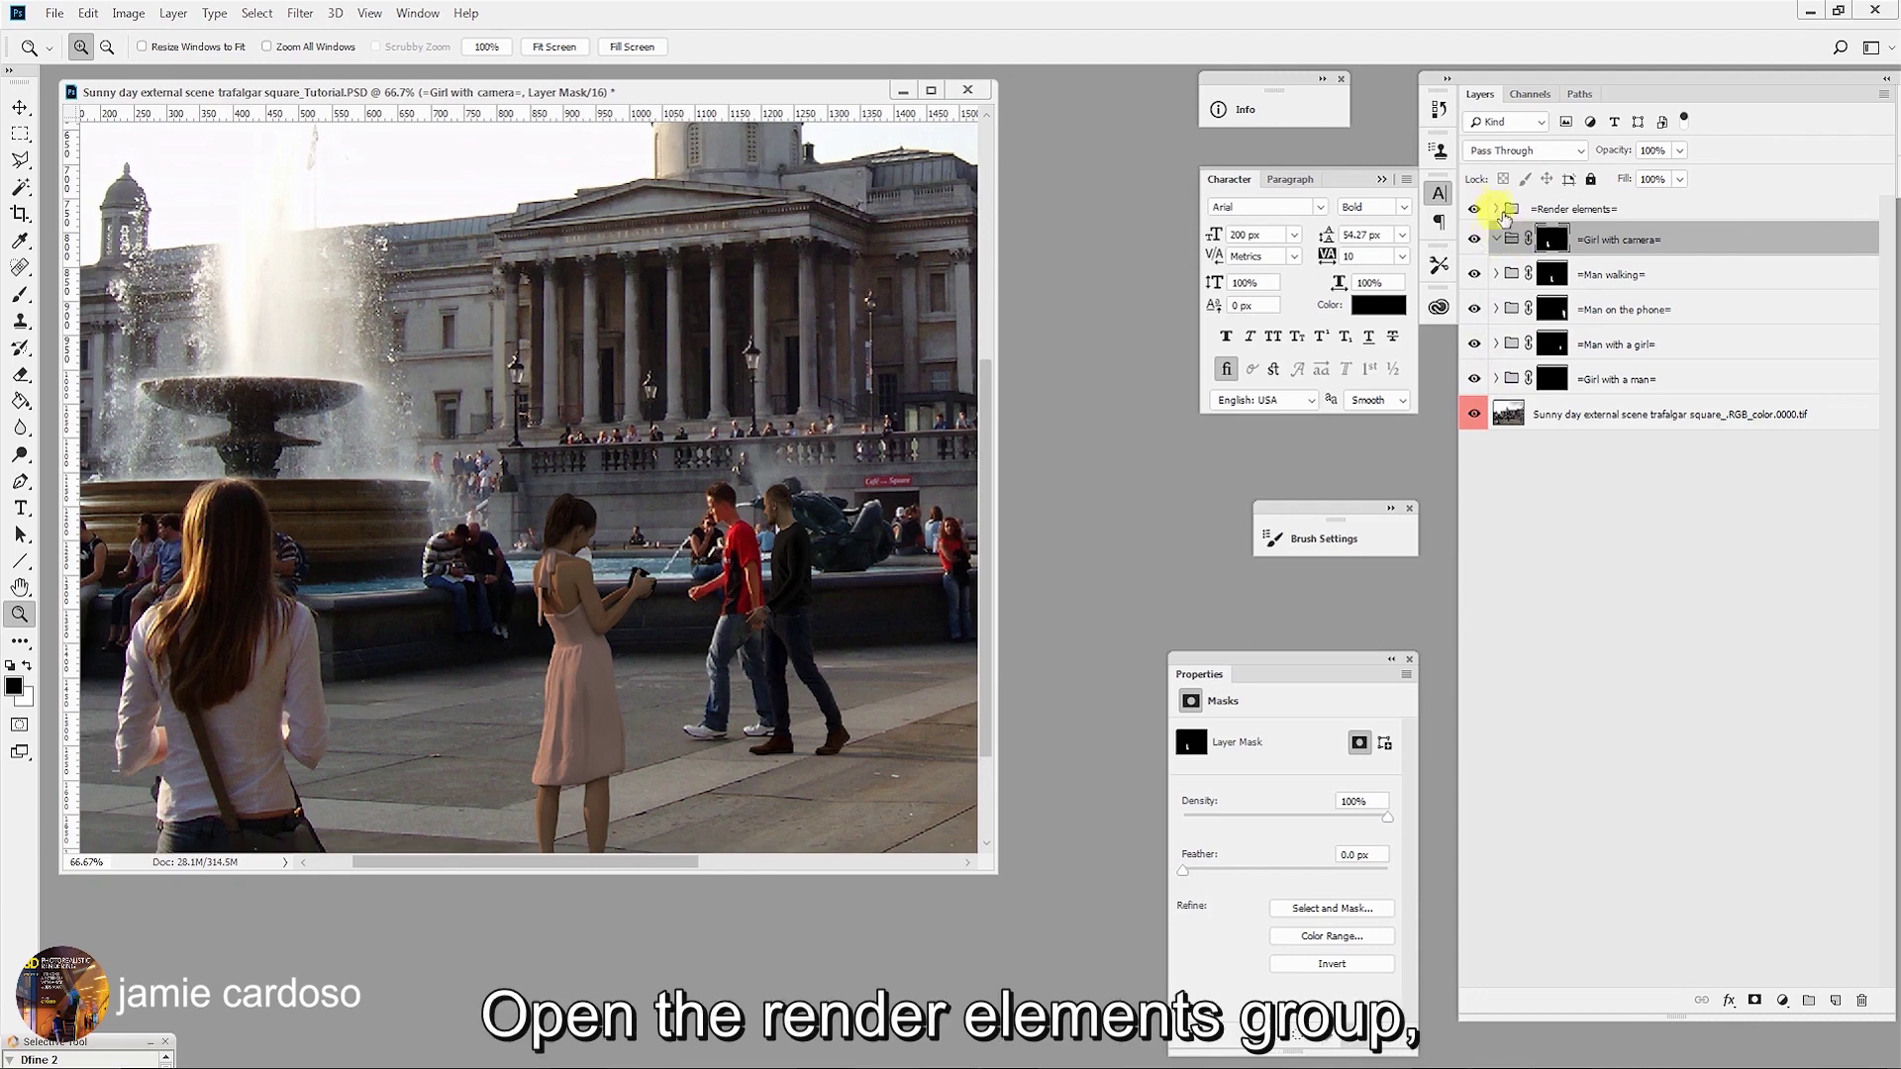
left_click(1500, 209)
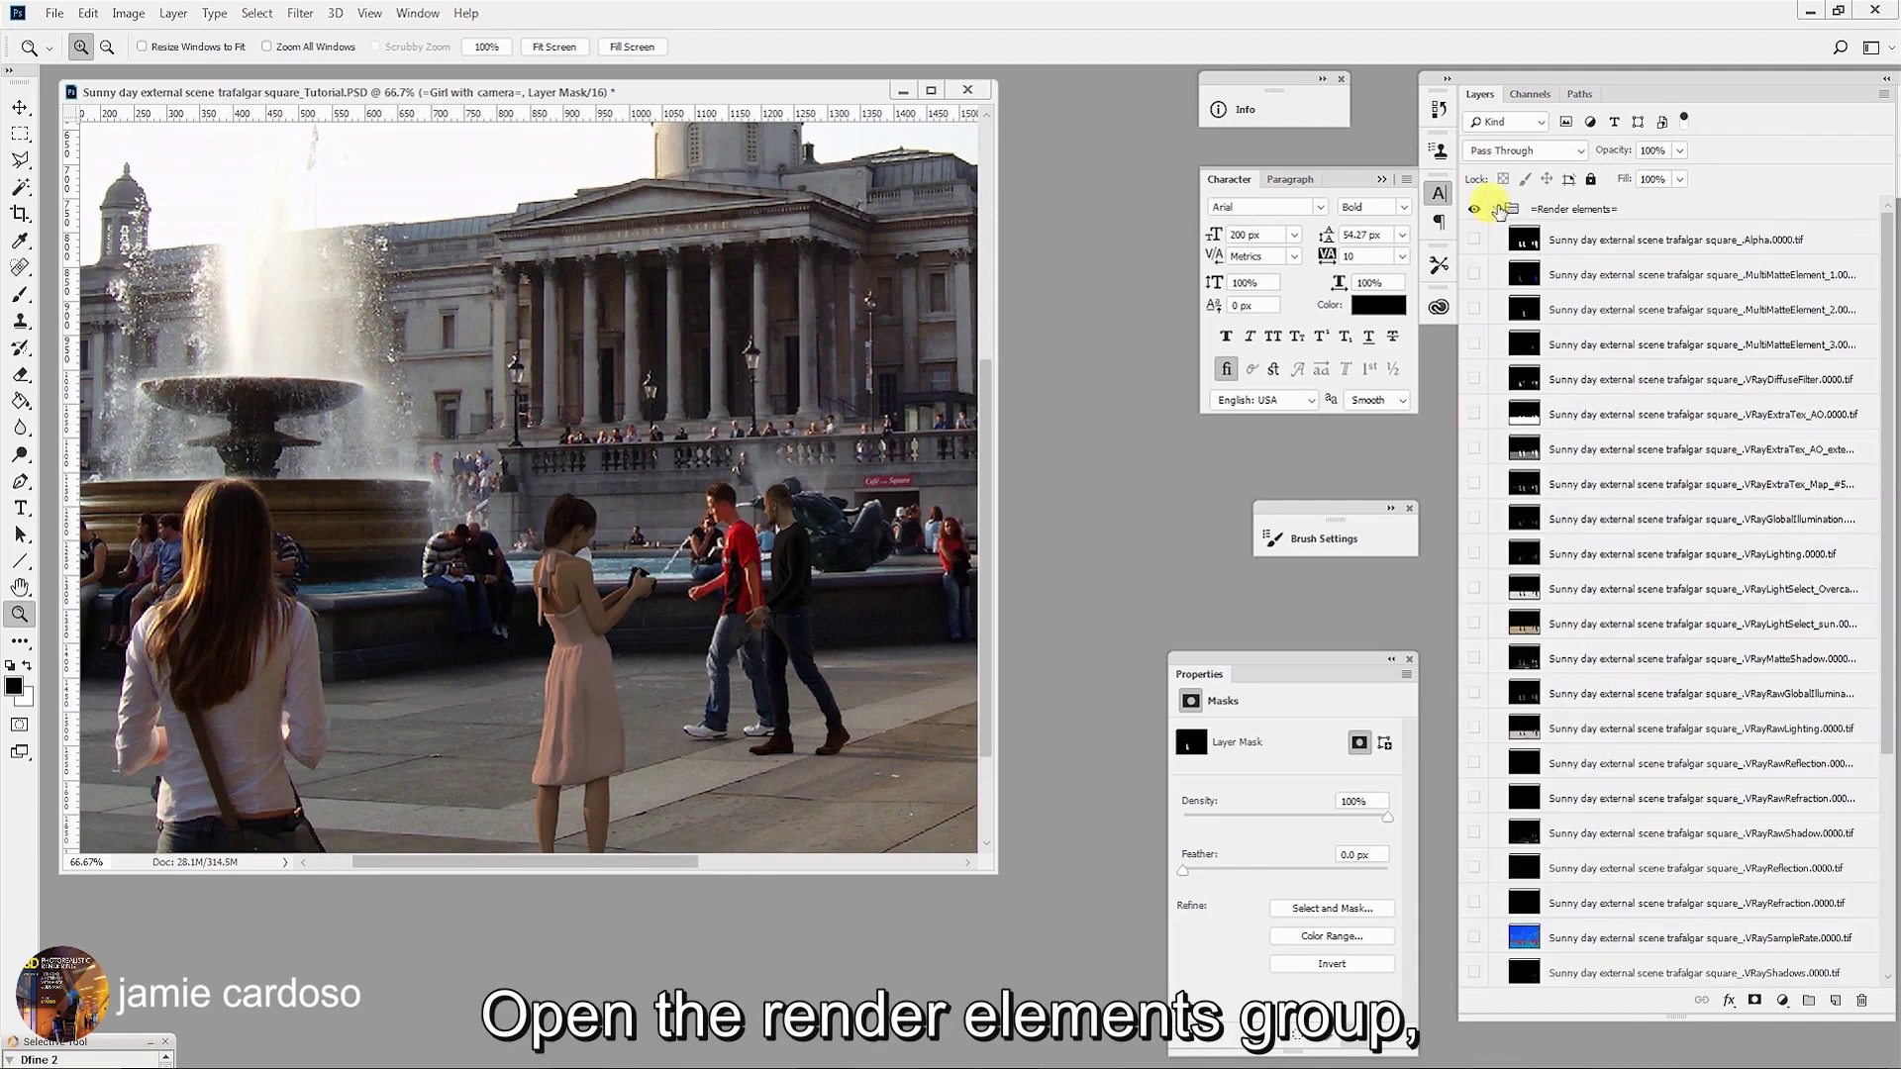
left_click(1660, 626)
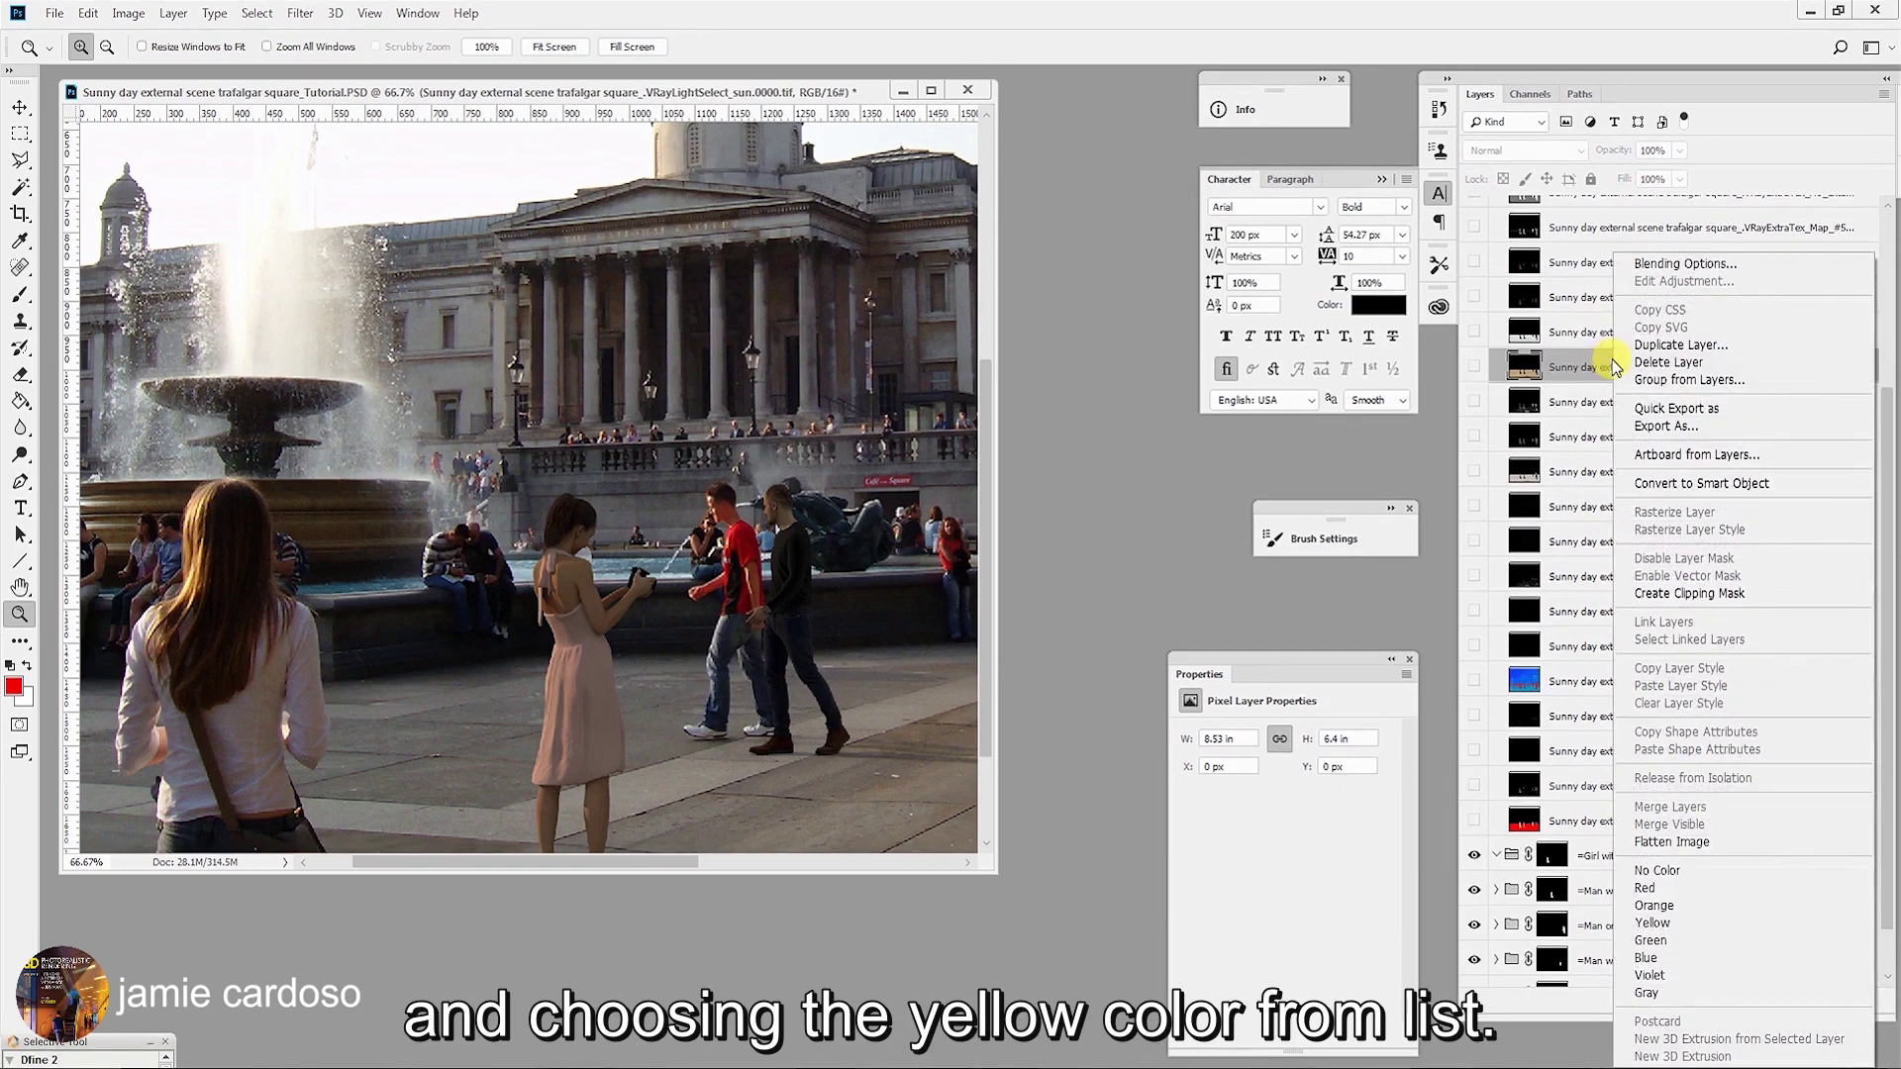
left_click(1653, 921)
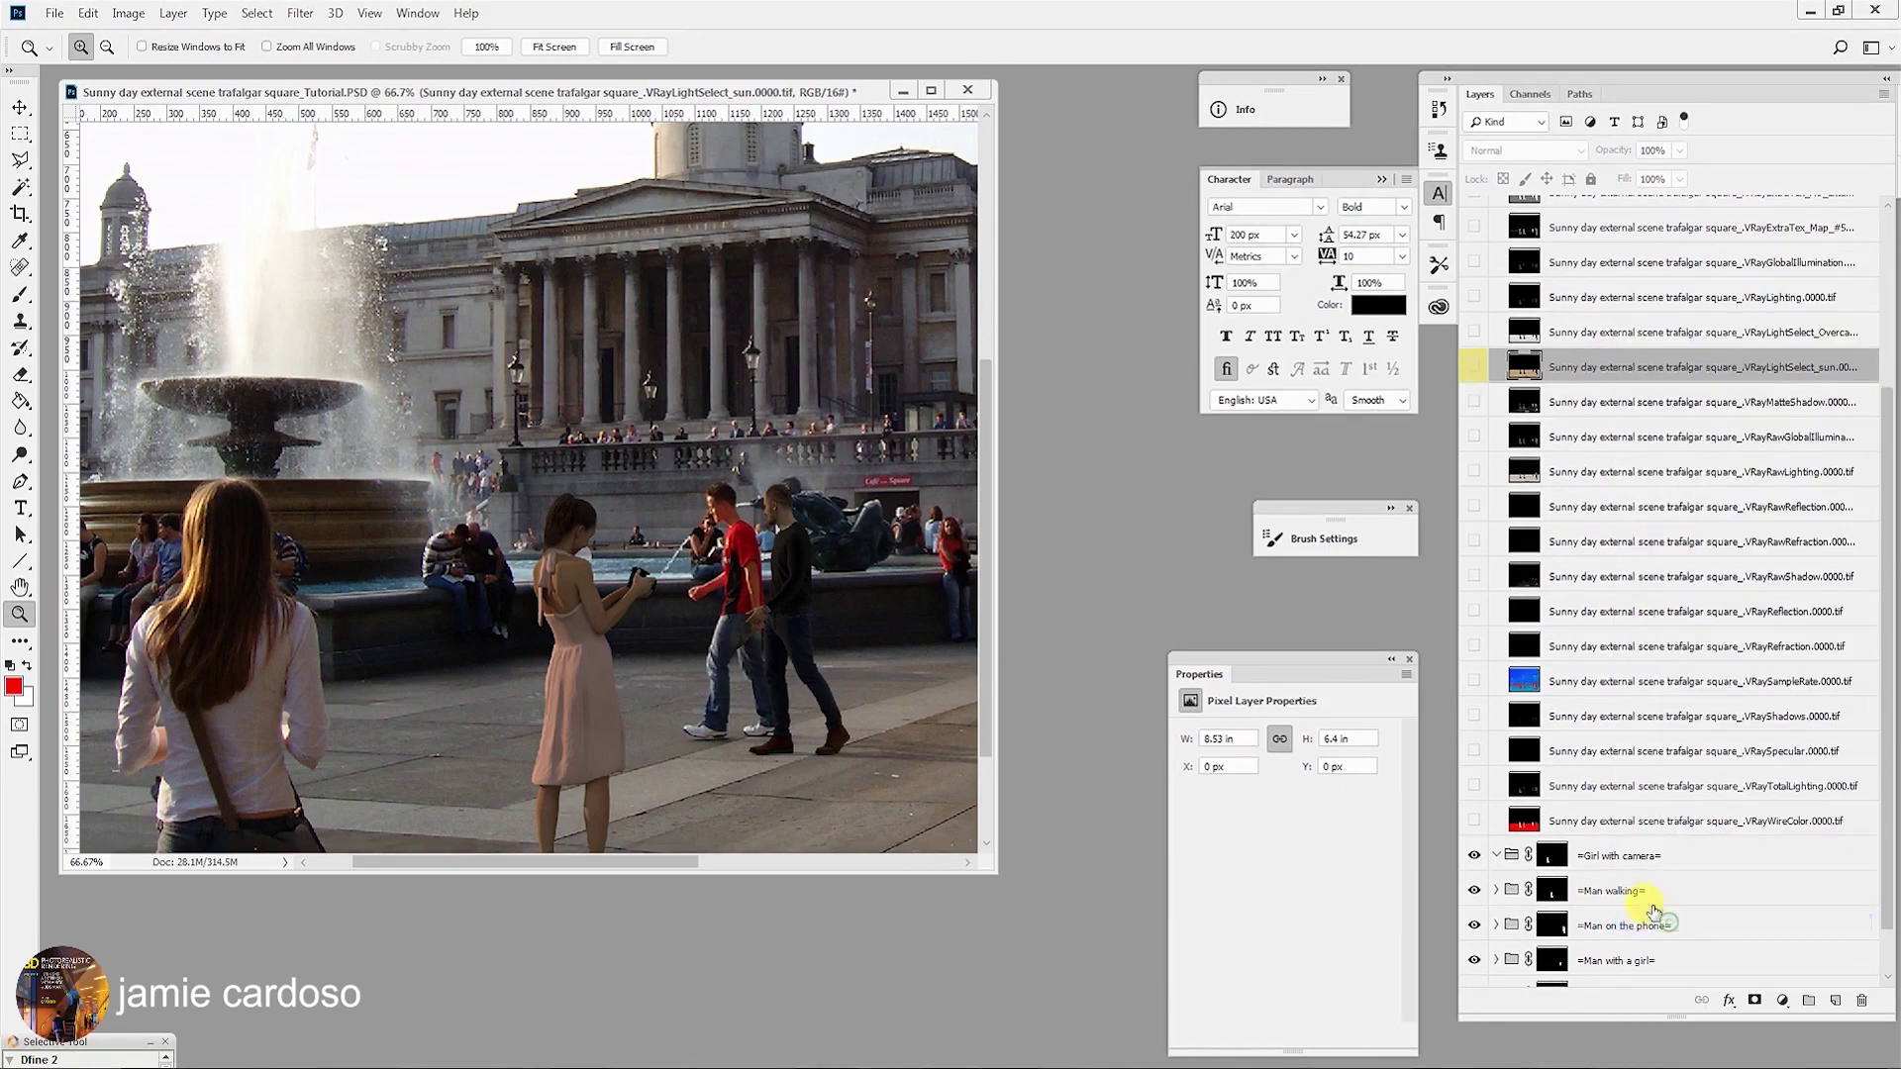
Color-code the VRayLightSelect_Overcast layer blue.
left_click(1757, 402)
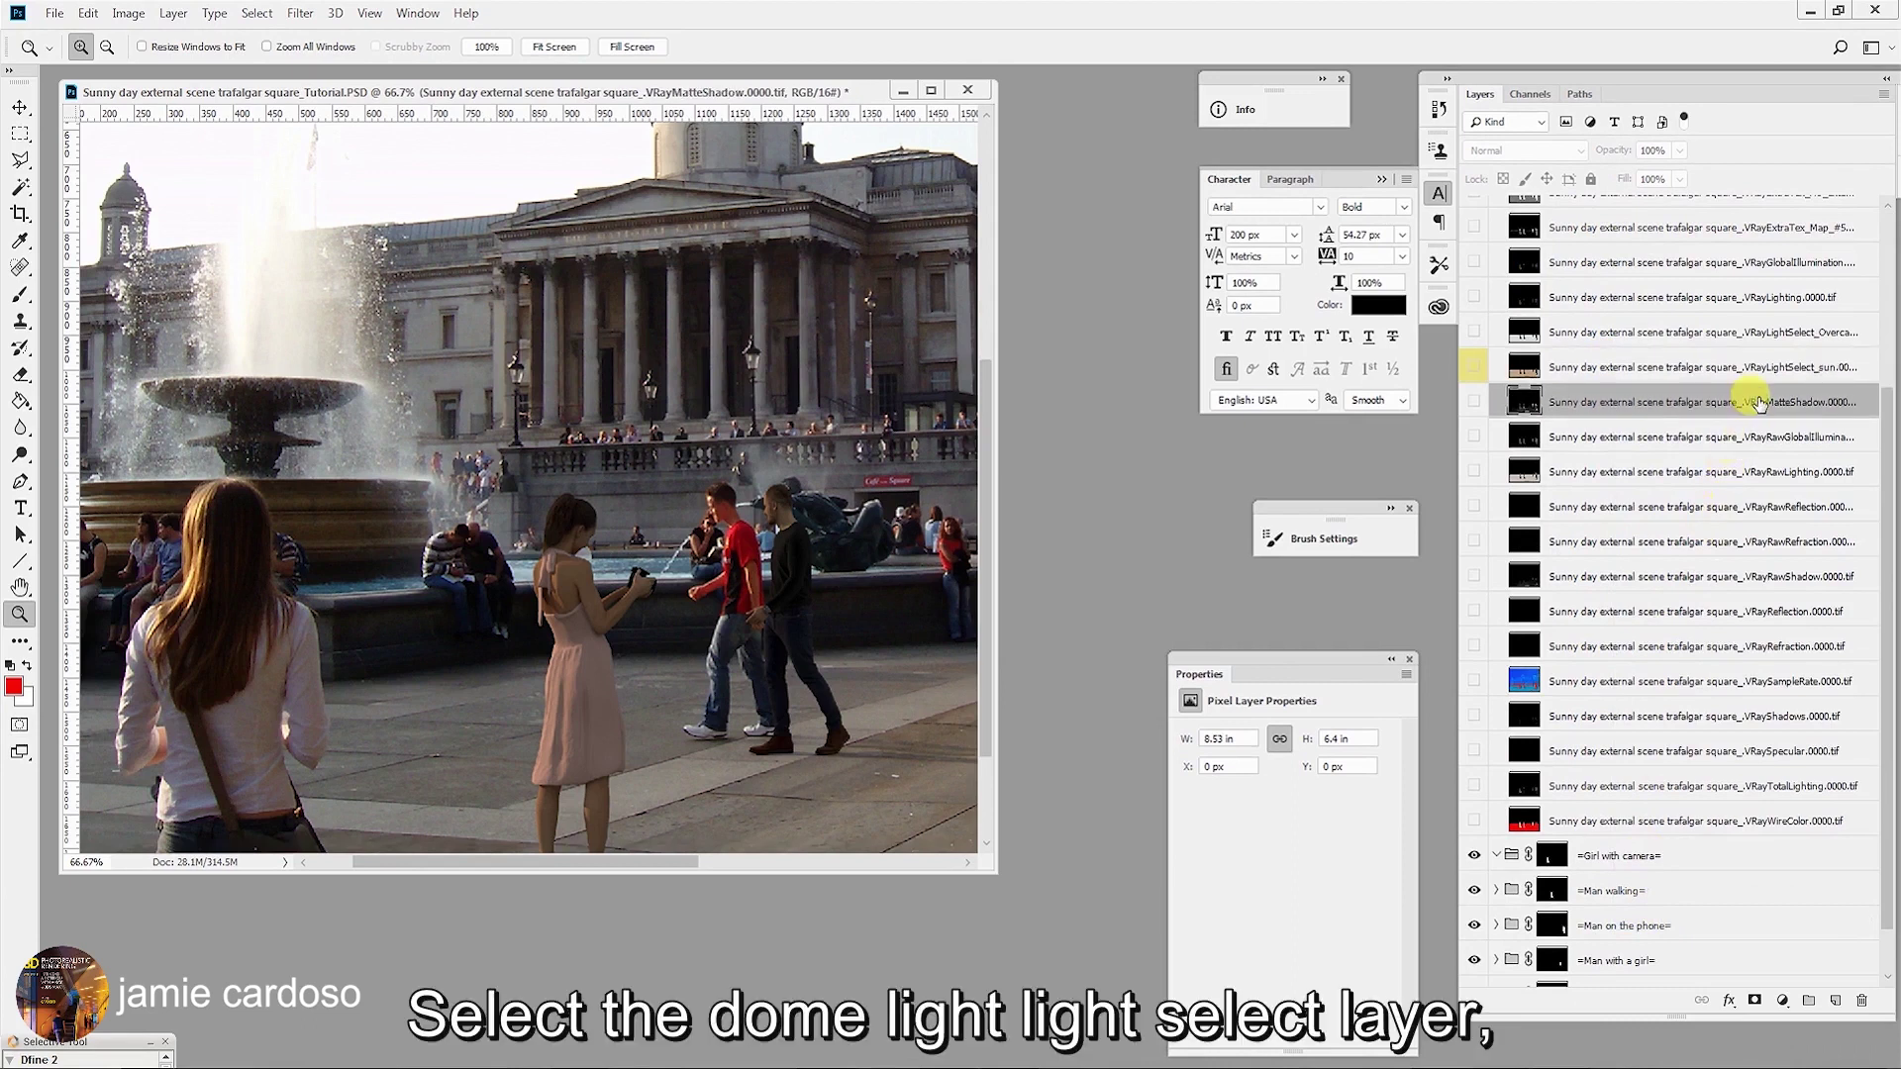
right_click(1575, 361)
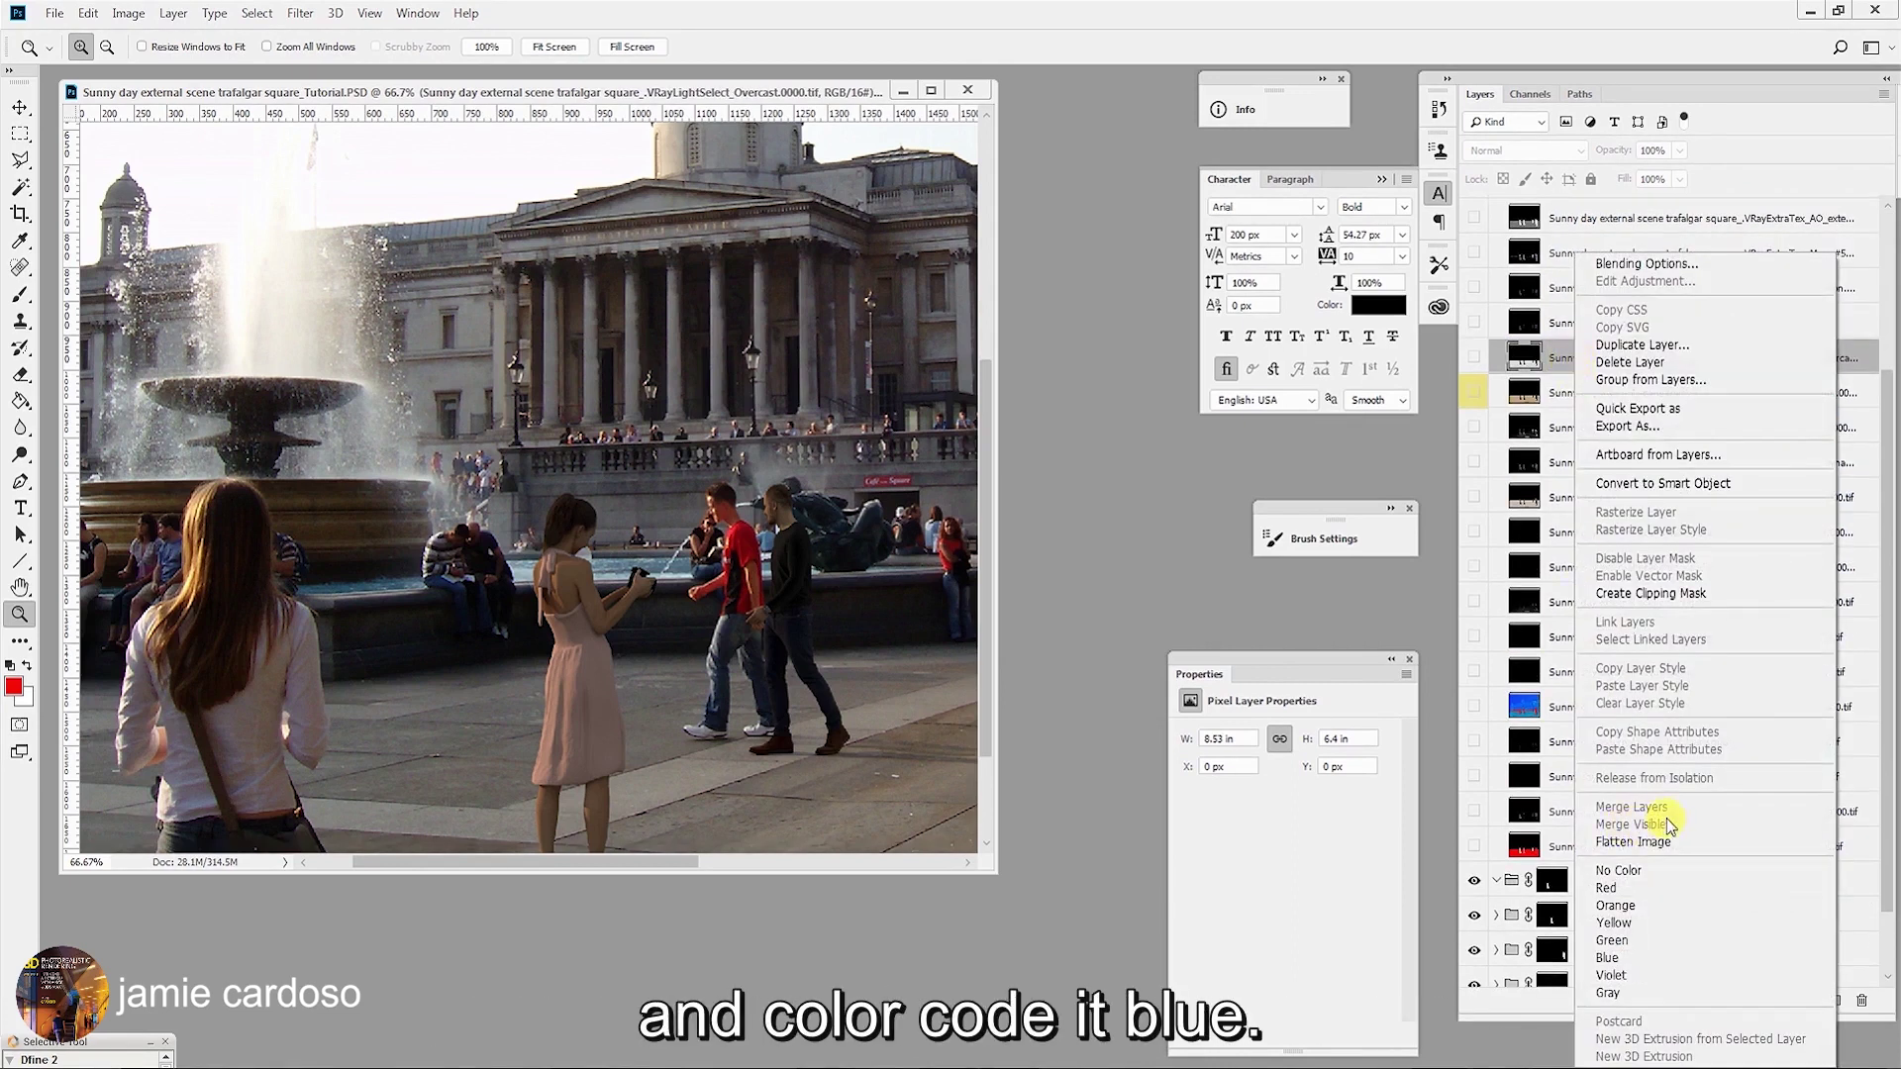
left_click(1632, 957)
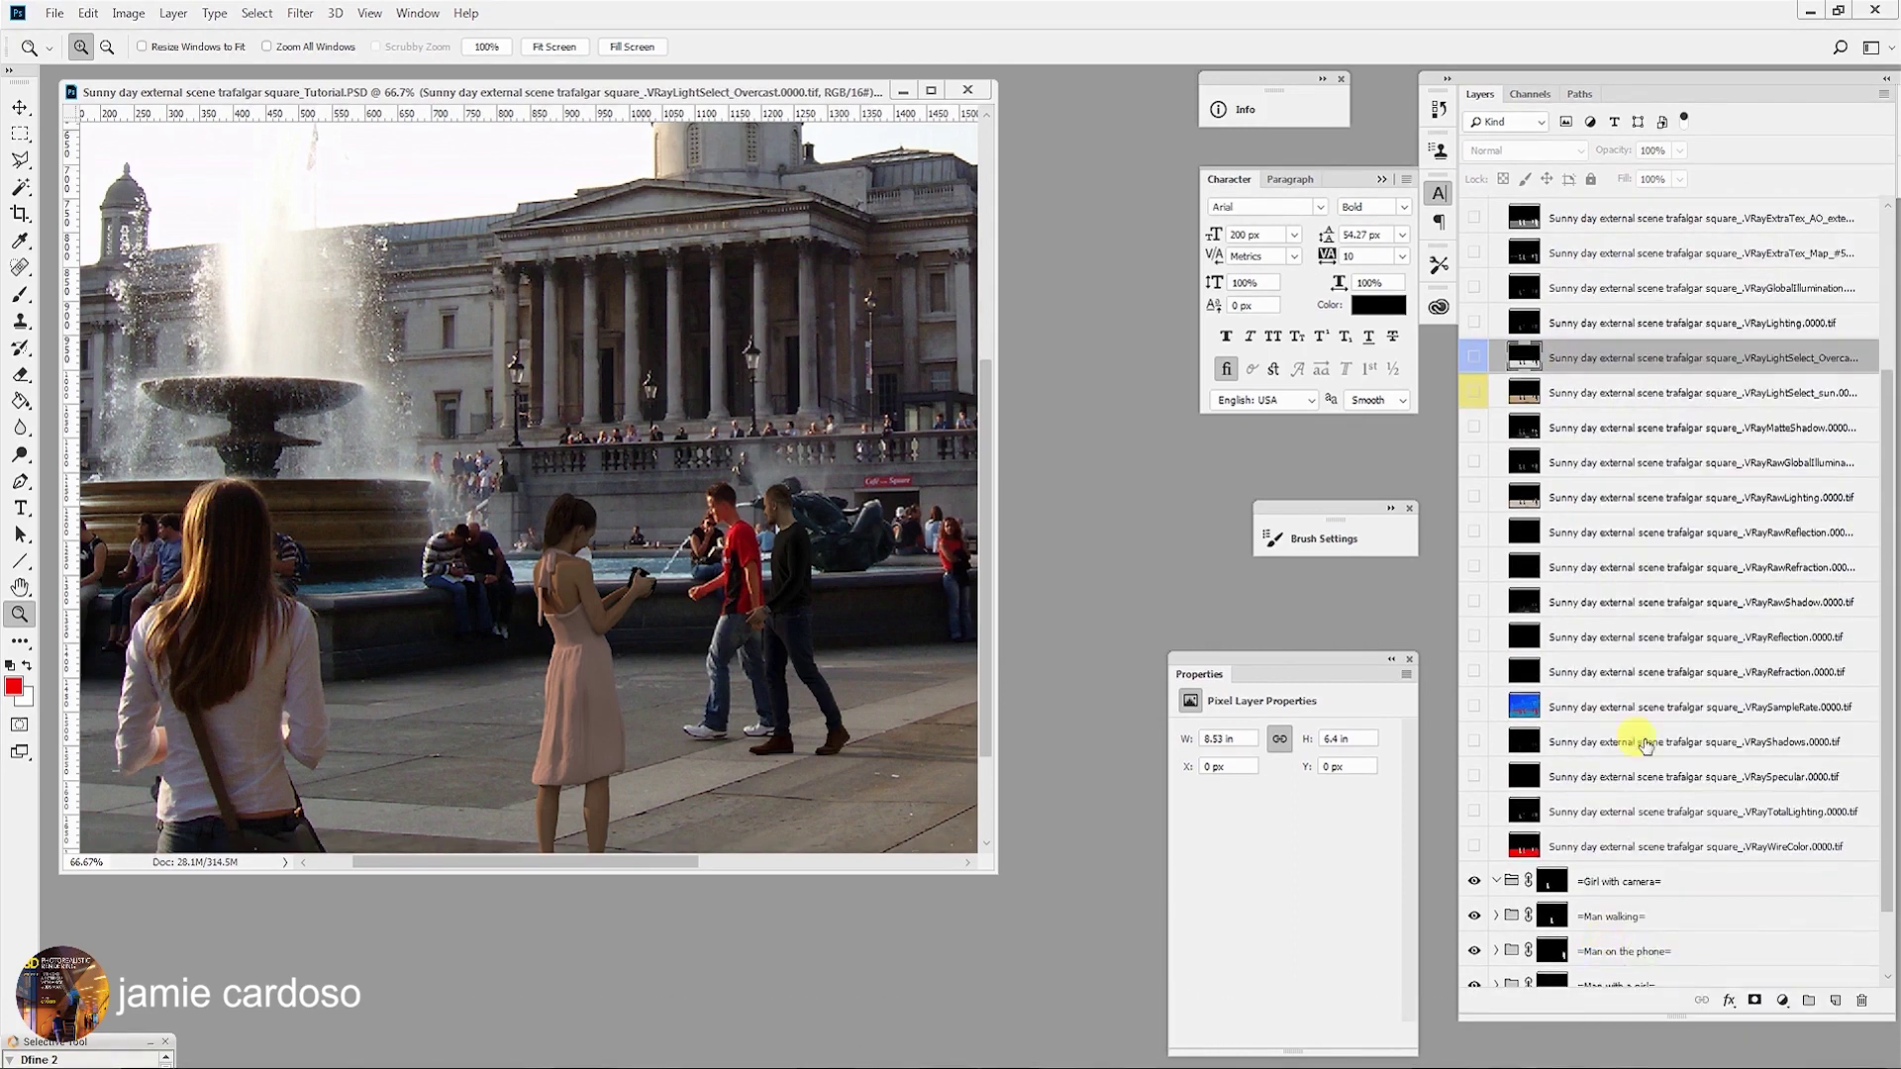
Copy the VRayLightSelect_sun layer into the "=Girl with camera=" group, make the copy visible and set its blending mode to Screen.
left_click(1576, 396)
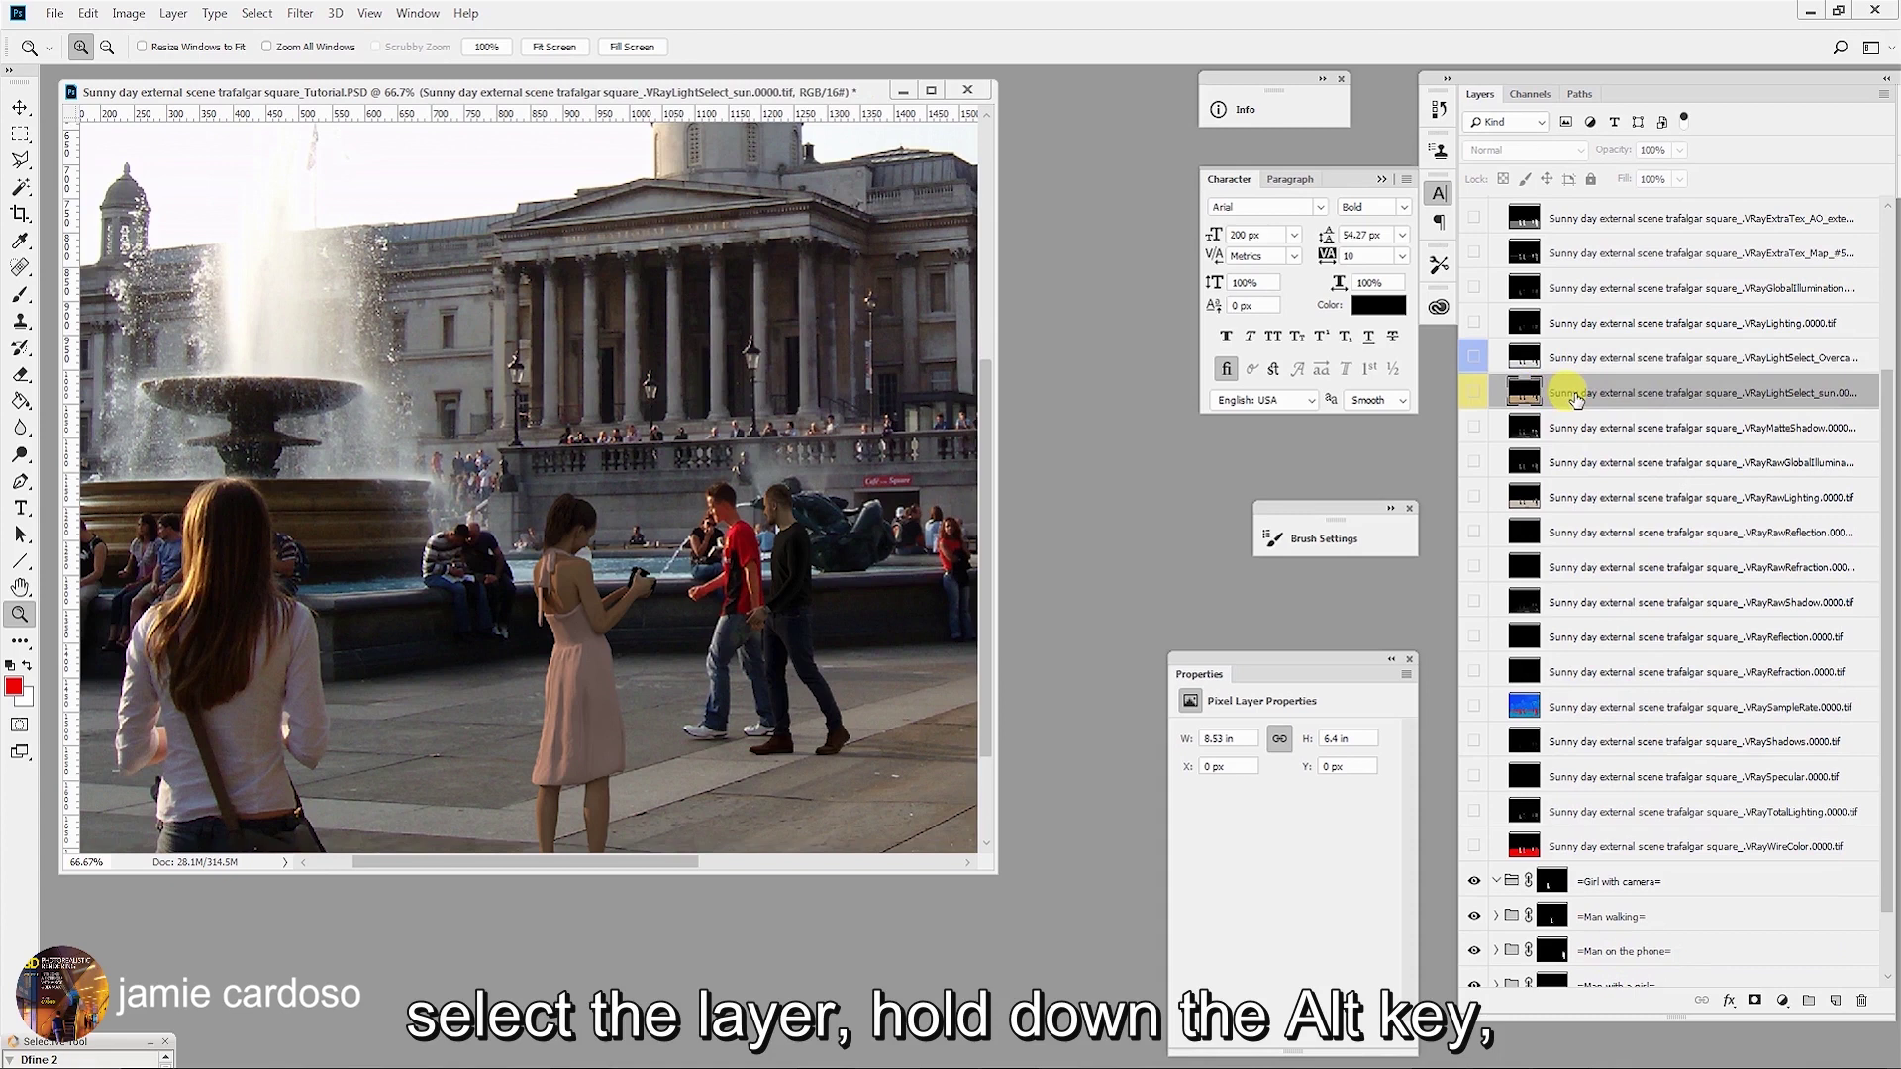
left_click_drag(1577, 396, 1677, 792)
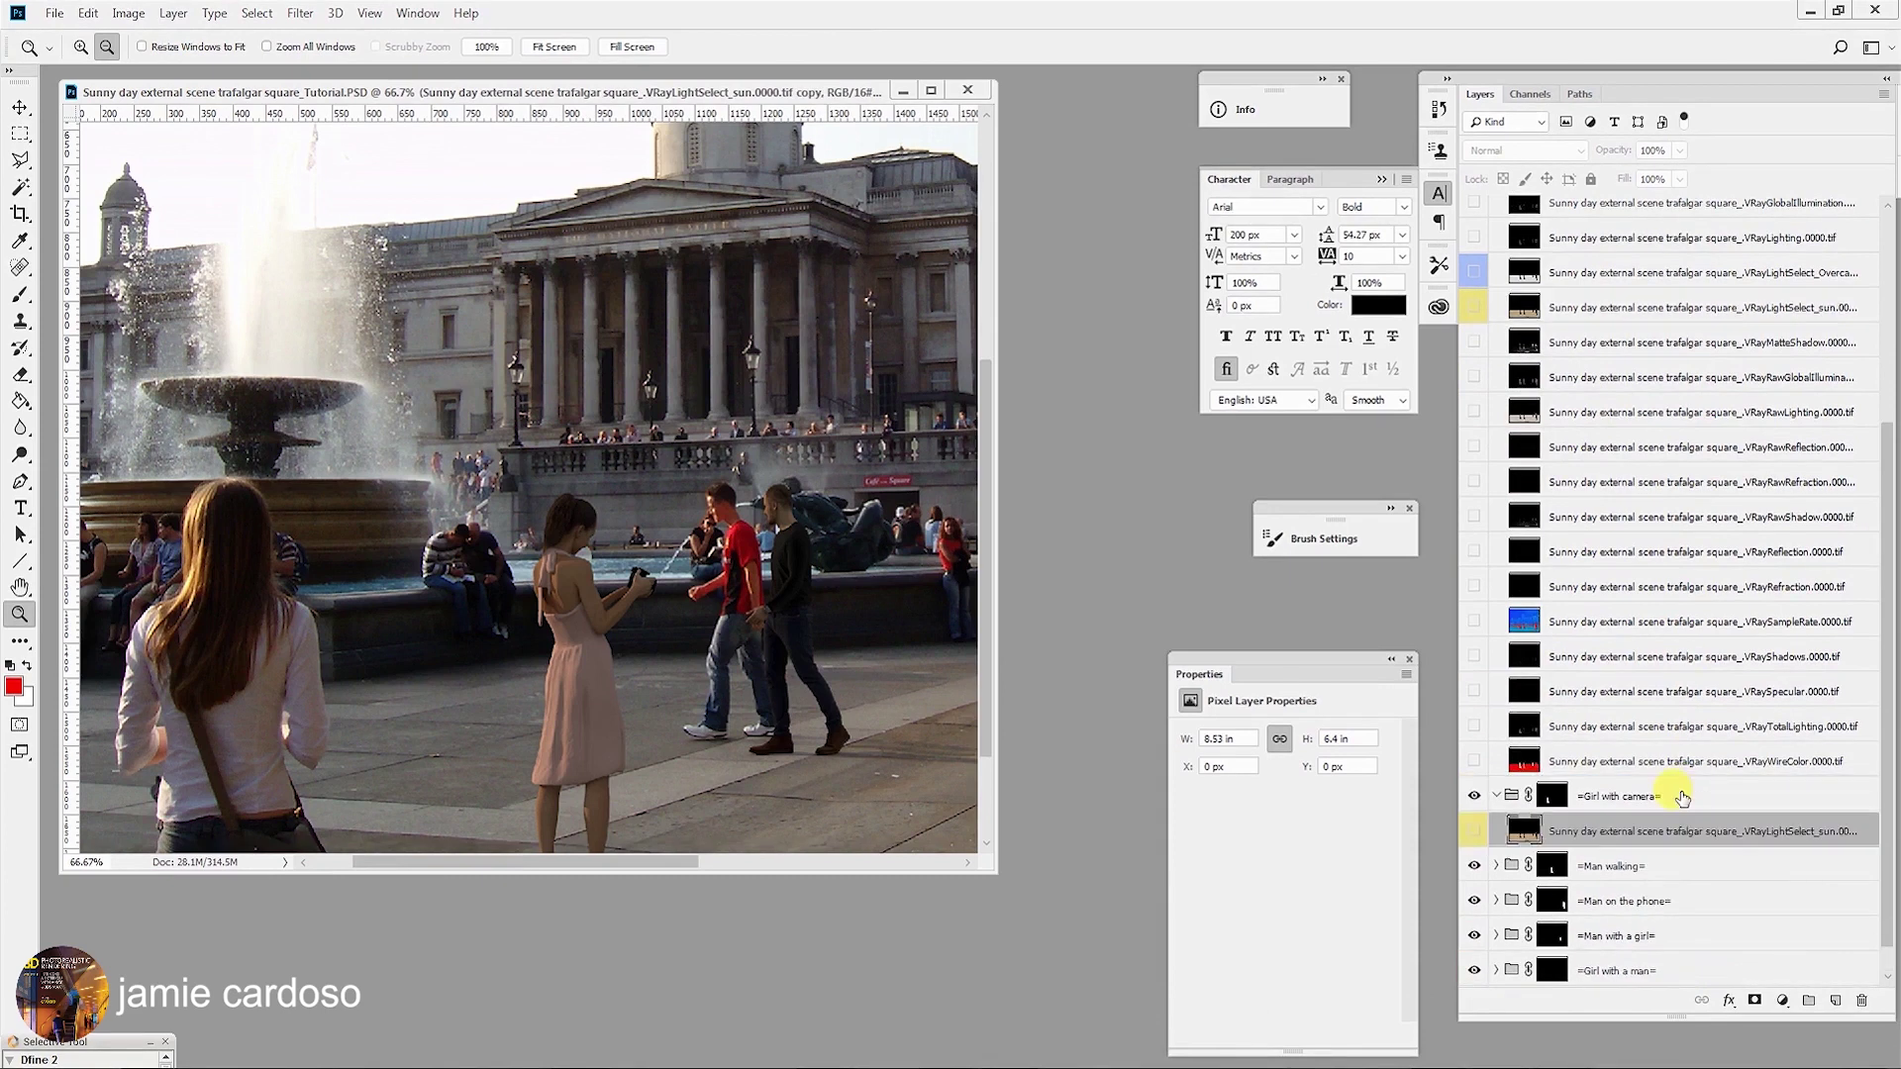
left_click(1473, 832)
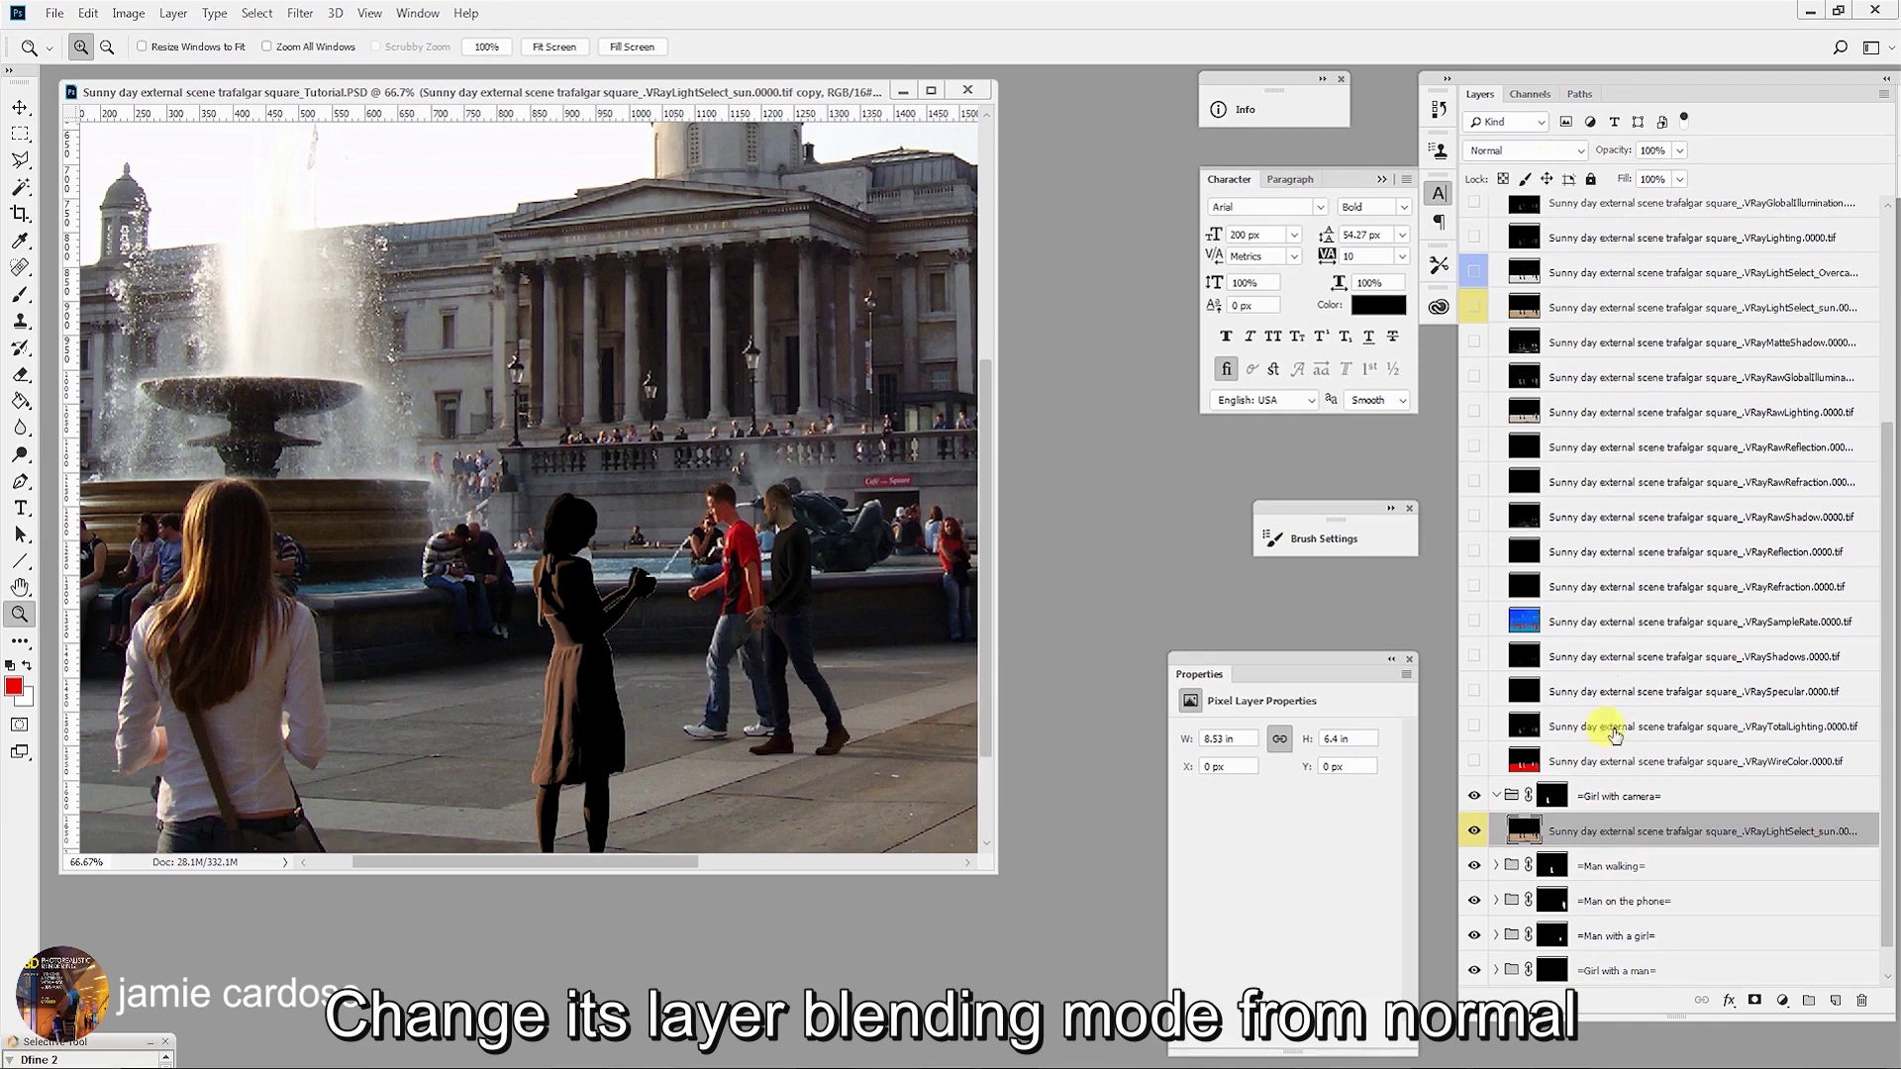
left_click(1515, 152)
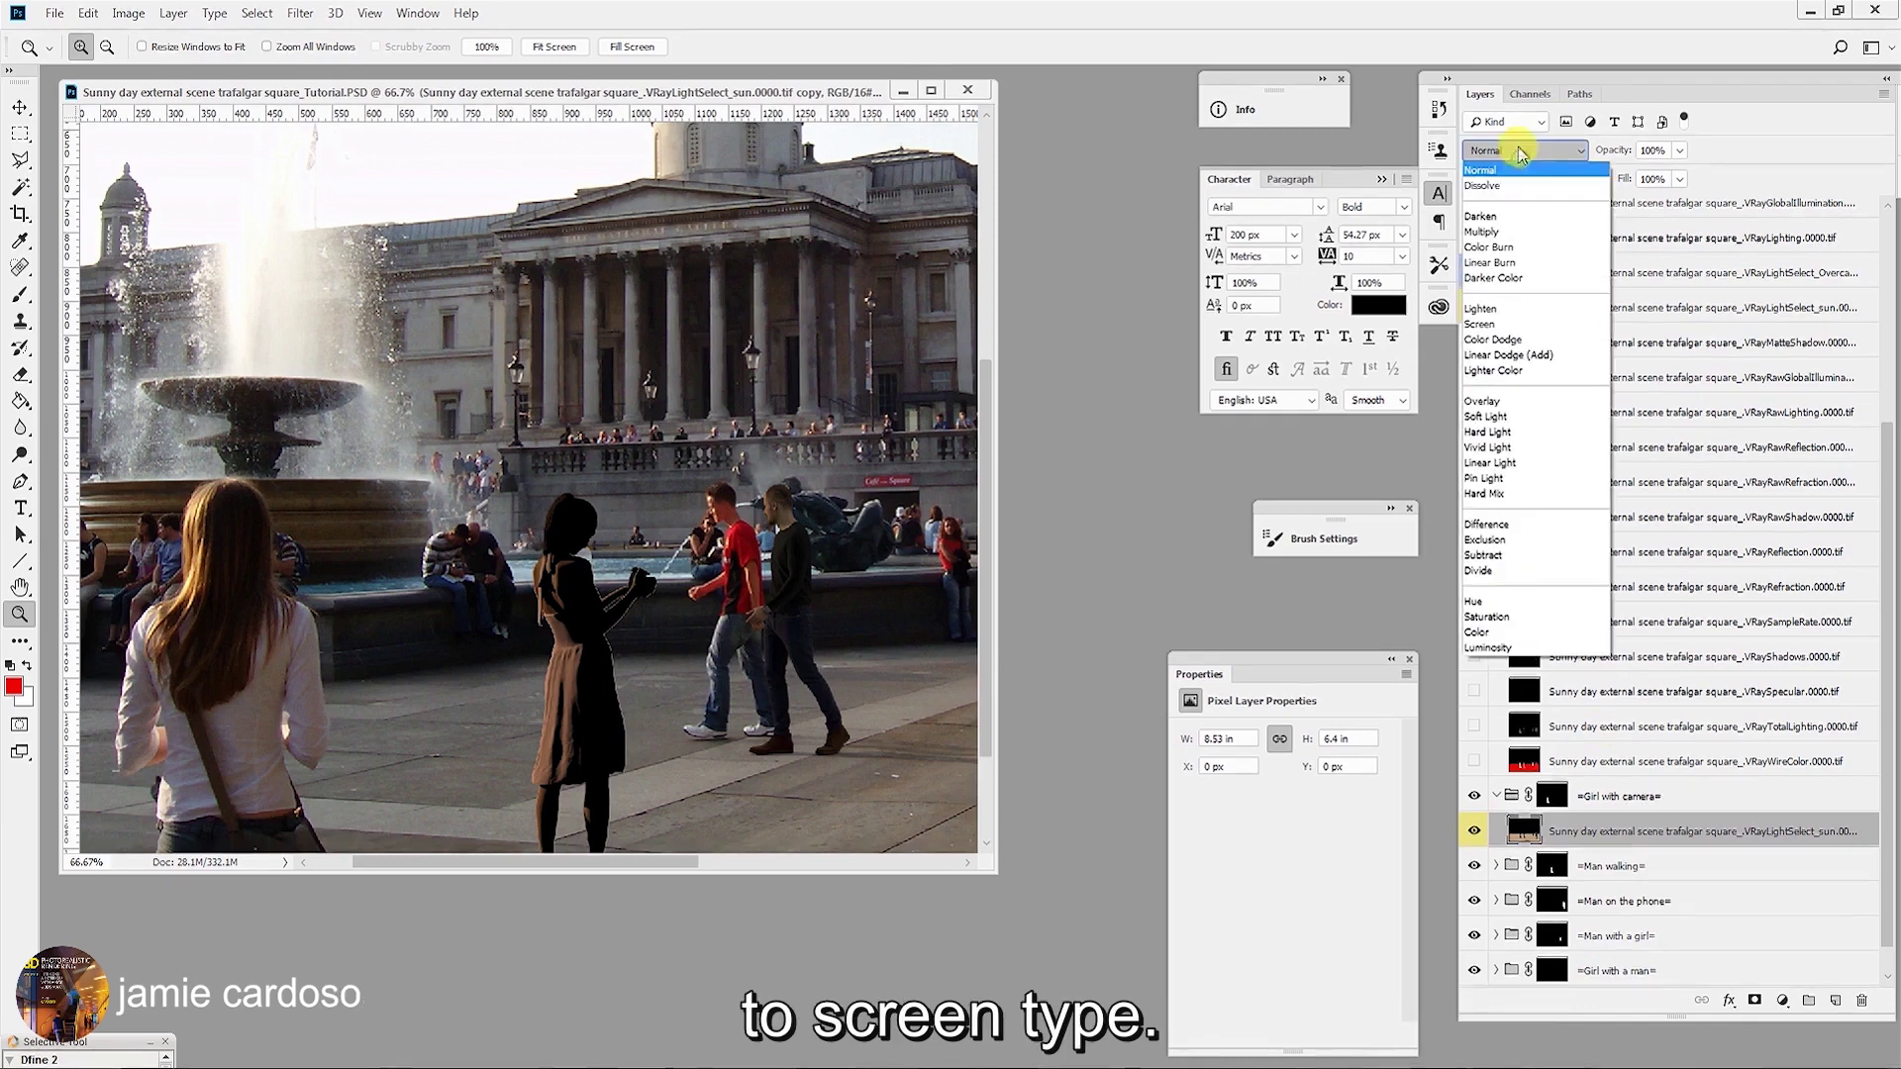
left_click(1494, 325)
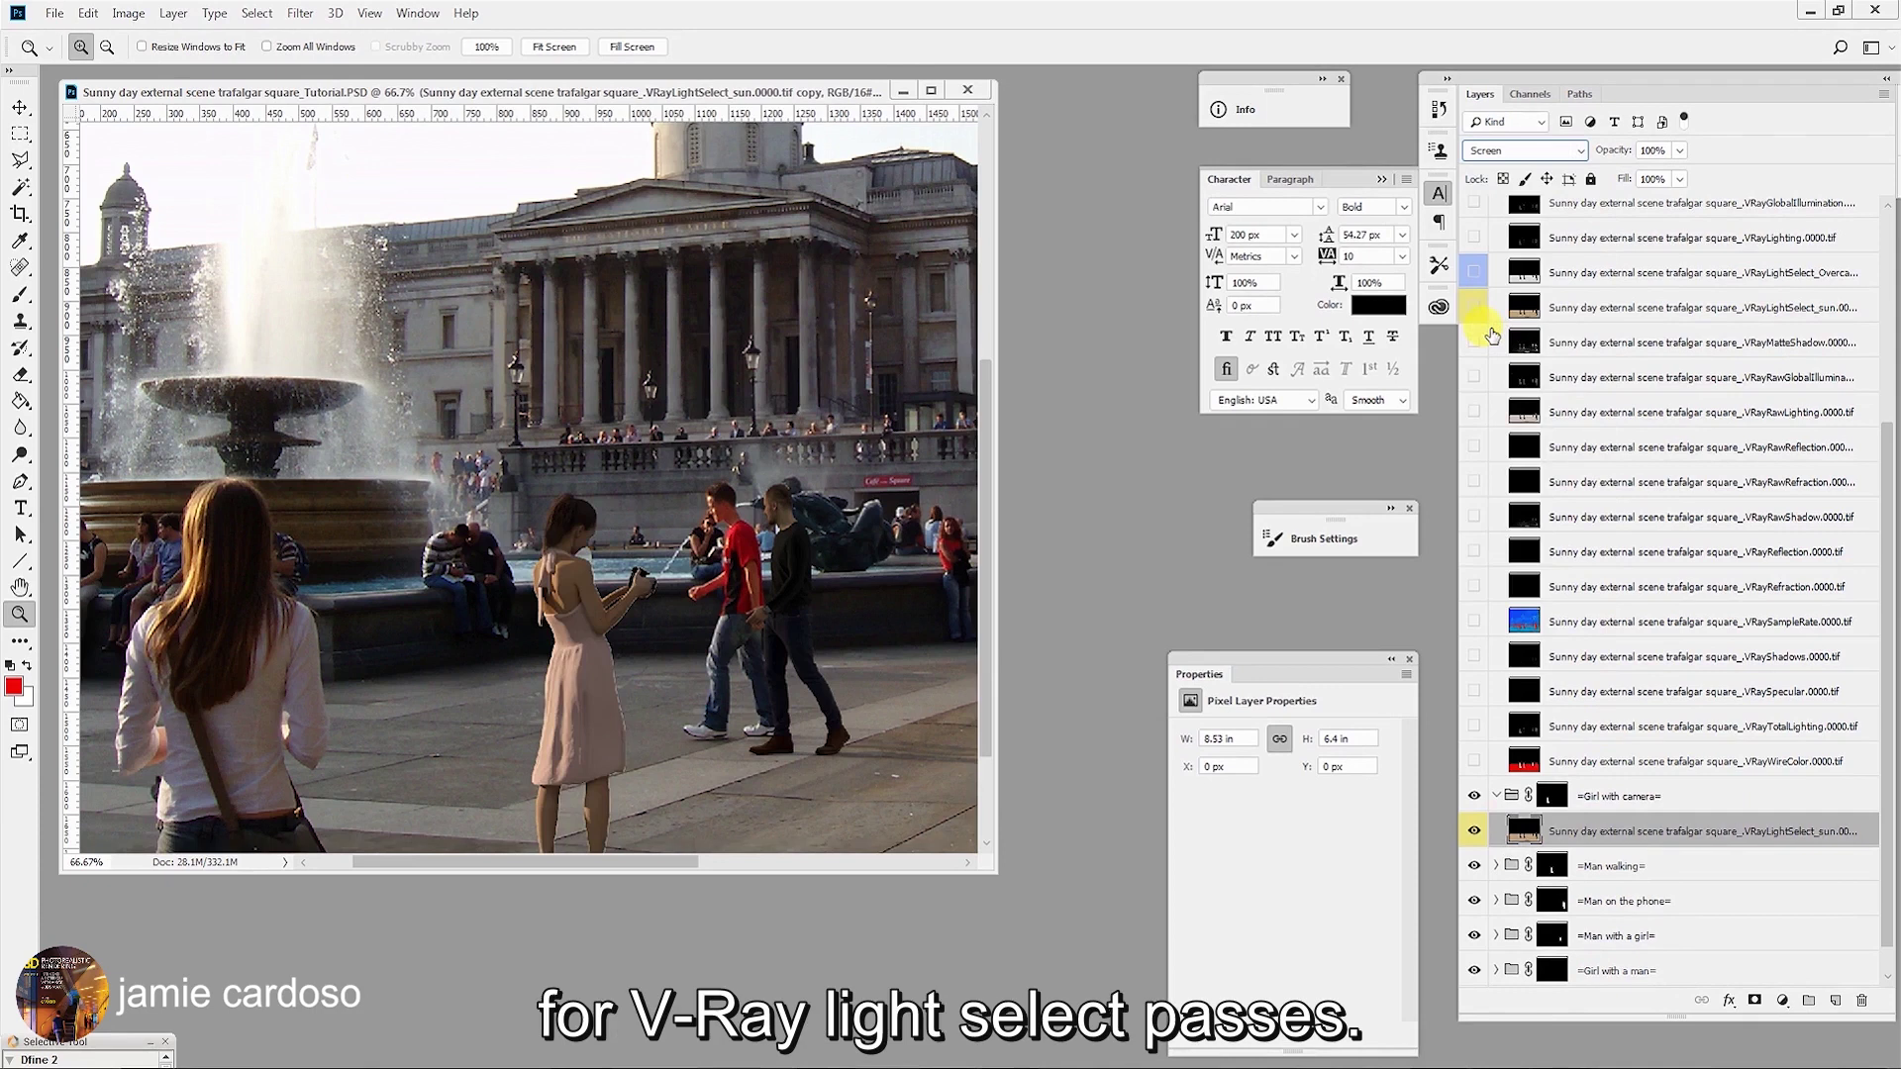
Examine the edges around the girl's dress, arms and camera for the fringe caused by the sun light layer.
left_click(590, 772)
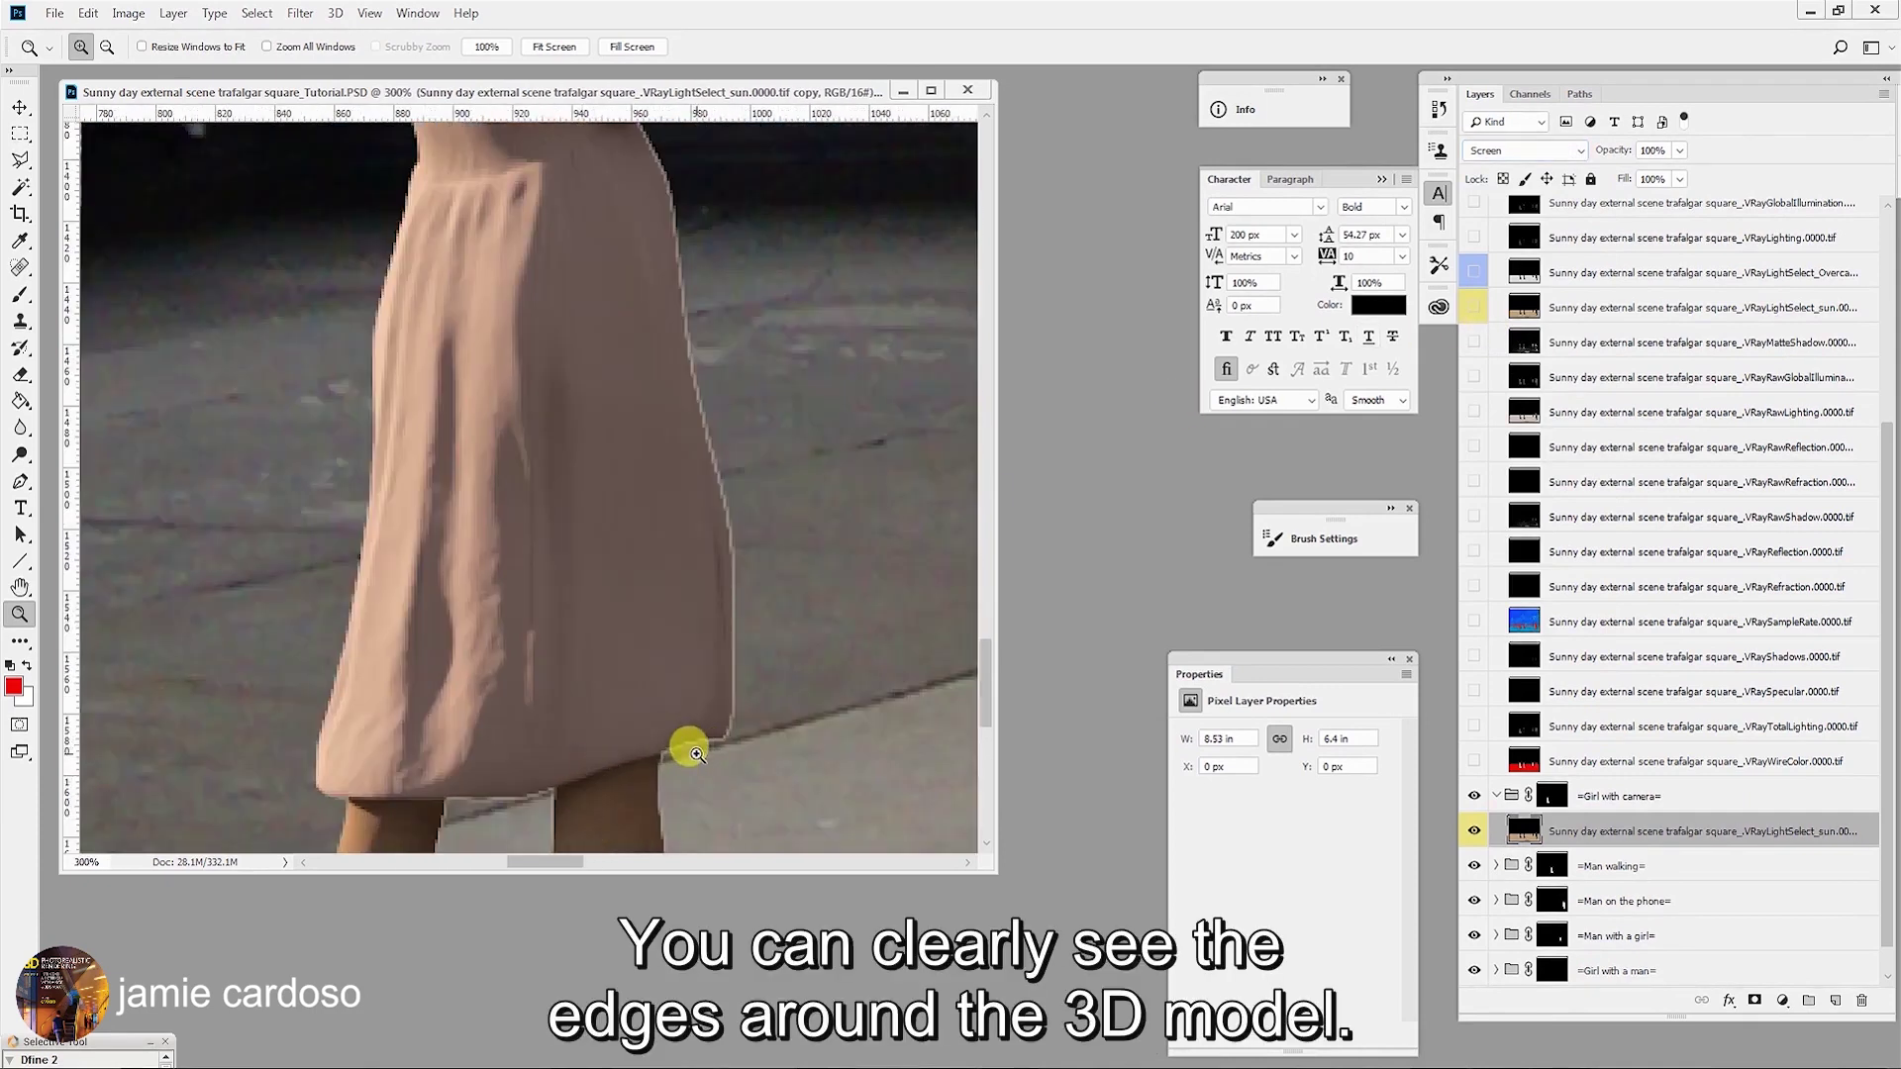
left_click(680, 168)
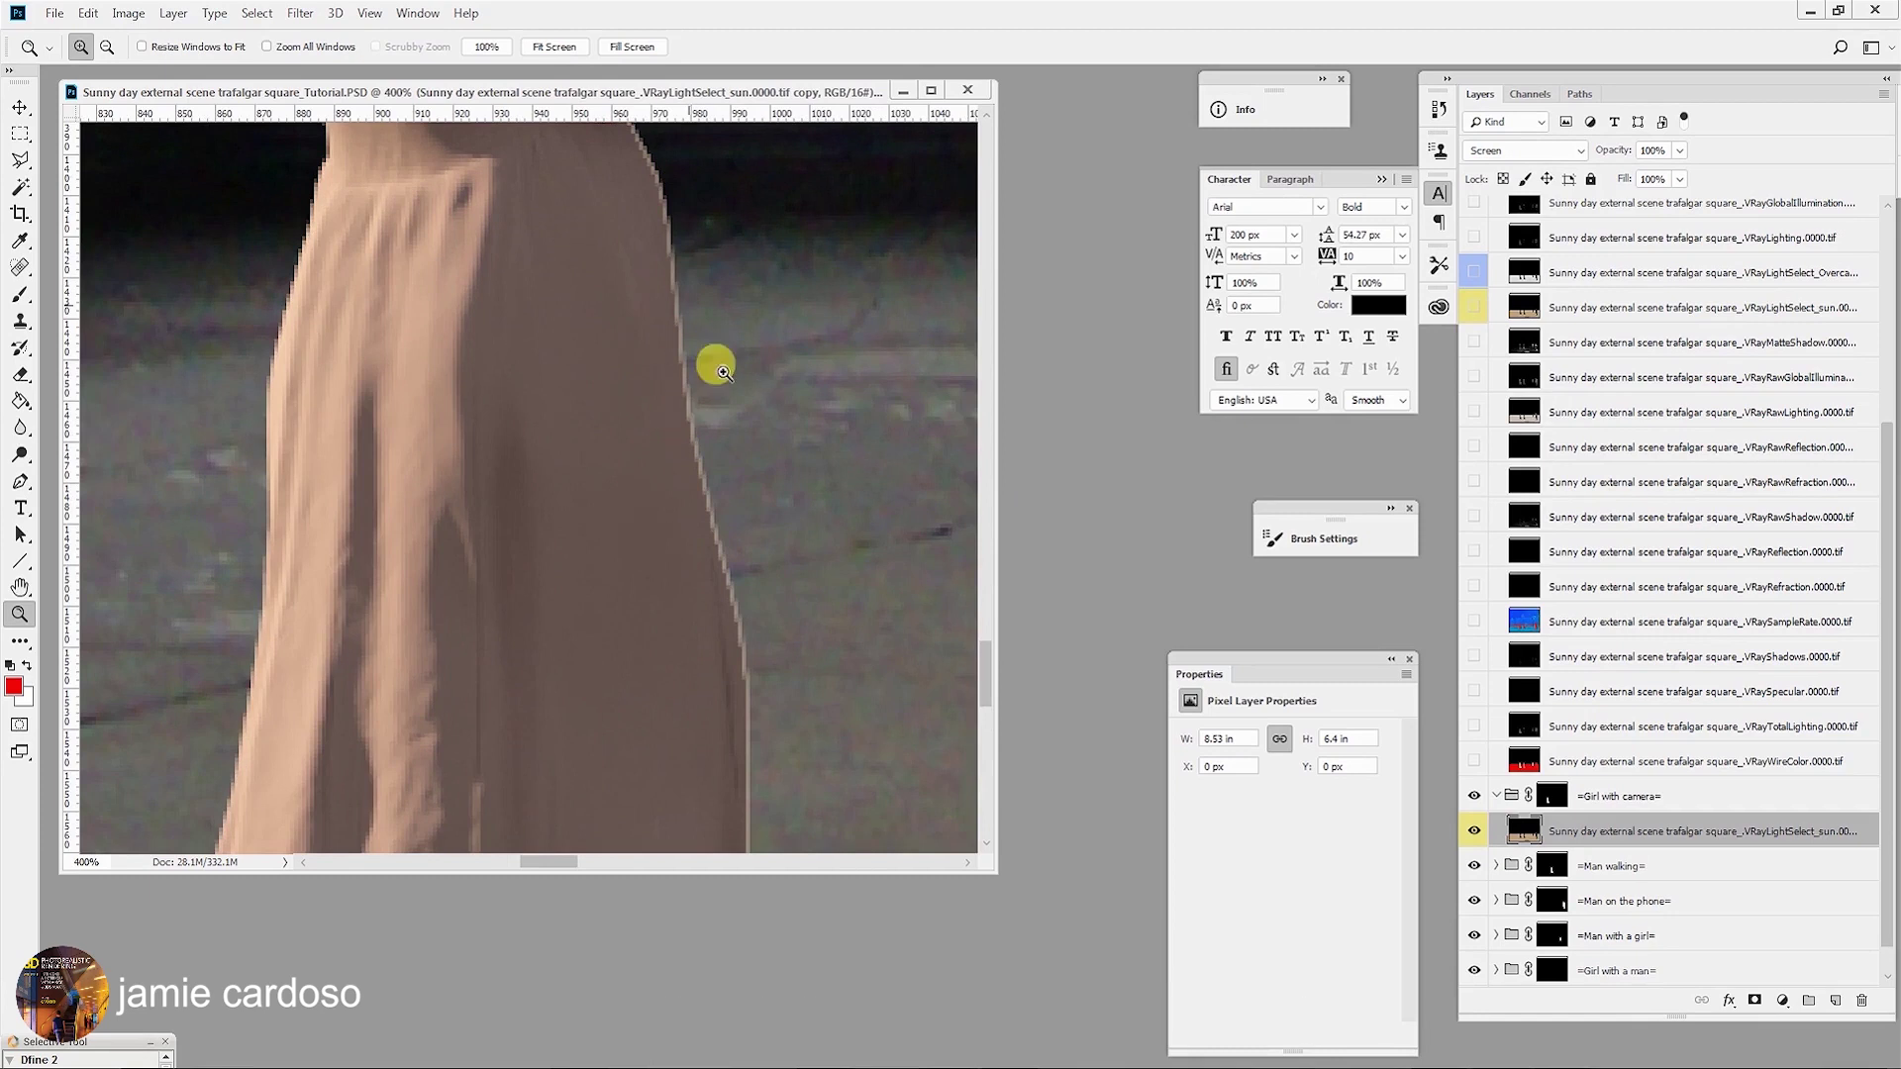
left_click(460, 381, "alt")
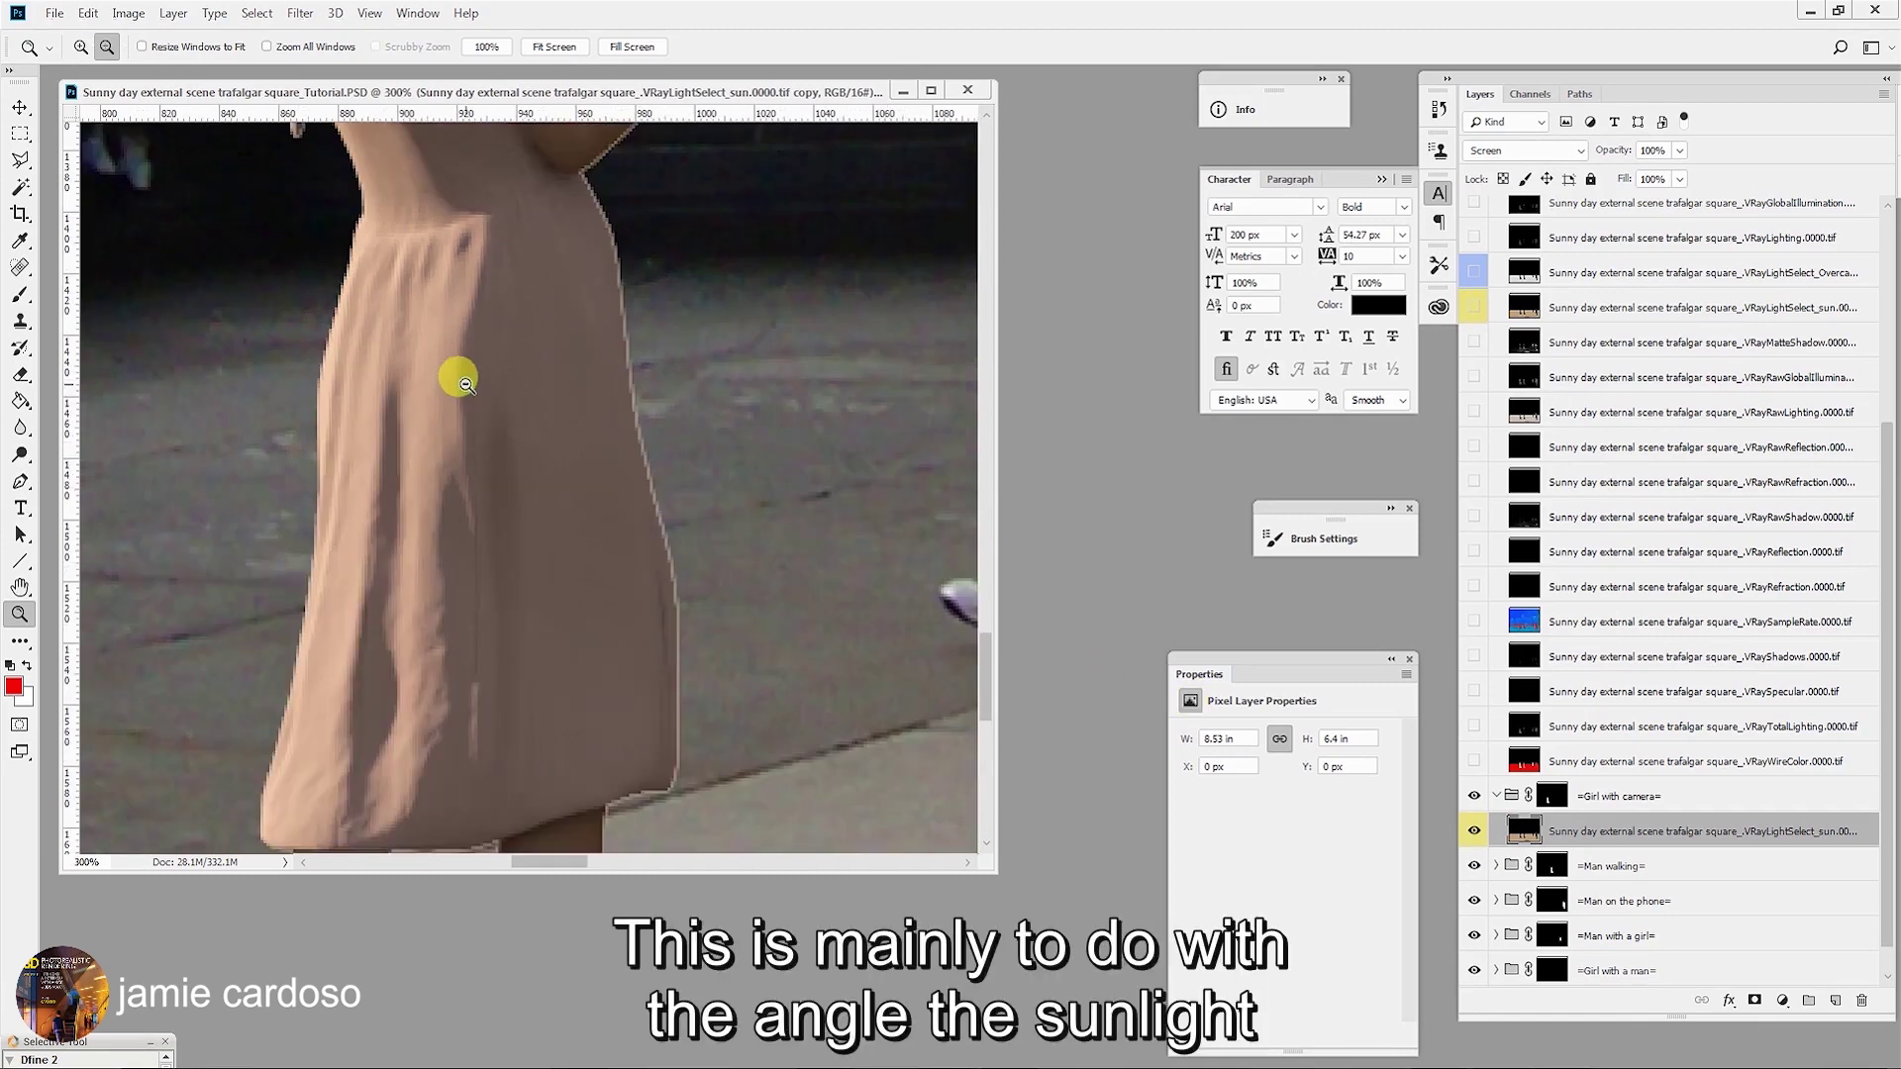
left_click(591, 341, "alt")
left_click(594, 339, "alt")
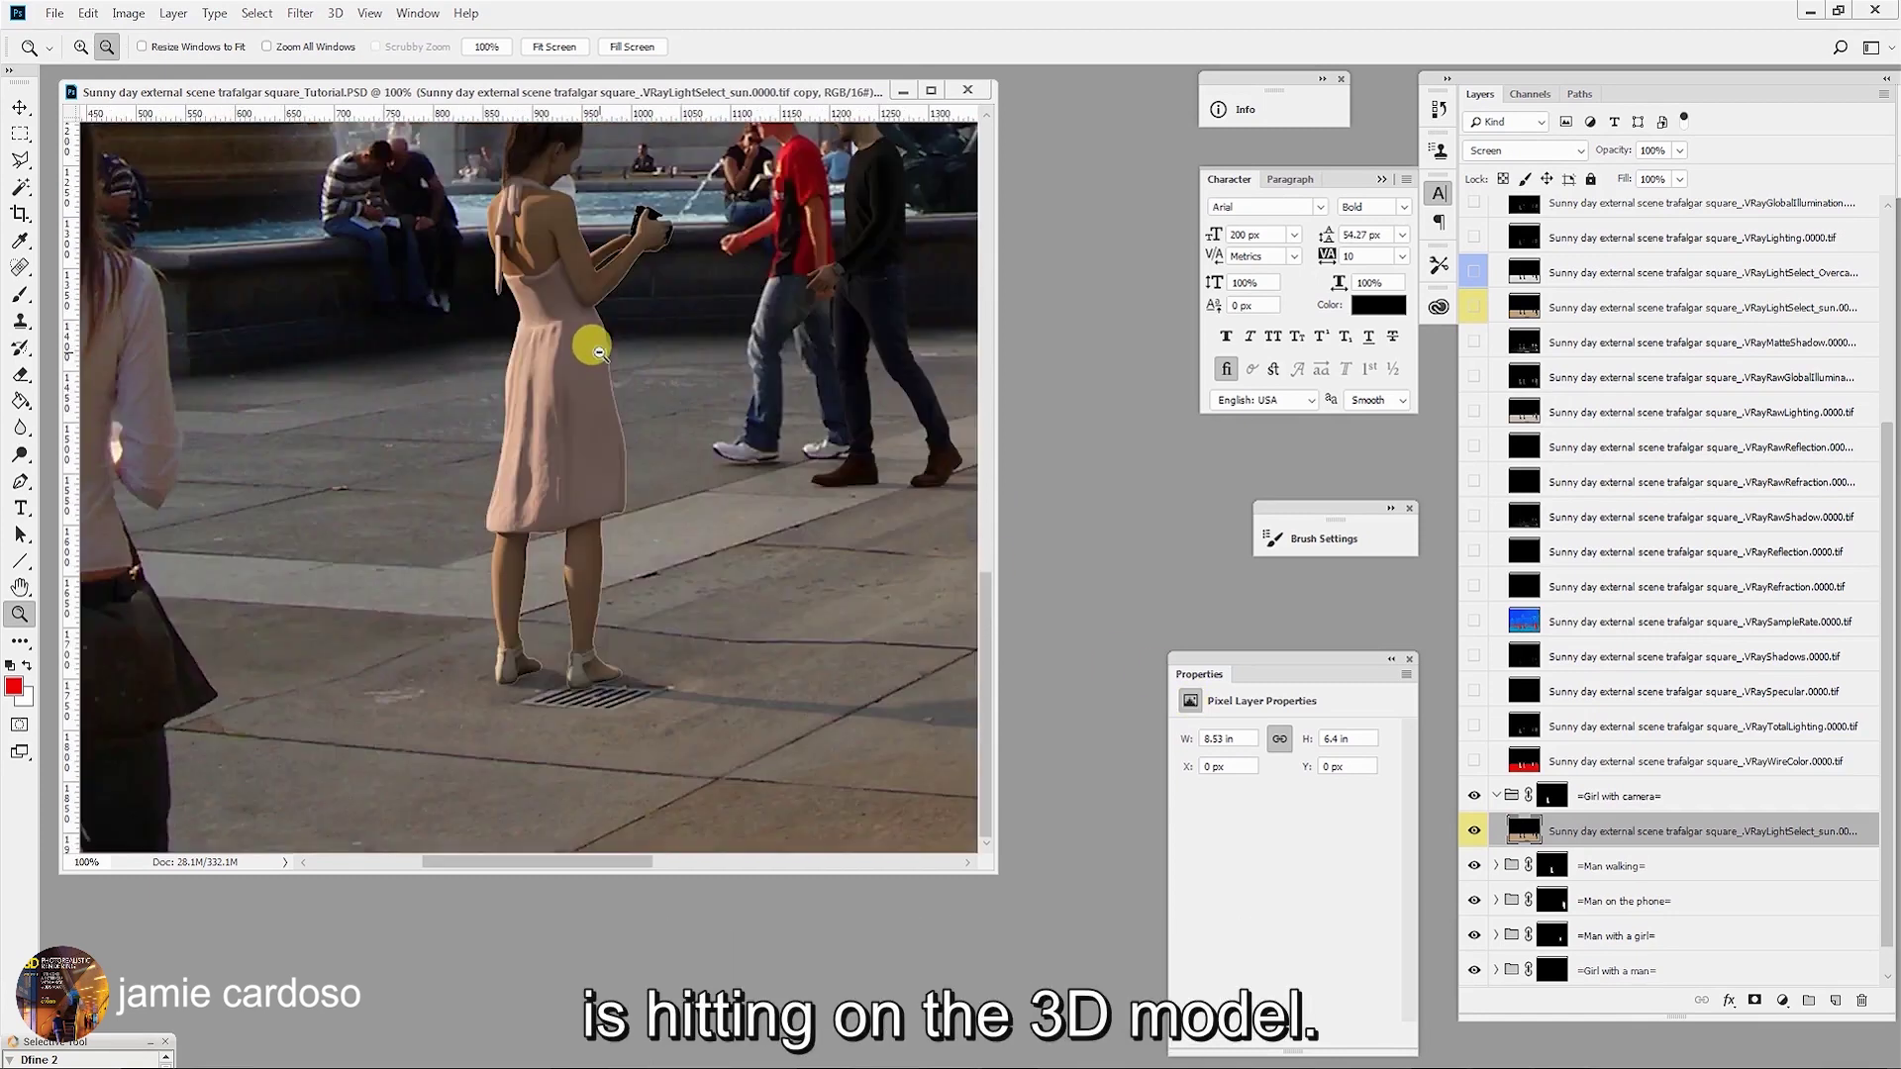
left_click(573, 148)
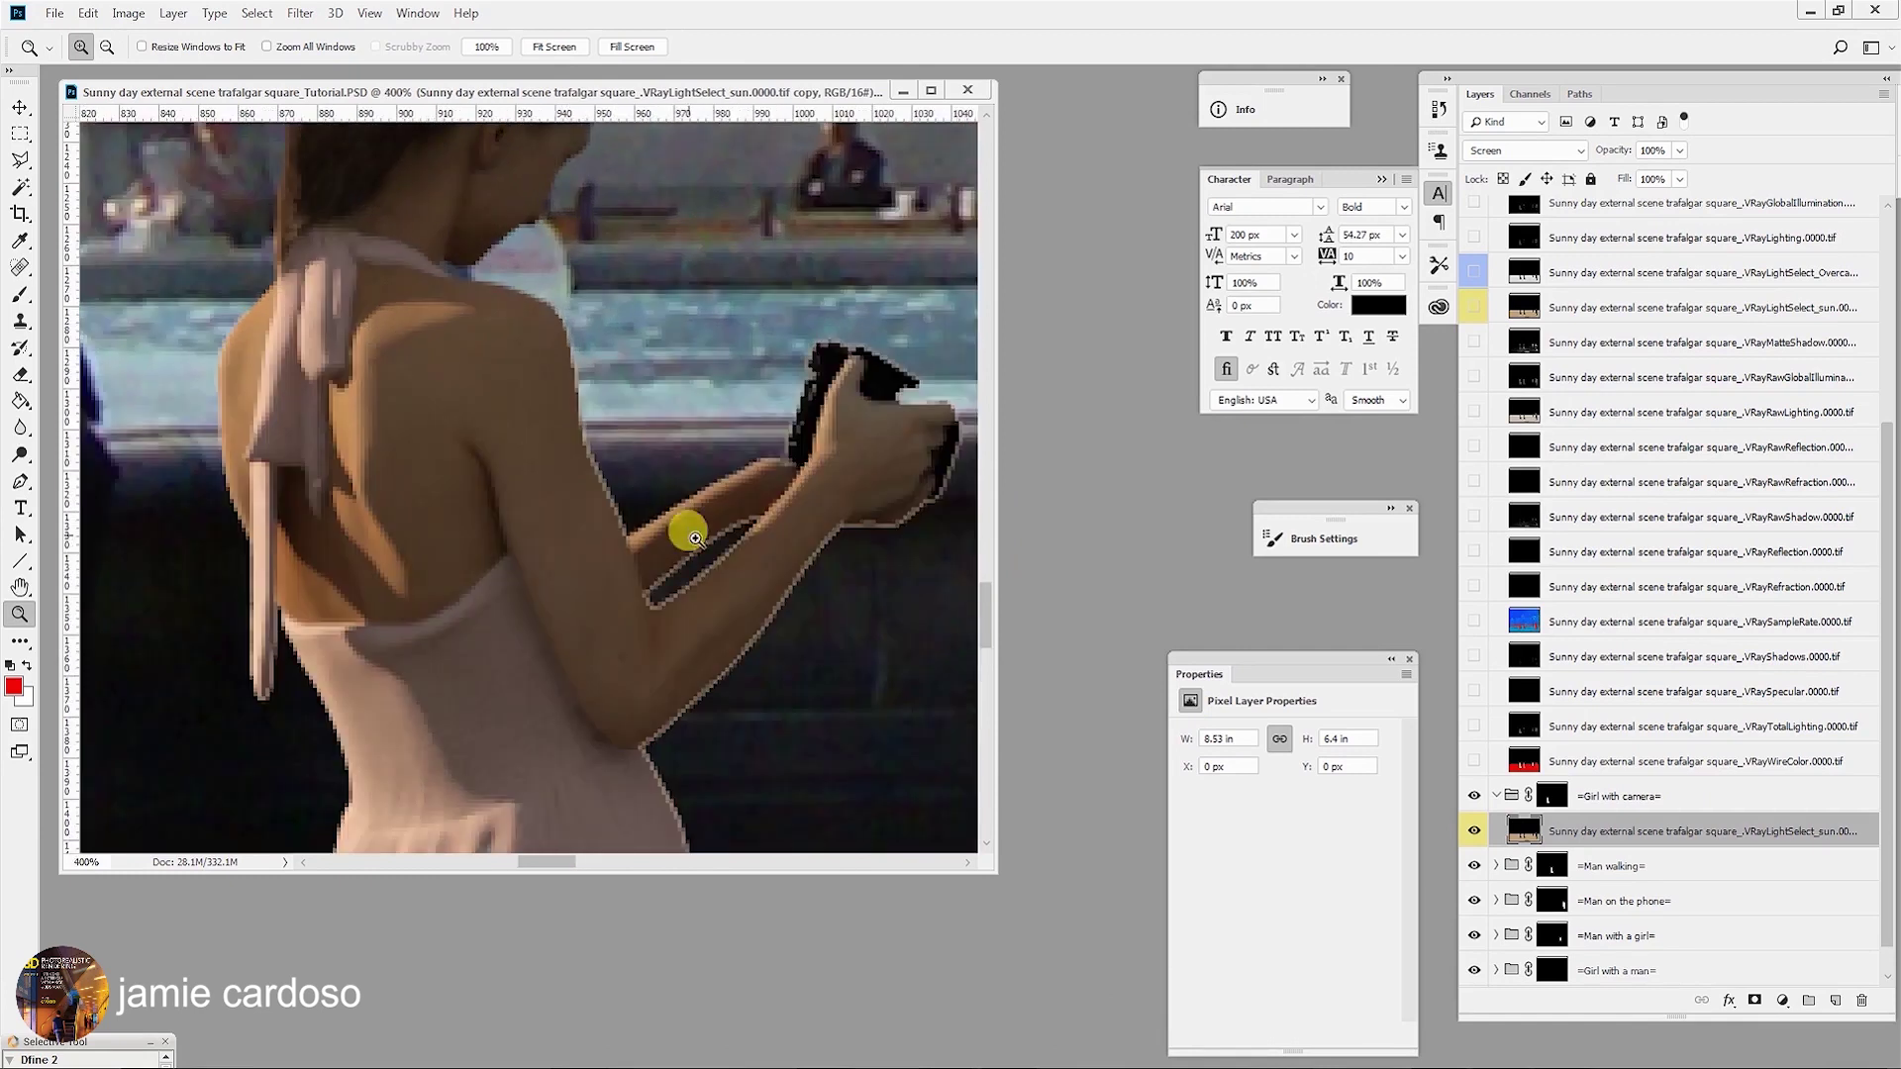
left_click(534, 434, "alt")
left_click(594, 729, "alt")
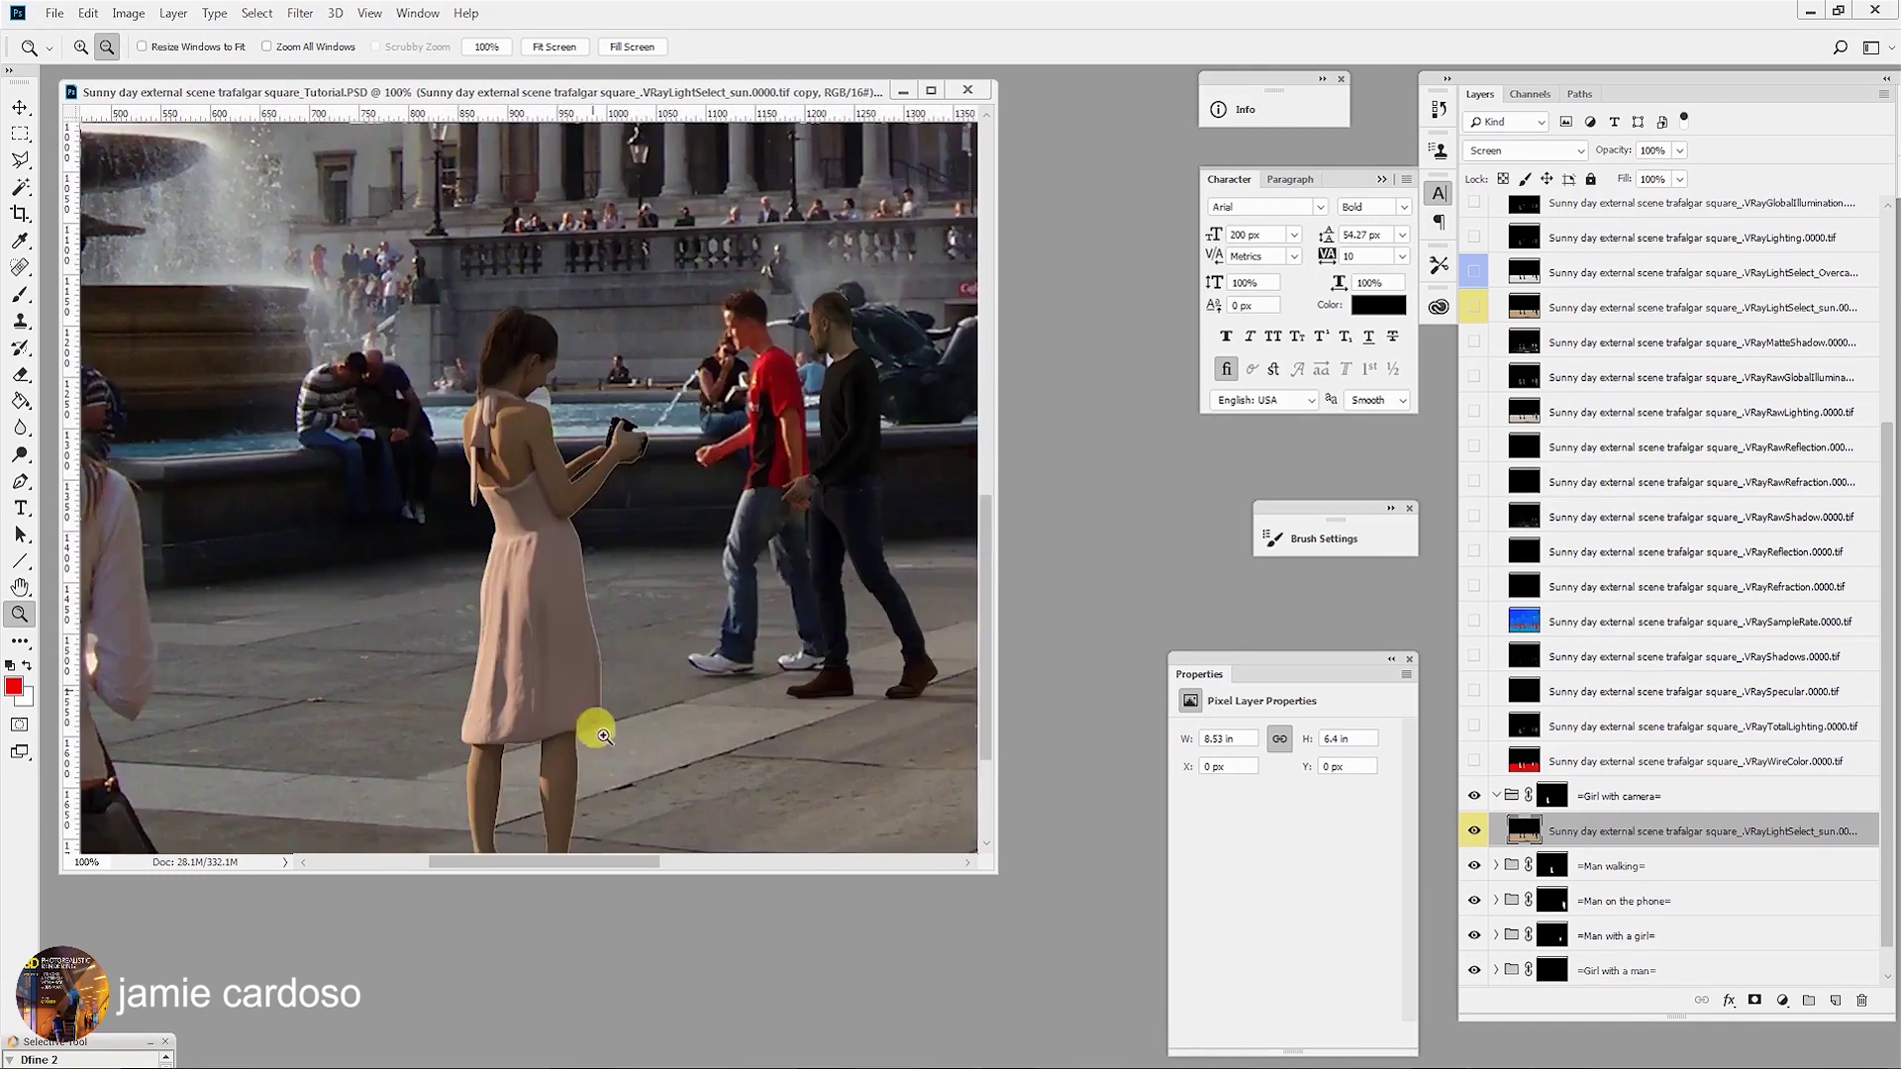
left_click(594, 728)
left_click(1475, 832)
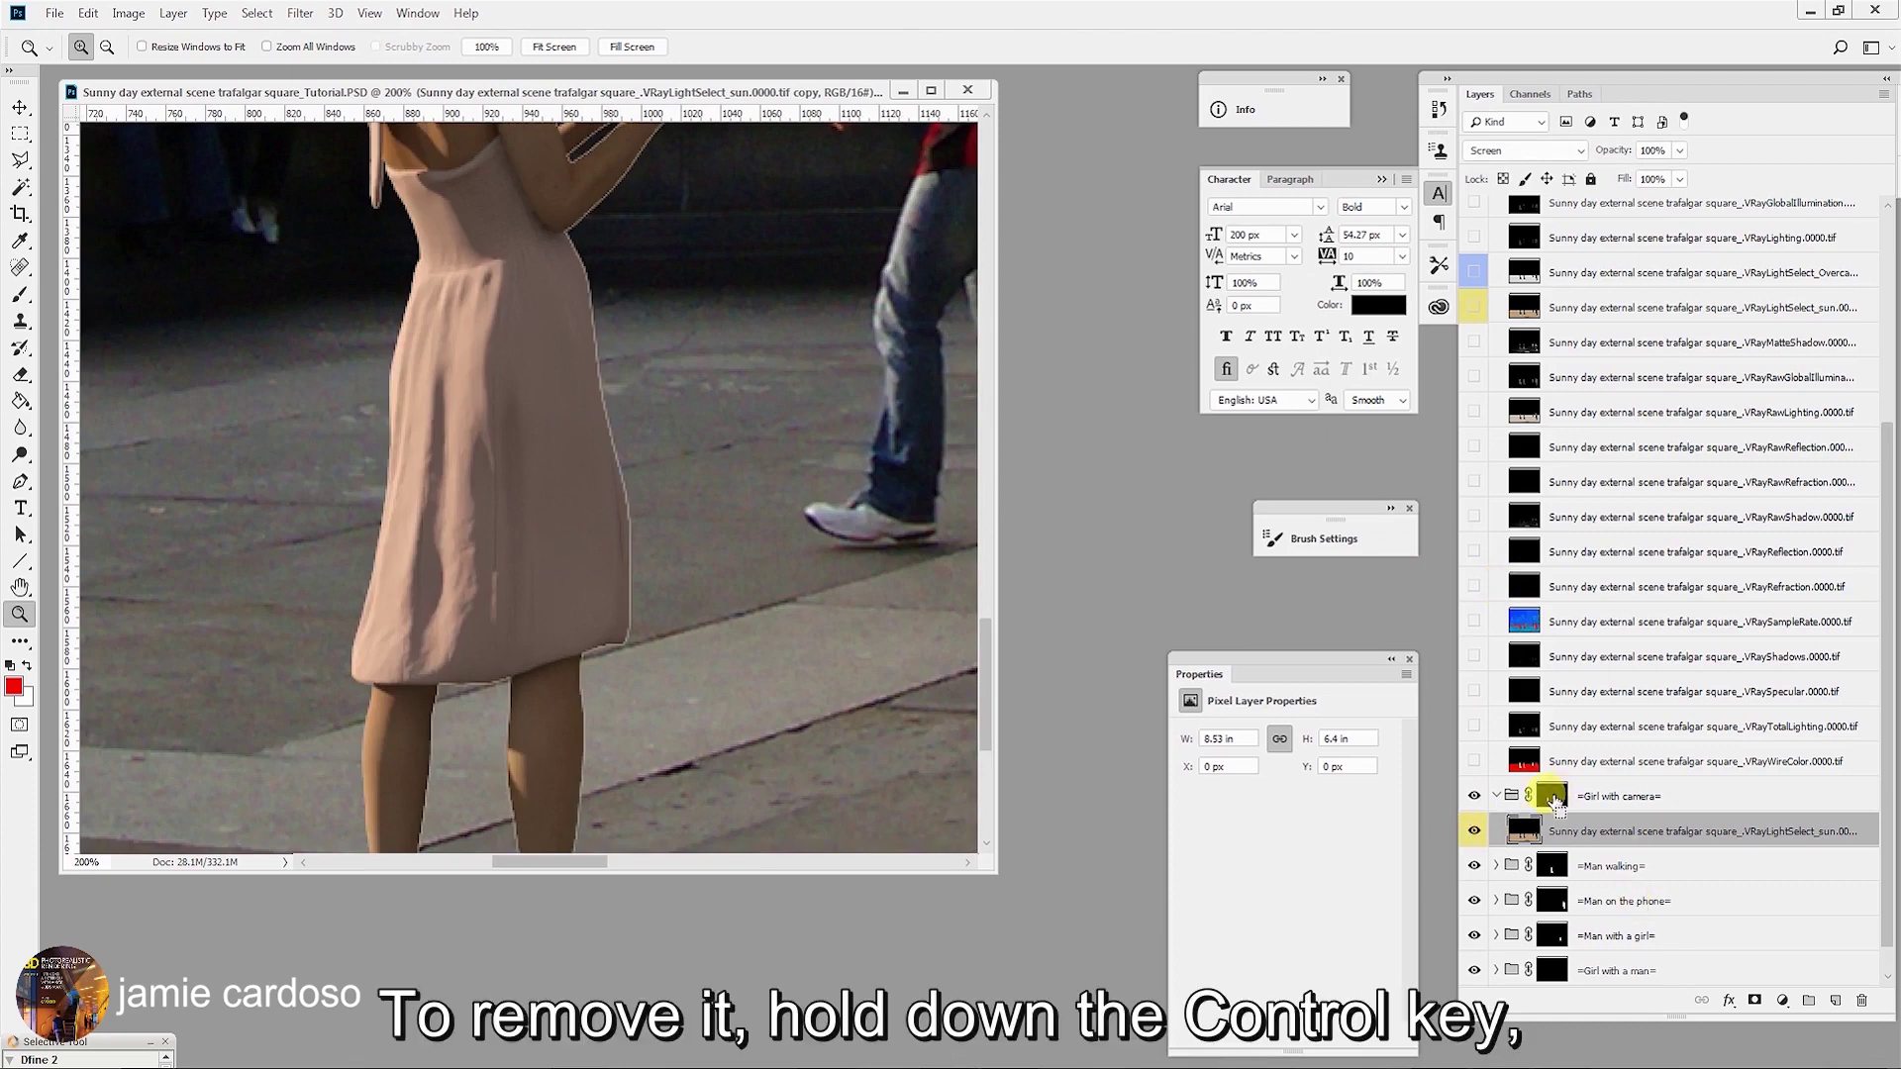
Load the "=Girl with camera=" group mask as a selection, contracted by 1 pixel, and use it to mask its VRayLightSelect_sun layer.
left_click(1552, 797, "ctrl")
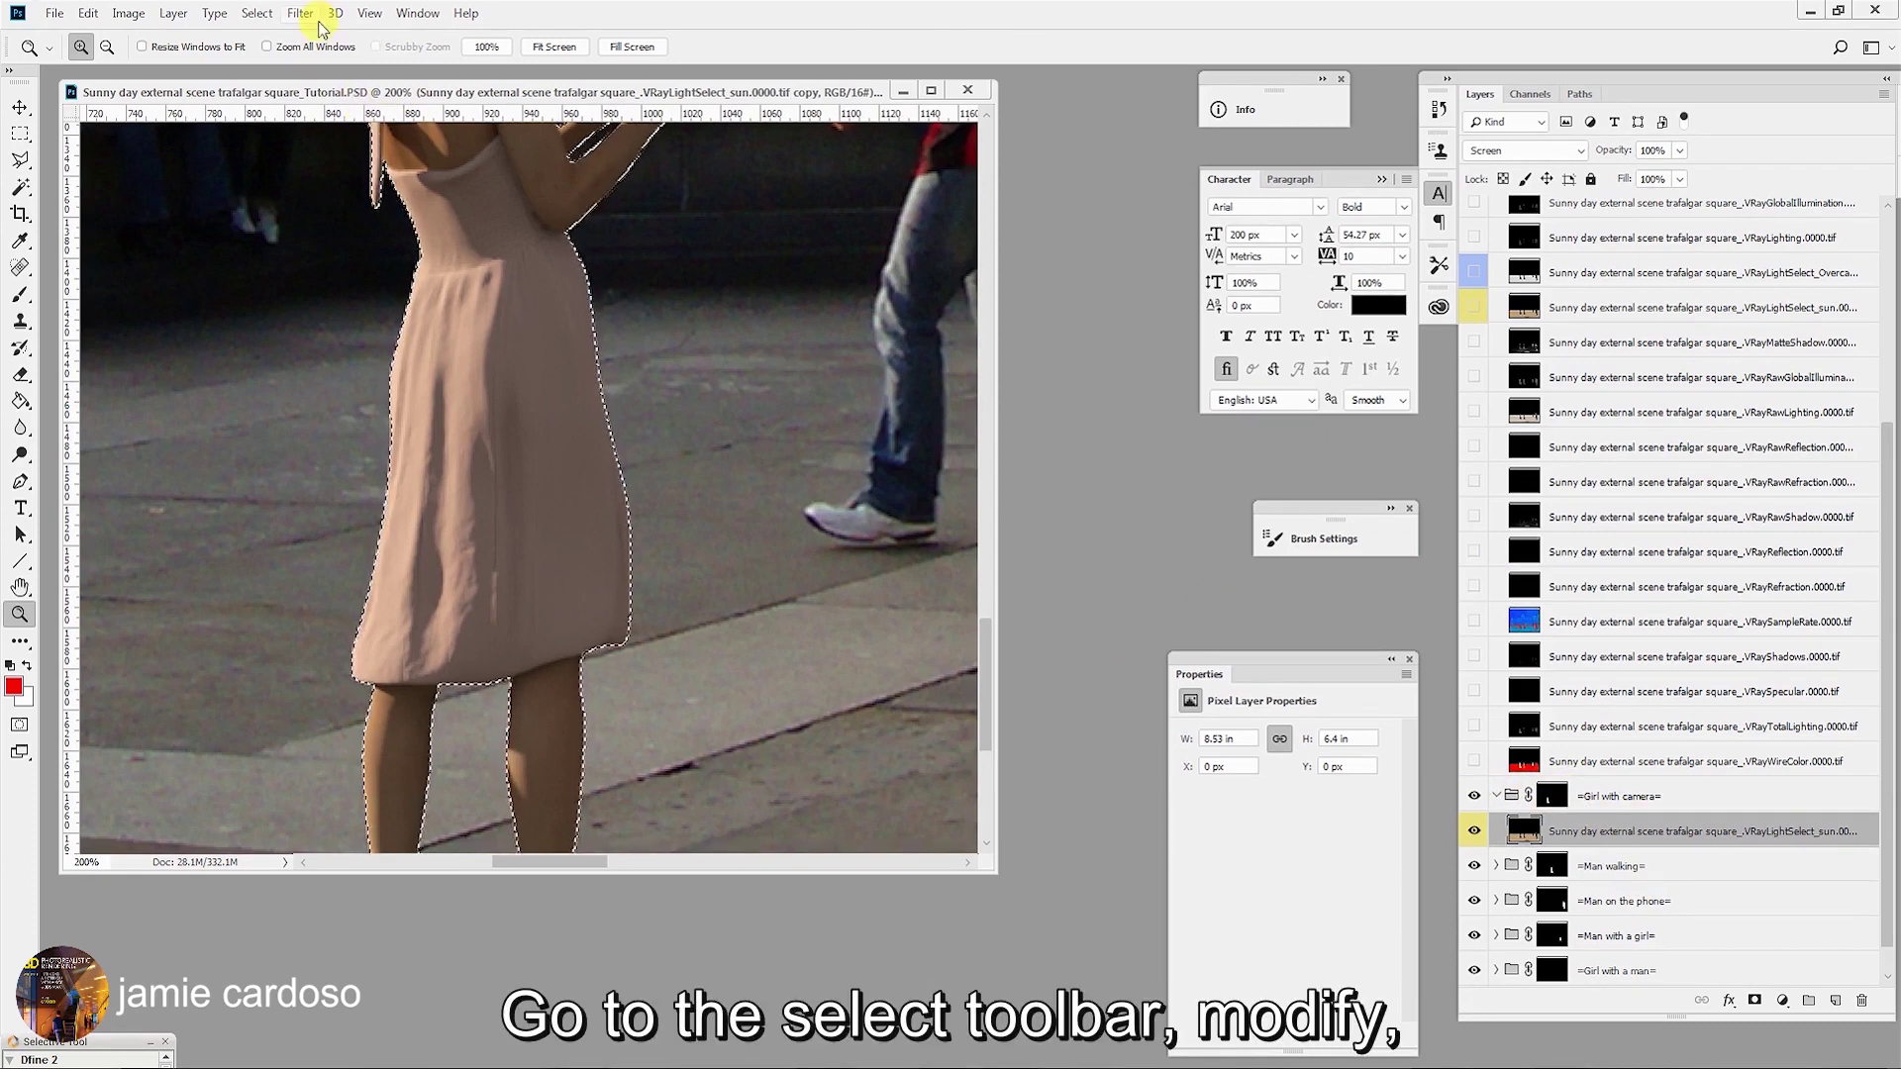
left_click(260, 15)
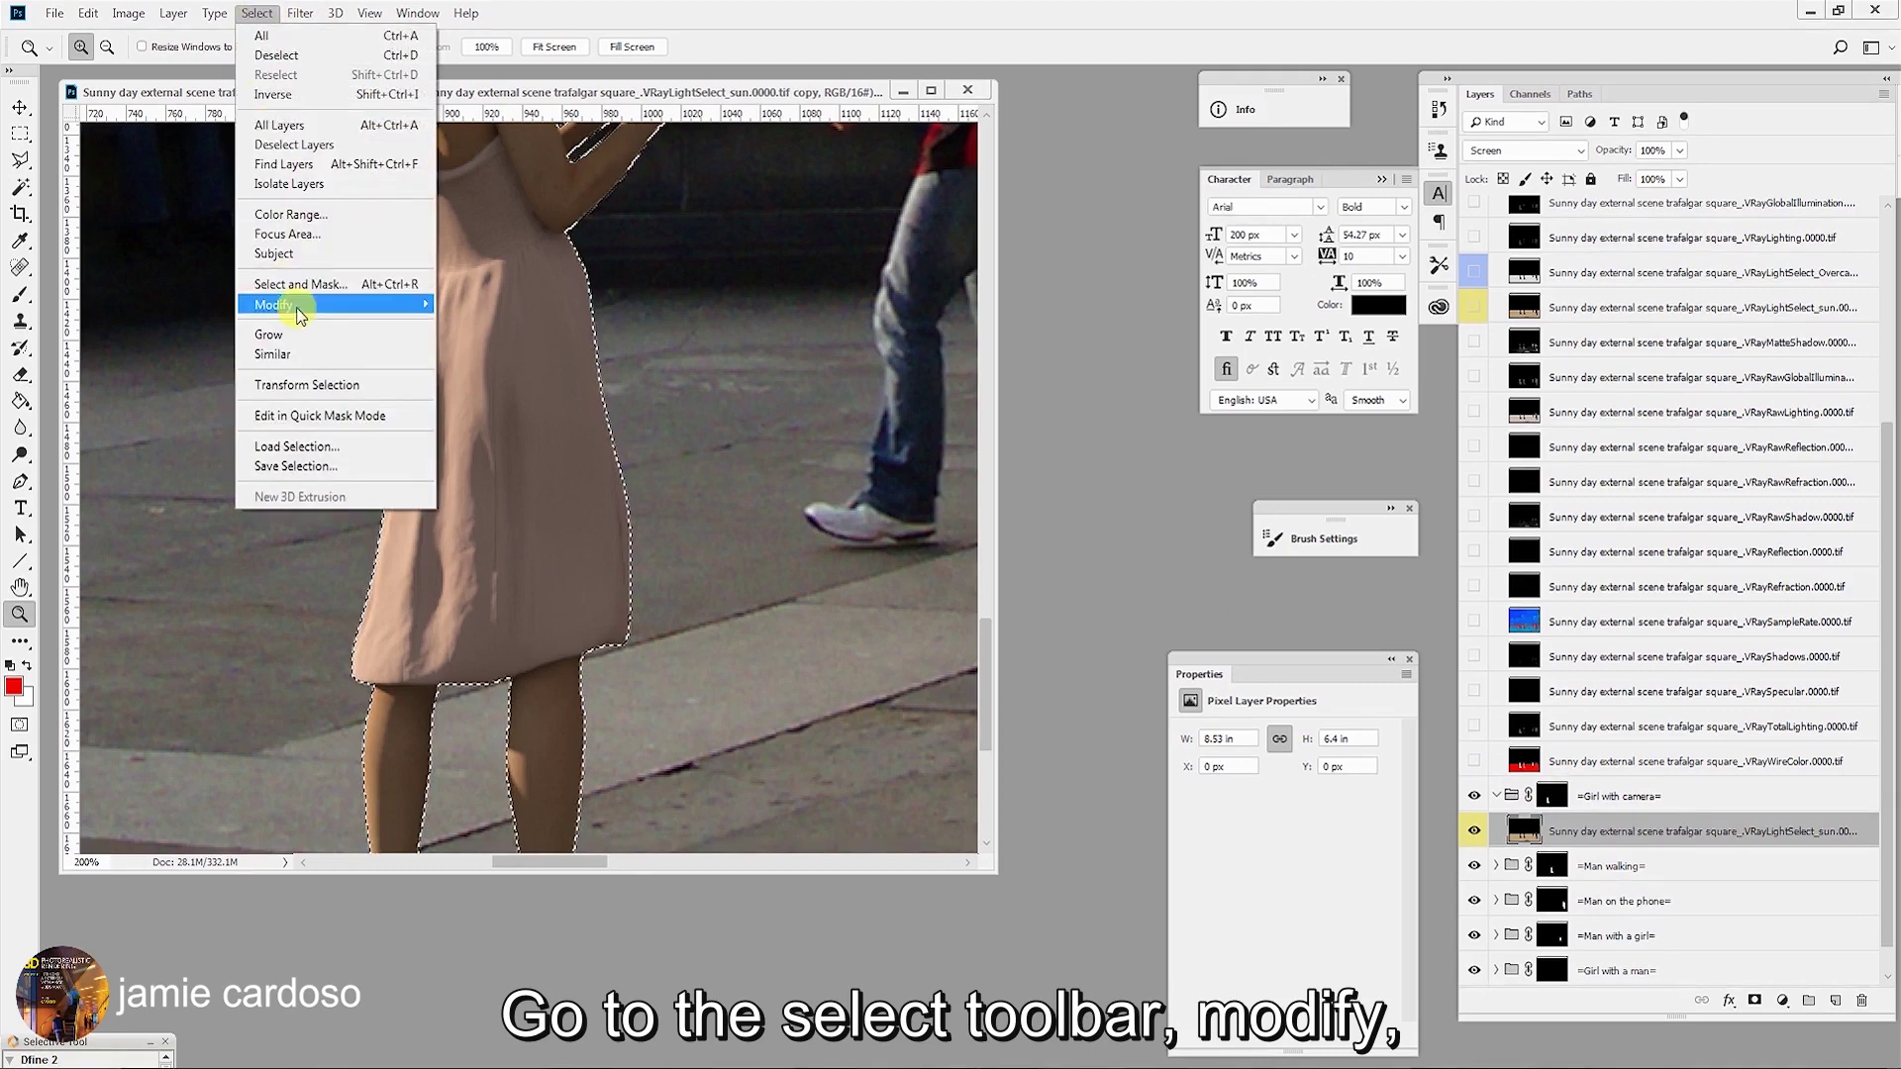
mouse_move(302, 317)
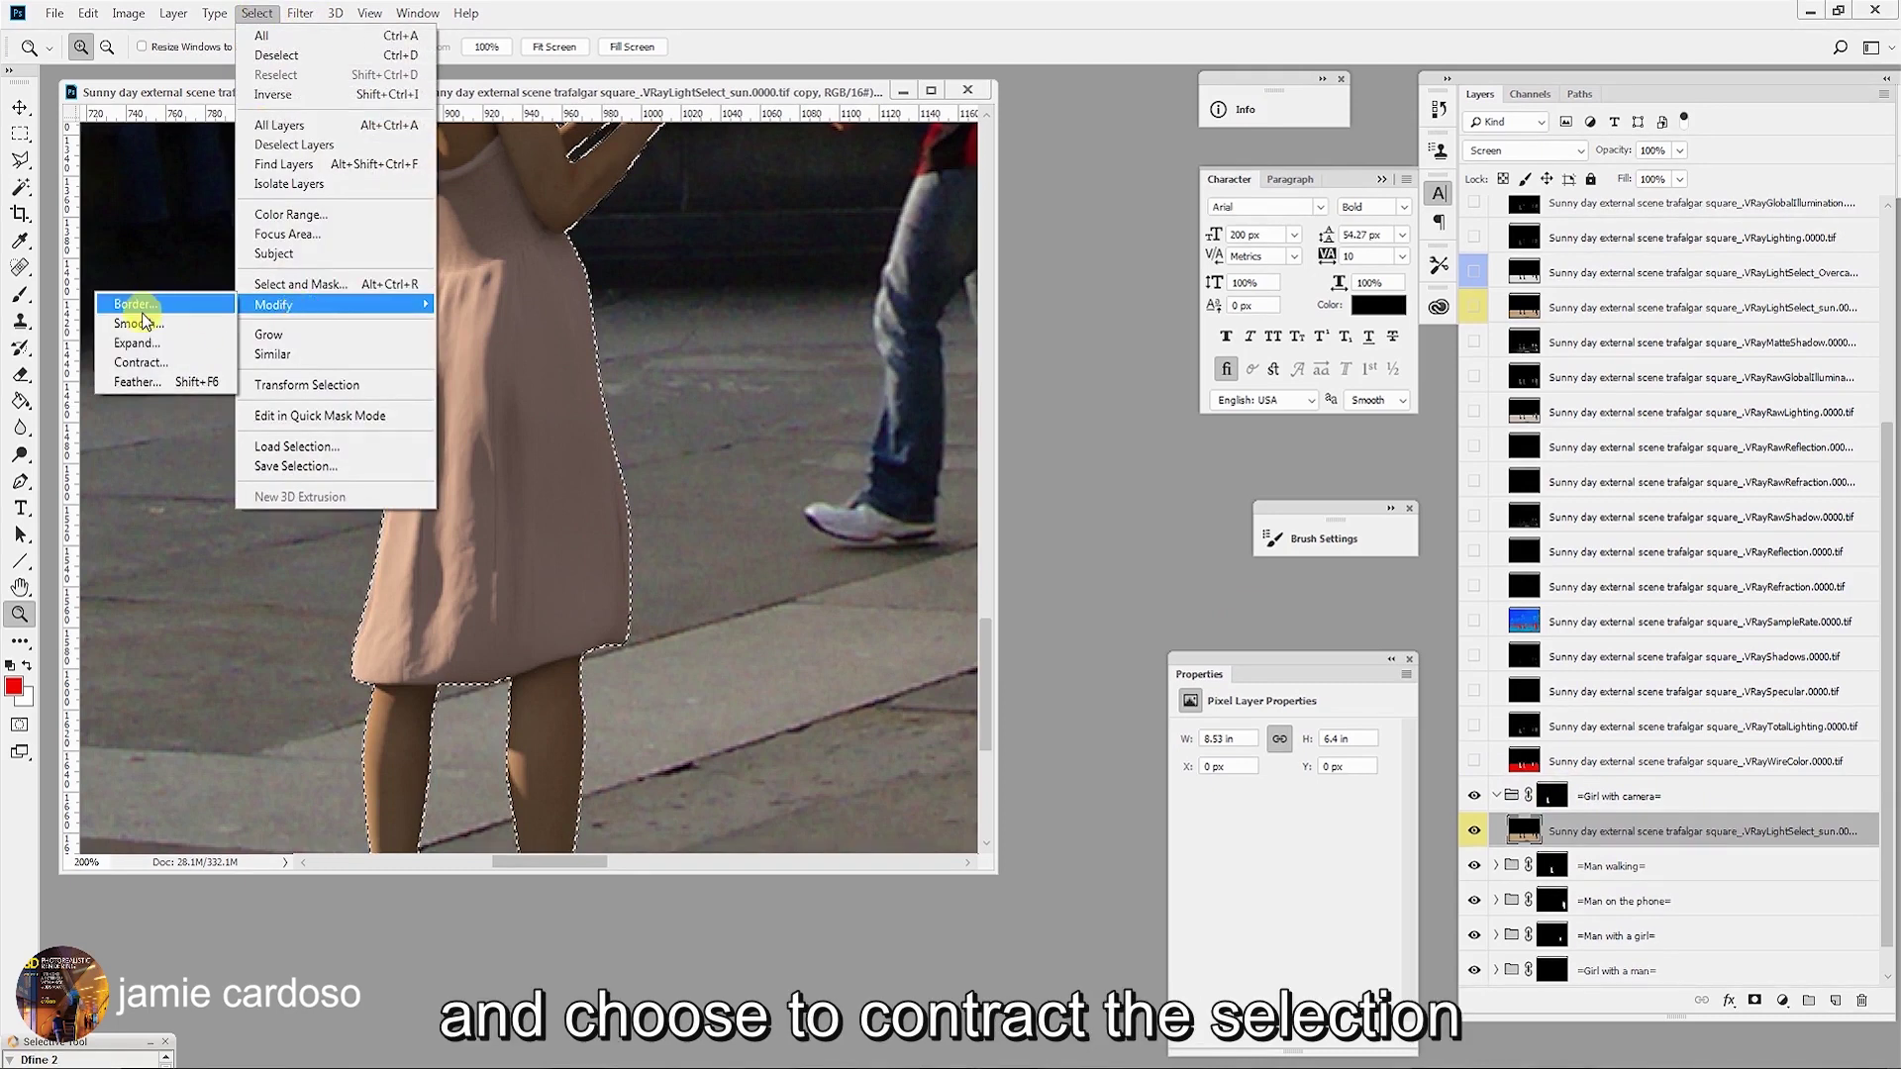
left_click(138, 363)
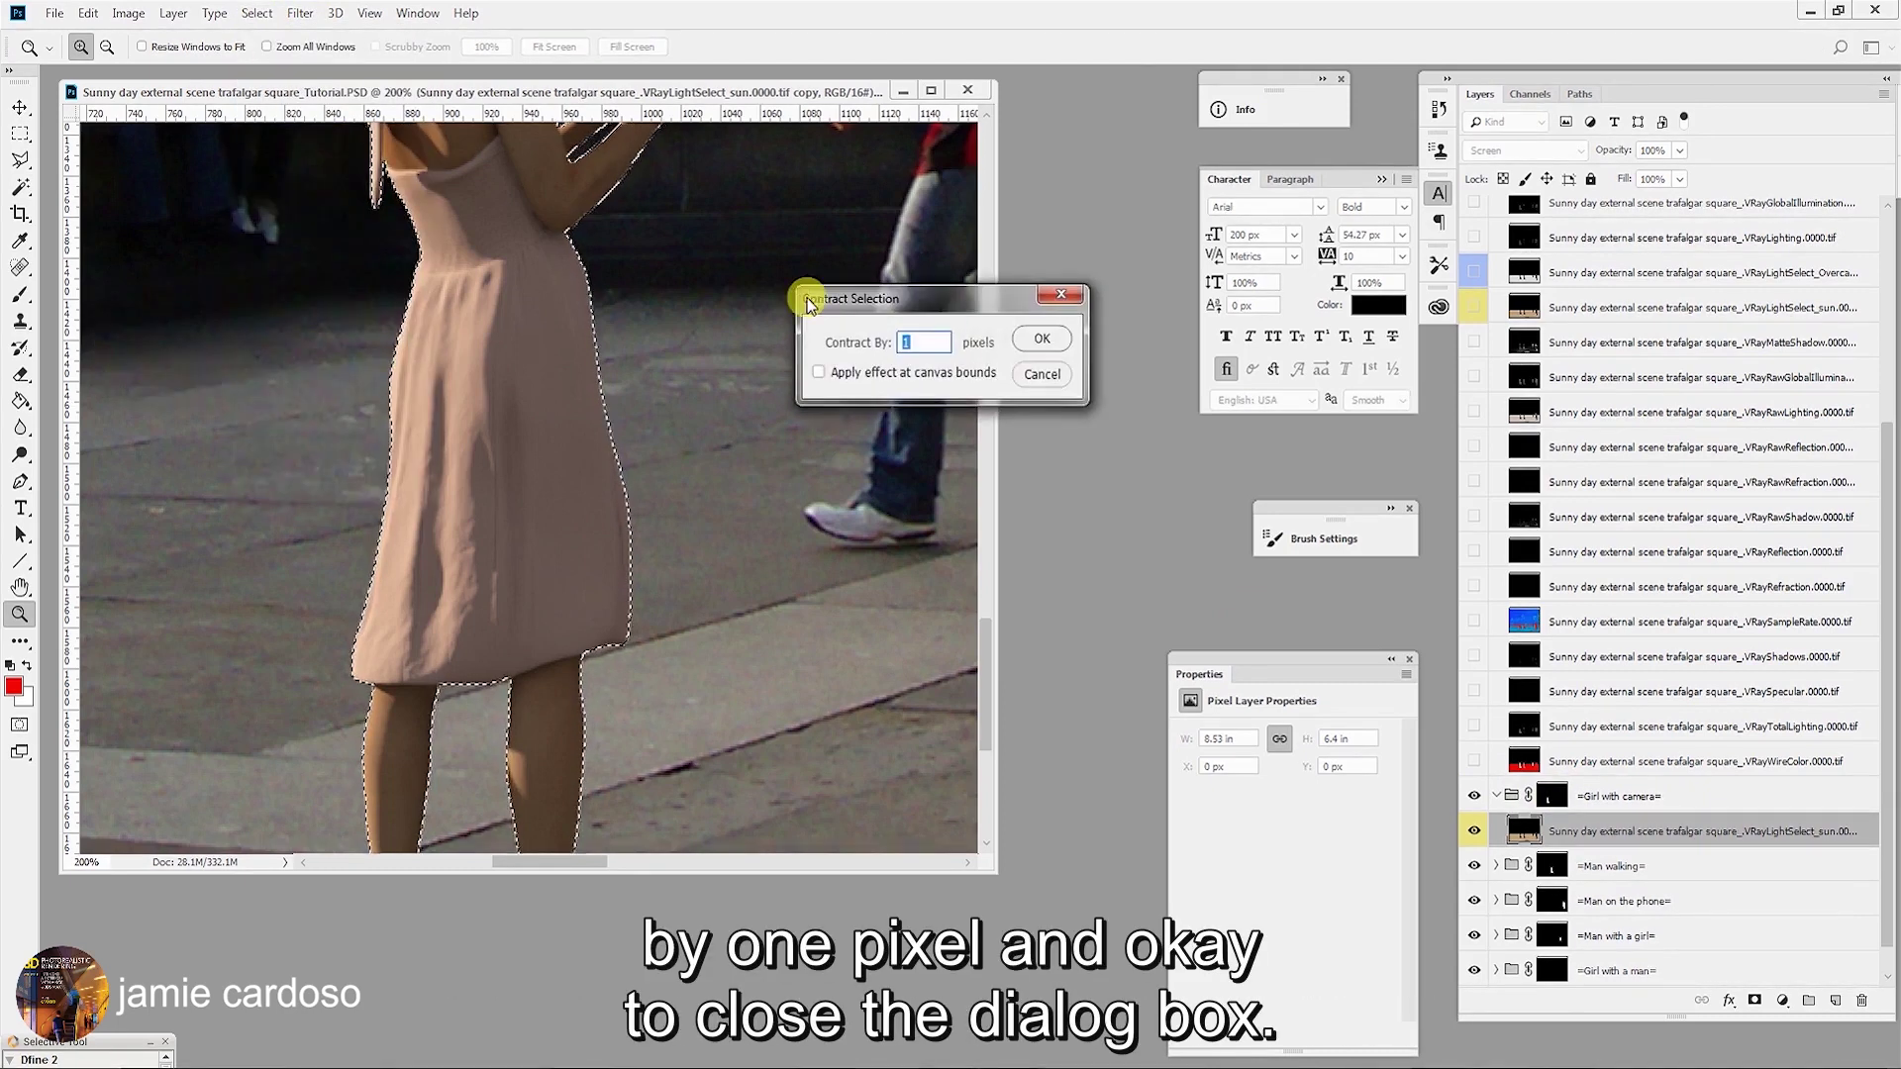
left_click(1043, 345)
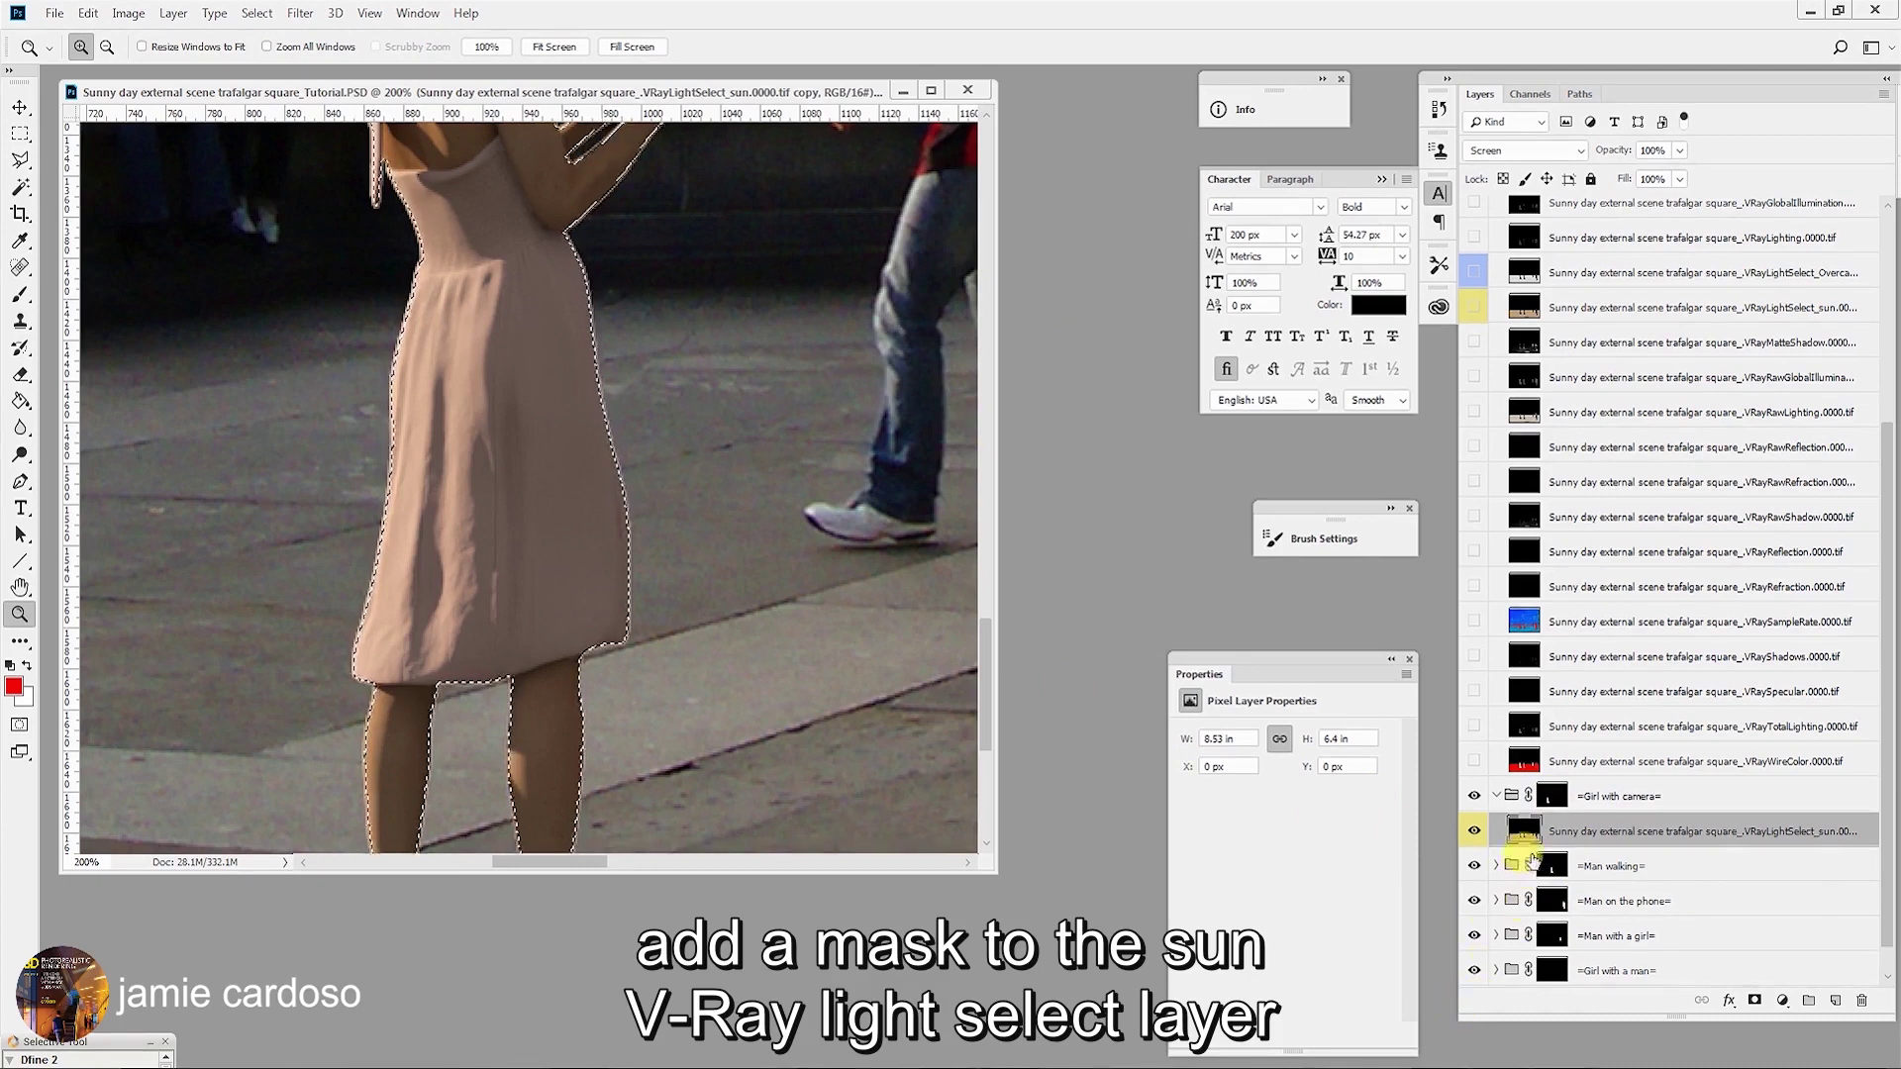
left_click(1752, 1002)
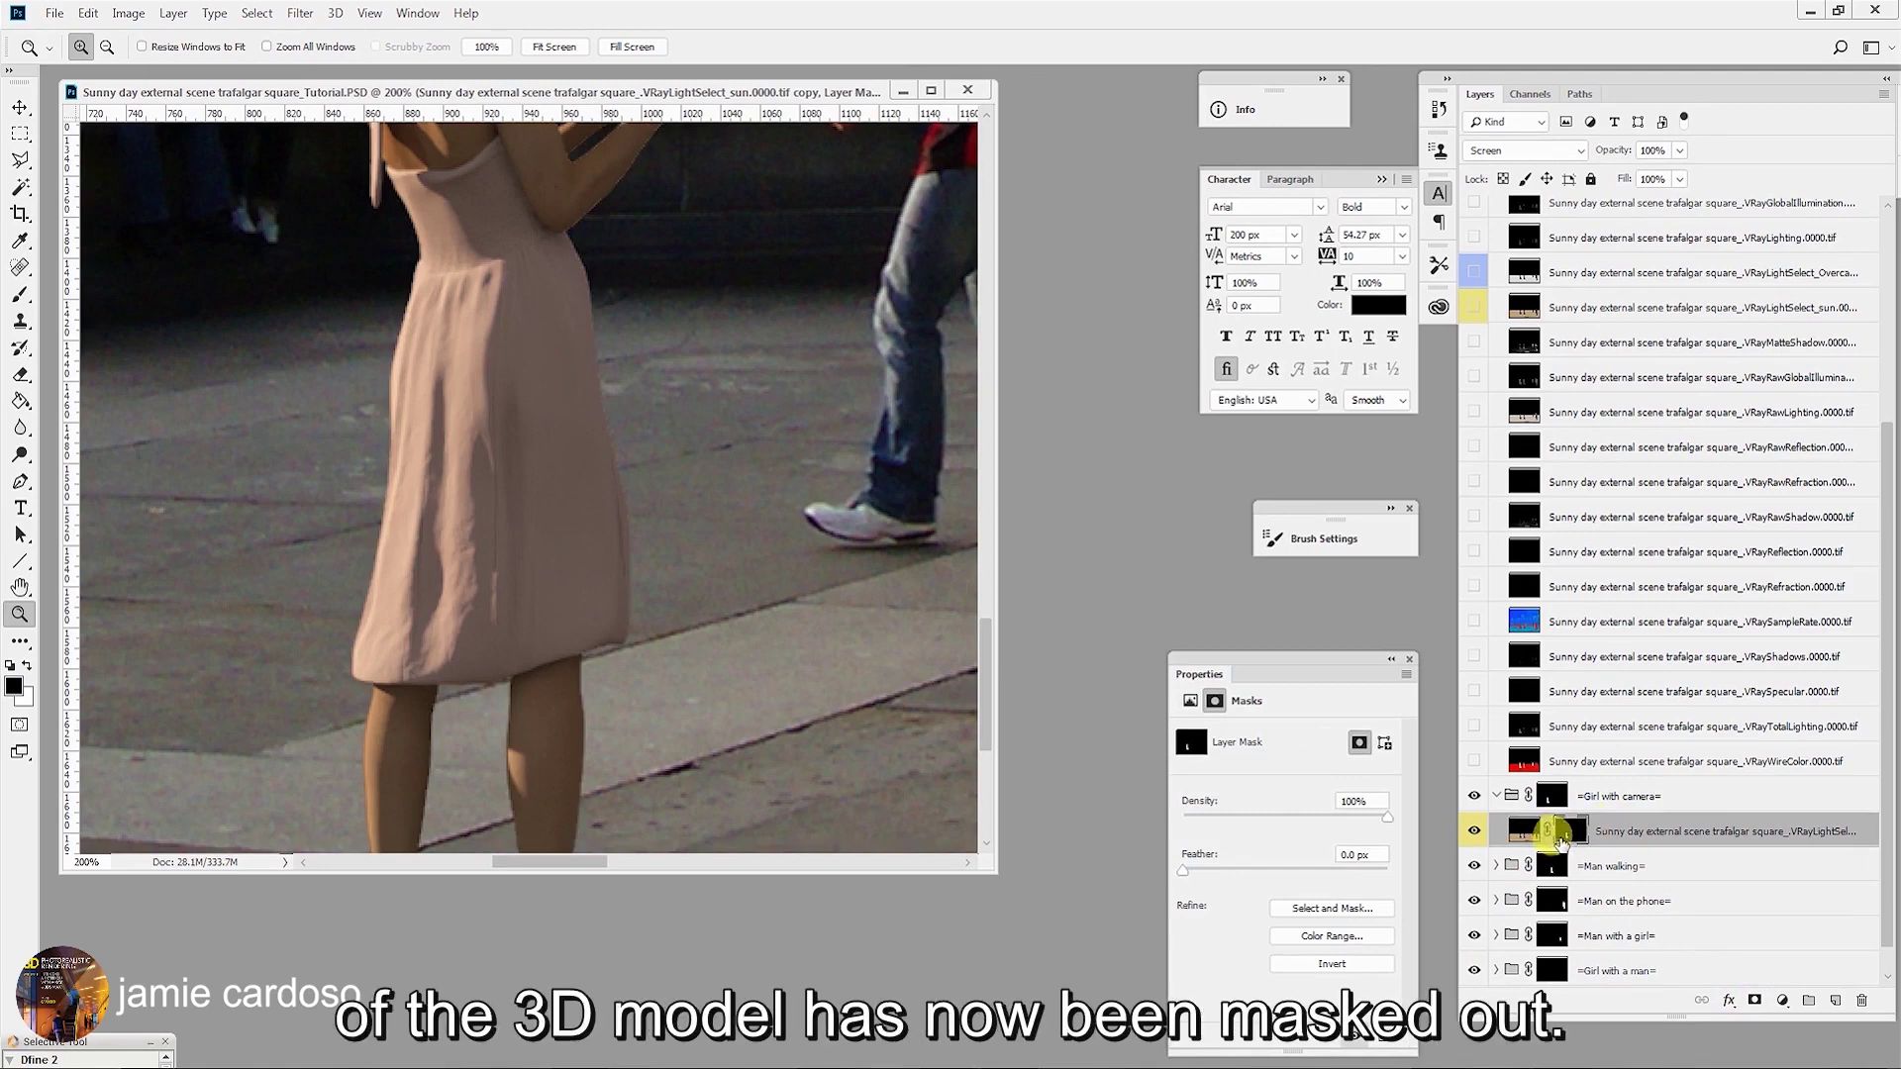
Compare the girl's edges and lighting at several zoom levels with the masked sun layer shown and hidden.
left_click(1475, 832)
left_click(1474, 832)
left_click(1475, 831)
left_click(1474, 832)
left_click(1571, 832)
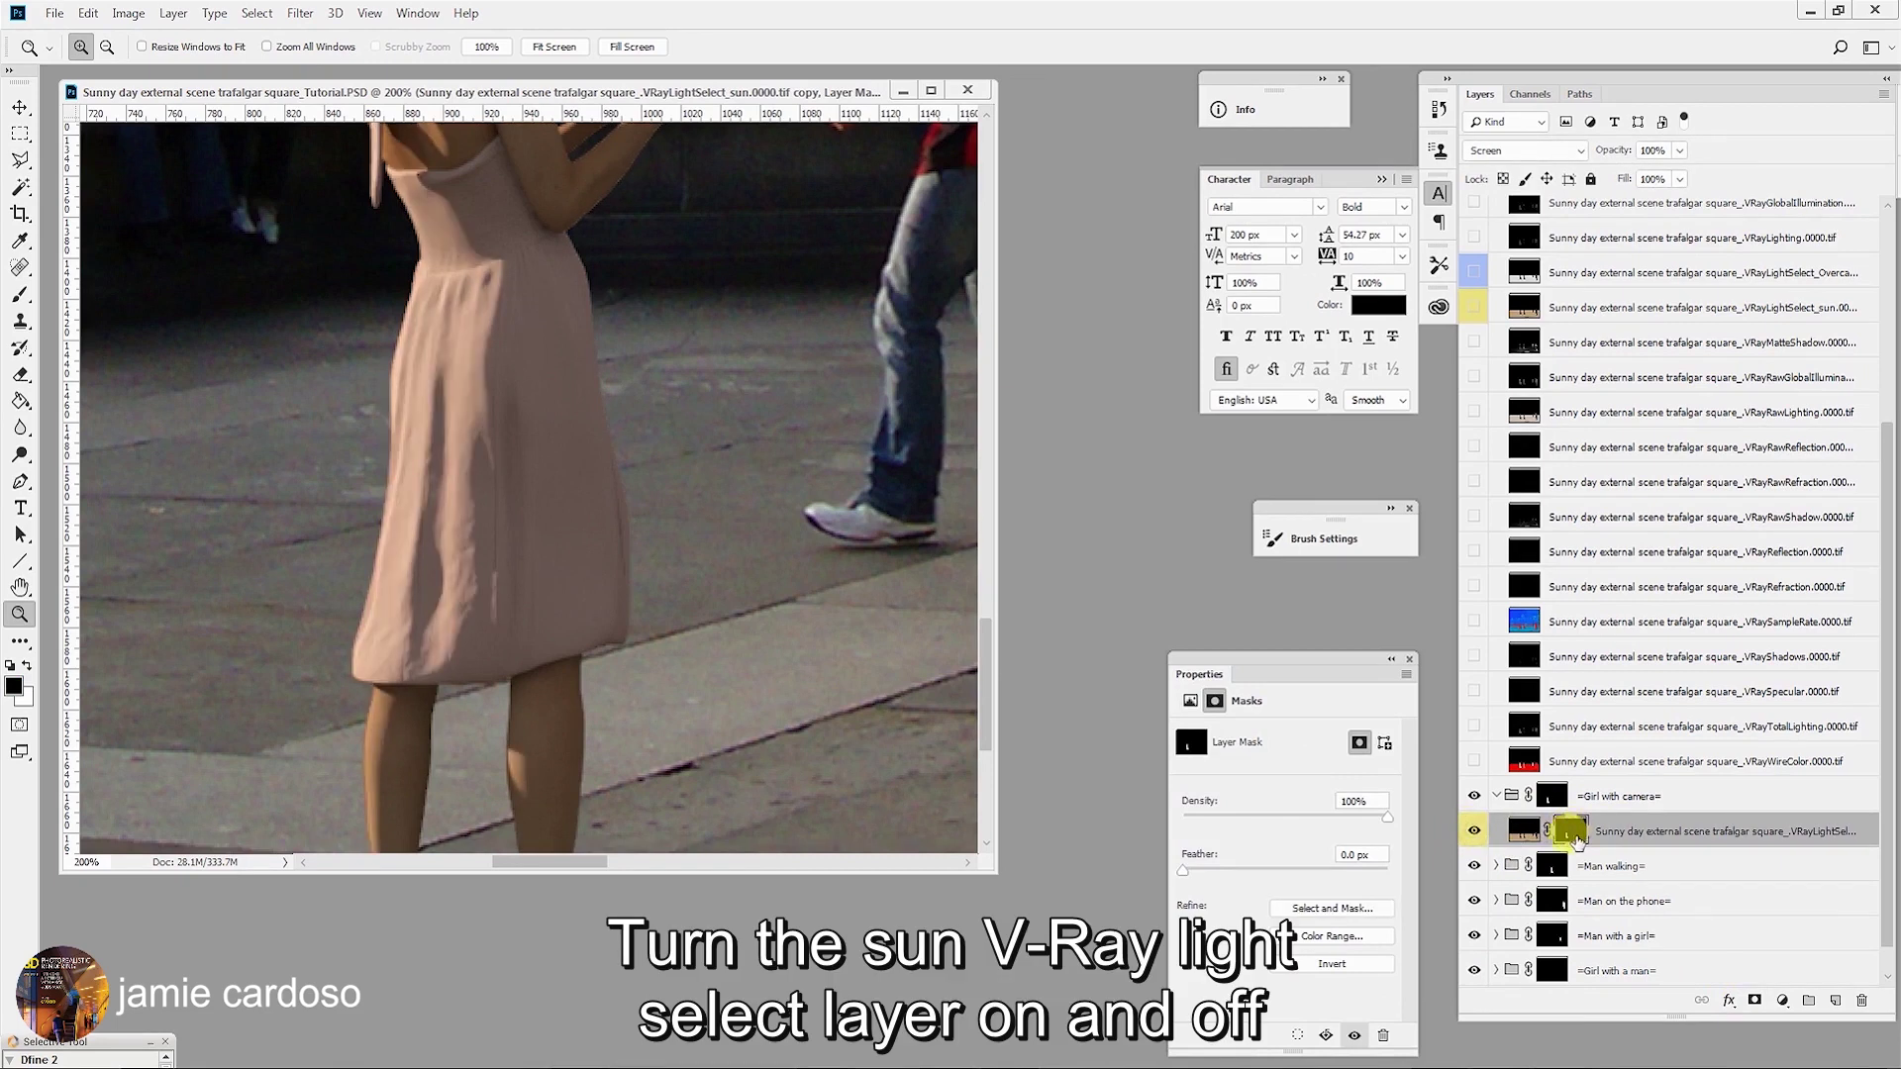
left_click(662, 542, "alt")
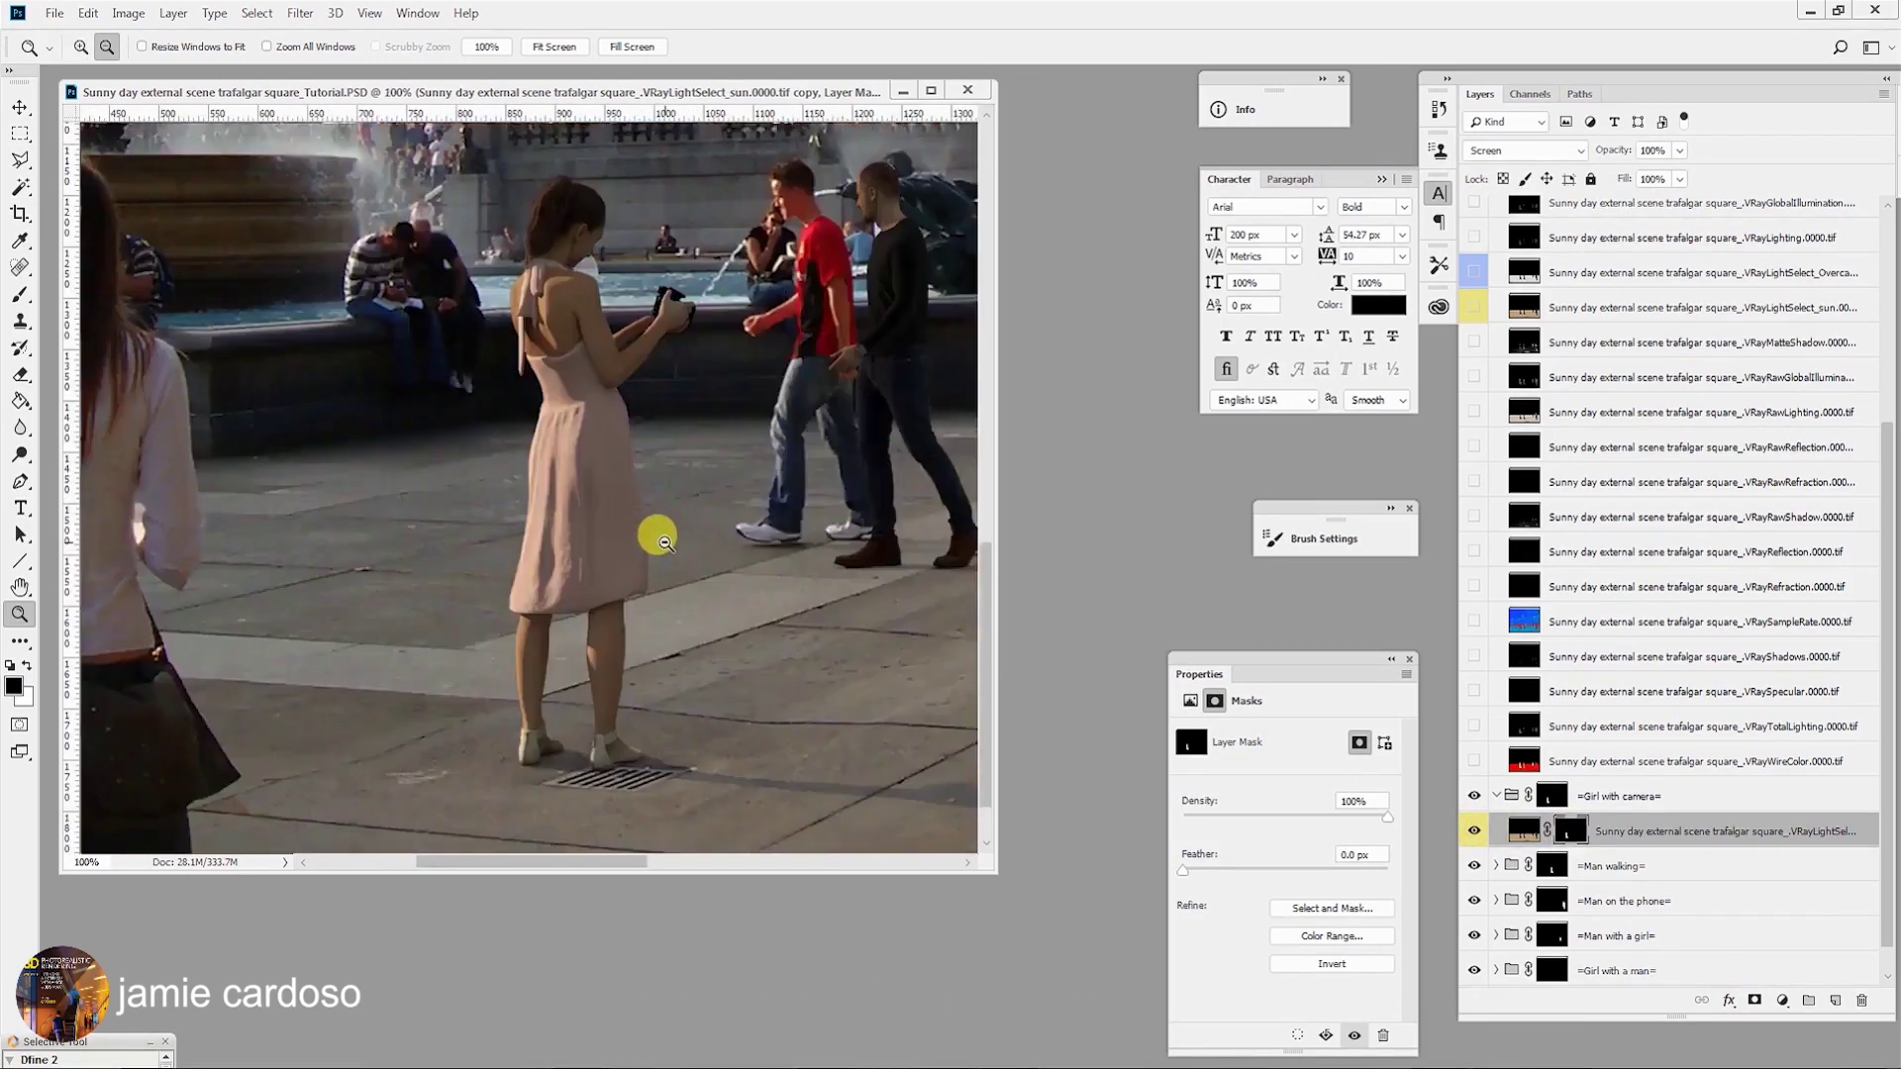
left_click(662, 542, "alt")
left_click(606, 451)
left_click(606, 450)
left_click(606, 450)
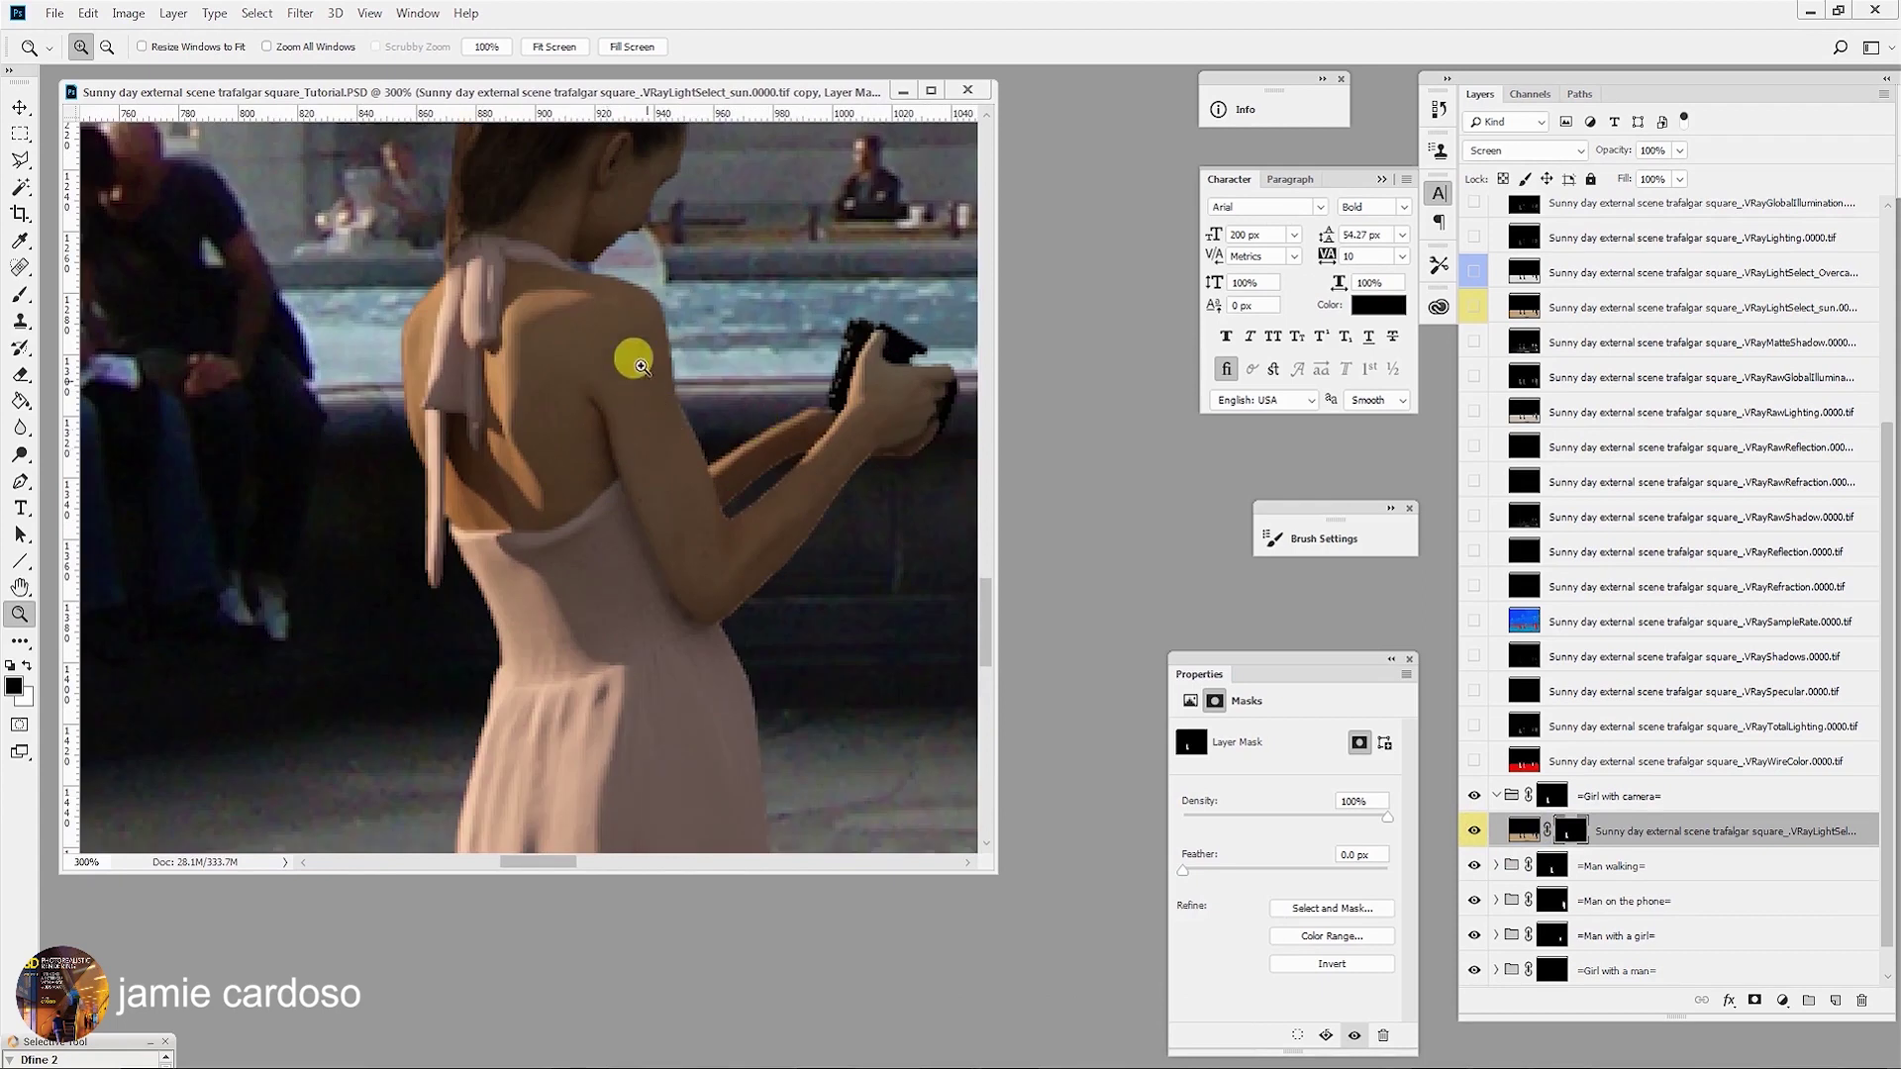
left_click(1473, 832)
left_click(1473, 833)
left_click(670, 607, "alt")
left_click(671, 607, "alt")
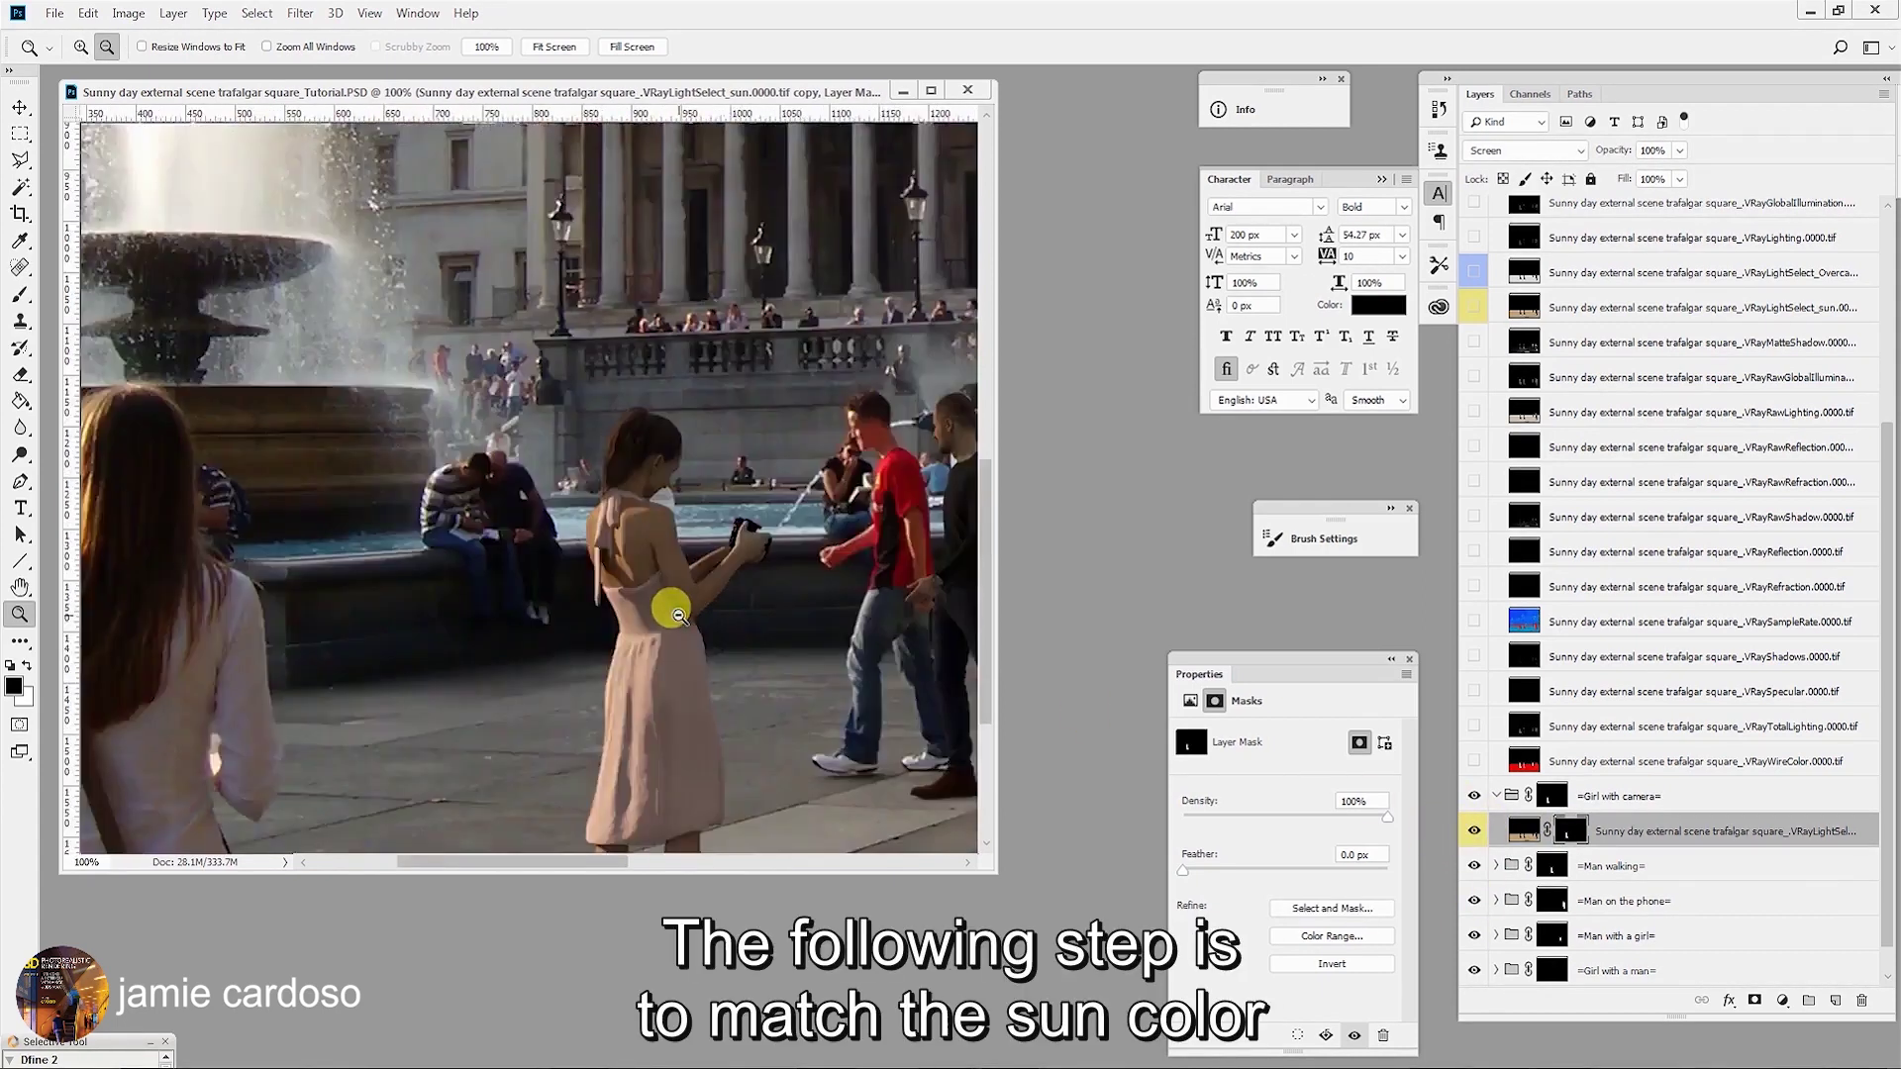
Examine the sunlit hair, shirt and skin tones of the photographed long-haired girl as a reference for the 3D girl with camera.
left_click(671, 607, "alt")
left_click_drag(670, 607, 642, 408)
left_click(565, 421)
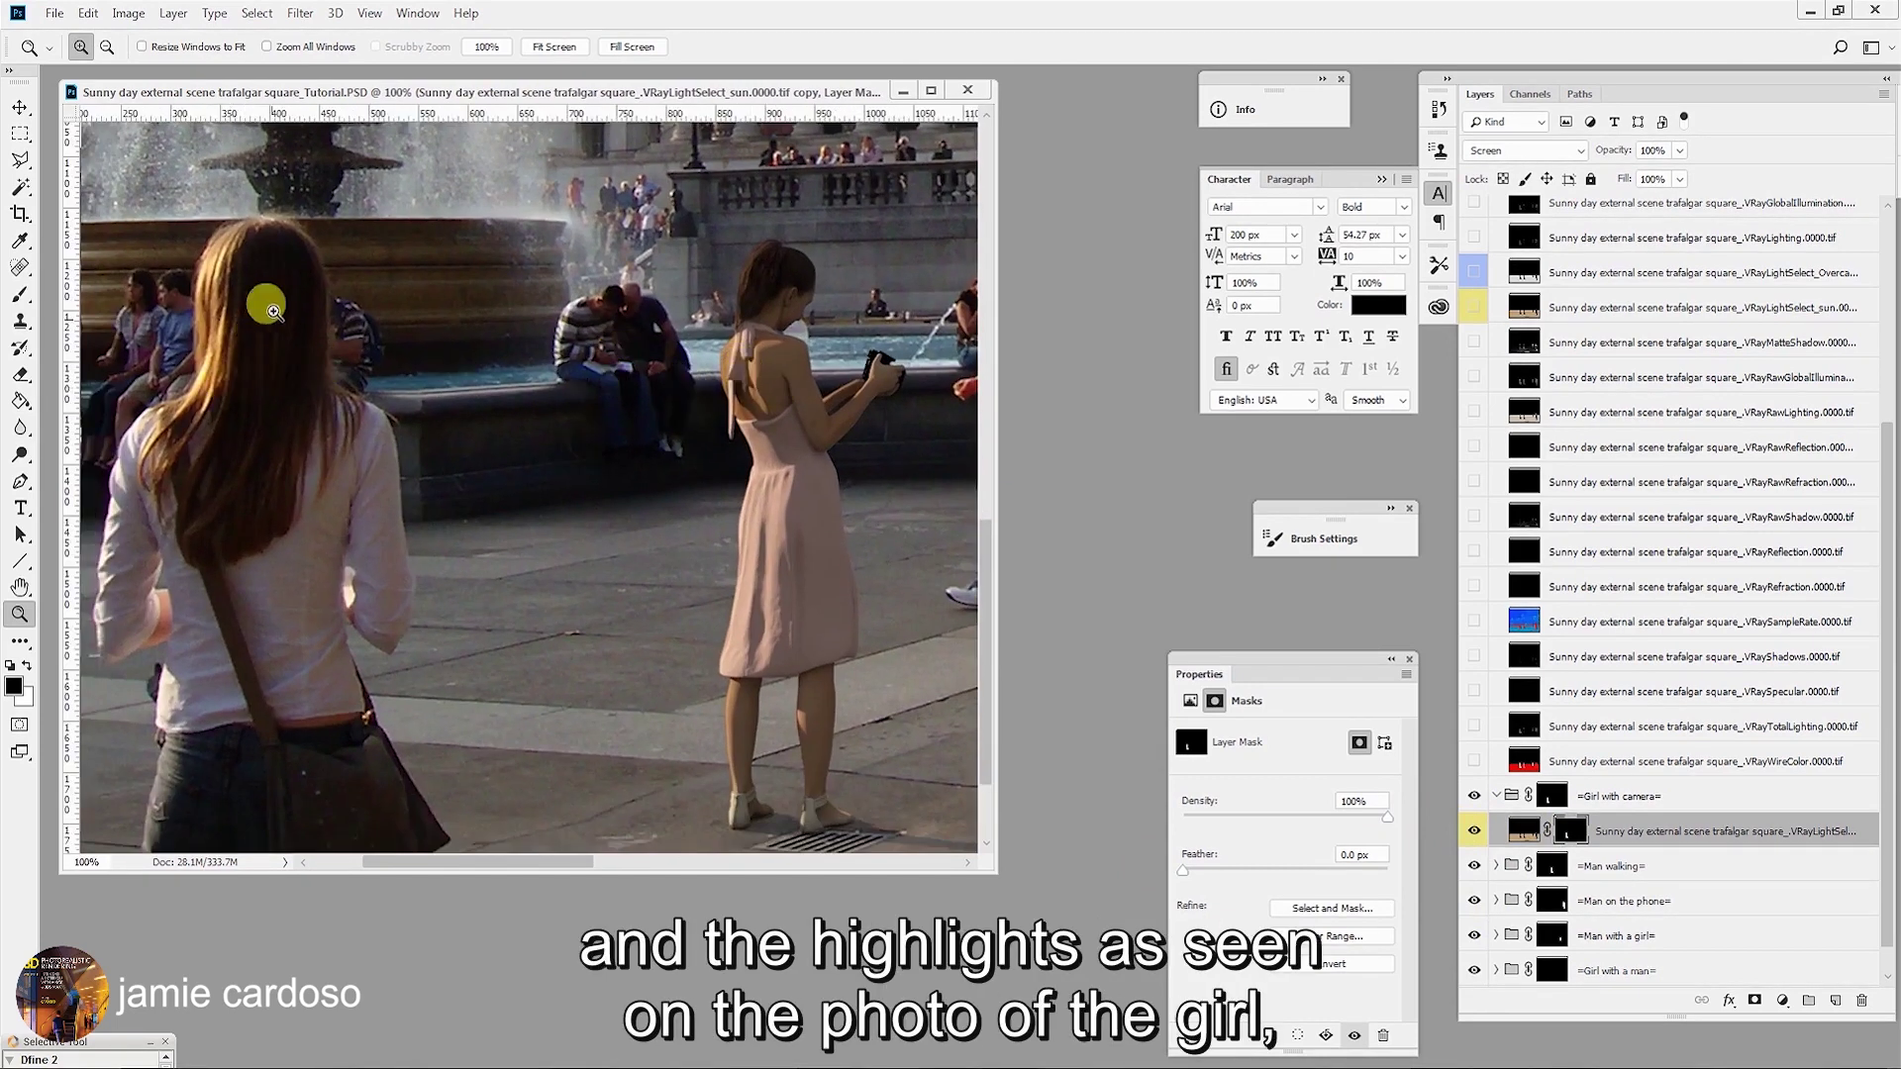
left_click(348, 608)
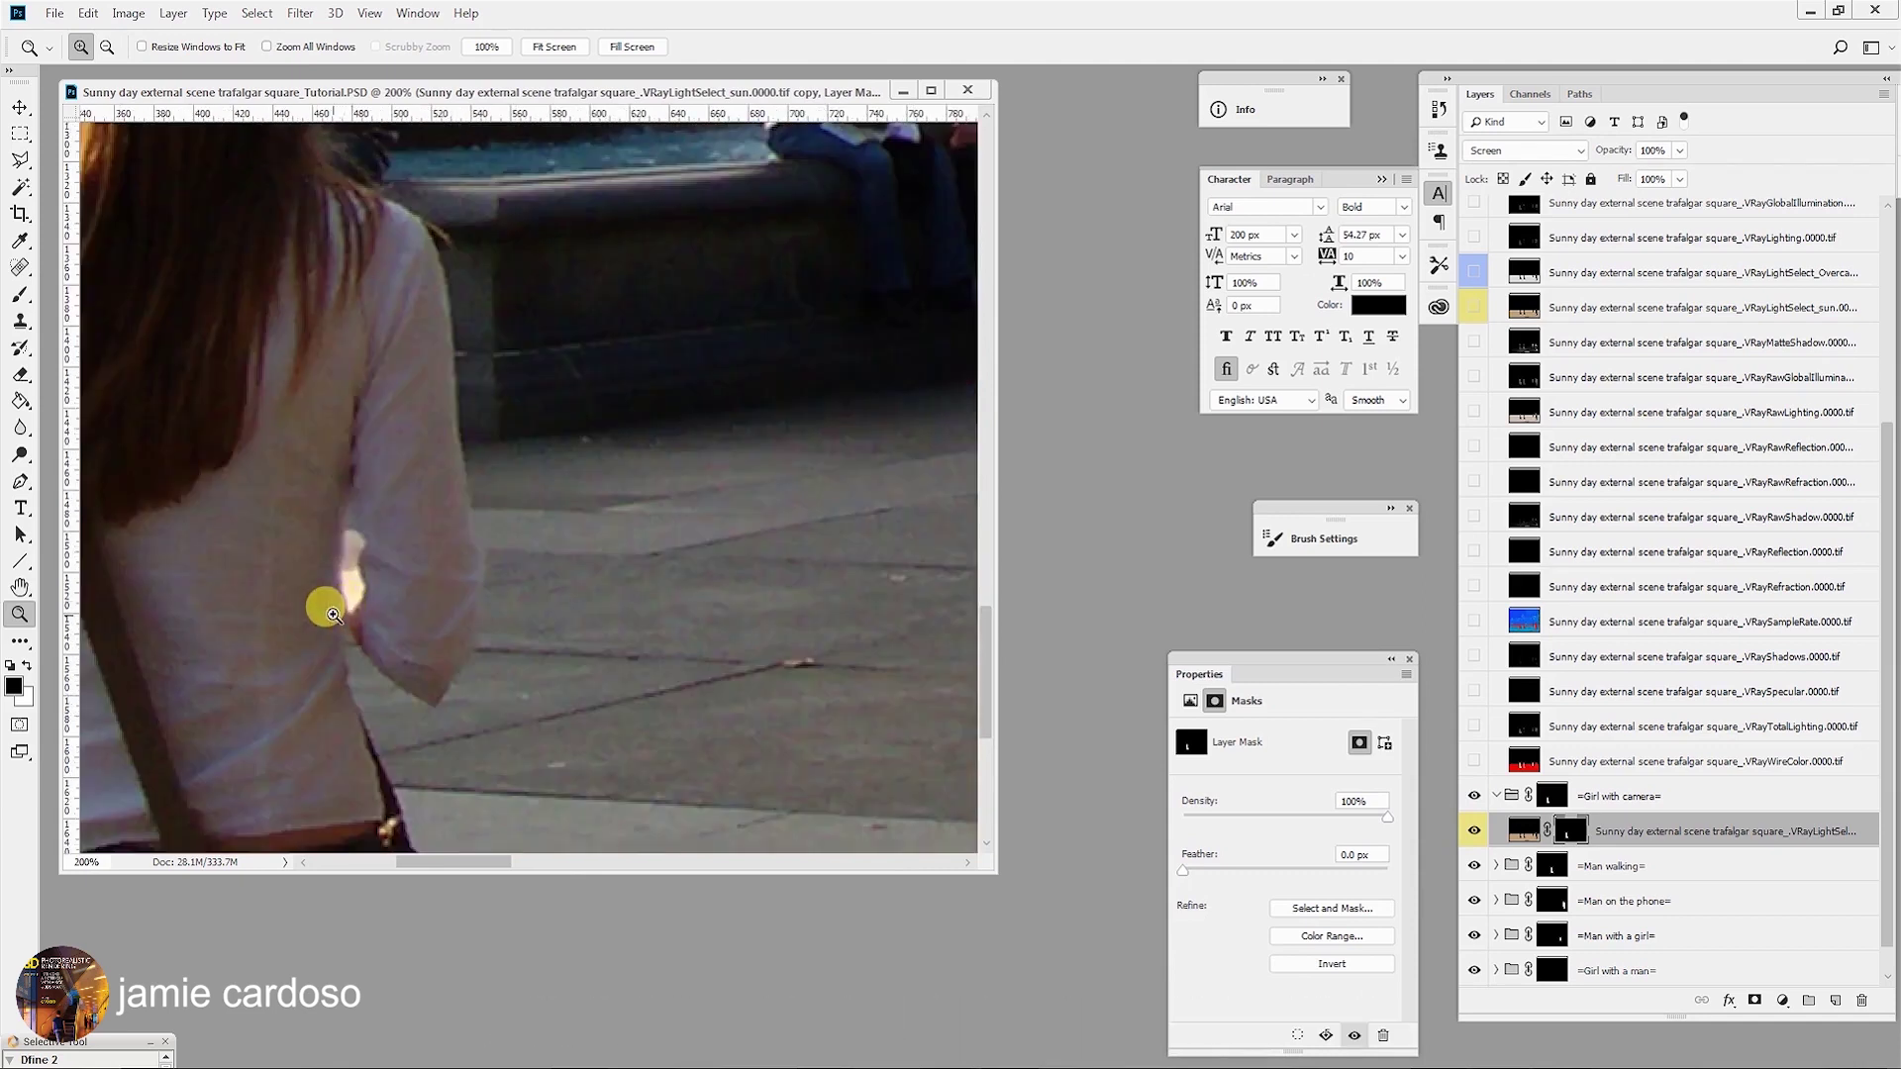
left_click(363, 592, "alt")
left_click(362, 592, "alt")
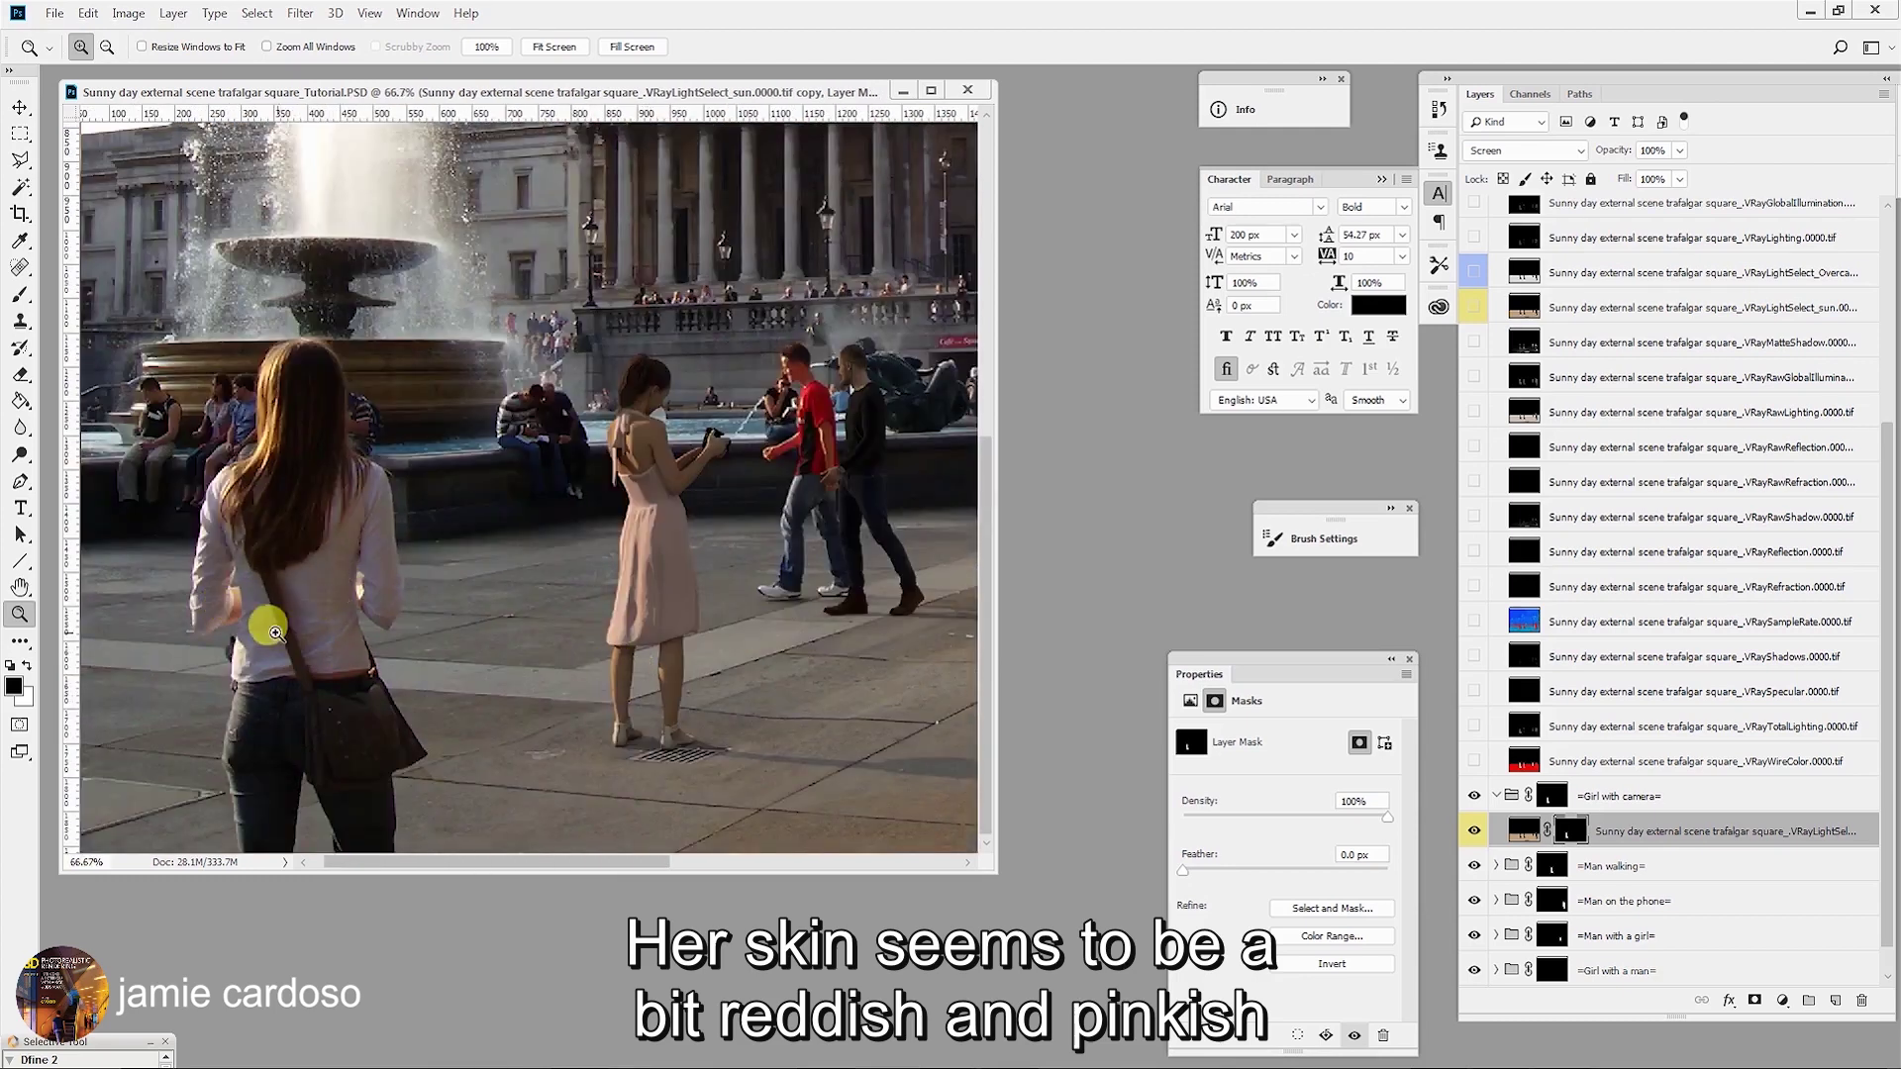
left_click(188, 606)
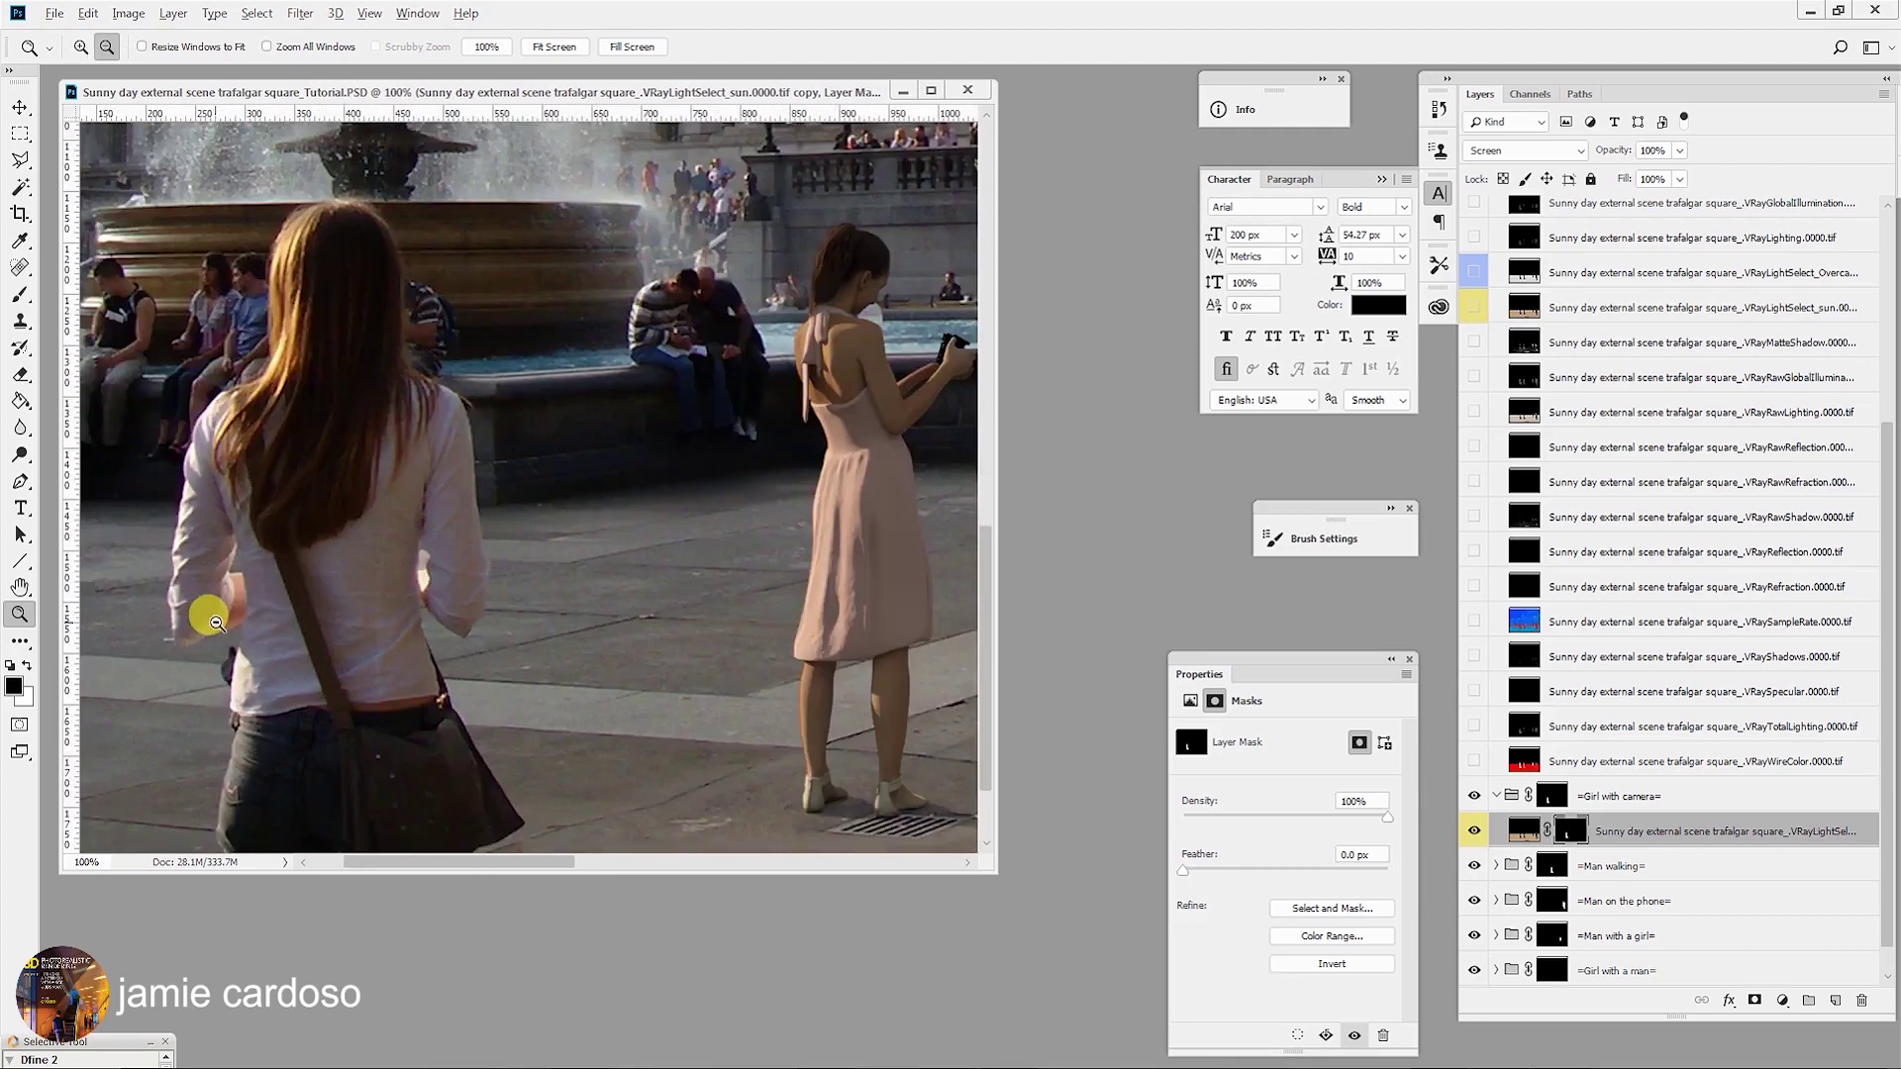
left_click(204, 607, "alt")
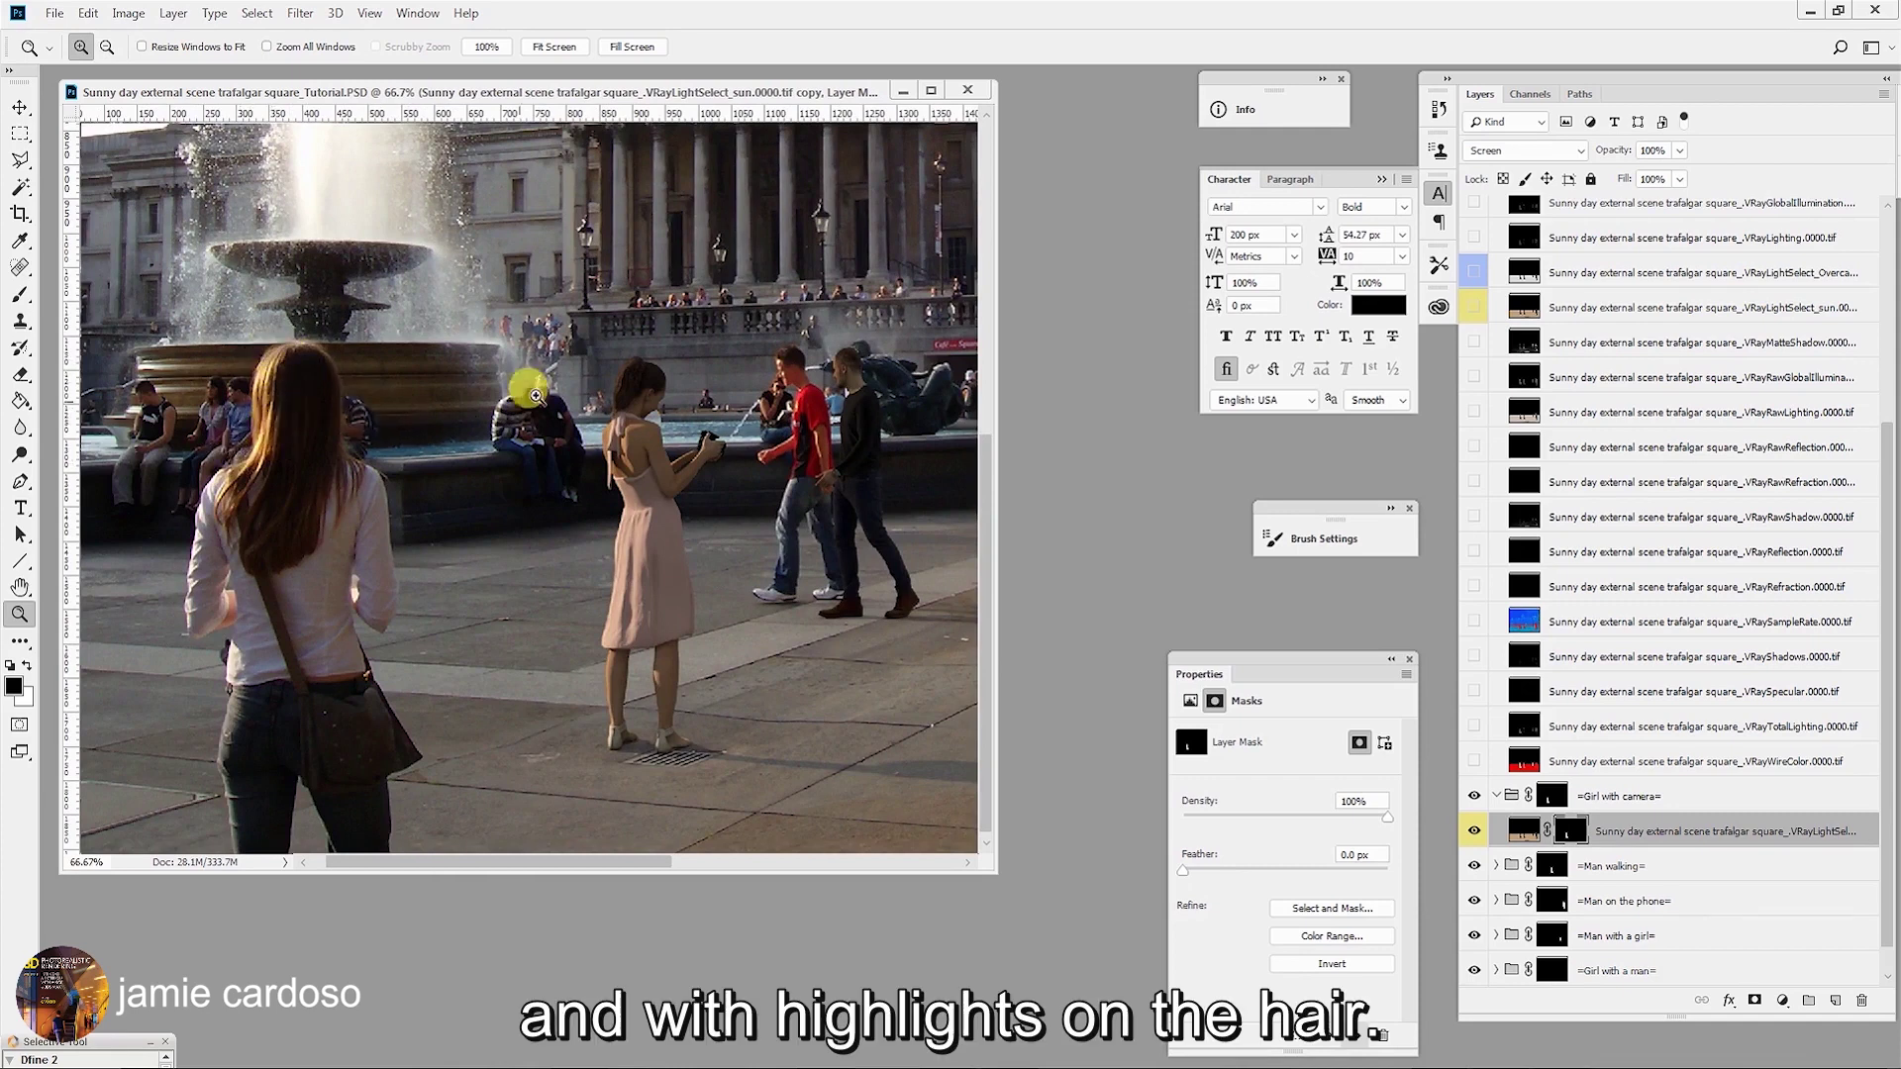
left_click(582, 426)
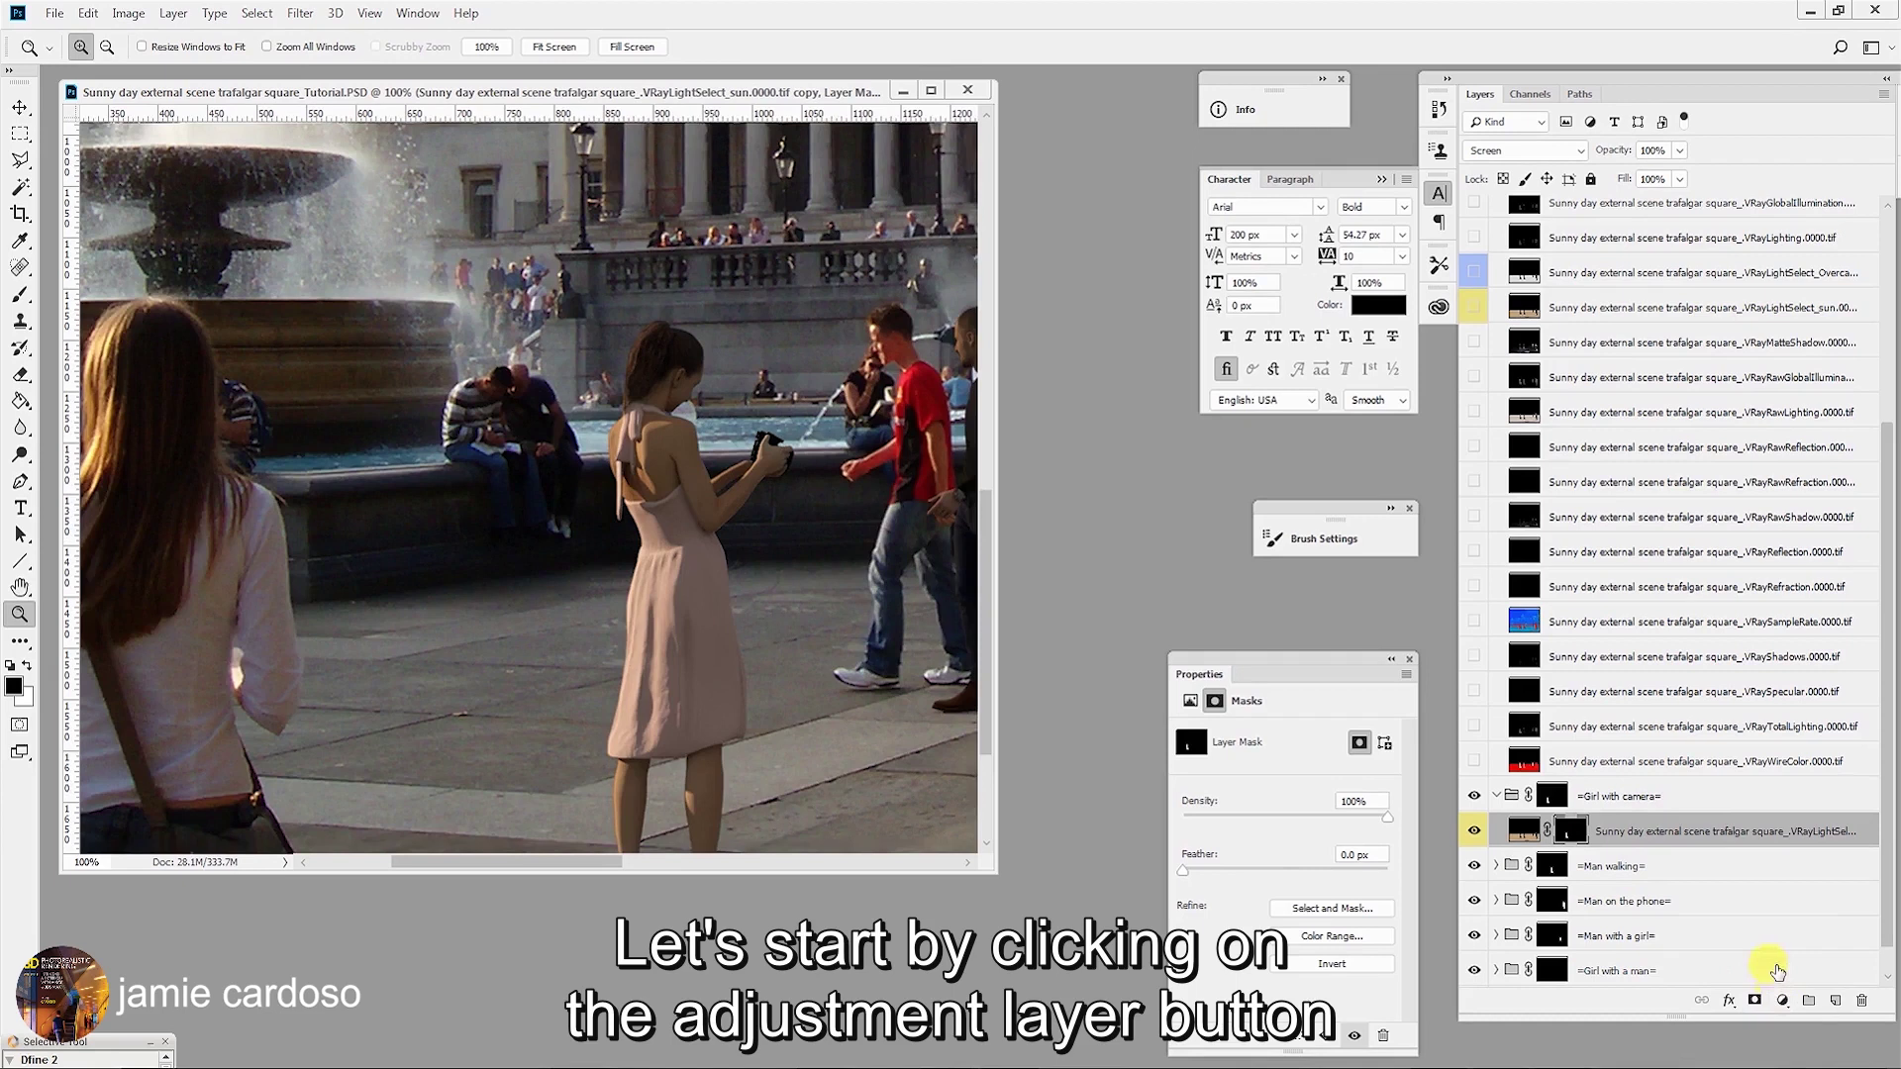
Add a Levels adjustment layer above the VRayLightSelect_sun copy and clip it to that layer.
left_click(1783, 1002)
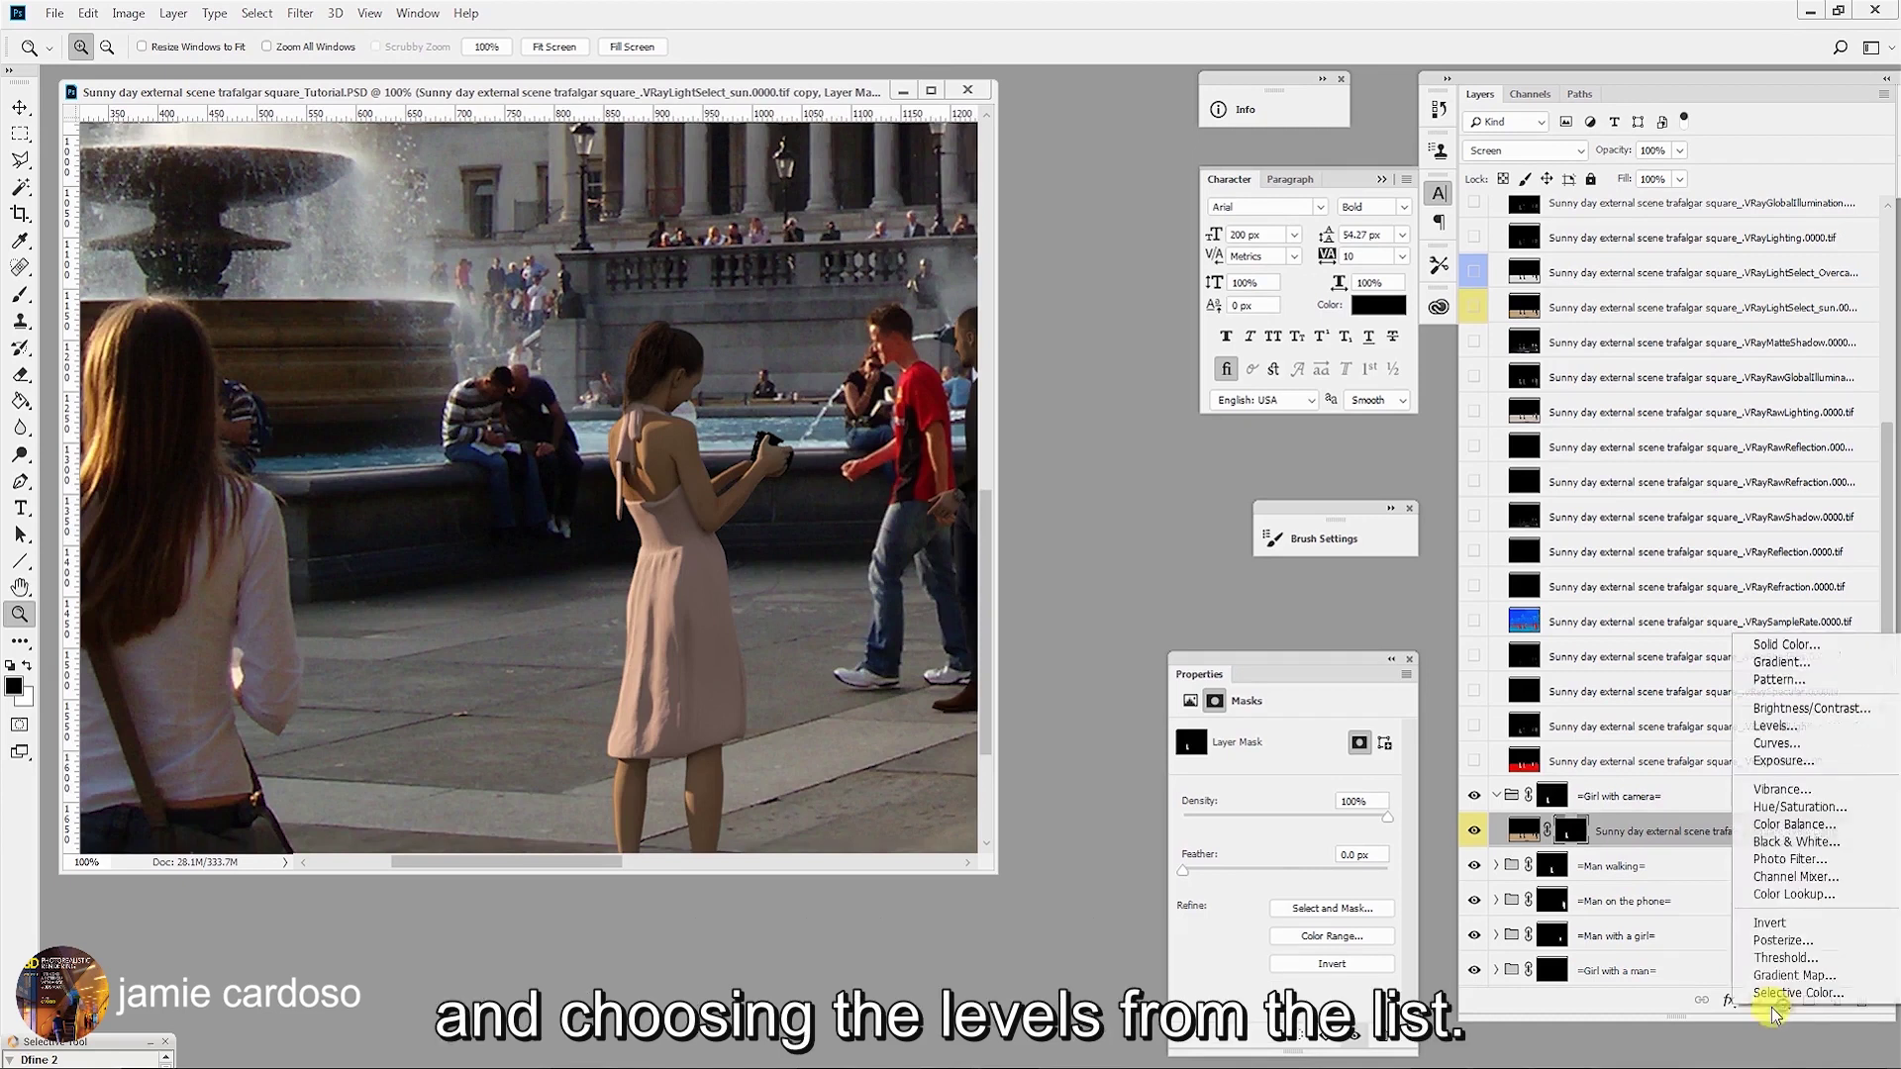
left_click(1774, 729)
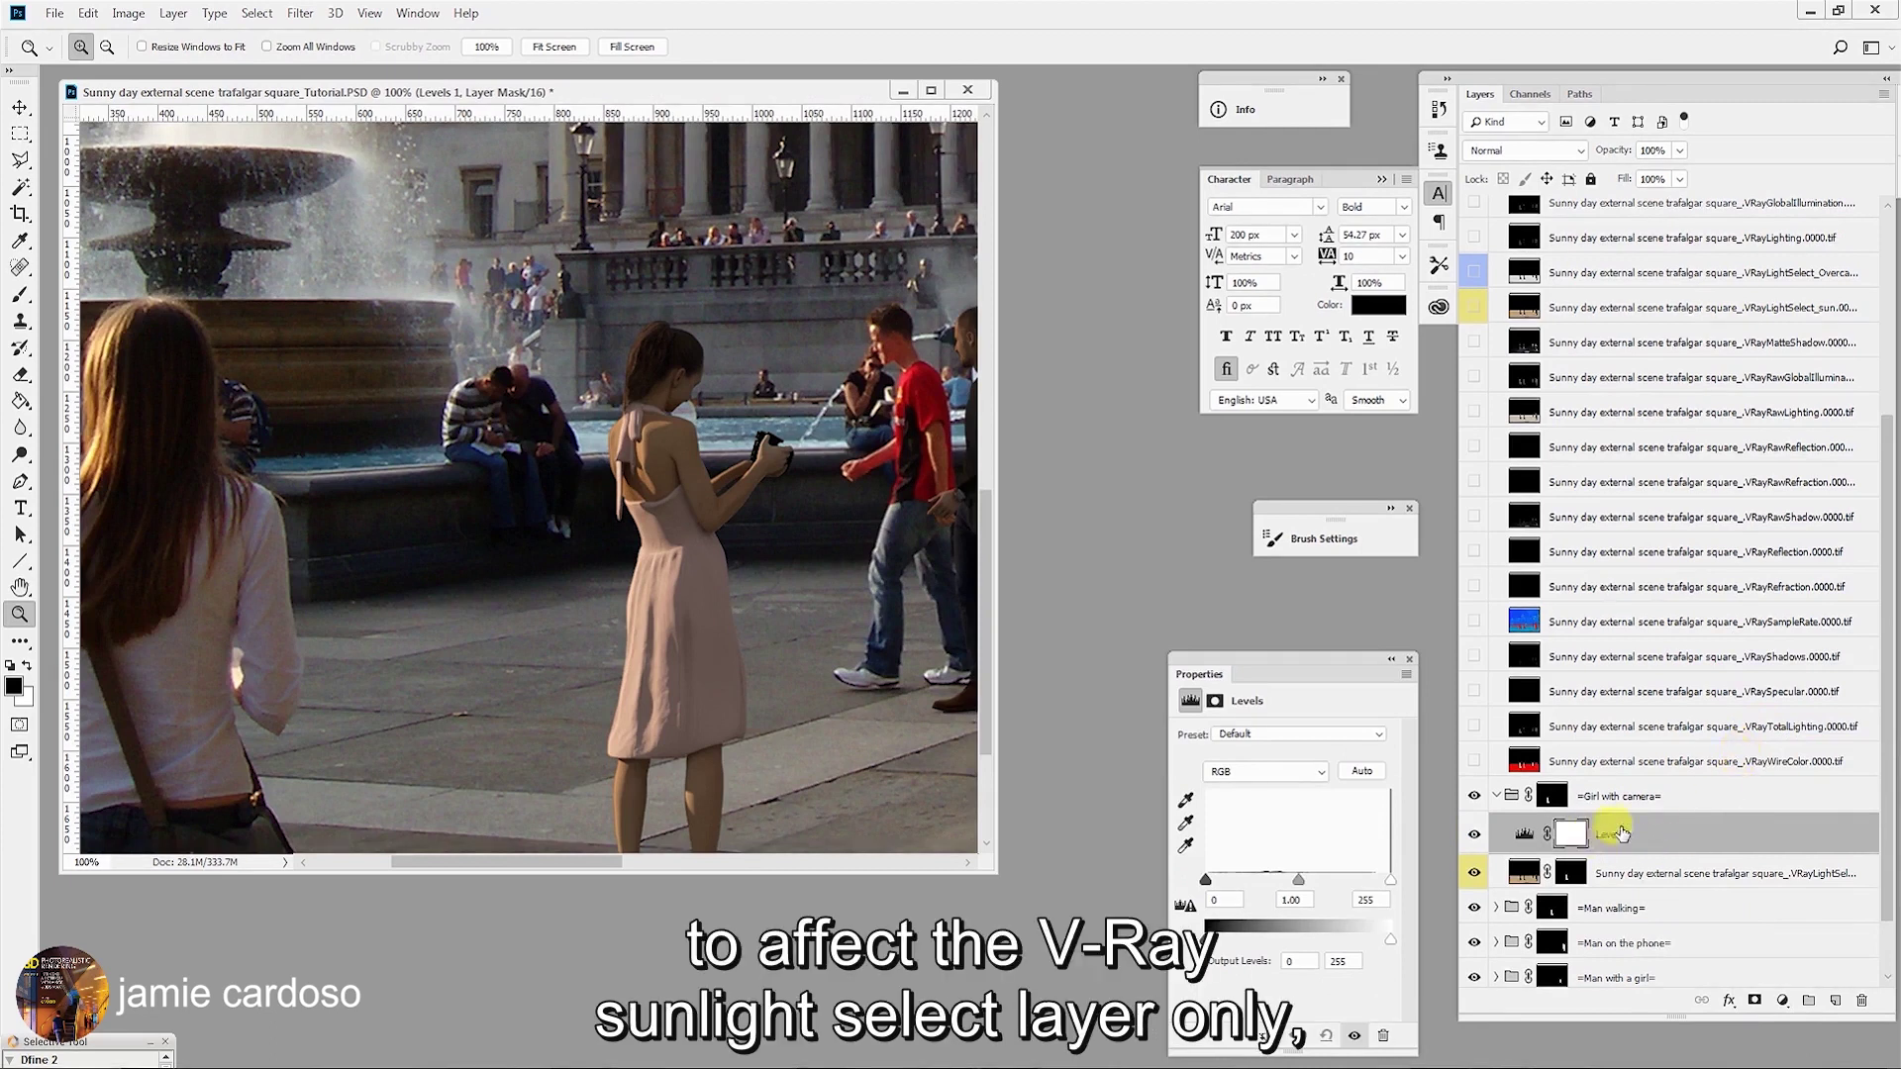
left_click(1673, 850, "alt")
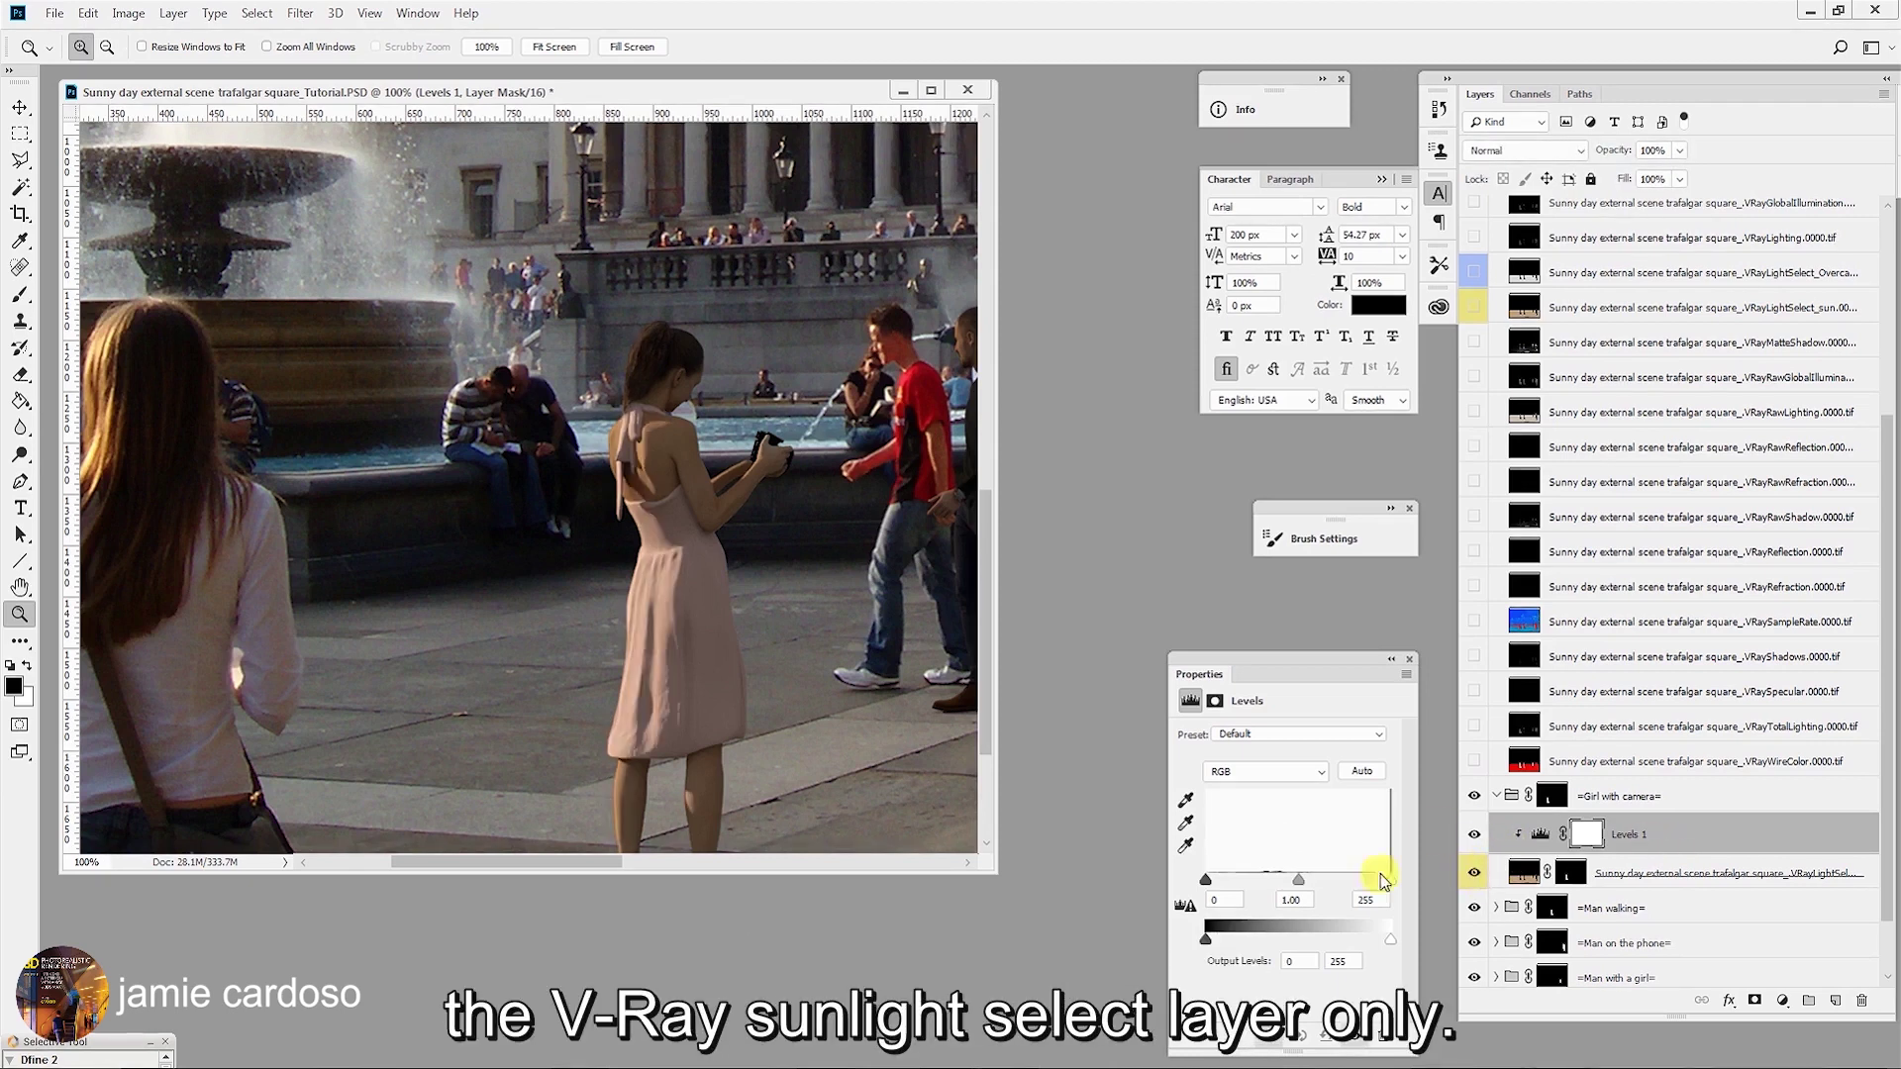
Brighten the girl's sunlight by setting the clipped Levels layer's white input level to 101.
left_click(1635, 886)
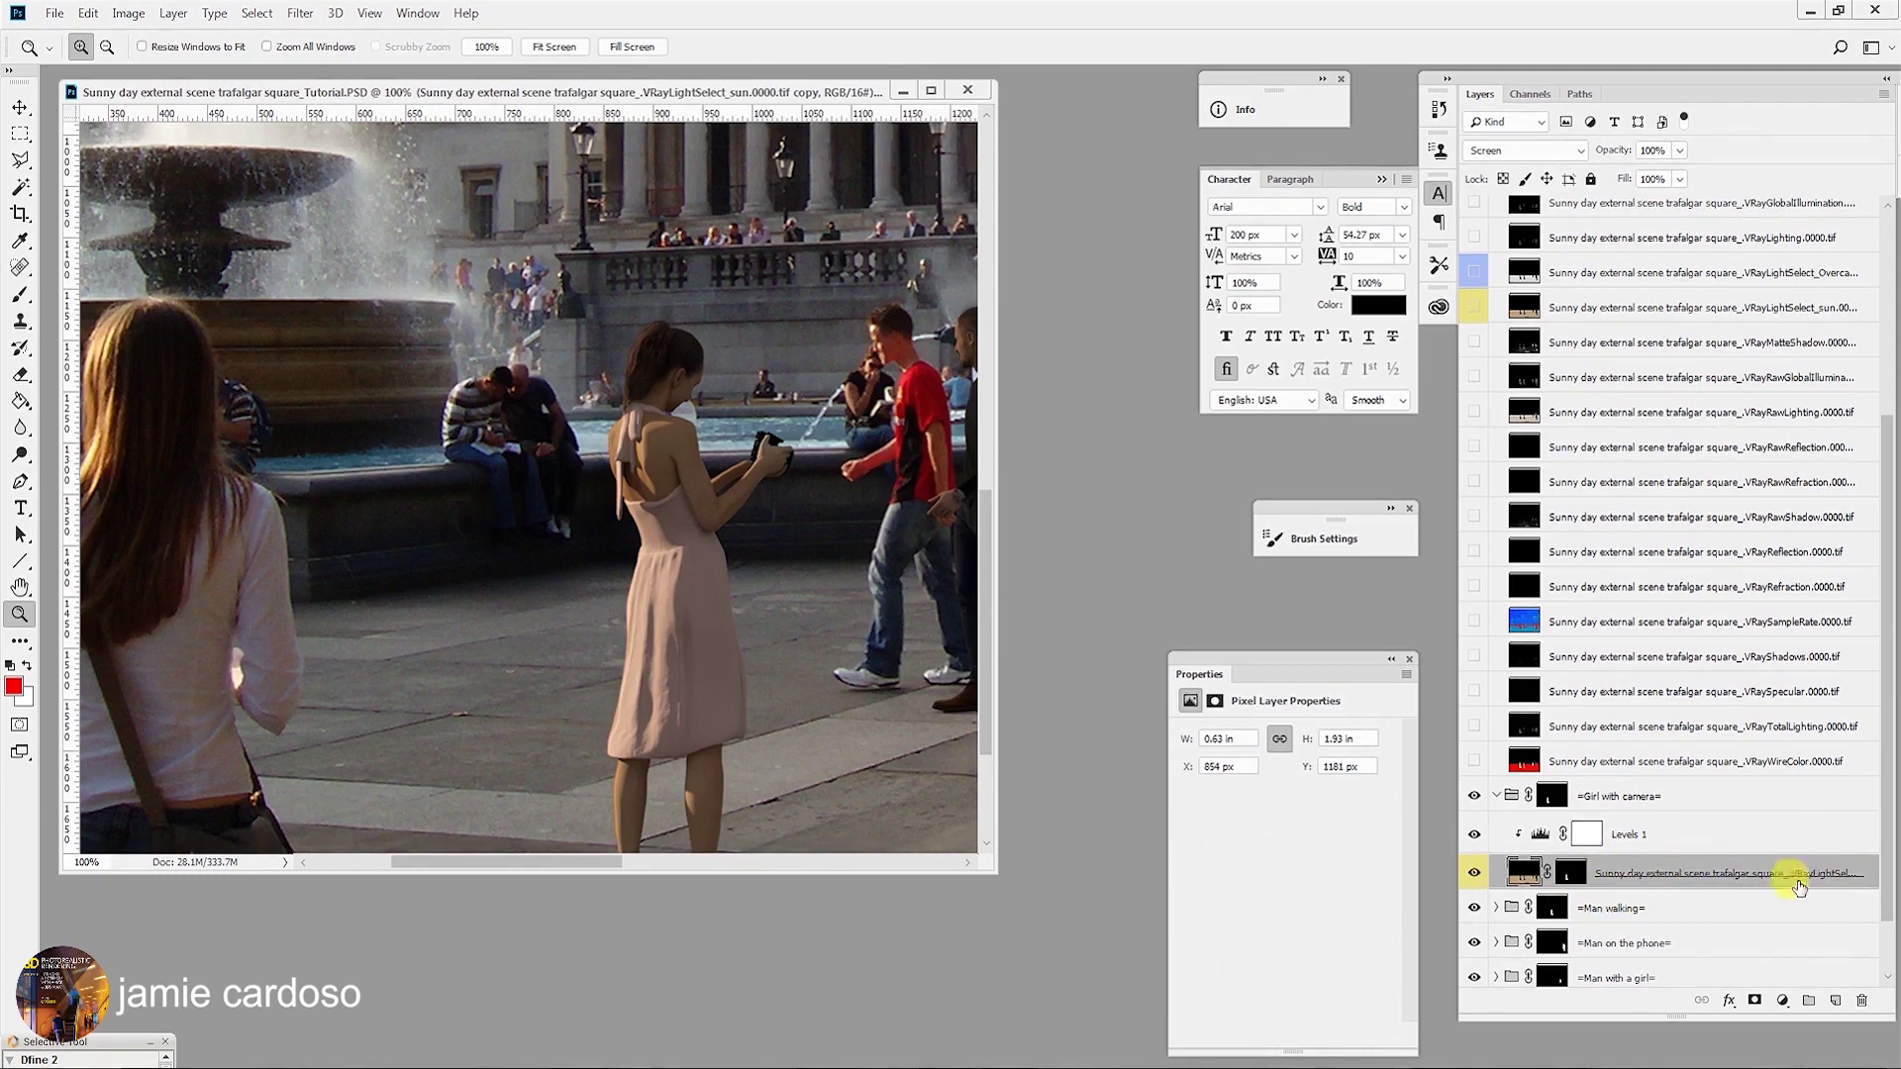
left_click(1520, 834)
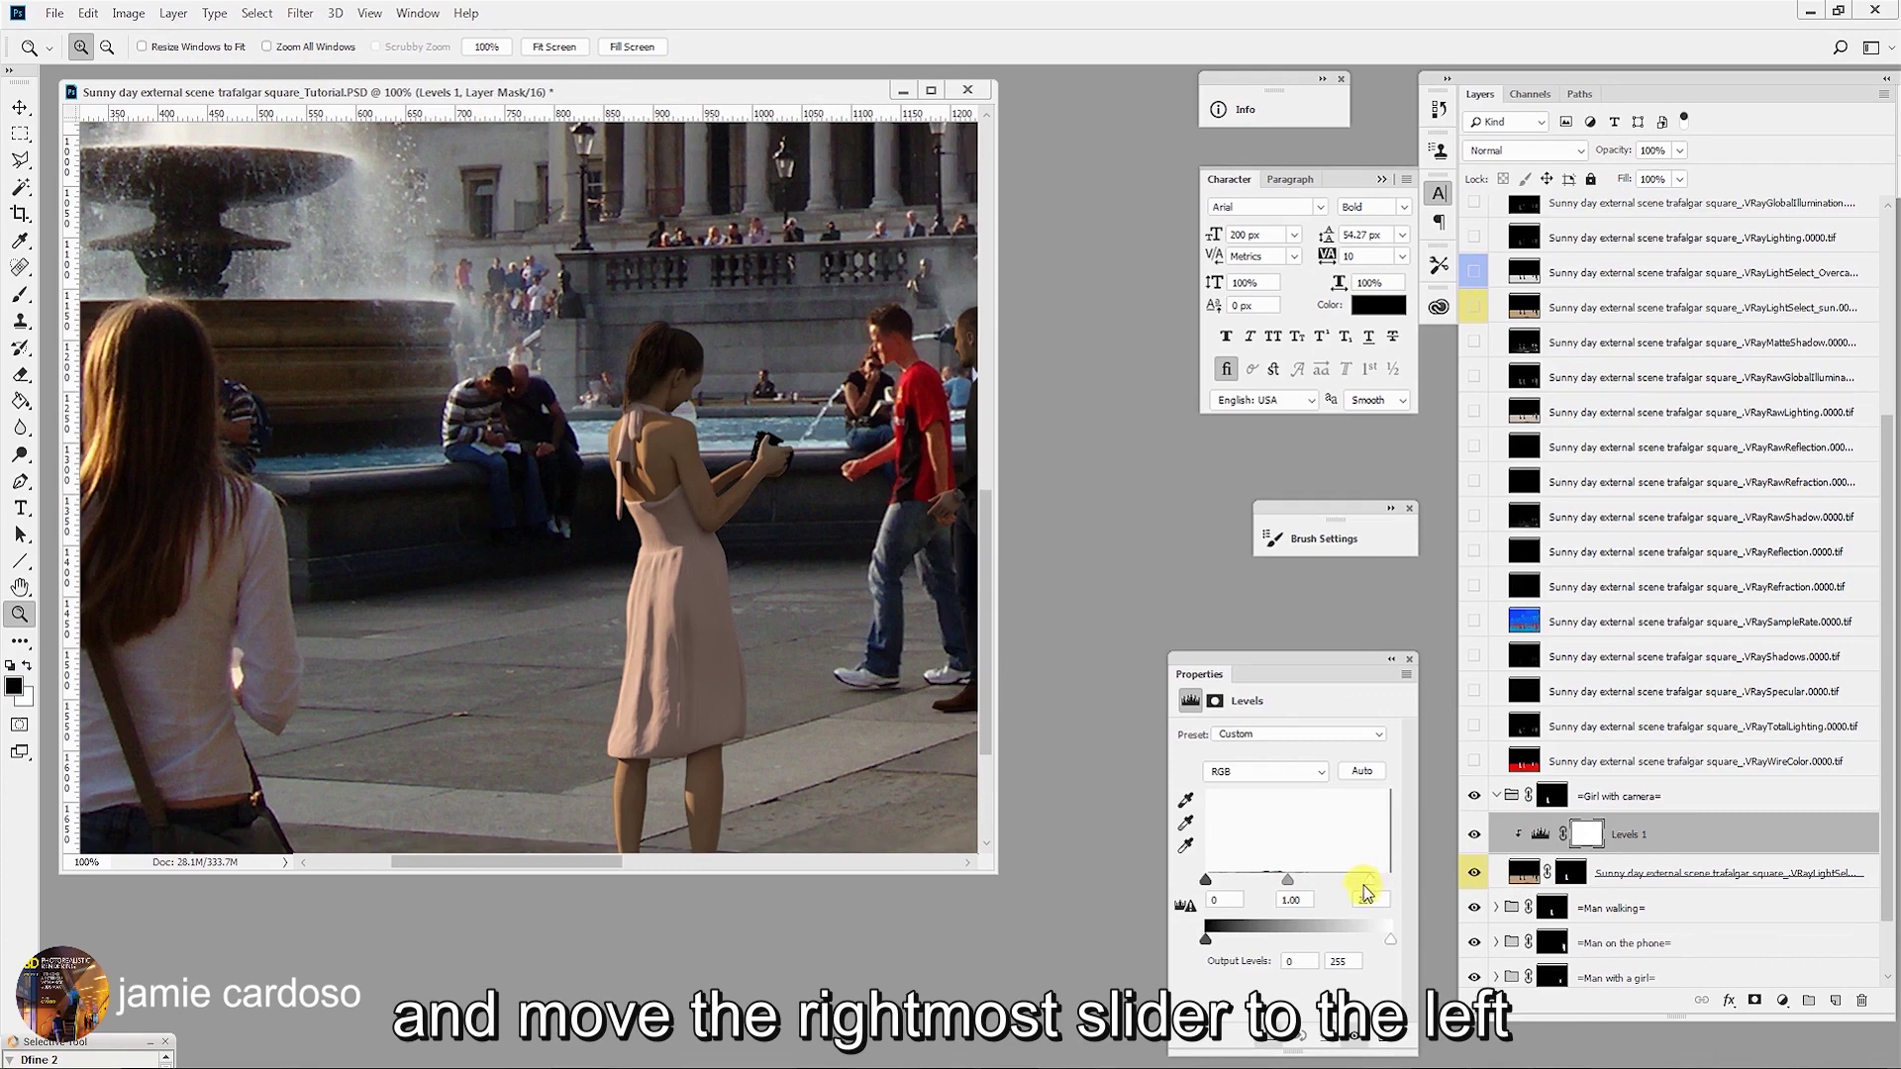
left_click_drag(1346, 886, 1292, 889)
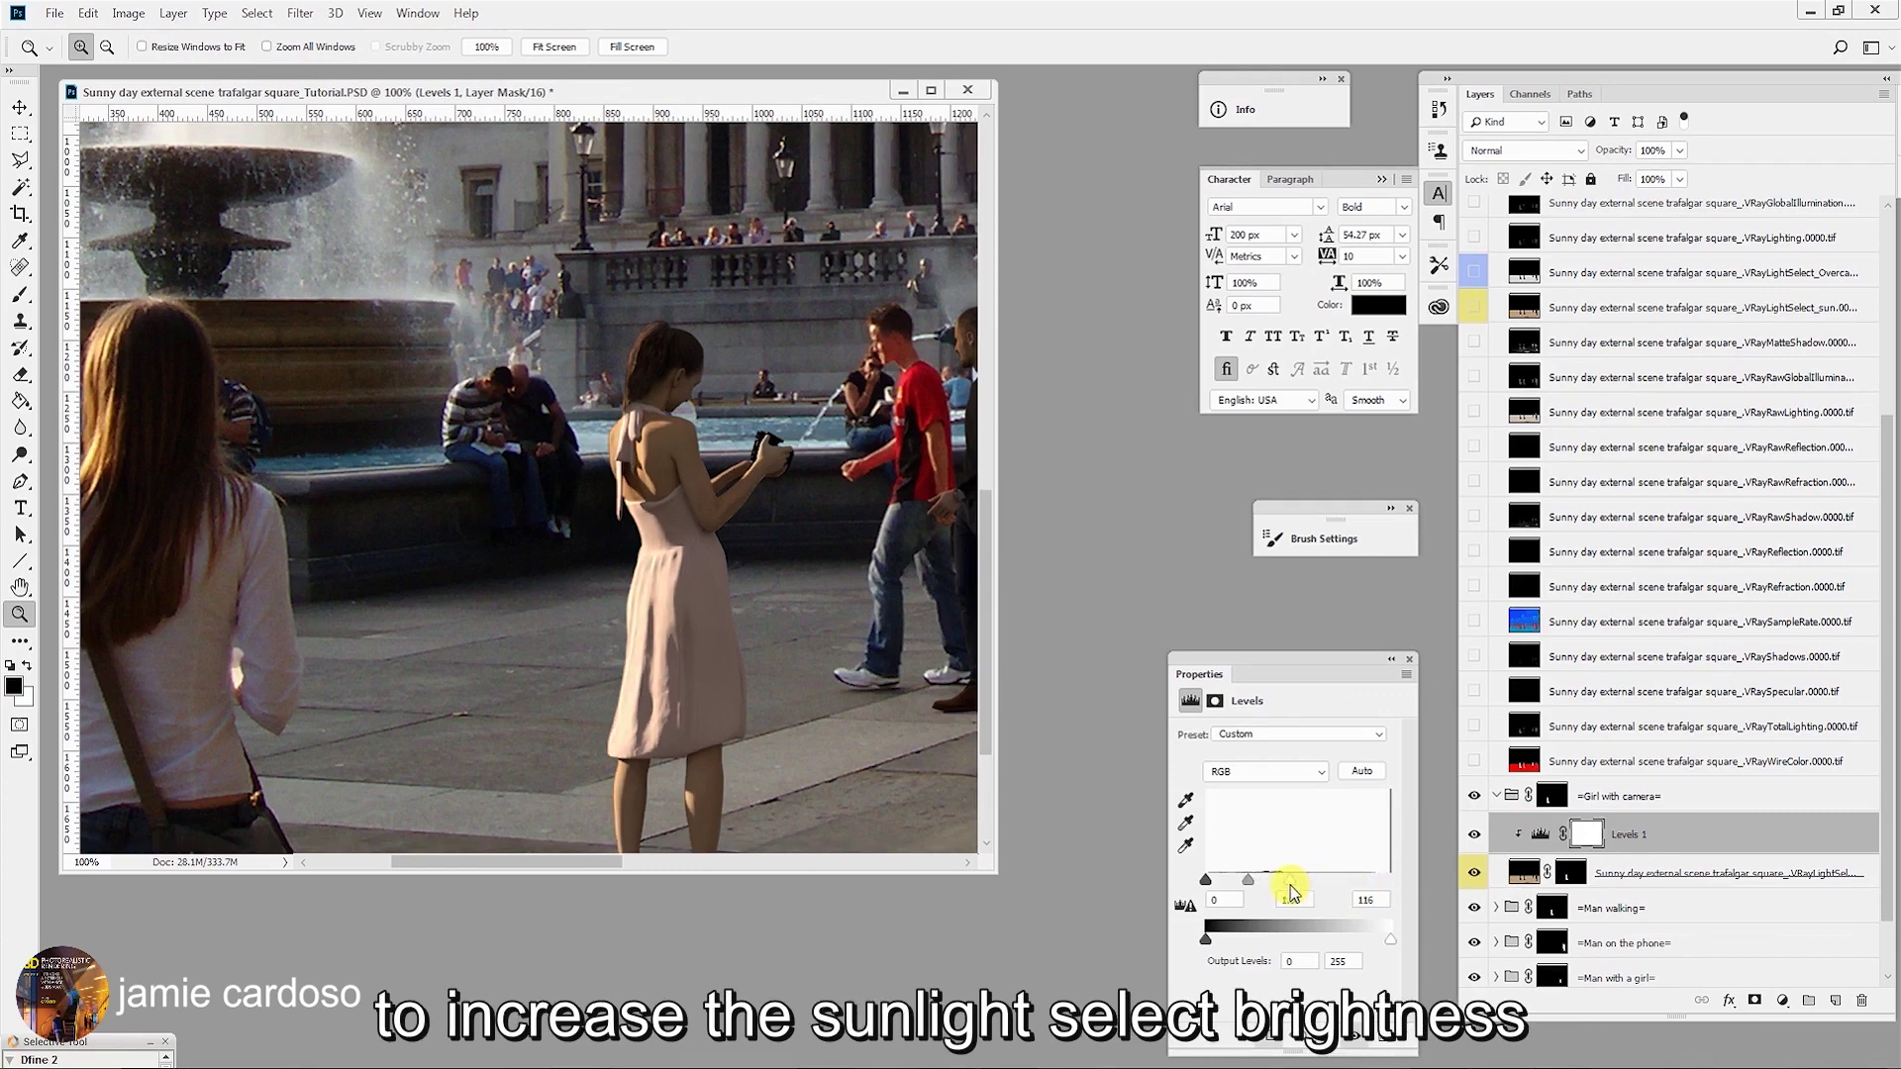
left_click_drag(446, 564, 549, 492)
key("ctrl+r")
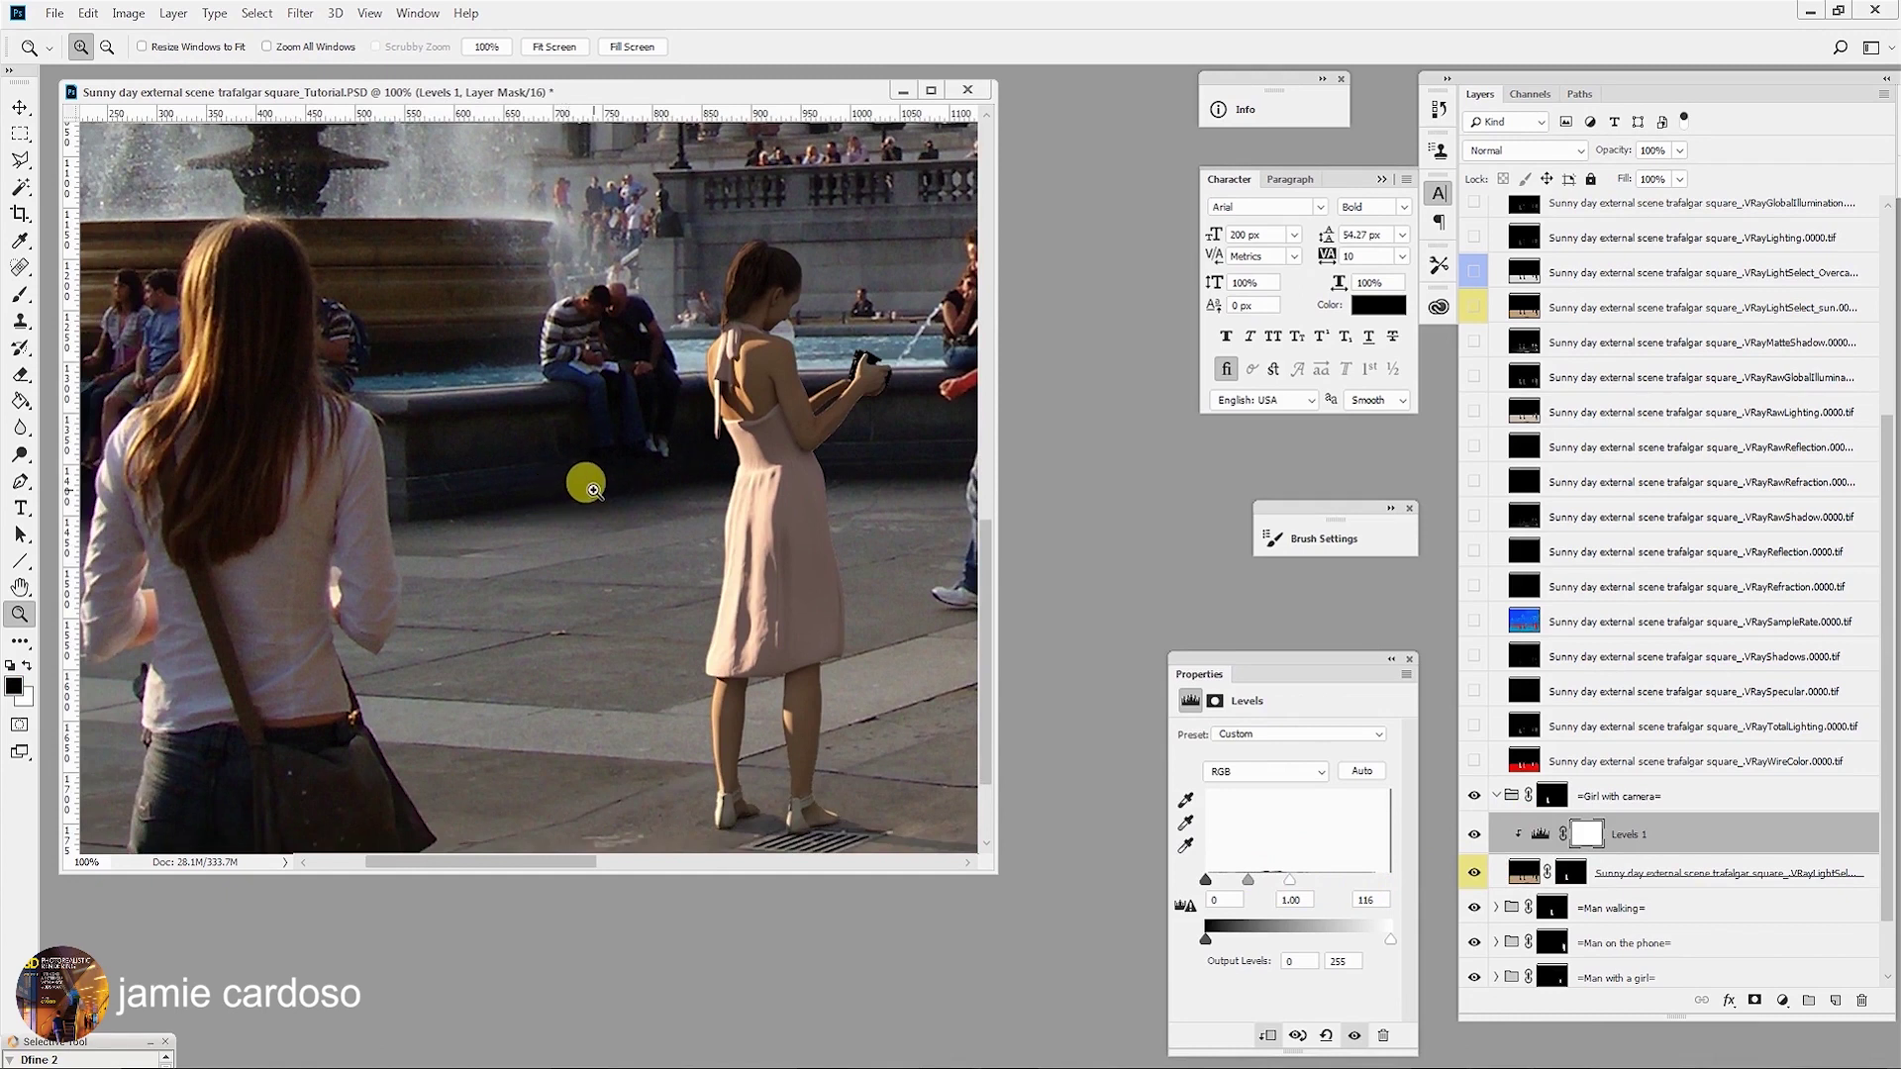
left_click_drag(531, 476, 583, 428)
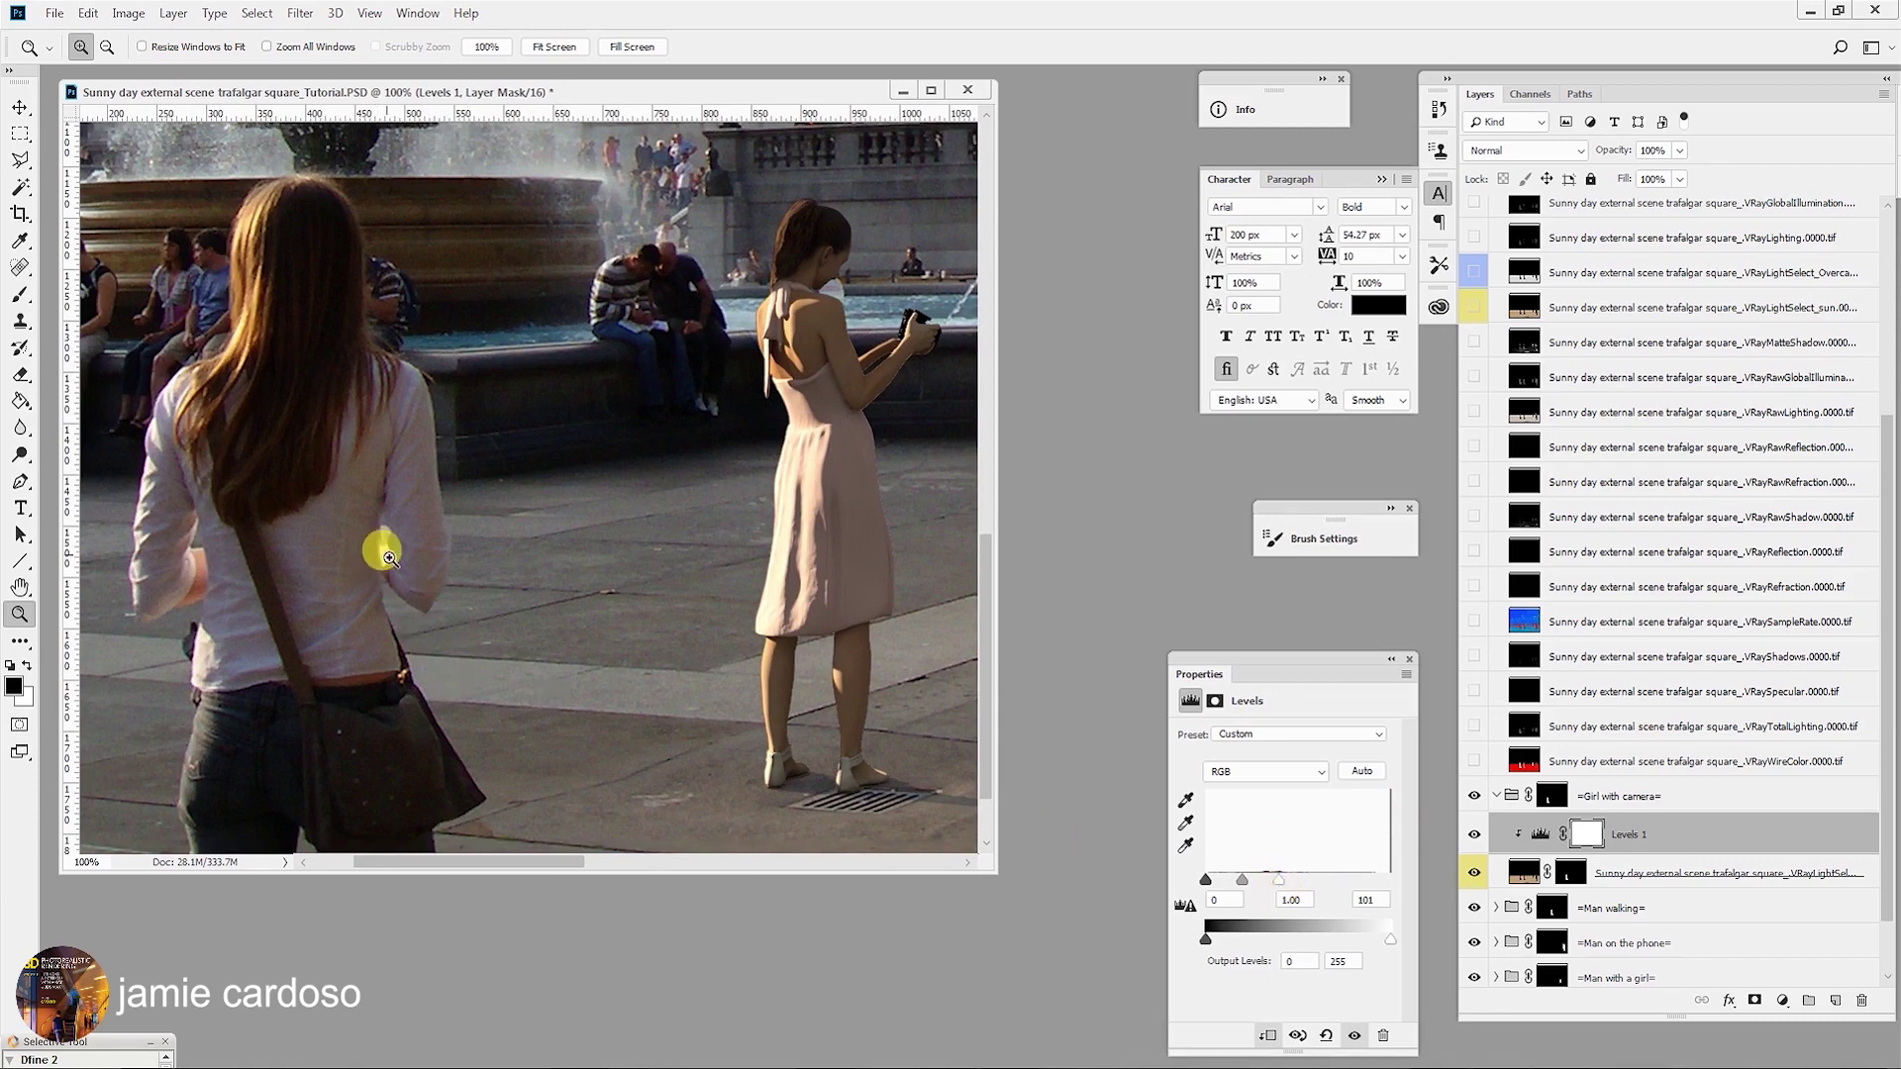
Target the sun layer's mask and set up the Brush tool with 100% opacity and a size of 10.
left_click(835, 280)
left_click(903, 440)
left_click_drag(891, 492, 624, 446)
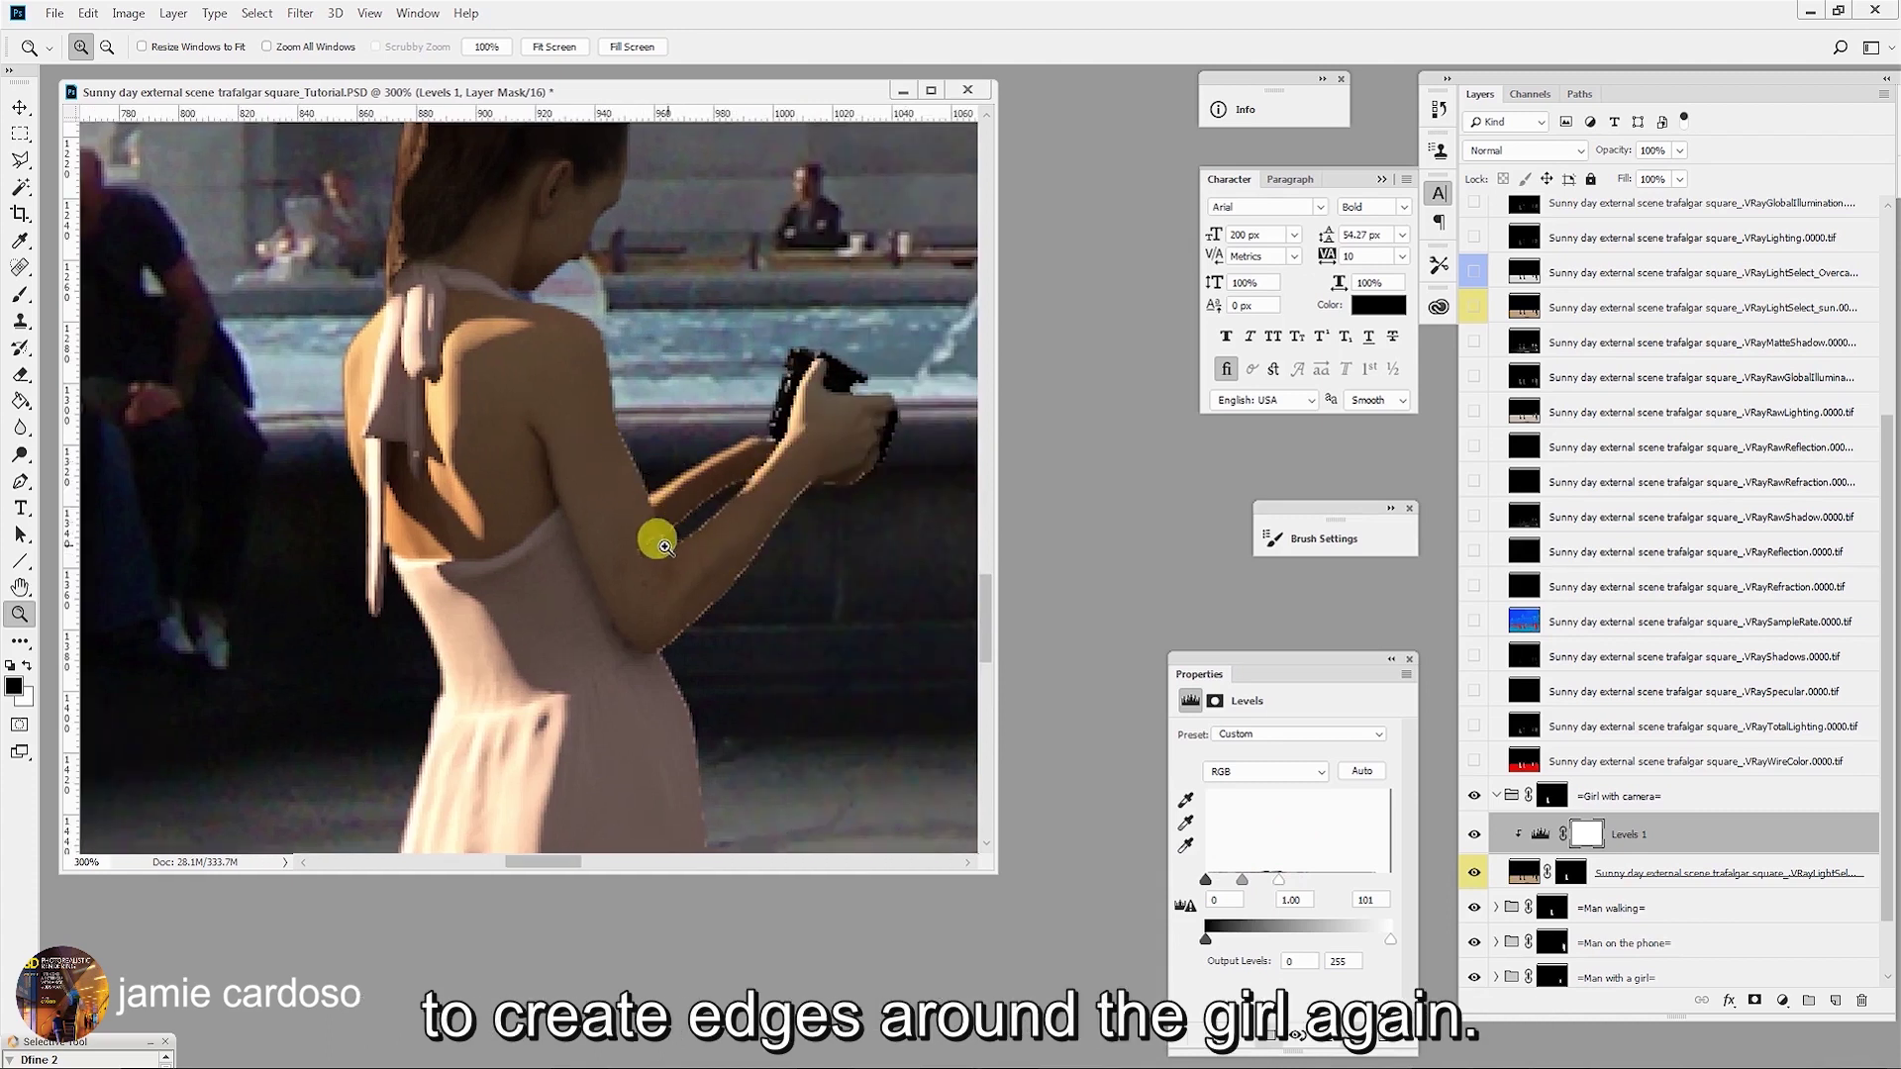
left_click(1571, 873)
left_click(777, 609)
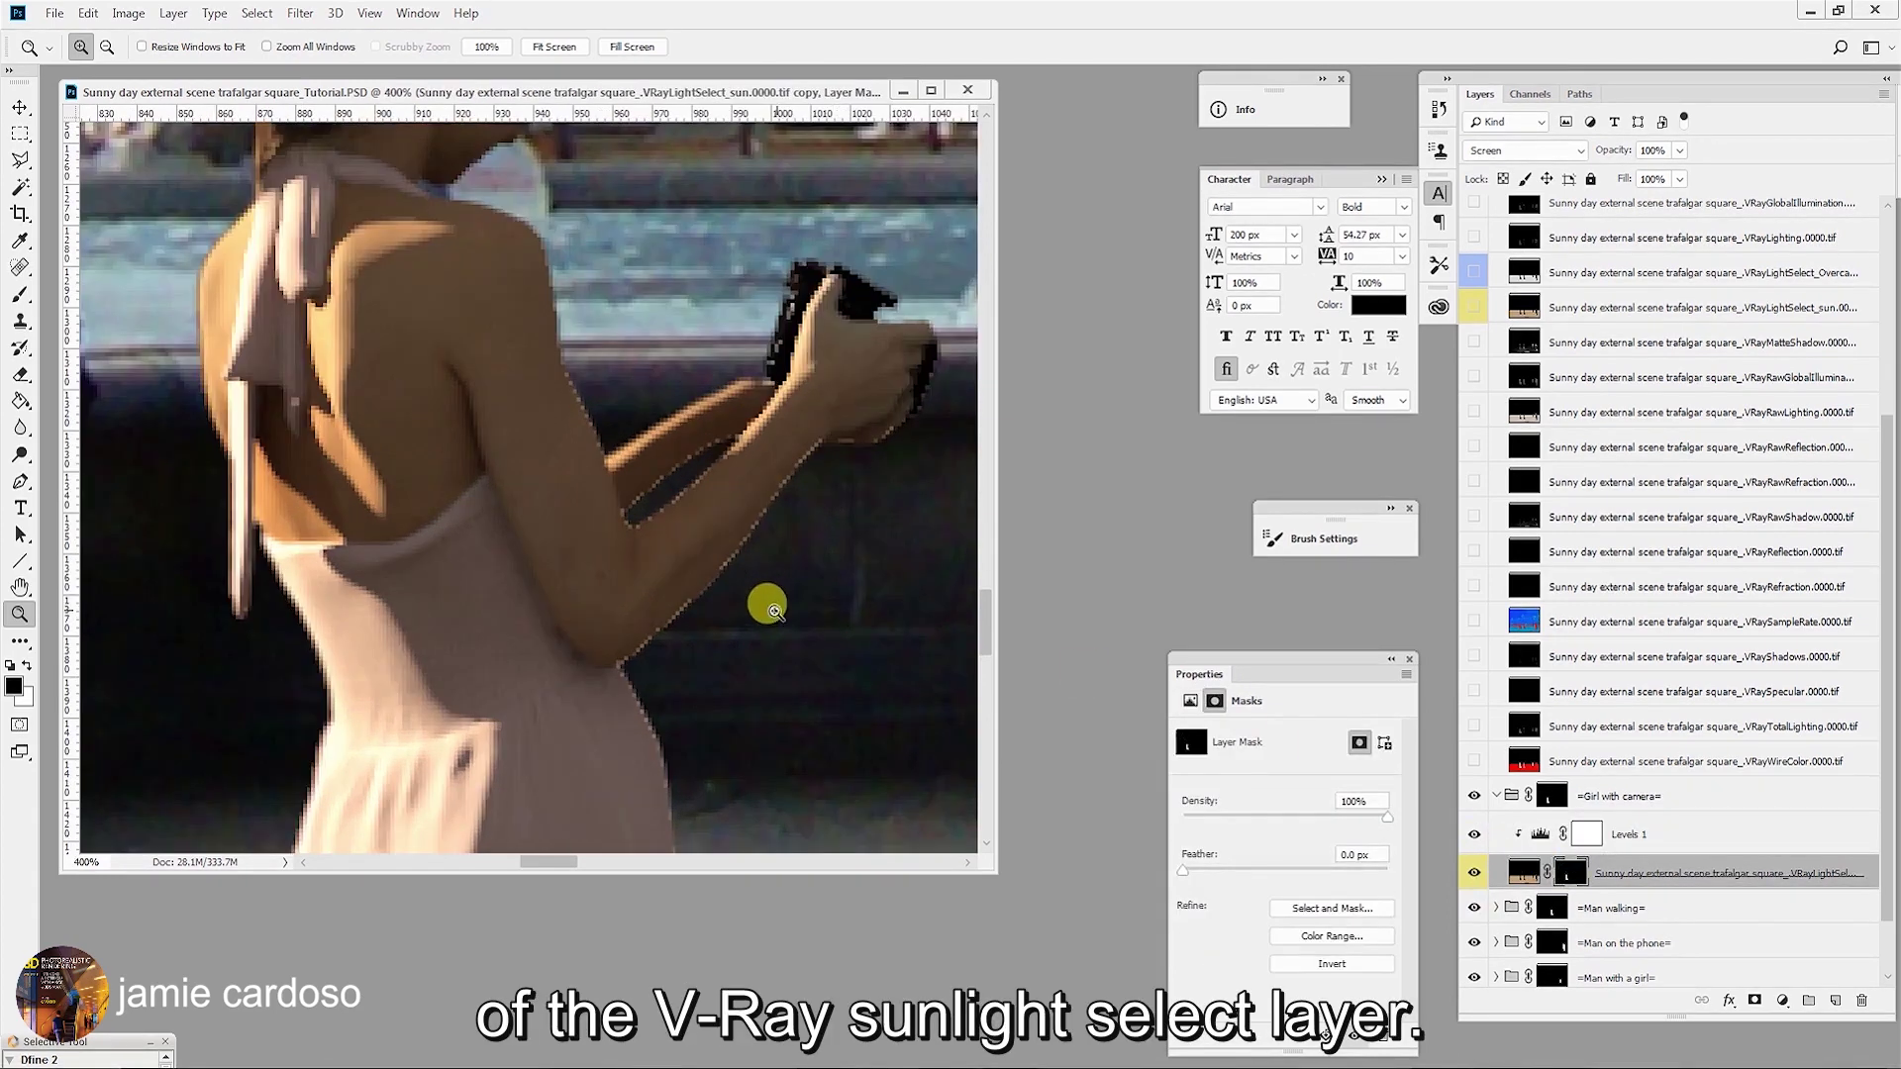
left_click(21, 297)
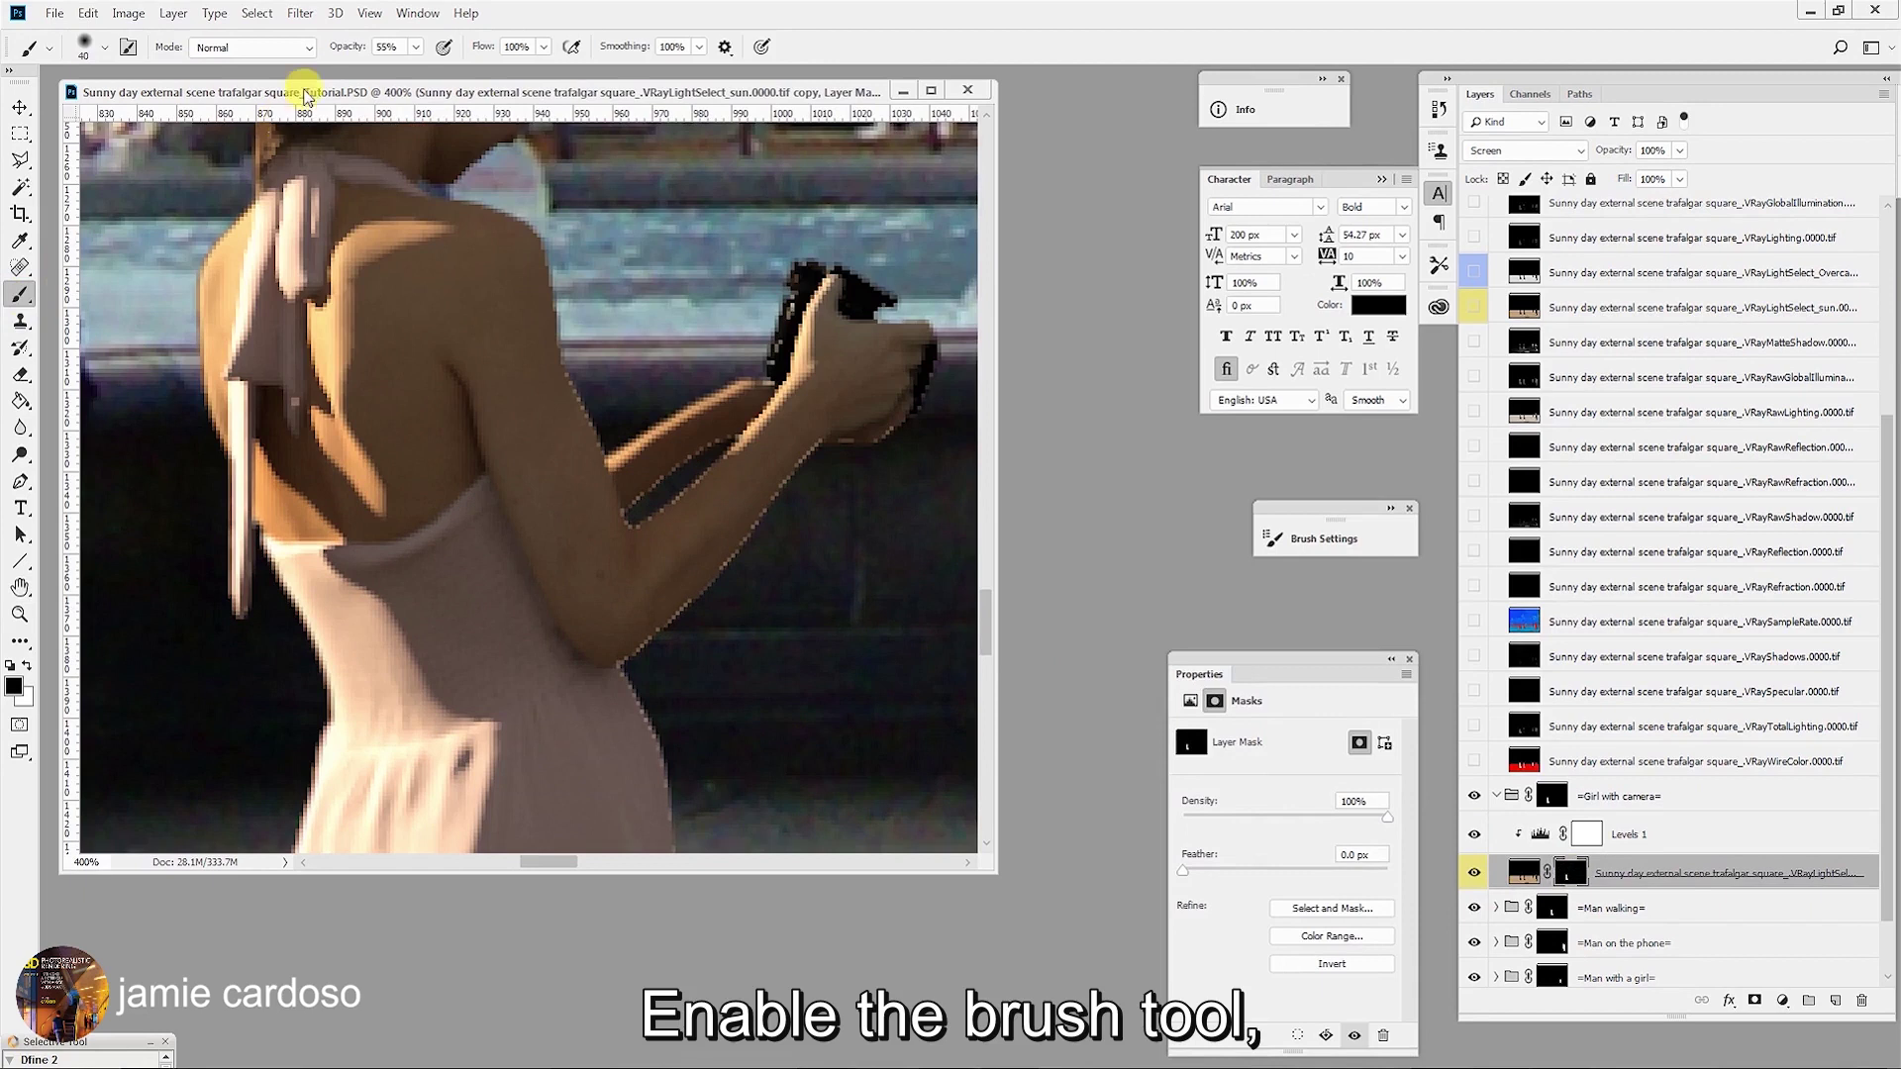
left_click(415, 46)
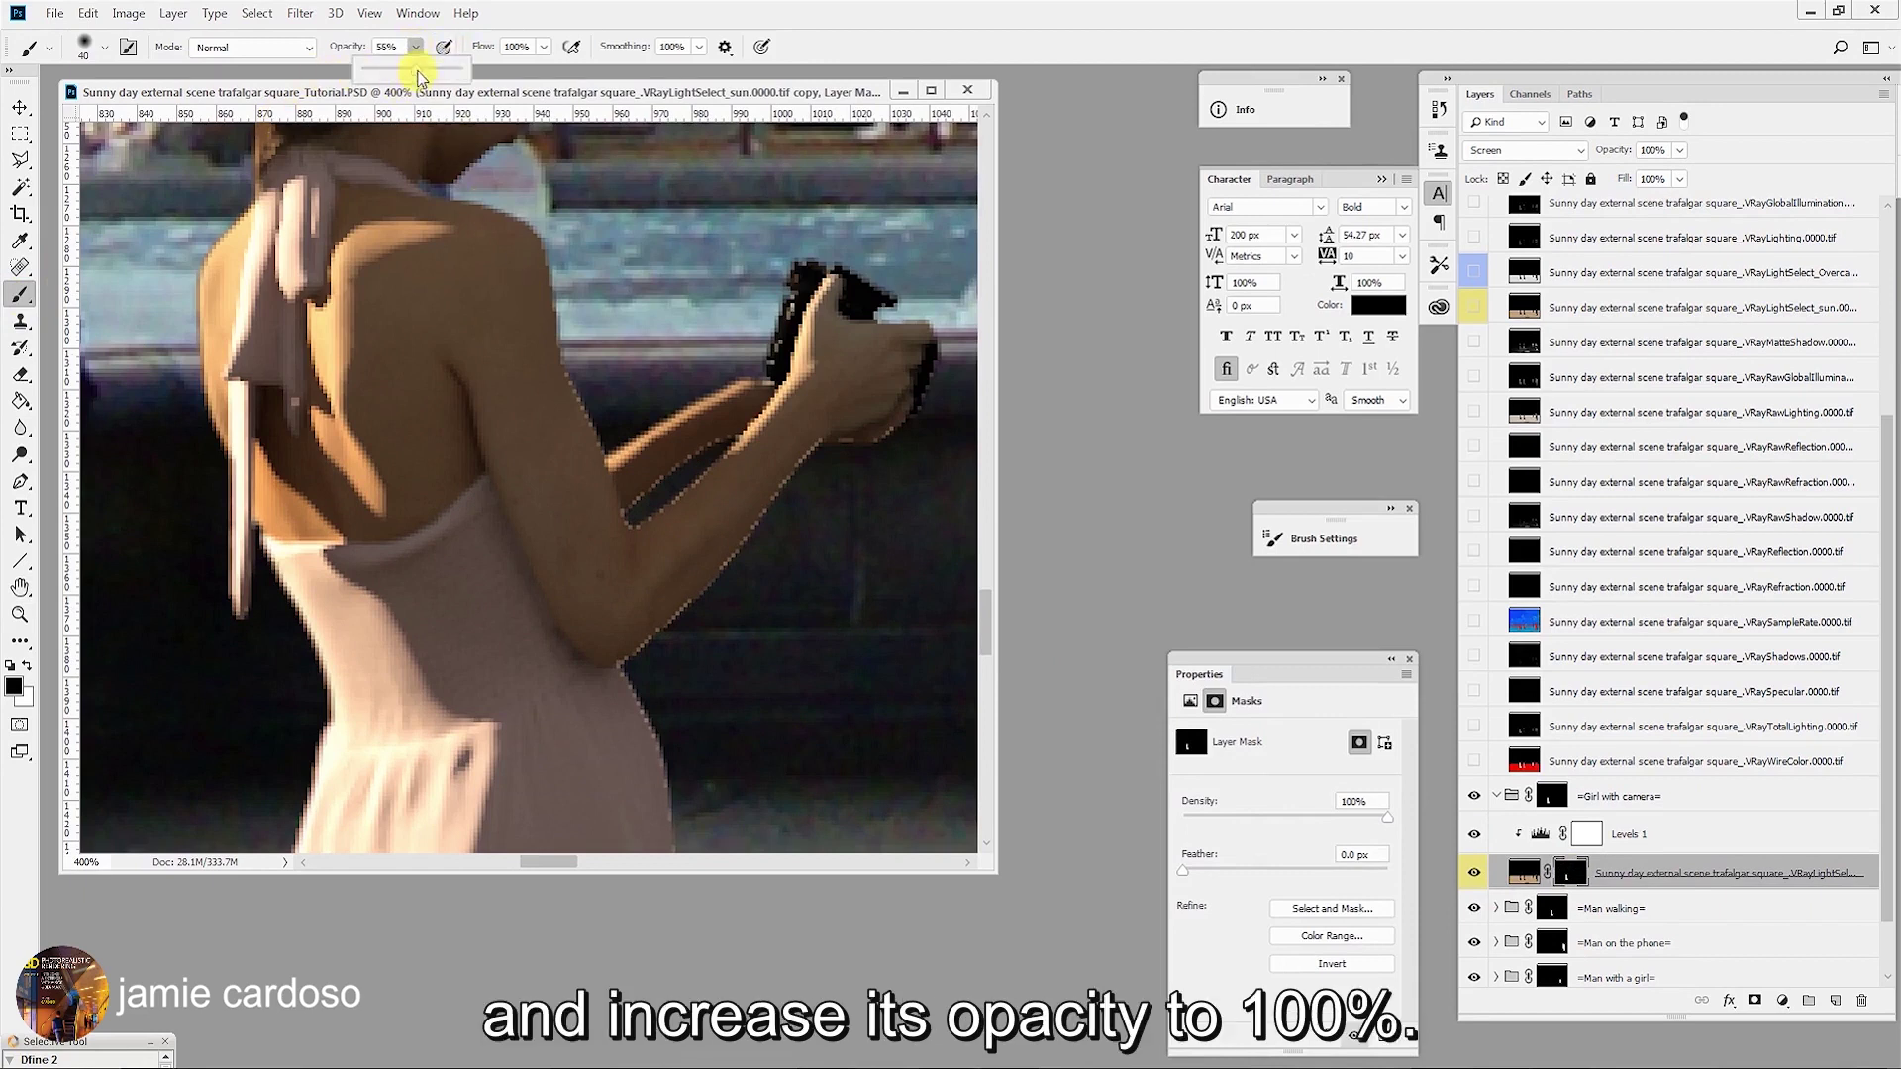
left_click_drag(417, 71, 458, 70)
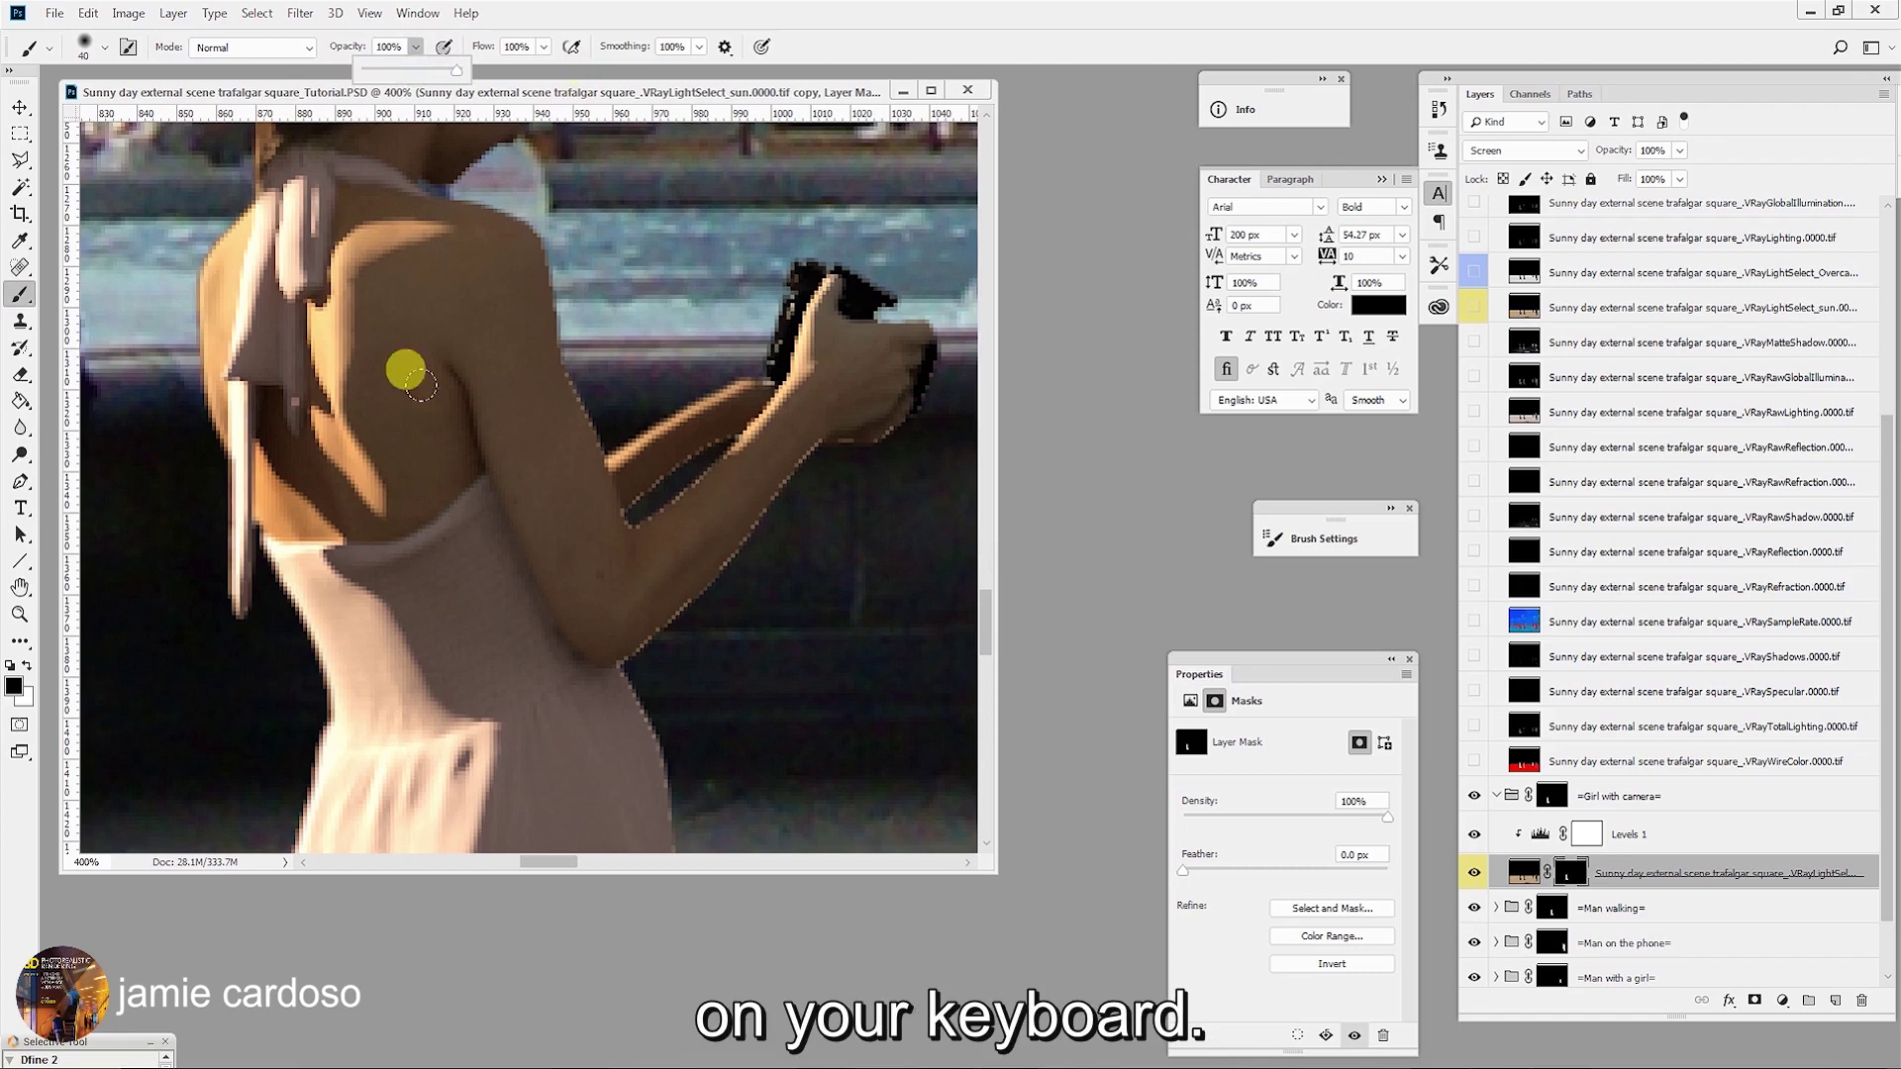
key("bracketleft")
key("bracketleft")
key("bracketleft")
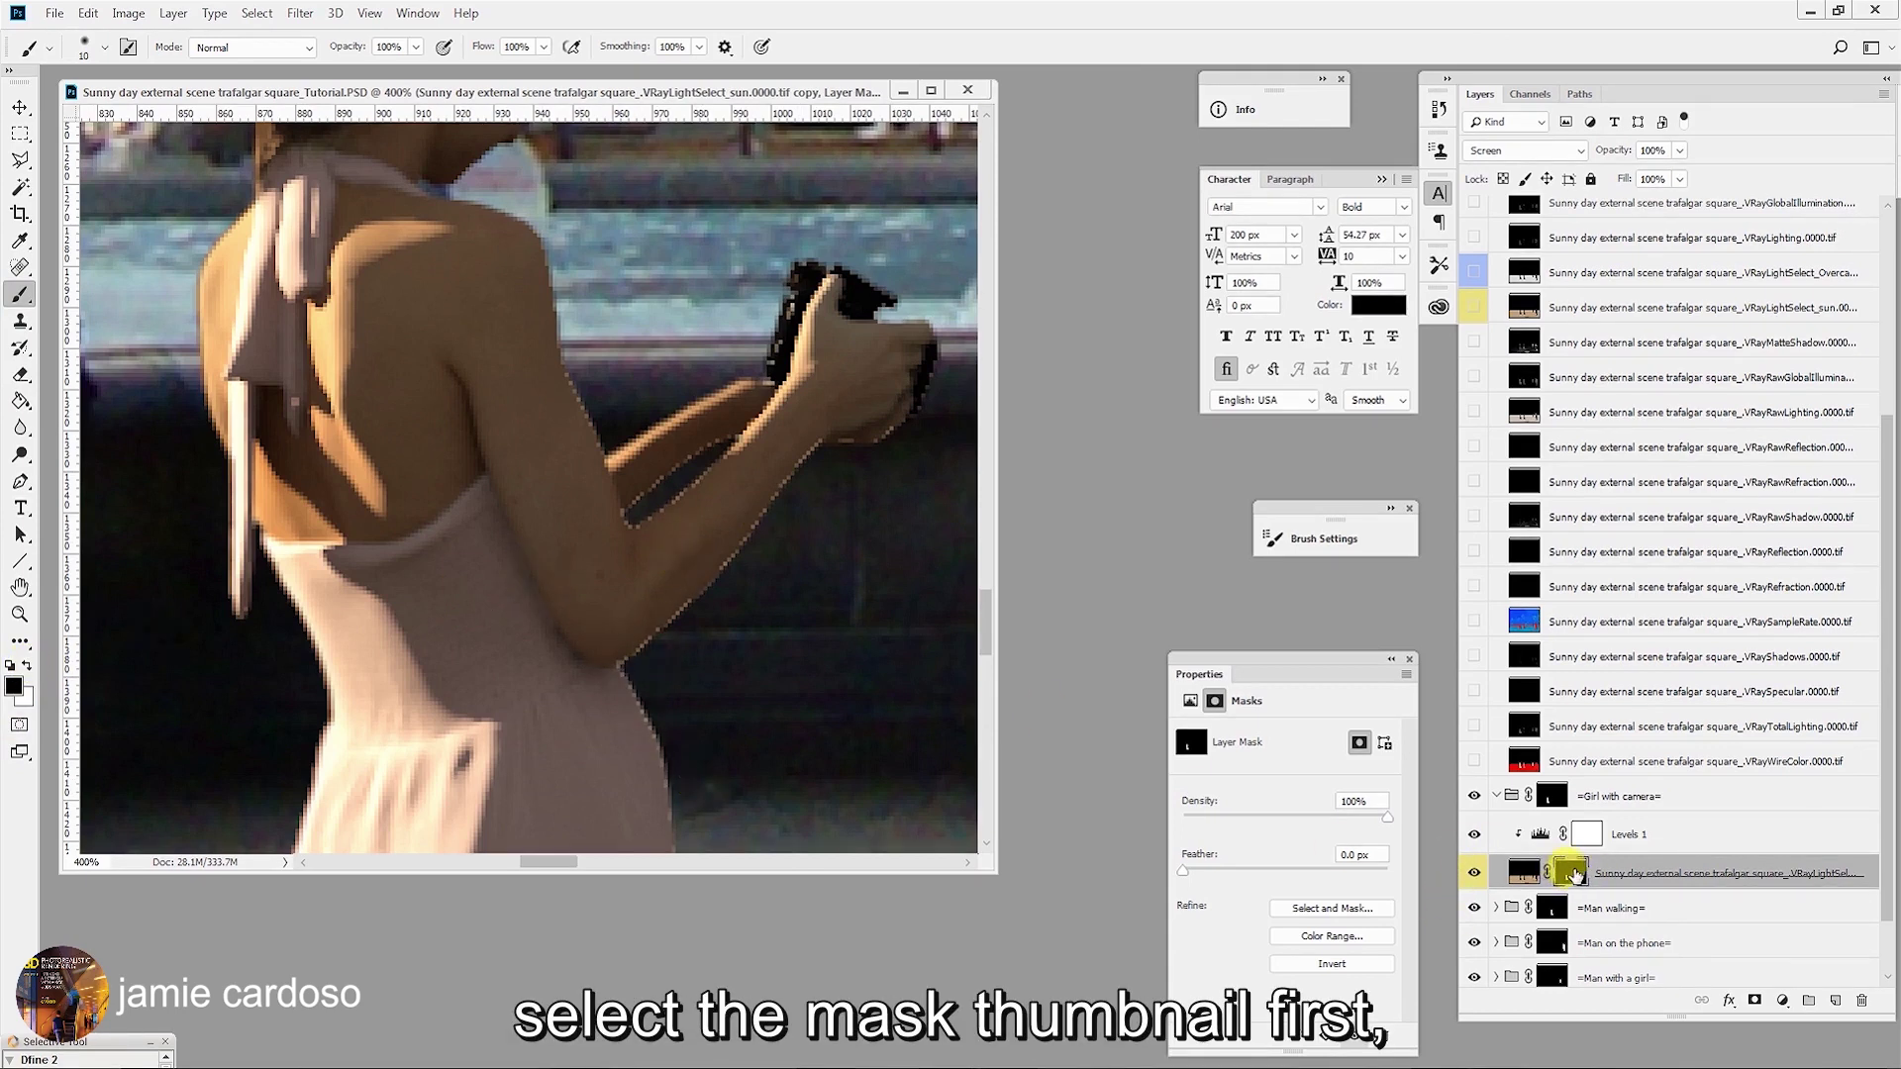
Paint black on the sun layer's mask along the dress's shaded side and hem to remove the bright fringe.
left_click(1574, 876)
left_click_drag(653, 681, 621, 714)
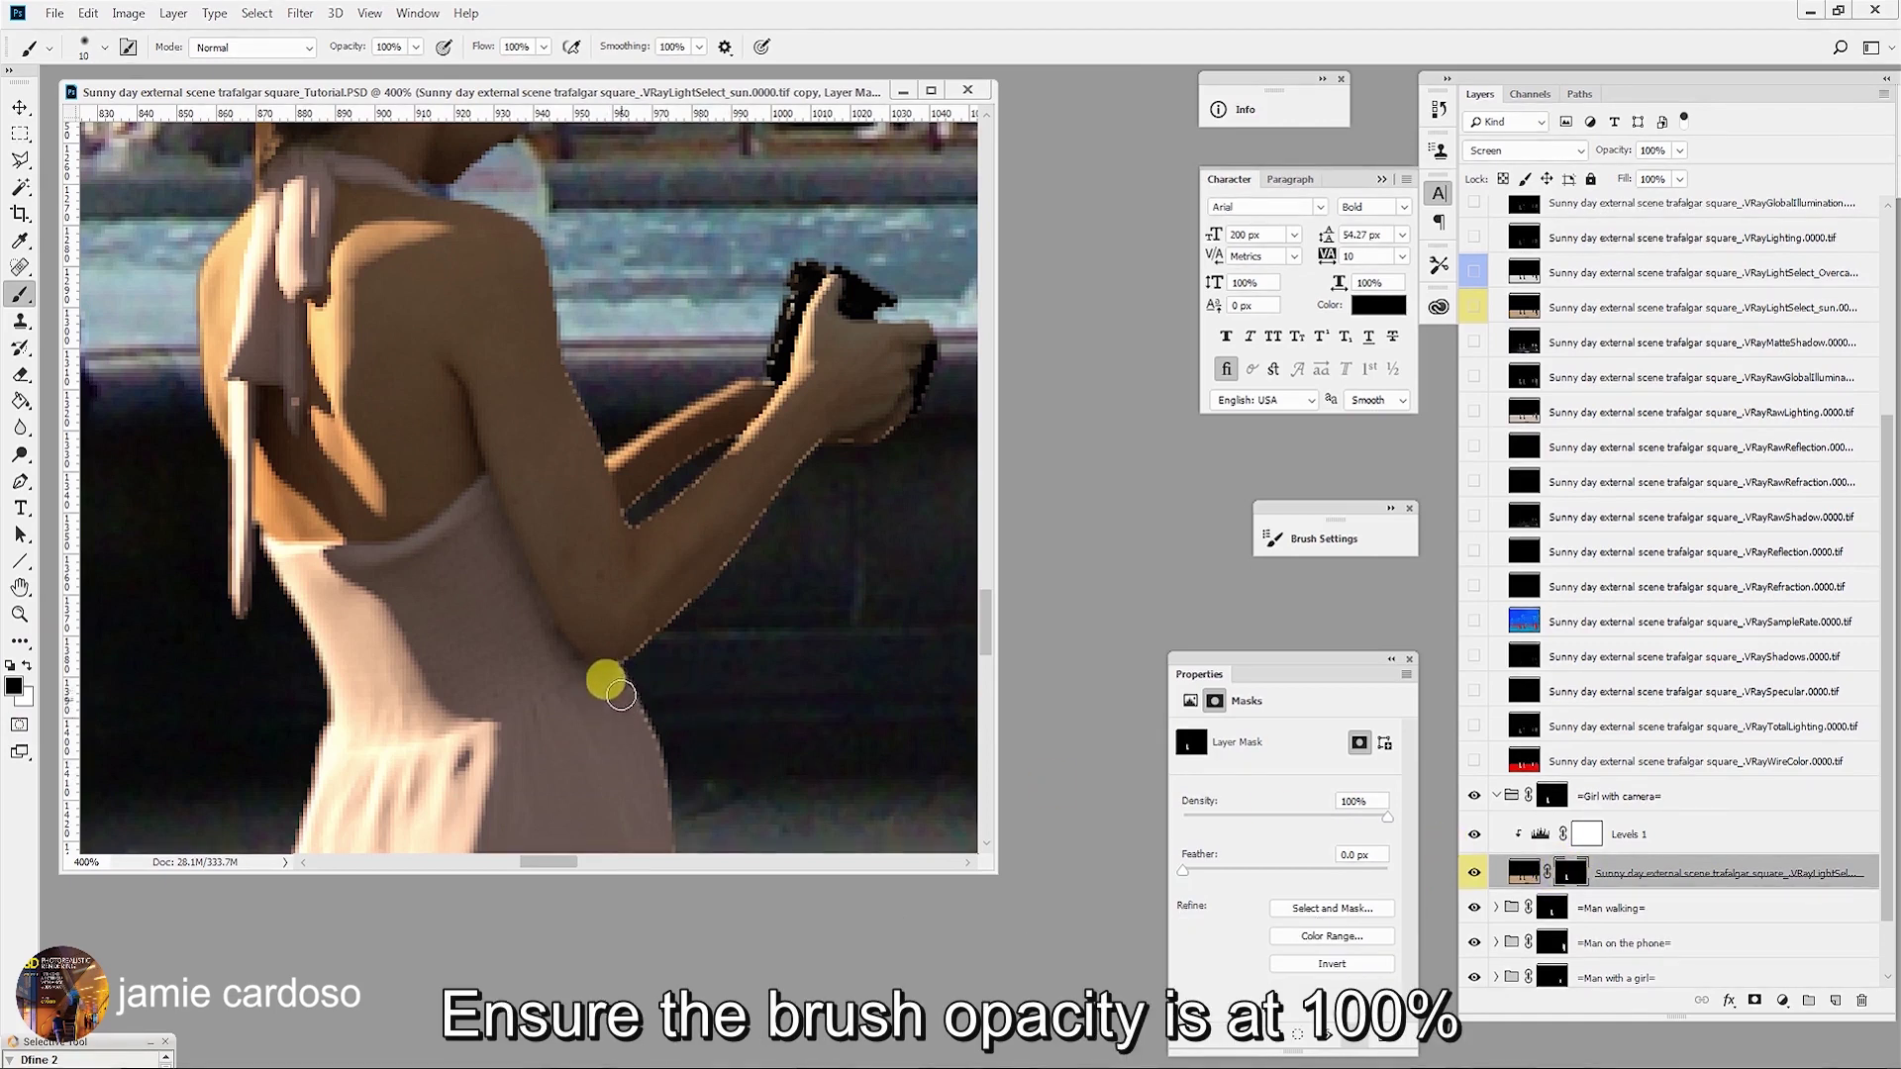
left_click(415, 46)
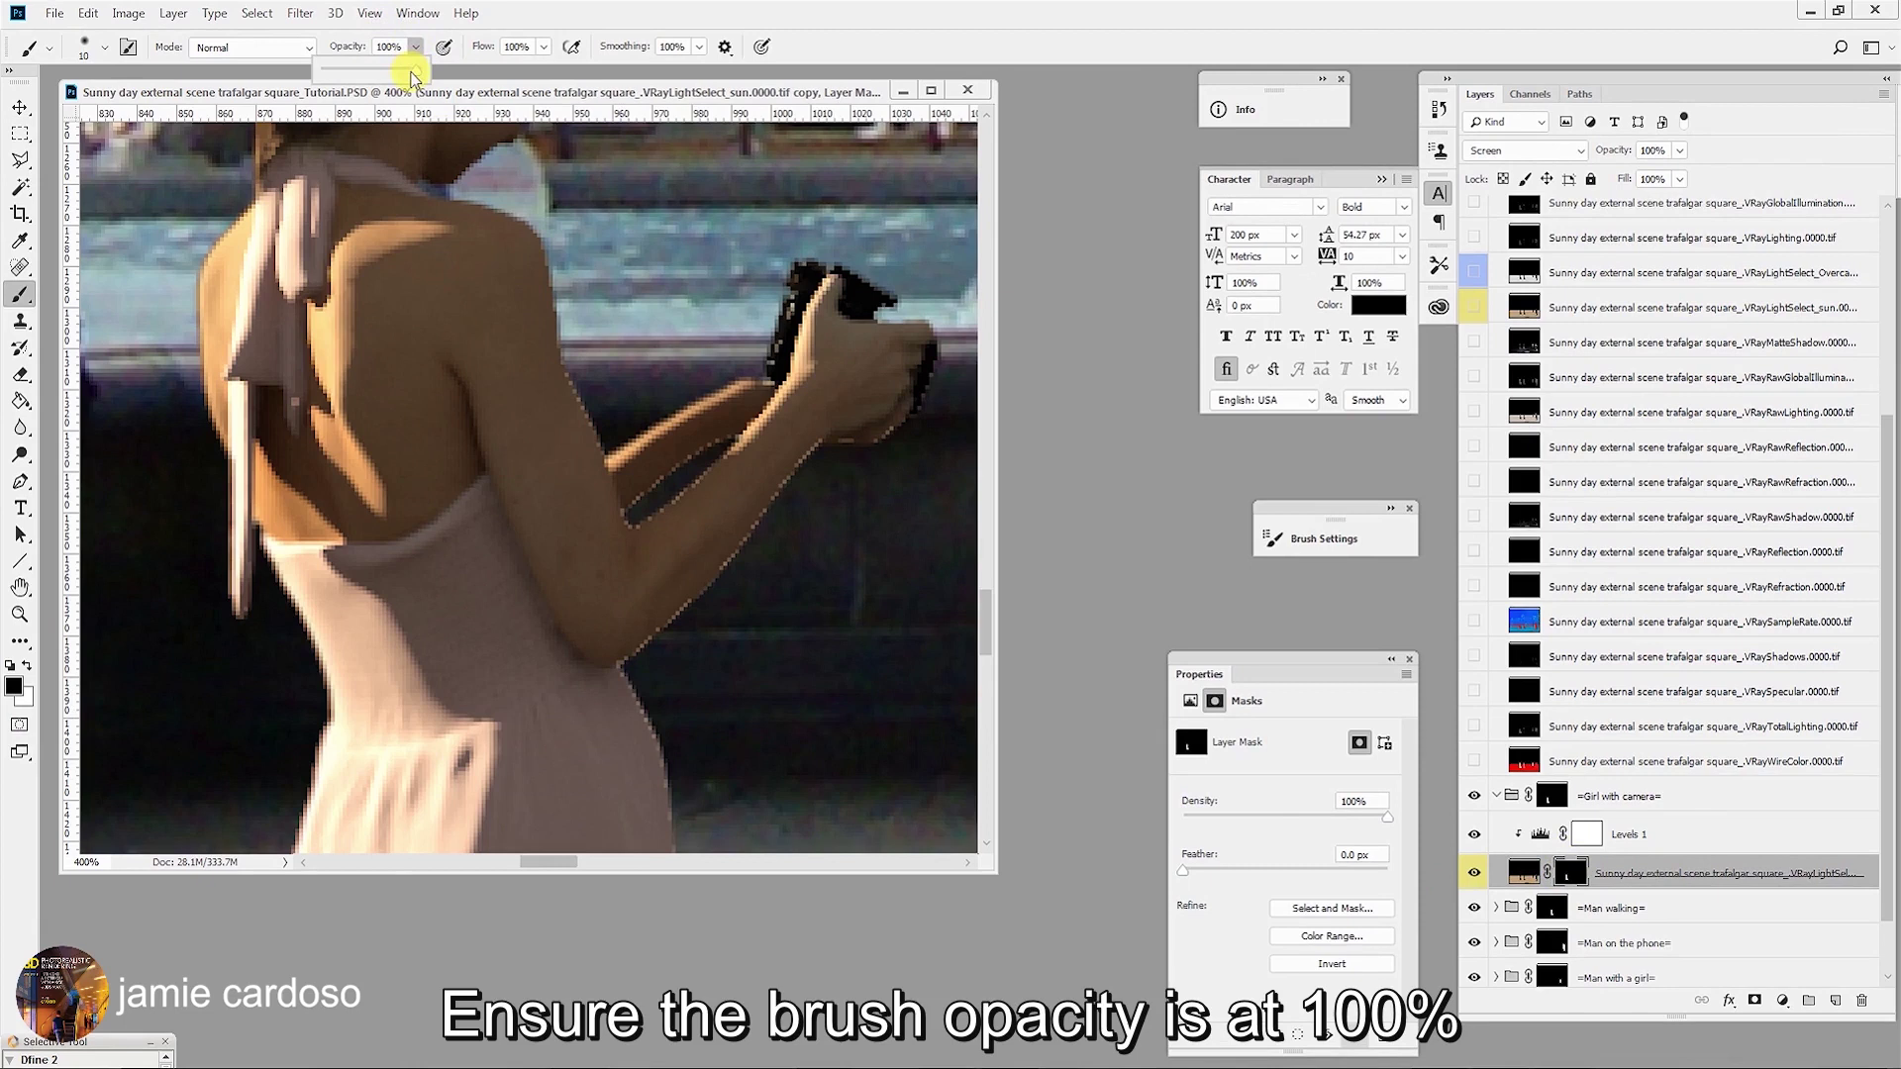
left_click(500, 13)
mouse_move(625, 662)
left_mouse_down()
mouse_move(796, 472)
mouse_move(903, 404)
mouse_move(896, 439)
mouse_move(833, 448)
mouse_move(934, 422)
mouse_move(928, 350)
mouse_move(862, 471)
mouse_move(905, 443)
mouse_move(819, 449)
mouse_move(747, 522)
mouse_move(801, 464)
mouse_move(623, 675)
mouse_move(665, 761)
mouse_move(612, 672)
mouse_move(644, 706)
mouse_move(632, 718)
mouse_move(661, 792)
mouse_move(641, 573)
mouse_move(695, 481)
mouse_move(655, 520)
mouse_move(622, 510)
mouse_move(694, 492)
mouse_move(708, 462)
mouse_move(628, 521)
mouse_move(750, 433)
mouse_move(799, 350)
mouse_move(690, 473)
mouse_move(723, 432)
mouse_move(615, 496)
mouse_move(667, 437)
mouse_move(675, 463)
mouse_move(588, 425)
mouse_move(542, 251)
mouse_move(592, 434)
mouse_move(525, 224)
mouse_move(647, 345)
mouse_move(814, 611)
mouse_move(736, 436)
mouse_move(456, 636)
mouse_move(802, 816)
mouse_move(684, 578)
mouse_move(661, 598)
mouse_move(680, 799)
mouse_move(709, 692)
mouse_move(713, 730)
mouse_move(741, 539)
mouse_move(684, 292)
mouse_move(764, 712)
left_mouse_up()
scroll(775, 701, "down", 3)
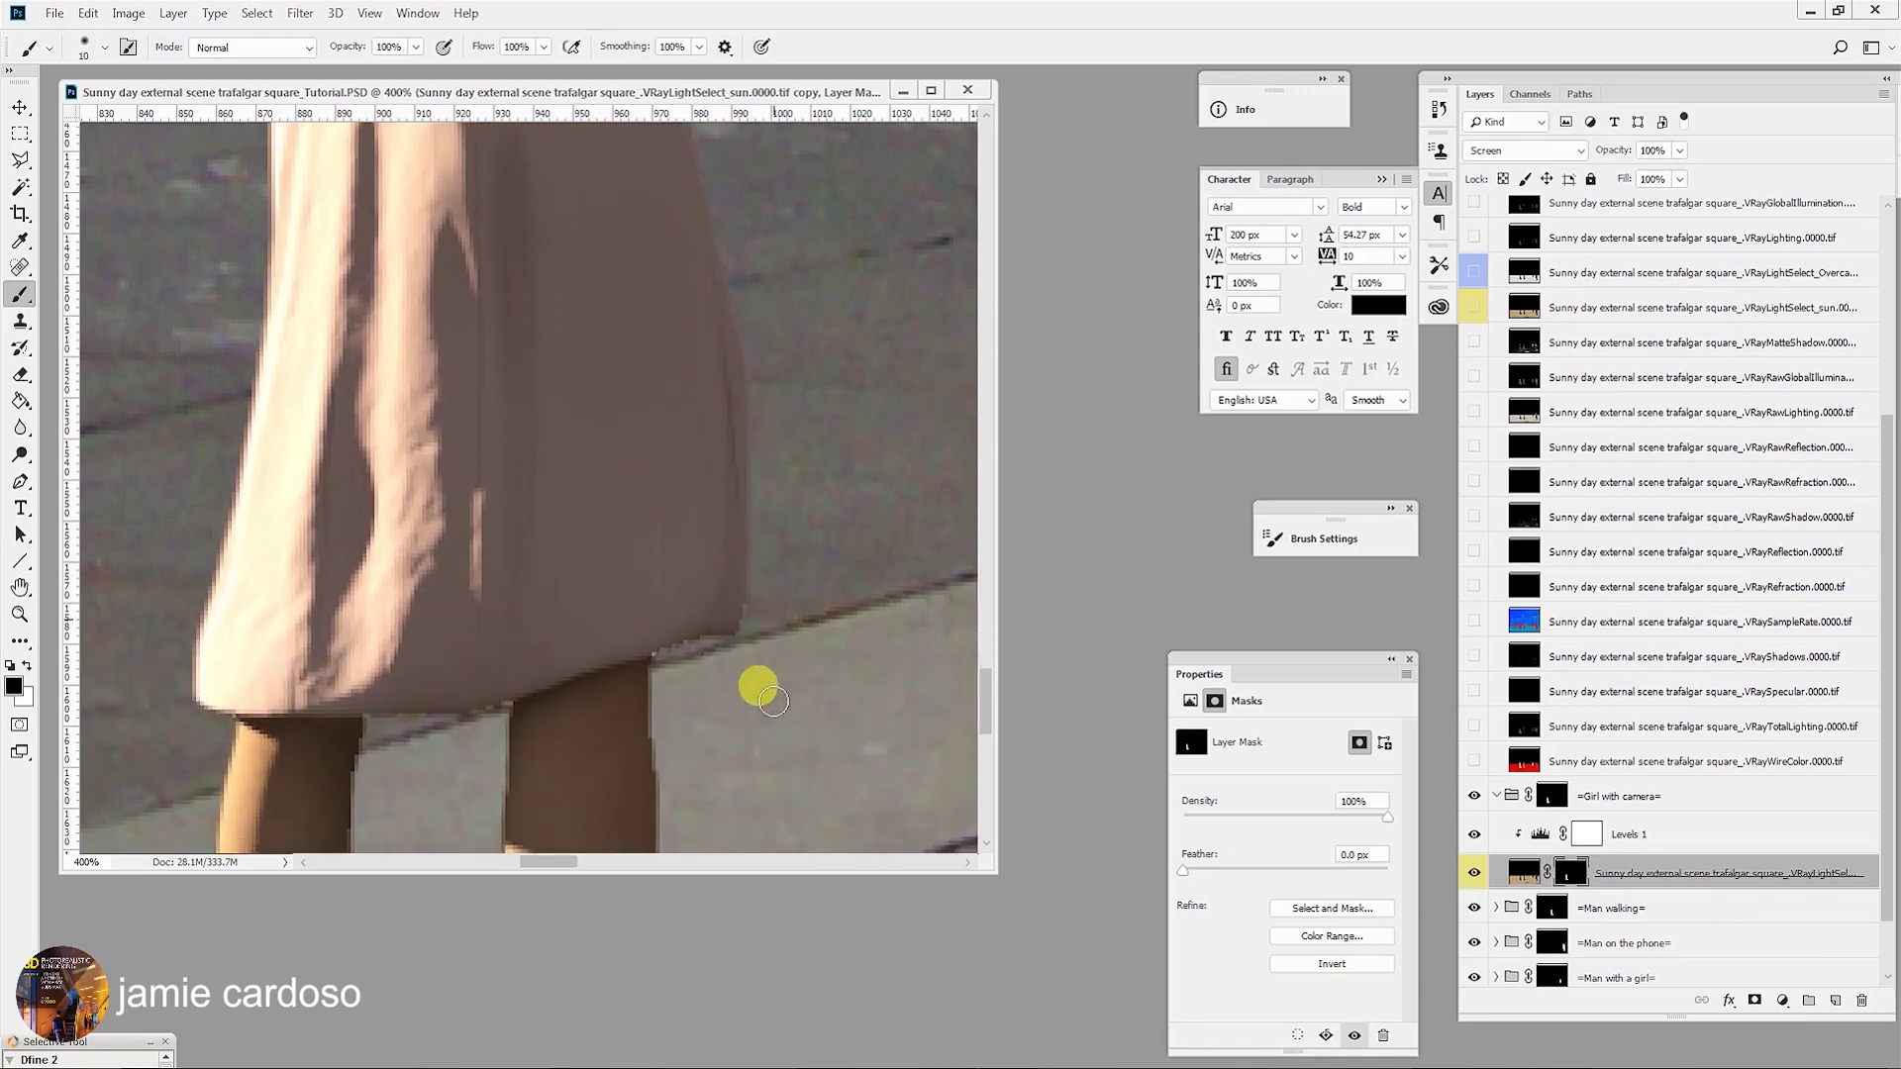
mouse_move(742, 583)
left_mouse_down()
mouse_move(656, 629)
mouse_move(688, 602)
mouse_move(494, 427)
mouse_move(499, 450)
mouse_move(365, 456)
mouse_move(681, 416)
mouse_move(674, 387)
mouse_move(664, 731)
mouse_move(642, 795)
mouse_move(642, 593)
mouse_move(645, 623)
mouse_move(504, 435)
mouse_move(541, 648)
mouse_move(540, 613)
mouse_move(525, 704)
mouse_move(534, 668)
mouse_move(574, 672)
mouse_move(646, 516)
mouse_move(649, 415)
mouse_move(609, 612)
mouse_move(631, 511)
mouse_move(628, 652)
mouse_move(611, 631)
mouse_move(620, 538)
mouse_move(625, 653)
mouse_move(618, 490)
mouse_move(641, 531)
mouse_move(635, 628)
mouse_move(586, 669)
mouse_move(534, 668)
left_mouse_up()
Paint out the bright fringe around the girl's legs and ankles on the sun layer's mask.
scroll(670, 607, "down", 3)
scroll(629, 582, "down", 4)
left_click(405, 667)
mouse_move(405, 667)
left_mouse_down()
mouse_move(344, 682)
mouse_move(324, 575)
mouse_move(359, 212)
mouse_move(302, 213)
mouse_move(188, 265)
mouse_move(245, 783)
mouse_move(392, 867)
mouse_move(426, 821)
mouse_move(338, 813)
mouse_move(309, 788)
mouse_move(379, 758)
mouse_move(399, 725)
mouse_move(366, 811)
mouse_move(416, 735)
mouse_move(392, 694)
mouse_move(358, 690)
mouse_move(326, 627)
mouse_move(620, 656)
mouse_move(601, 857)
mouse_move(535, 811)
mouse_move(673, 796)
mouse_move(734, 748)
mouse_move(704, 806)
mouse_move(600, 803)
mouse_move(694, 781)
mouse_move(517, 808)
mouse_move(525, 743)
mouse_move(604, 626)
left_mouse_up()
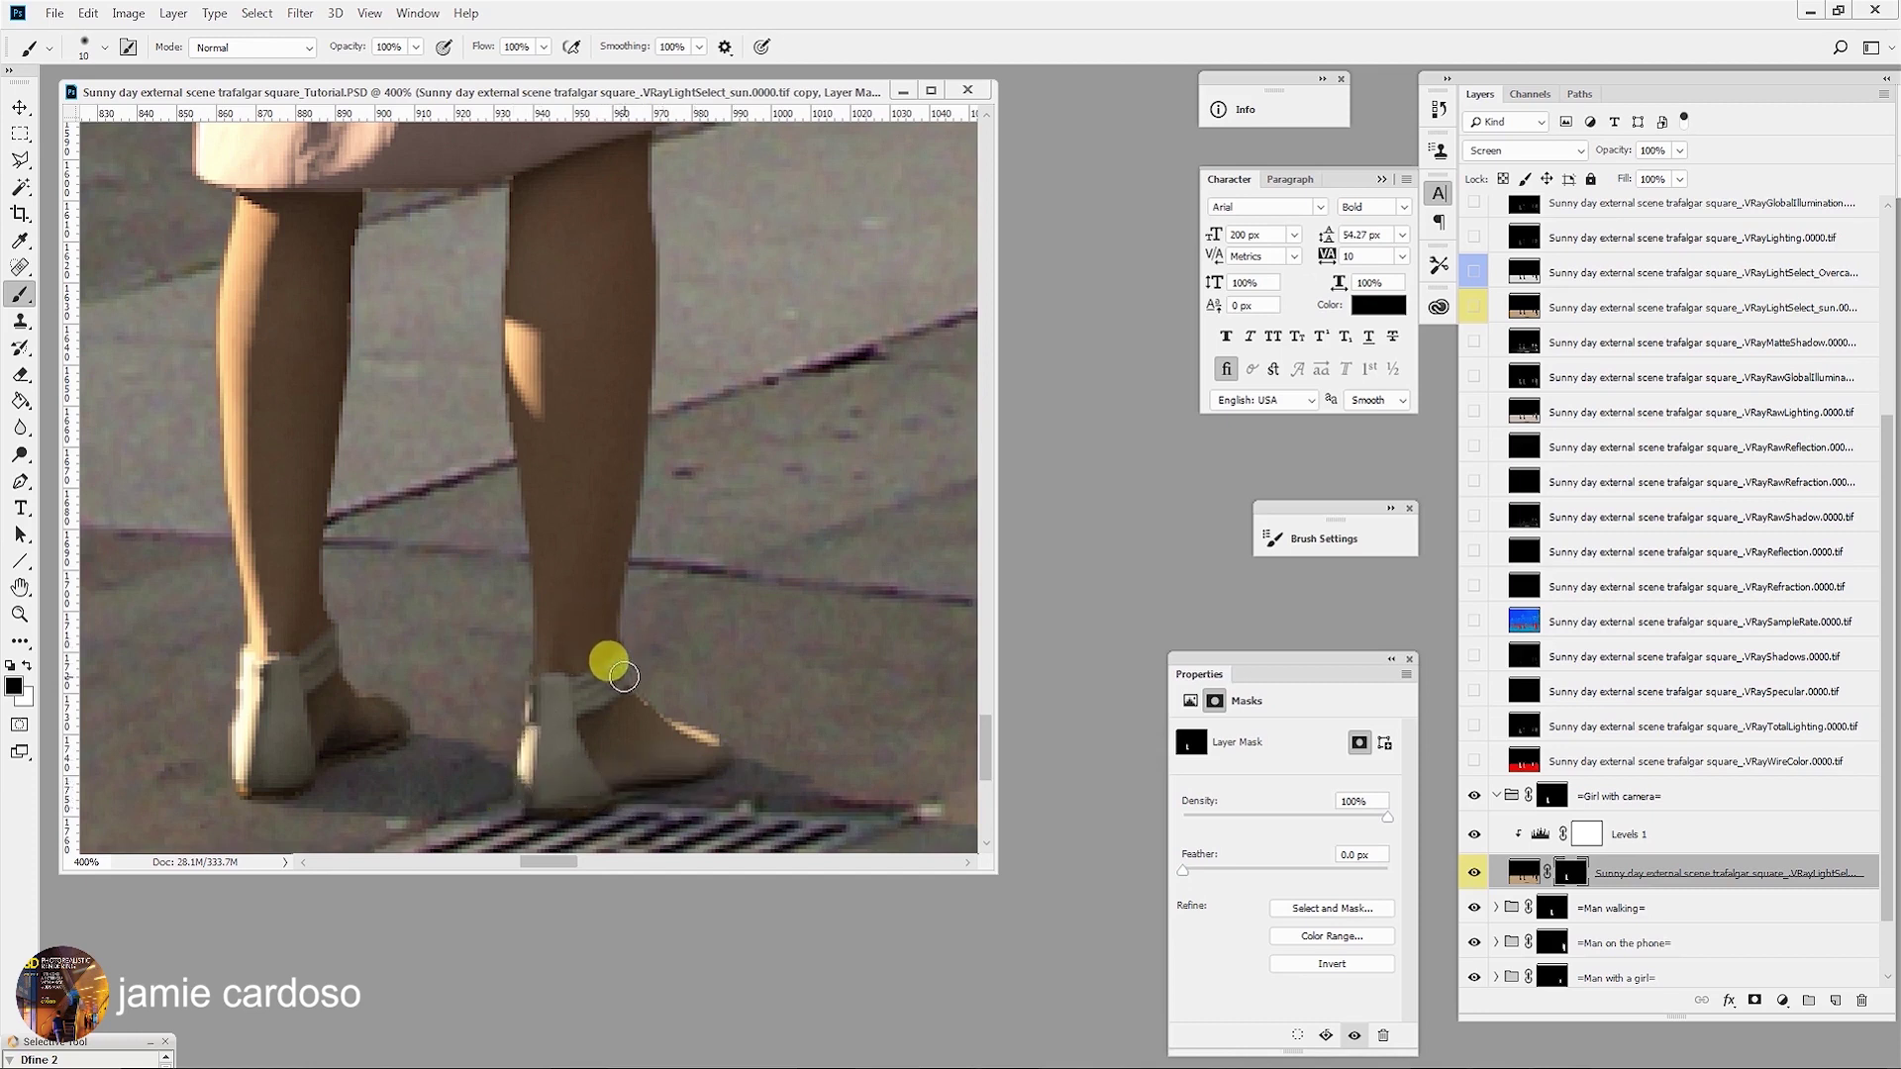
mouse_move(624, 683)
left_mouse_down()
mouse_move(608, 653)
mouse_move(649, 538)
mouse_move(665, 315)
mouse_move(601, 194)
mouse_move(482, 198)
mouse_move(512, 174)
mouse_move(364, 197)
mouse_move(335, 509)
left_mouse_up()
key("z")
left_click(467, 492, "alt")
mouse_move(479, 500)
left_mouse_down()
mouse_move(480, 373)
mouse_move(492, 421)
mouse_move(426, 572)
mouse_move(644, 494)
left_mouse_up()
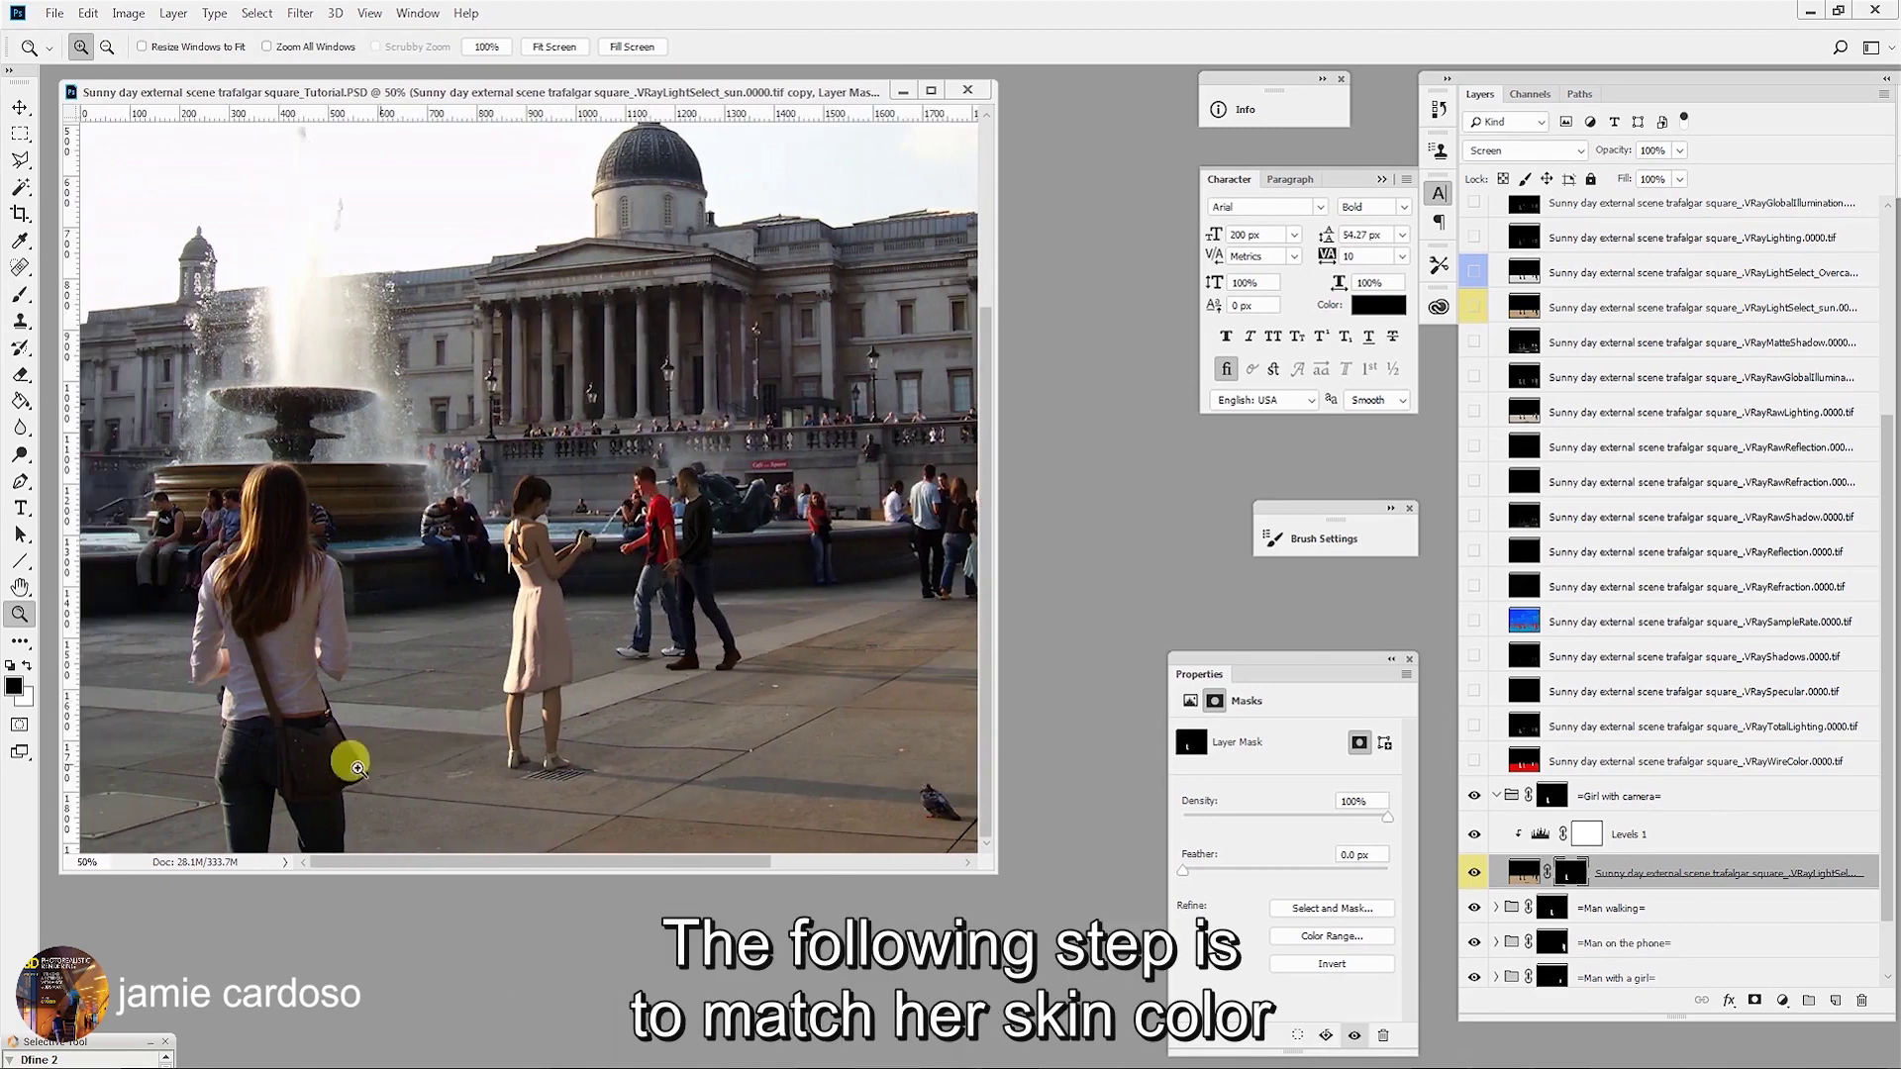
Compare the skin color and contrast of the girl with camera against the long-haired woman in the background photo.
left_click(252, 751)
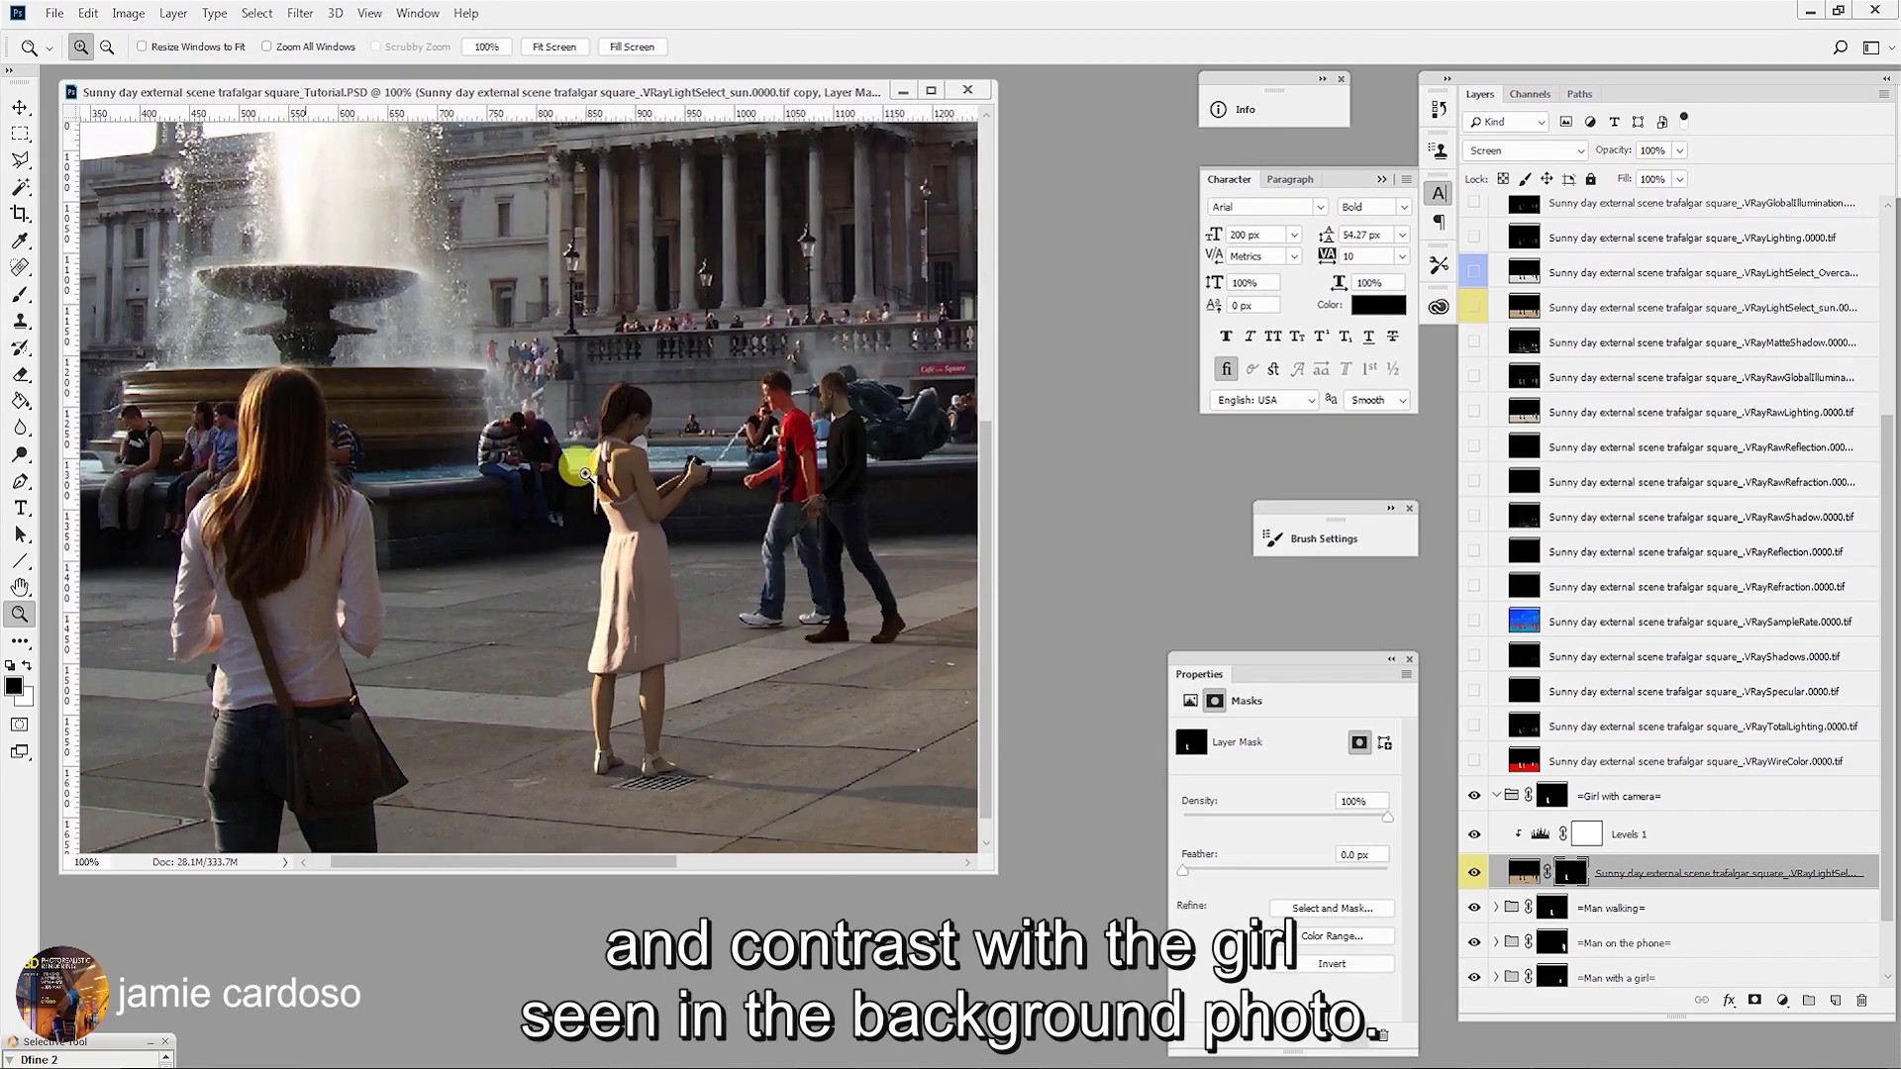
left_click(518, 458)
left_click(411, 543)
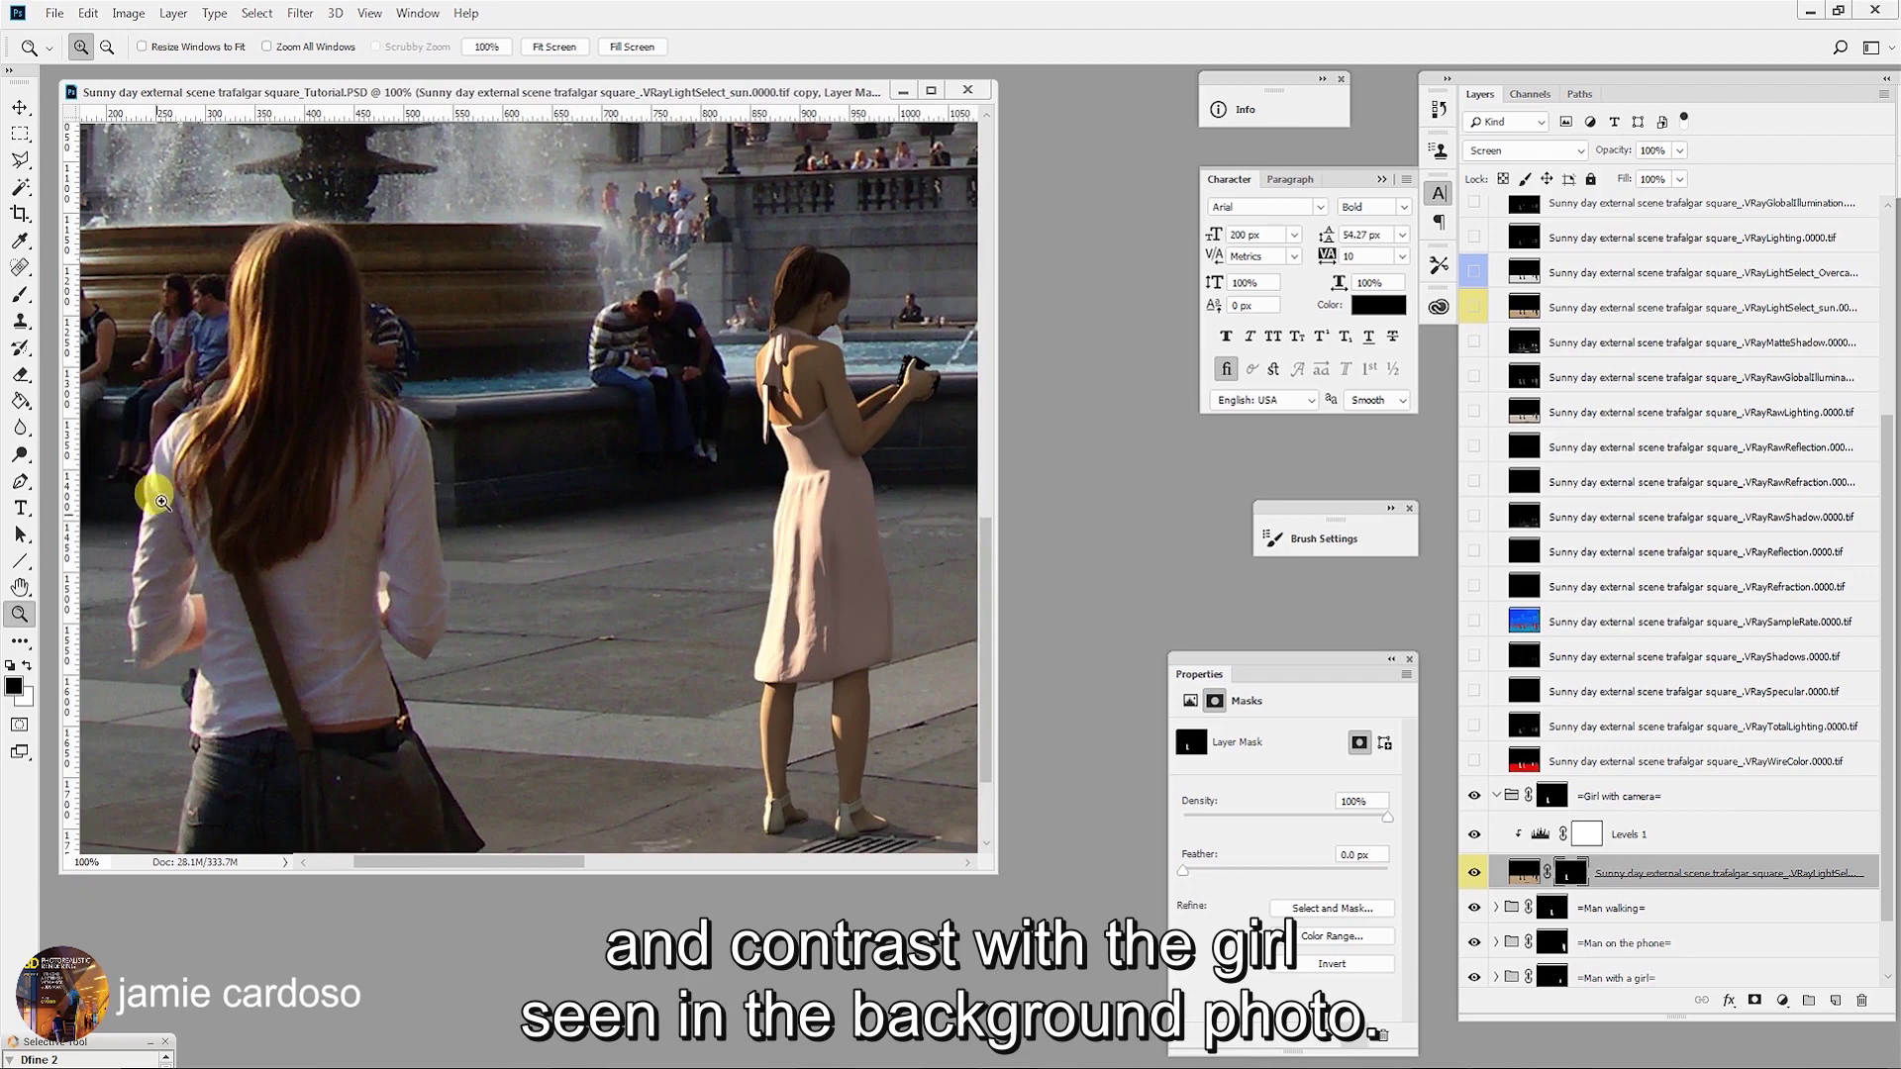
left_click(782, 386)
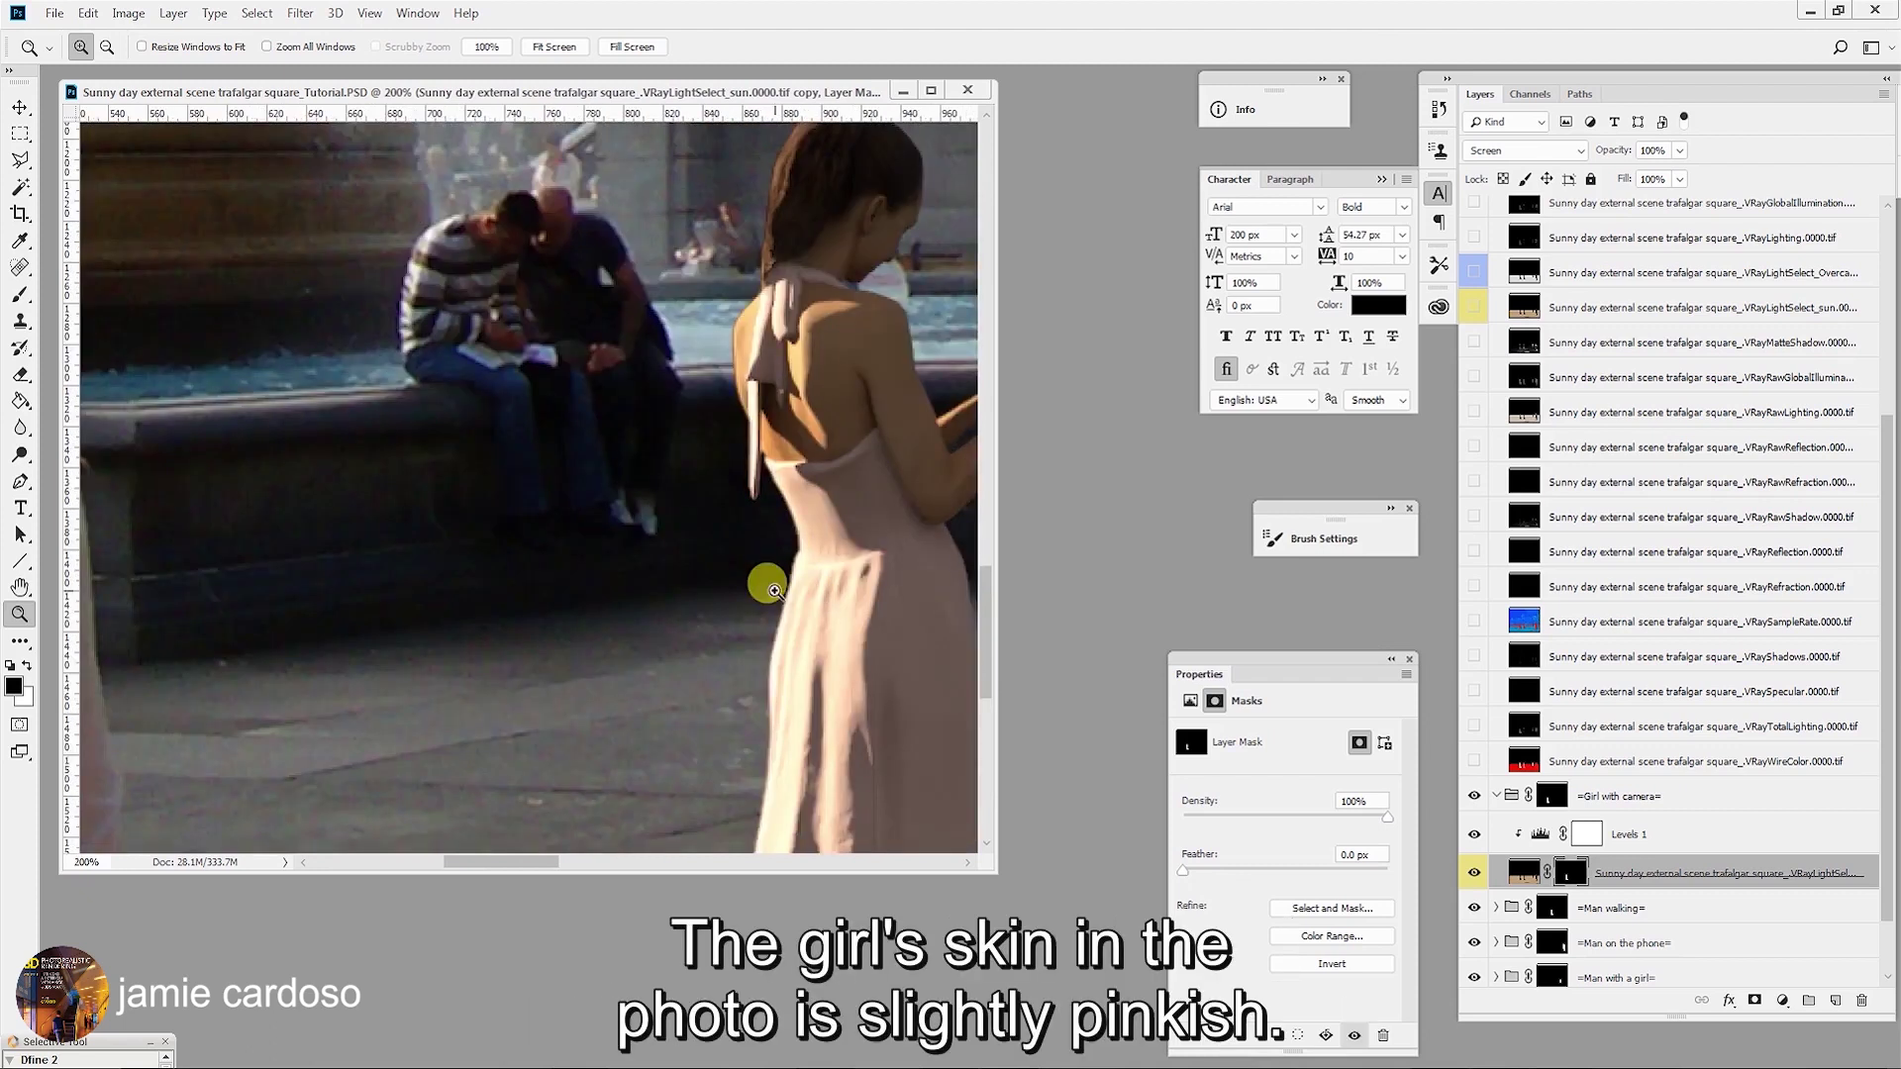
left_click(711, 553, "alt")
left_click(714, 556, "alt")
left_click(725, 561, "alt")
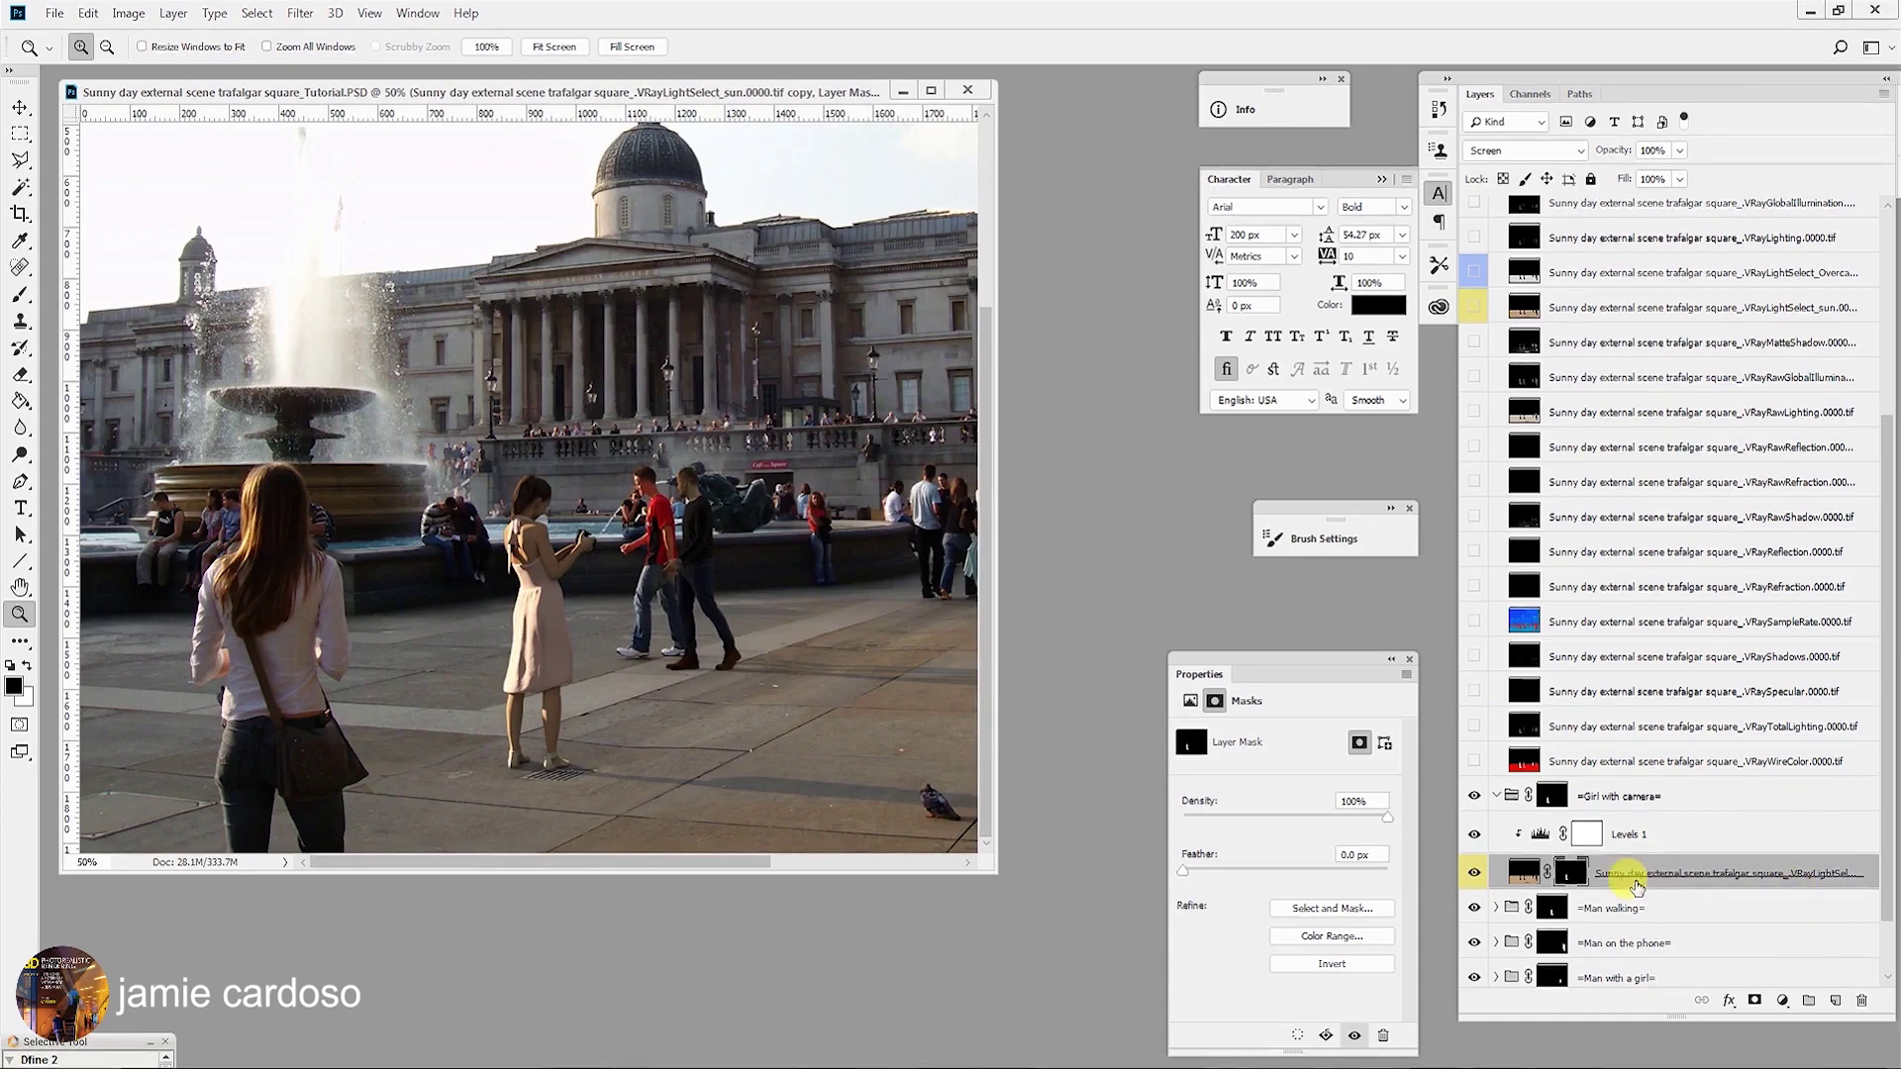
Add a Selective Color adjustment layer directly above Levels 1 in the =Girl with camera= group.
left_click(1664, 831)
left_click(628, 479)
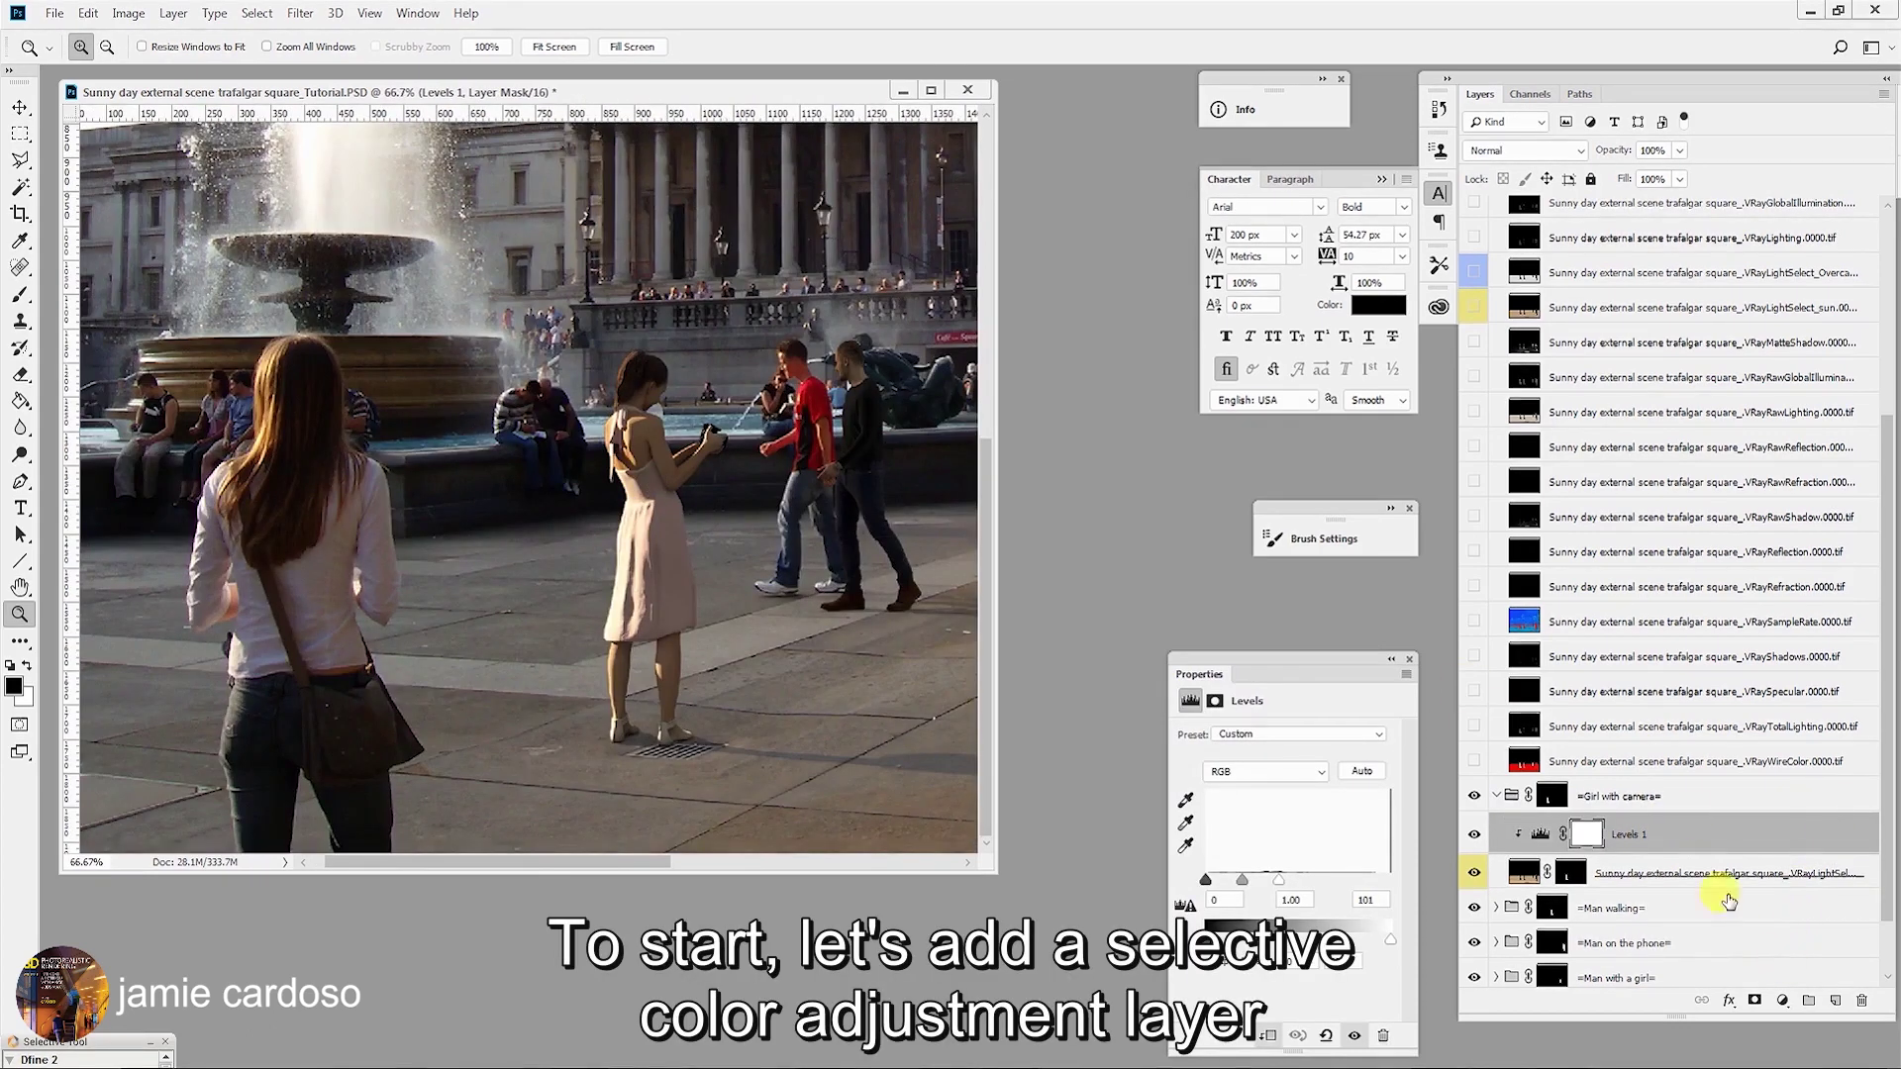
left_click(1782, 1002)
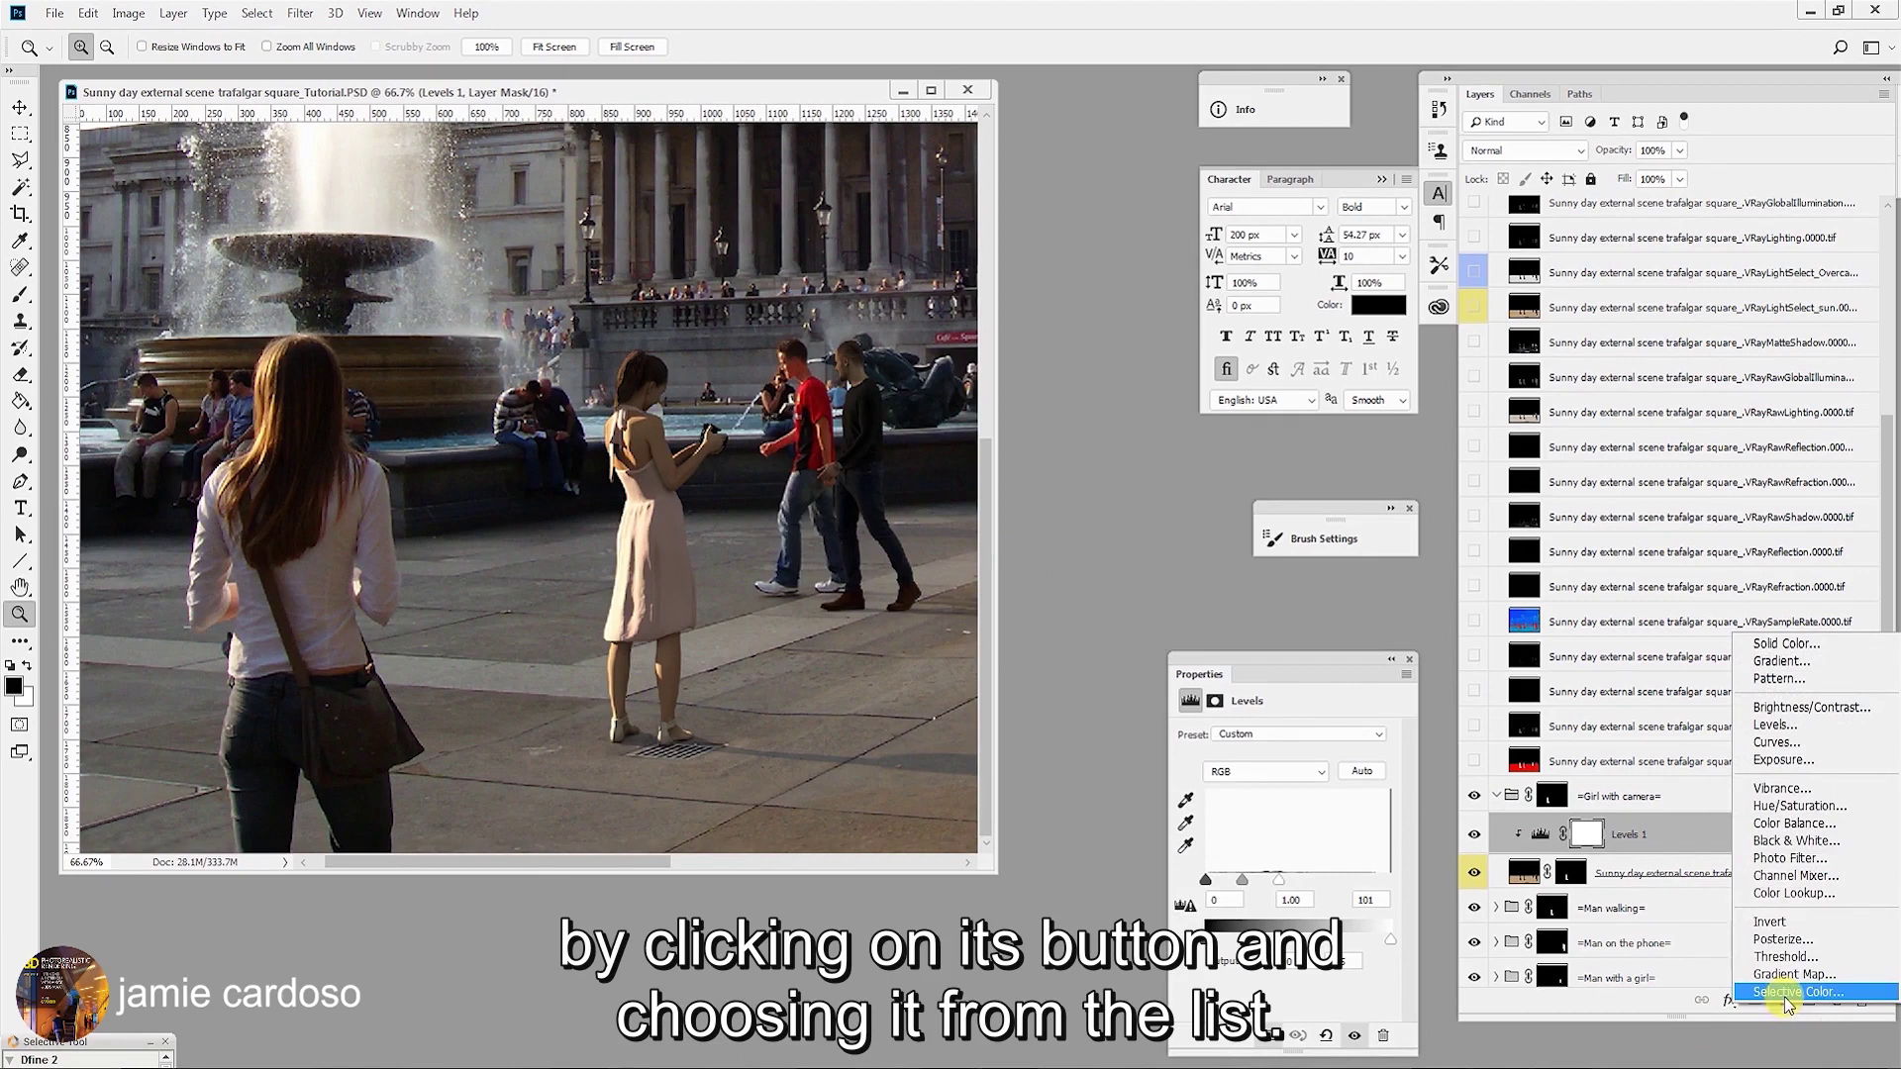
left_click(1788, 993)
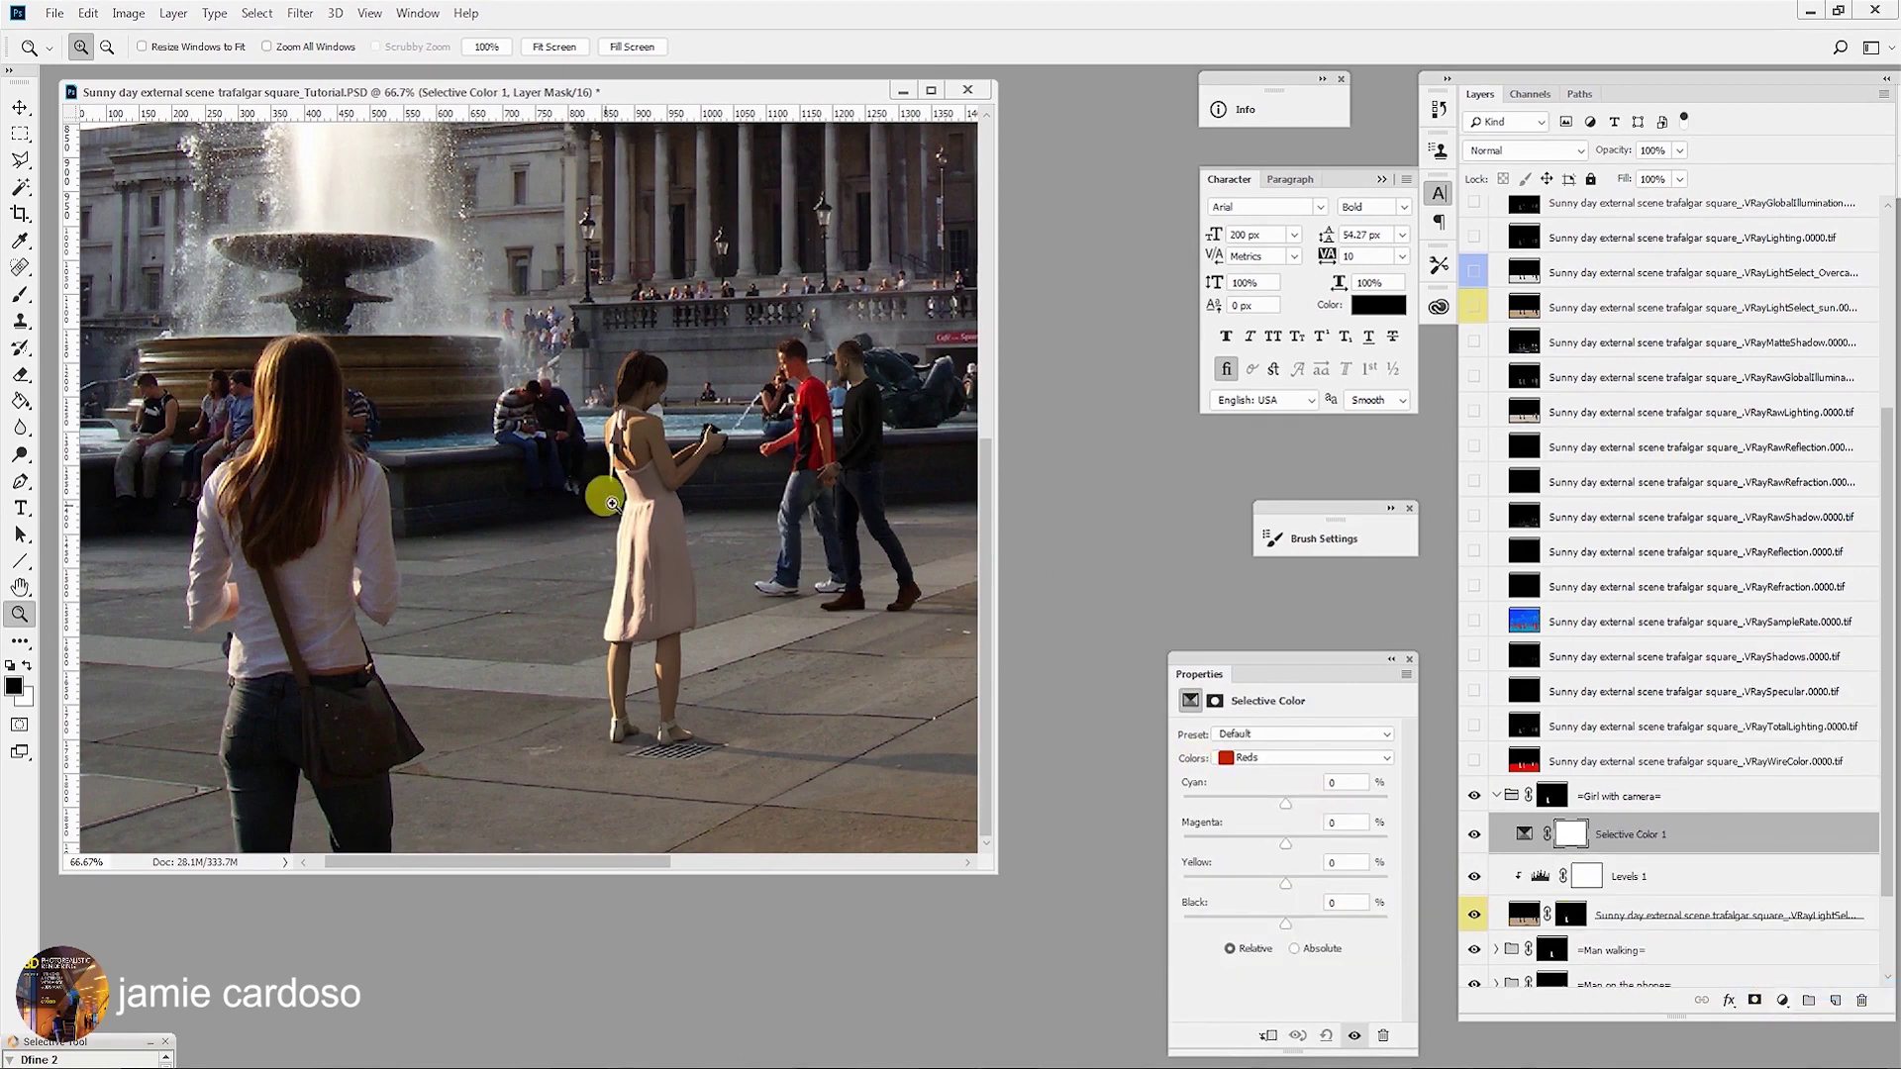
Make the girl's skin less yellow by setting the Selective Color layer's Yellows to Magenta +24% and Yellow -49%.
left_click(634, 416)
left_click(634, 422)
left_click(636, 424)
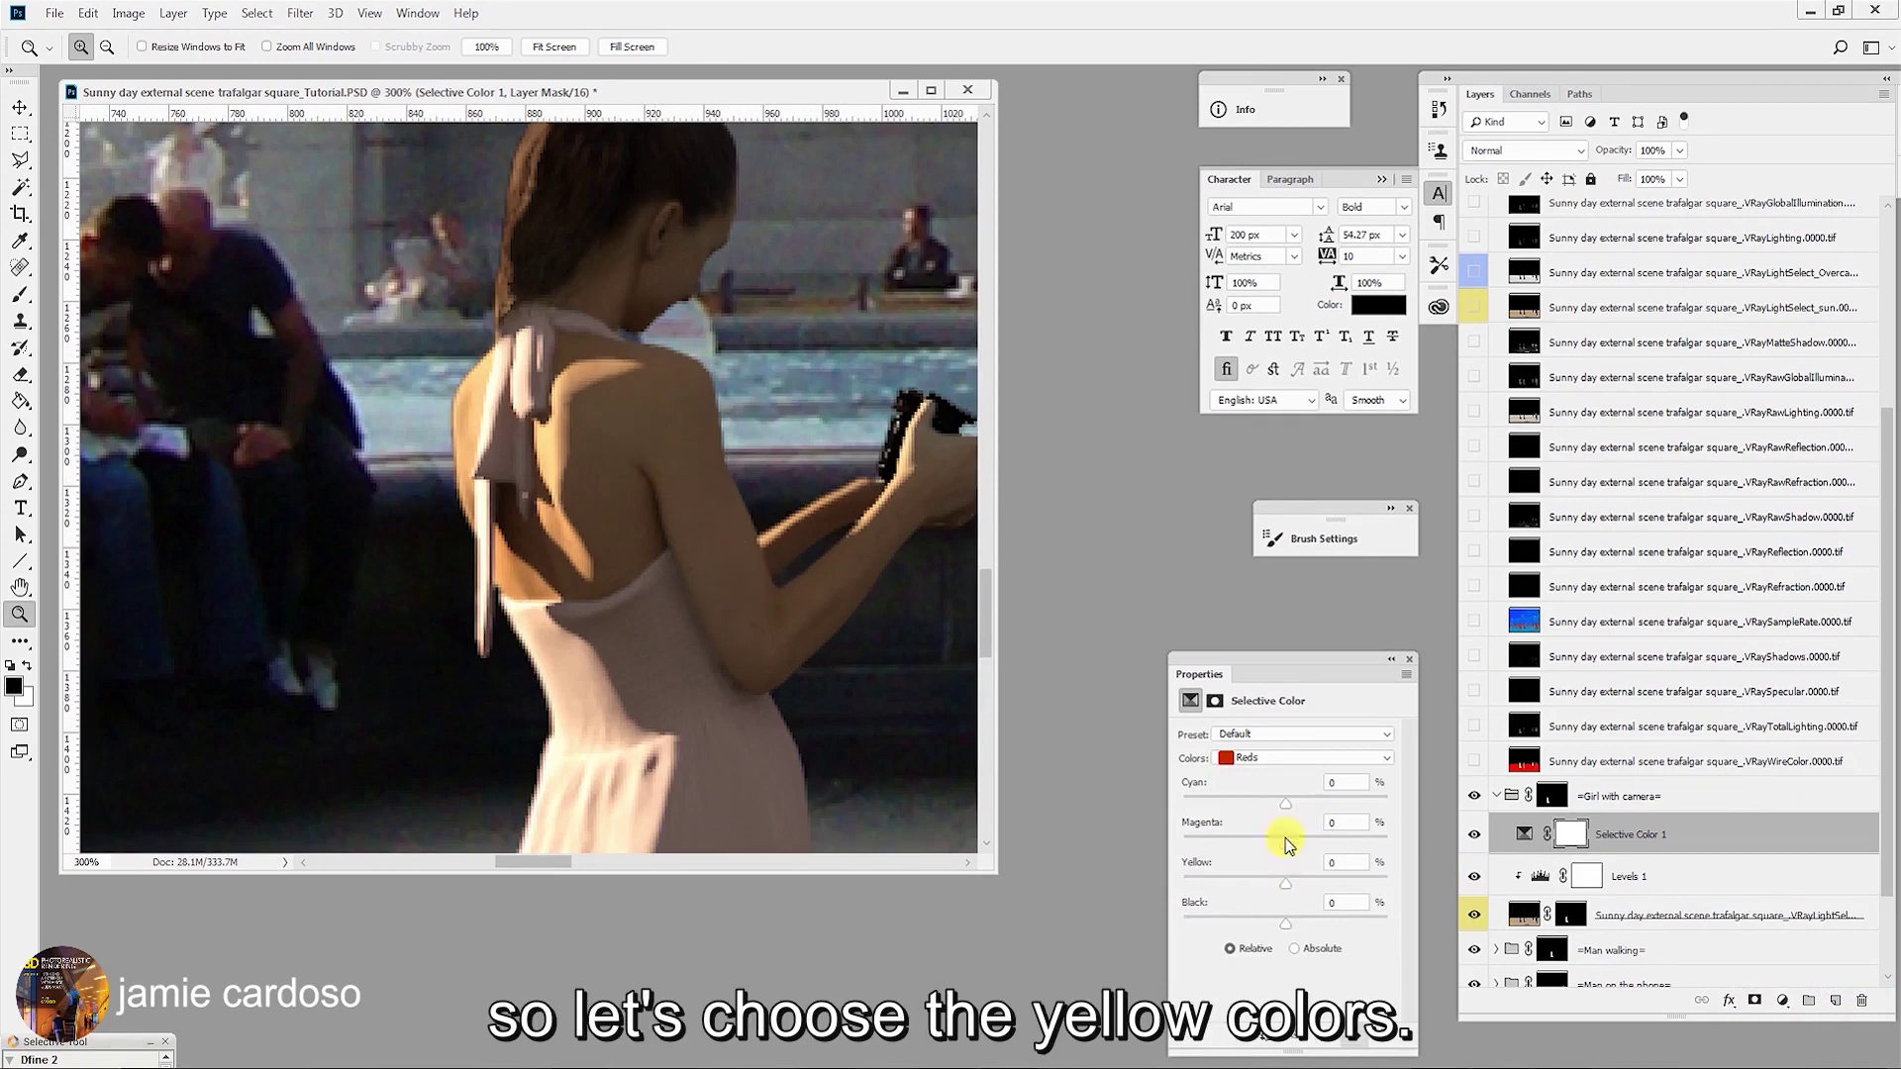
left_click(1290, 759)
left_click(1263, 788)
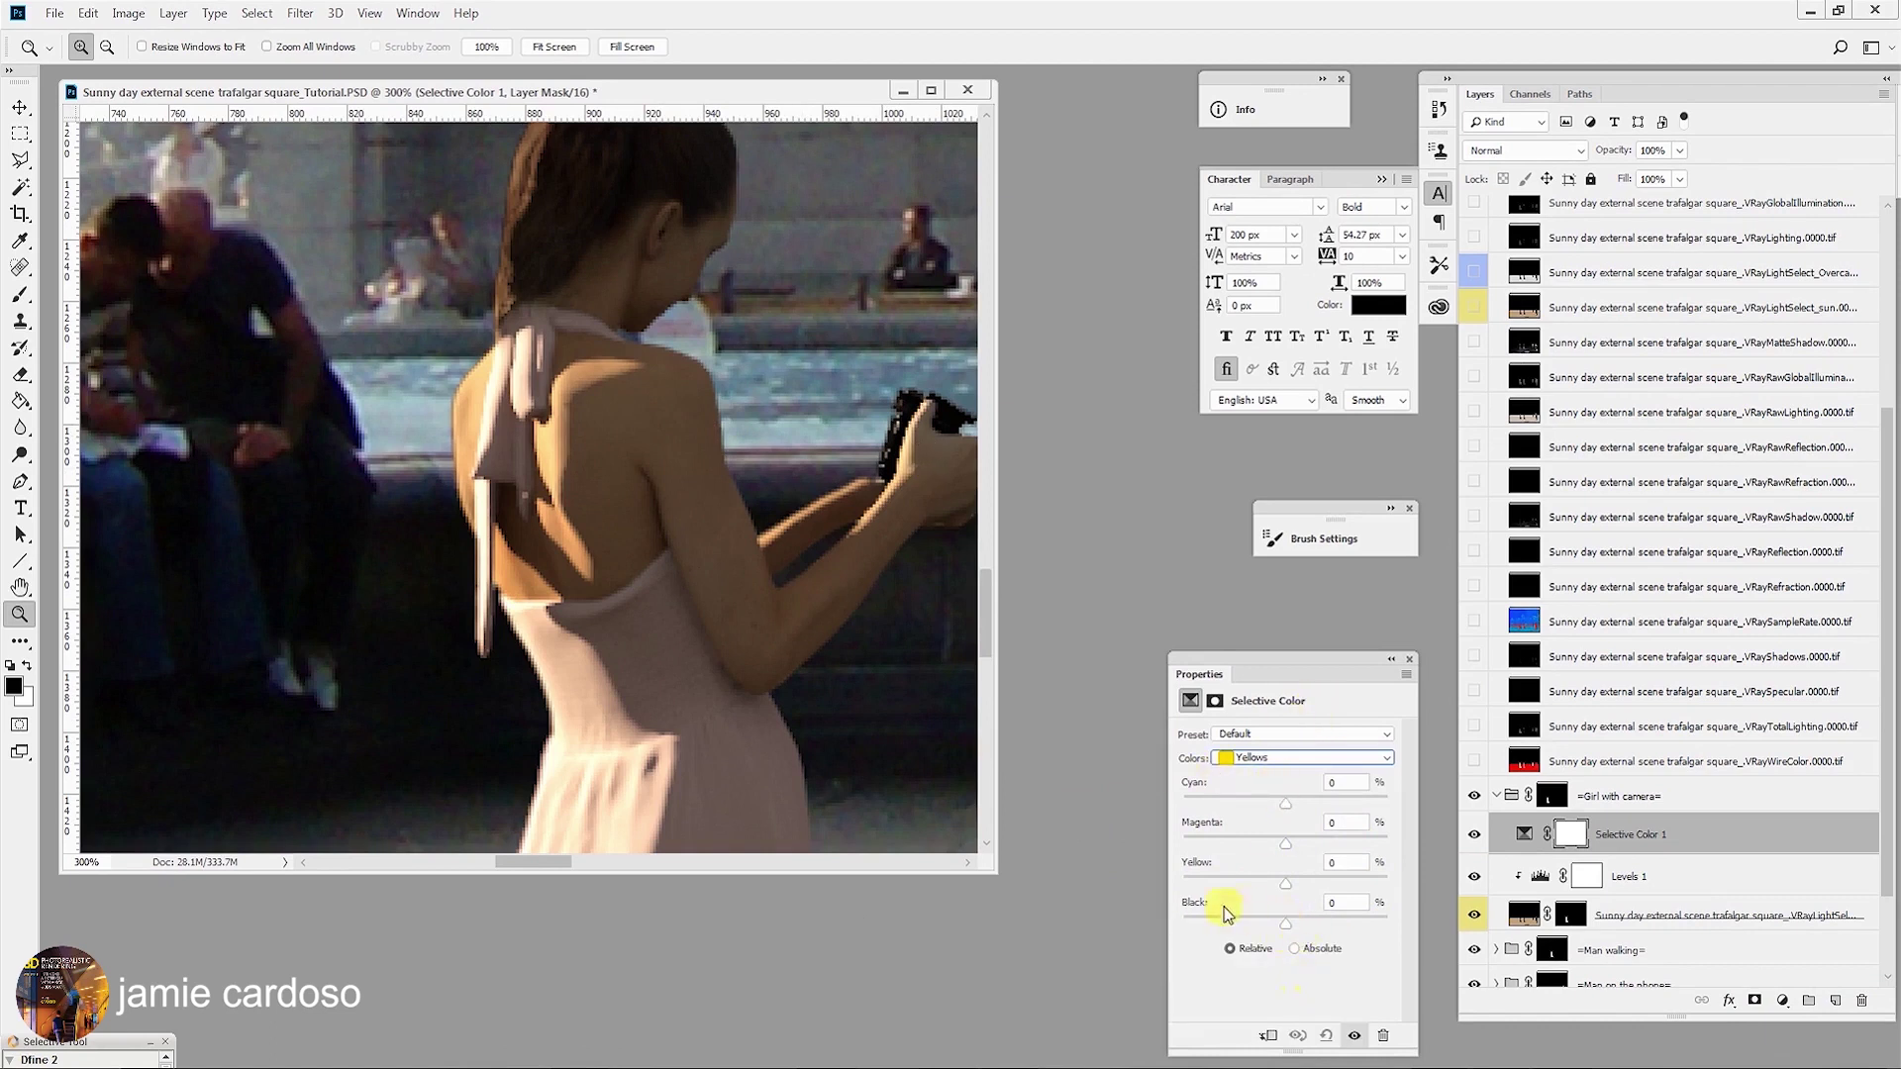
left_click_drag(1293, 929, 1328, 946)
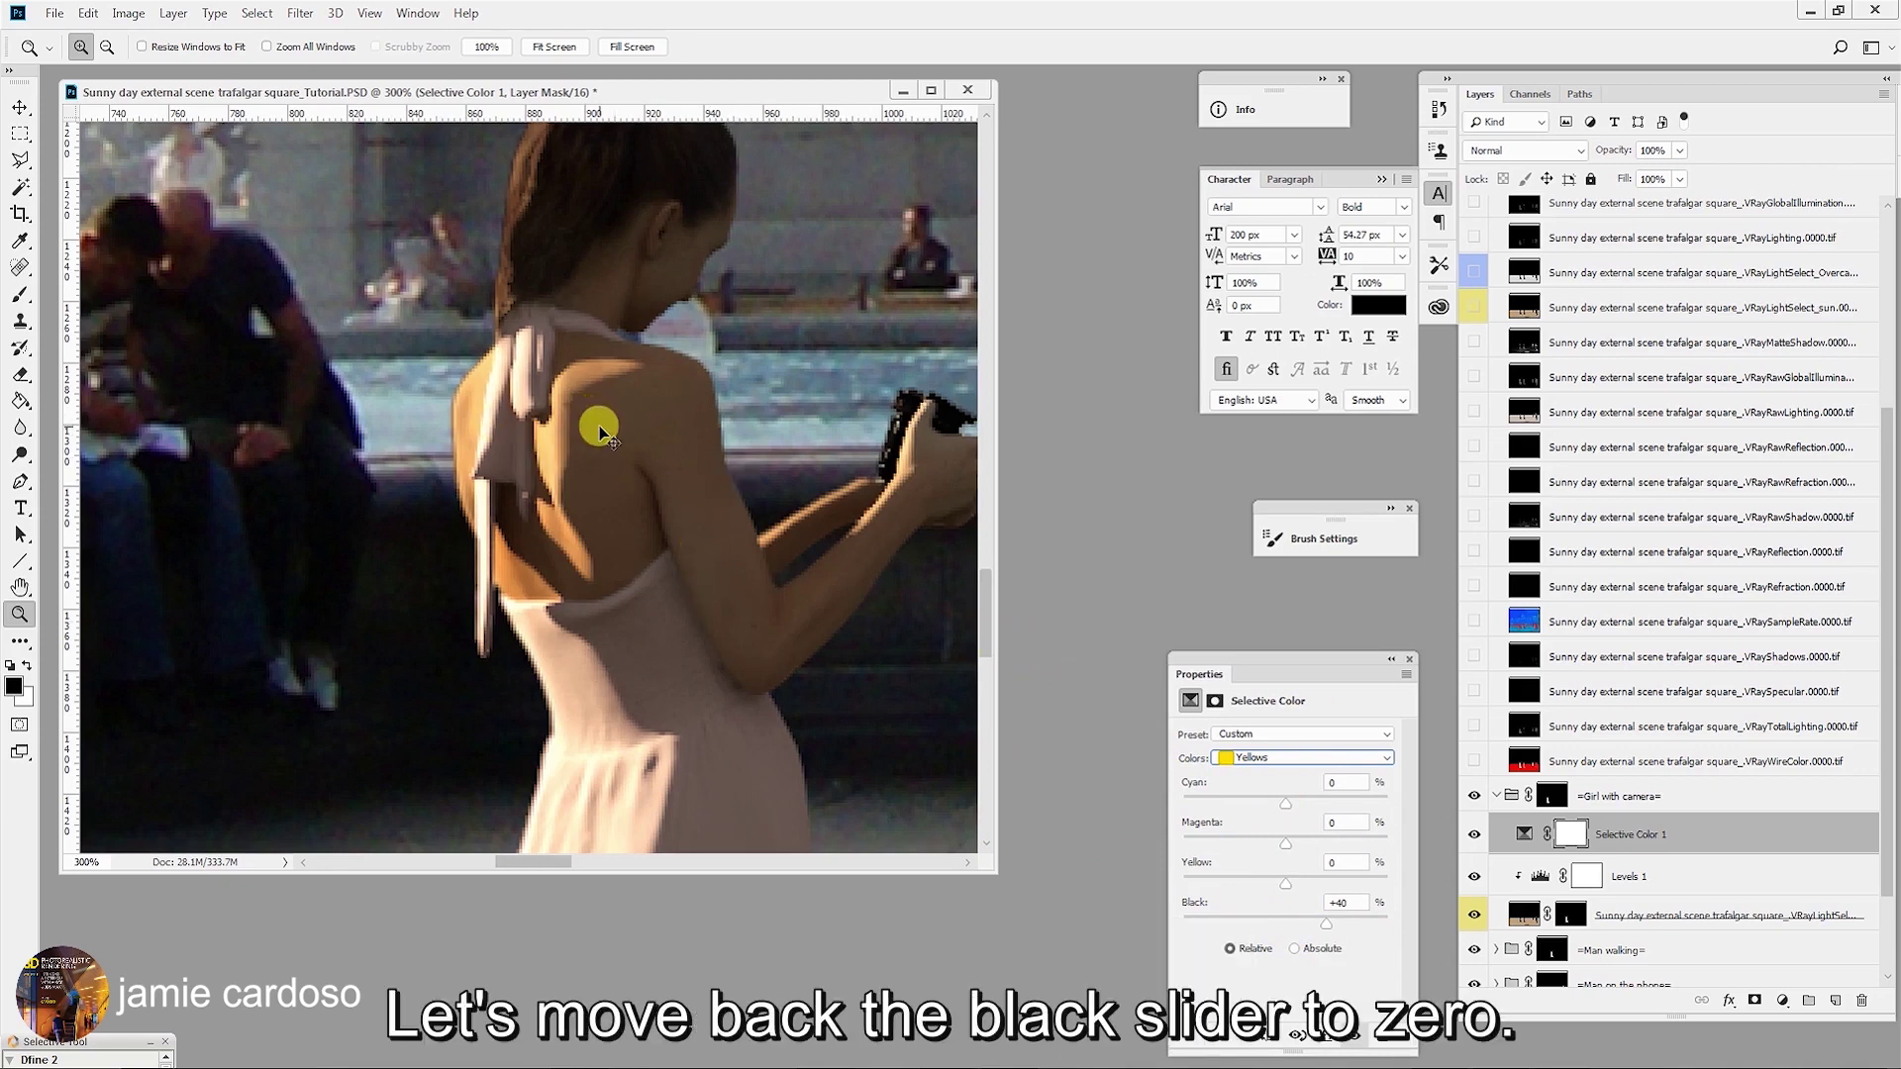
key("ctrl+z")
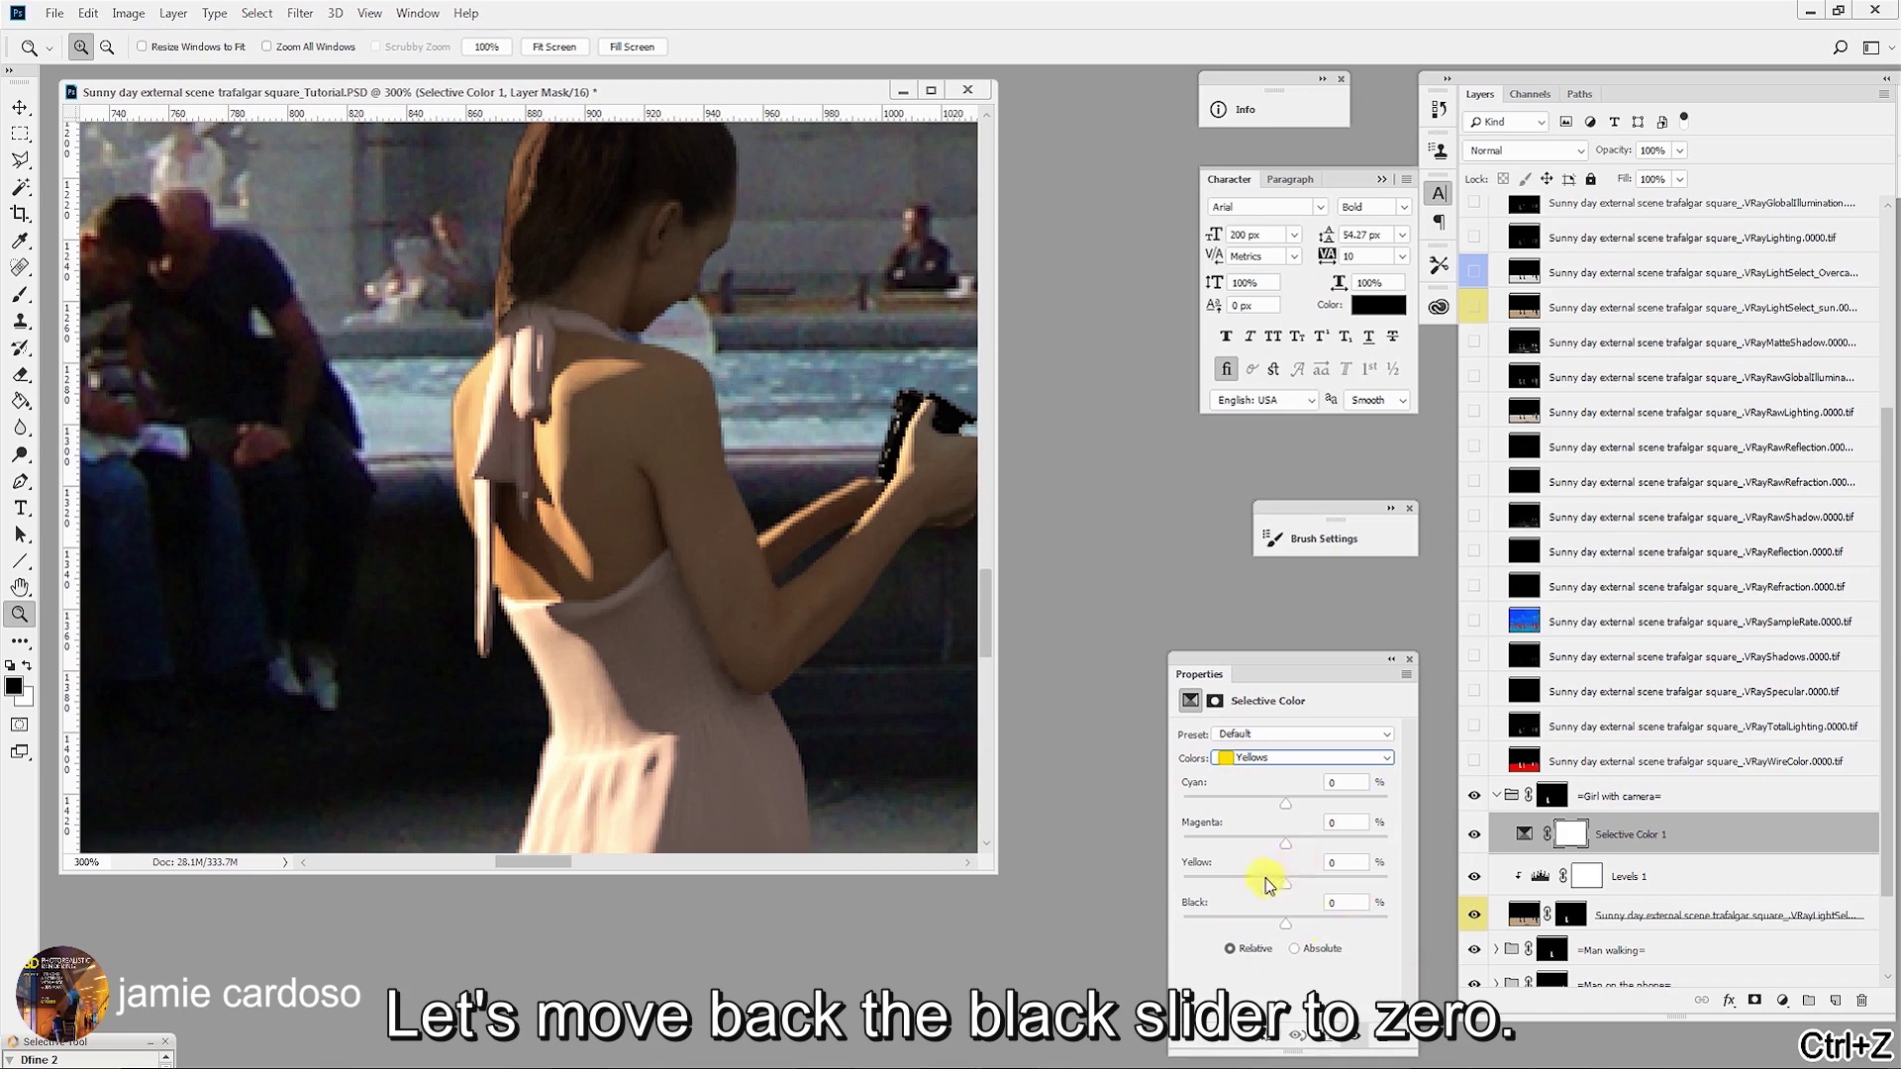
left_click(1289, 886)
left_click_drag(1341, 896, 1276, 894)
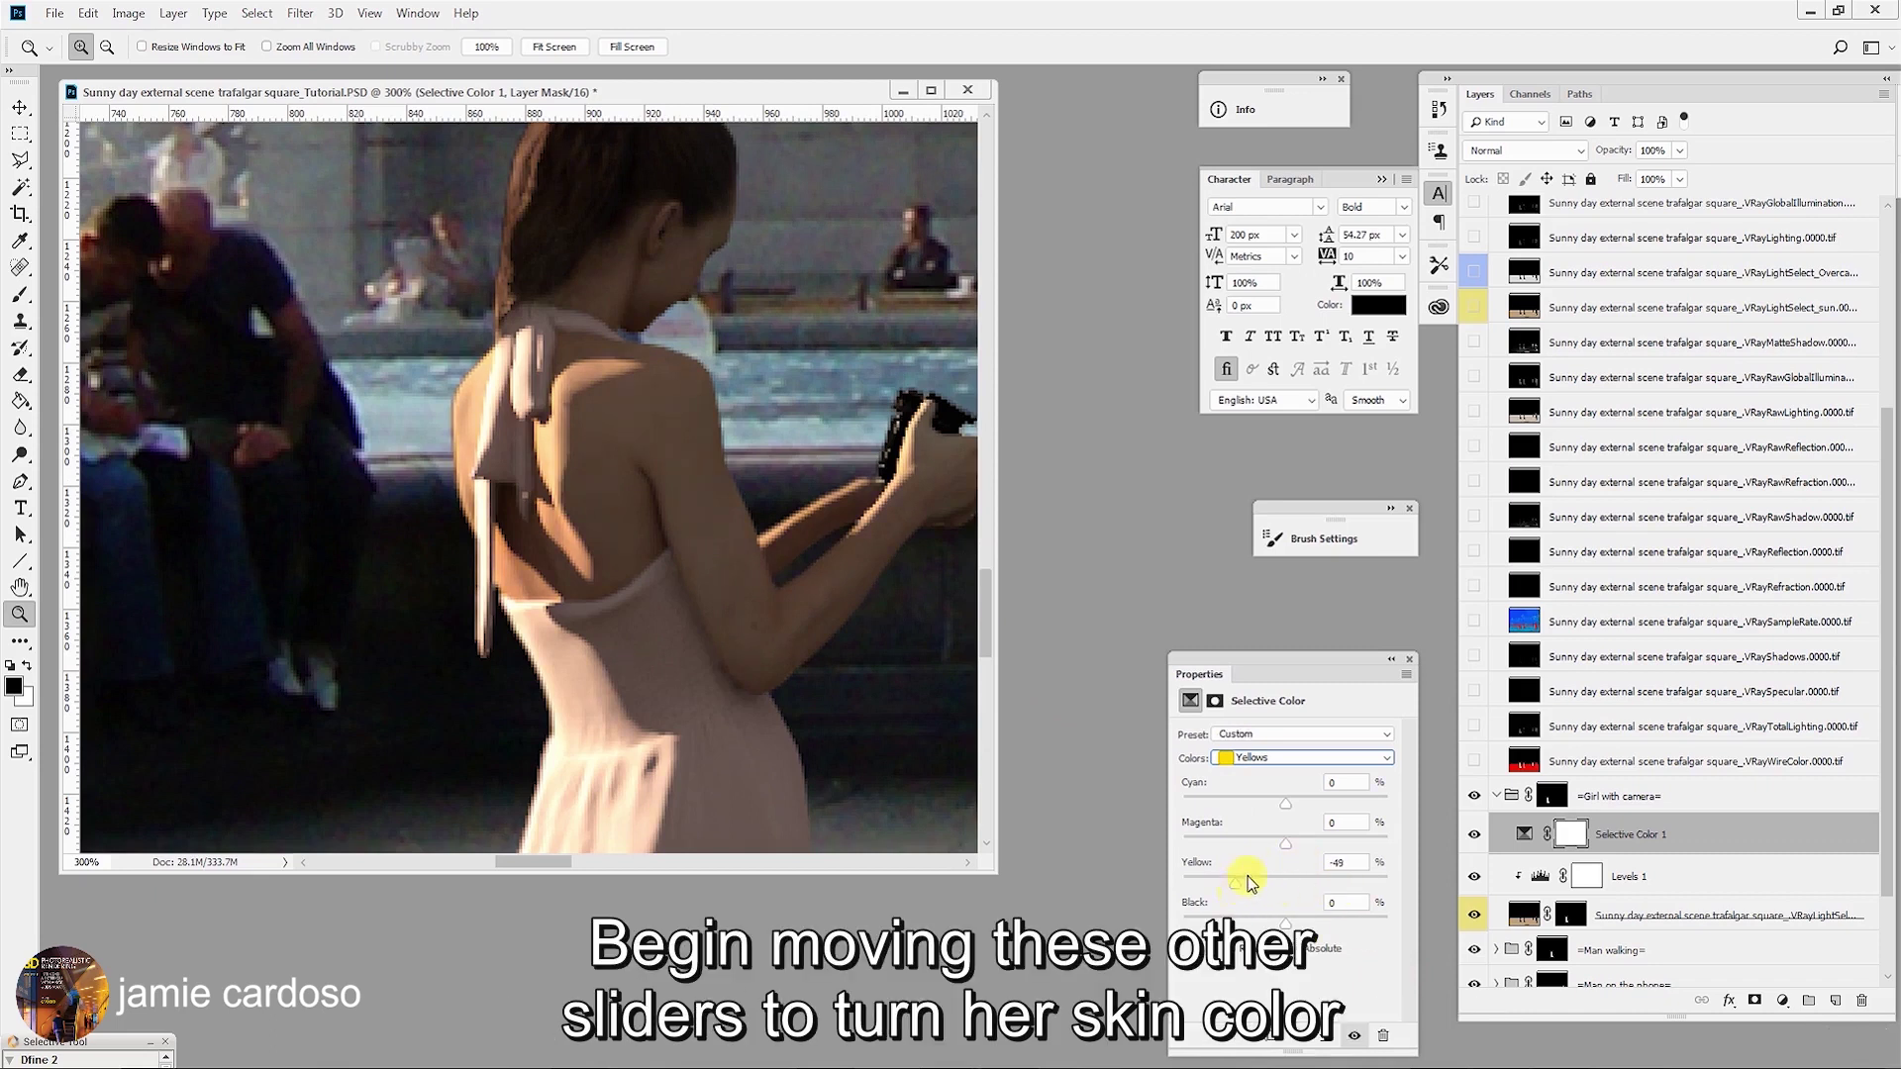
mouse_move(1293, 847)
left_mouse_down()
mouse_move(1317, 849)
mouse_move(1295, 848)
left_mouse_up()
Widen the document window and examine the girl's legs against the skin of the woman in the photo.
left_click(761, 709, "alt")
left_click(760, 709, "alt")
left_click_drag(619, 704, 701, 428)
left_click(577, 761)
left_click_drag(574, 746, 600, 634)
left_click_drag(996, 601, 1208, 604)
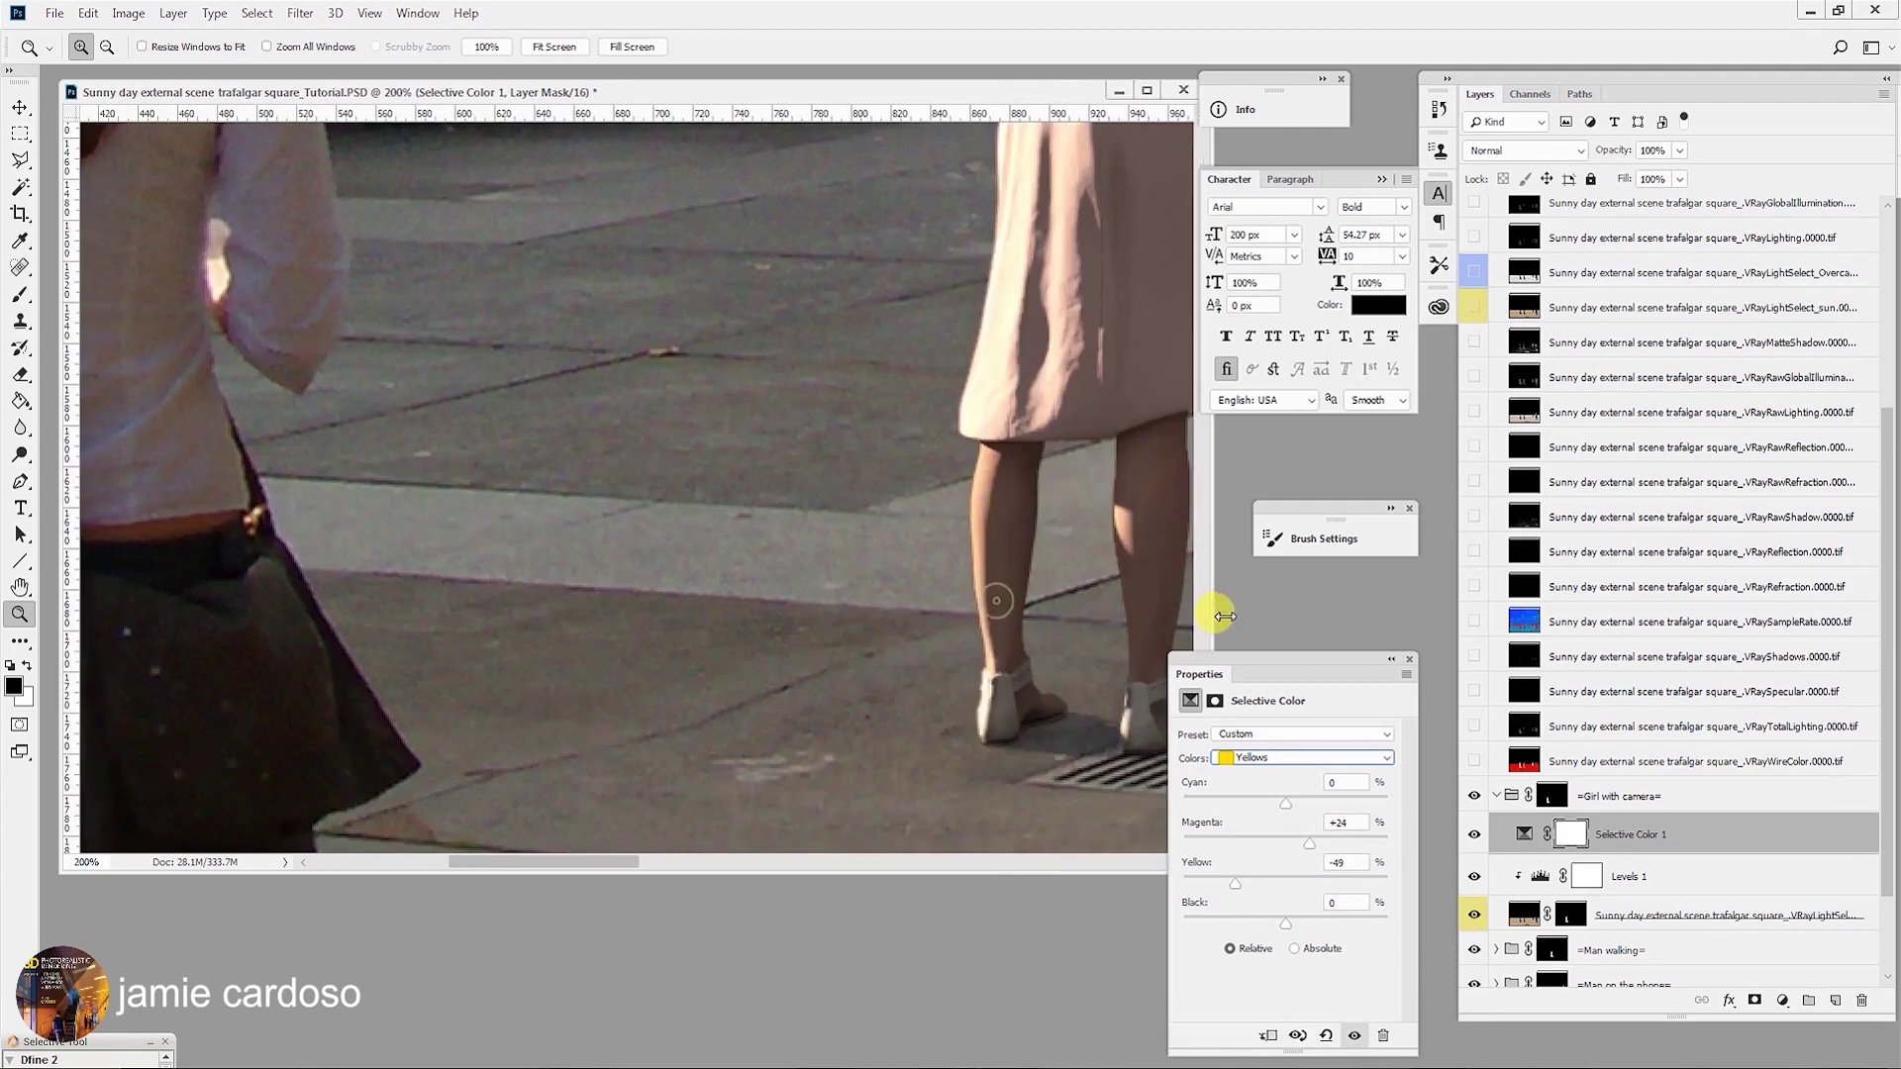
left_click_drag(738, 602, 512, 565)
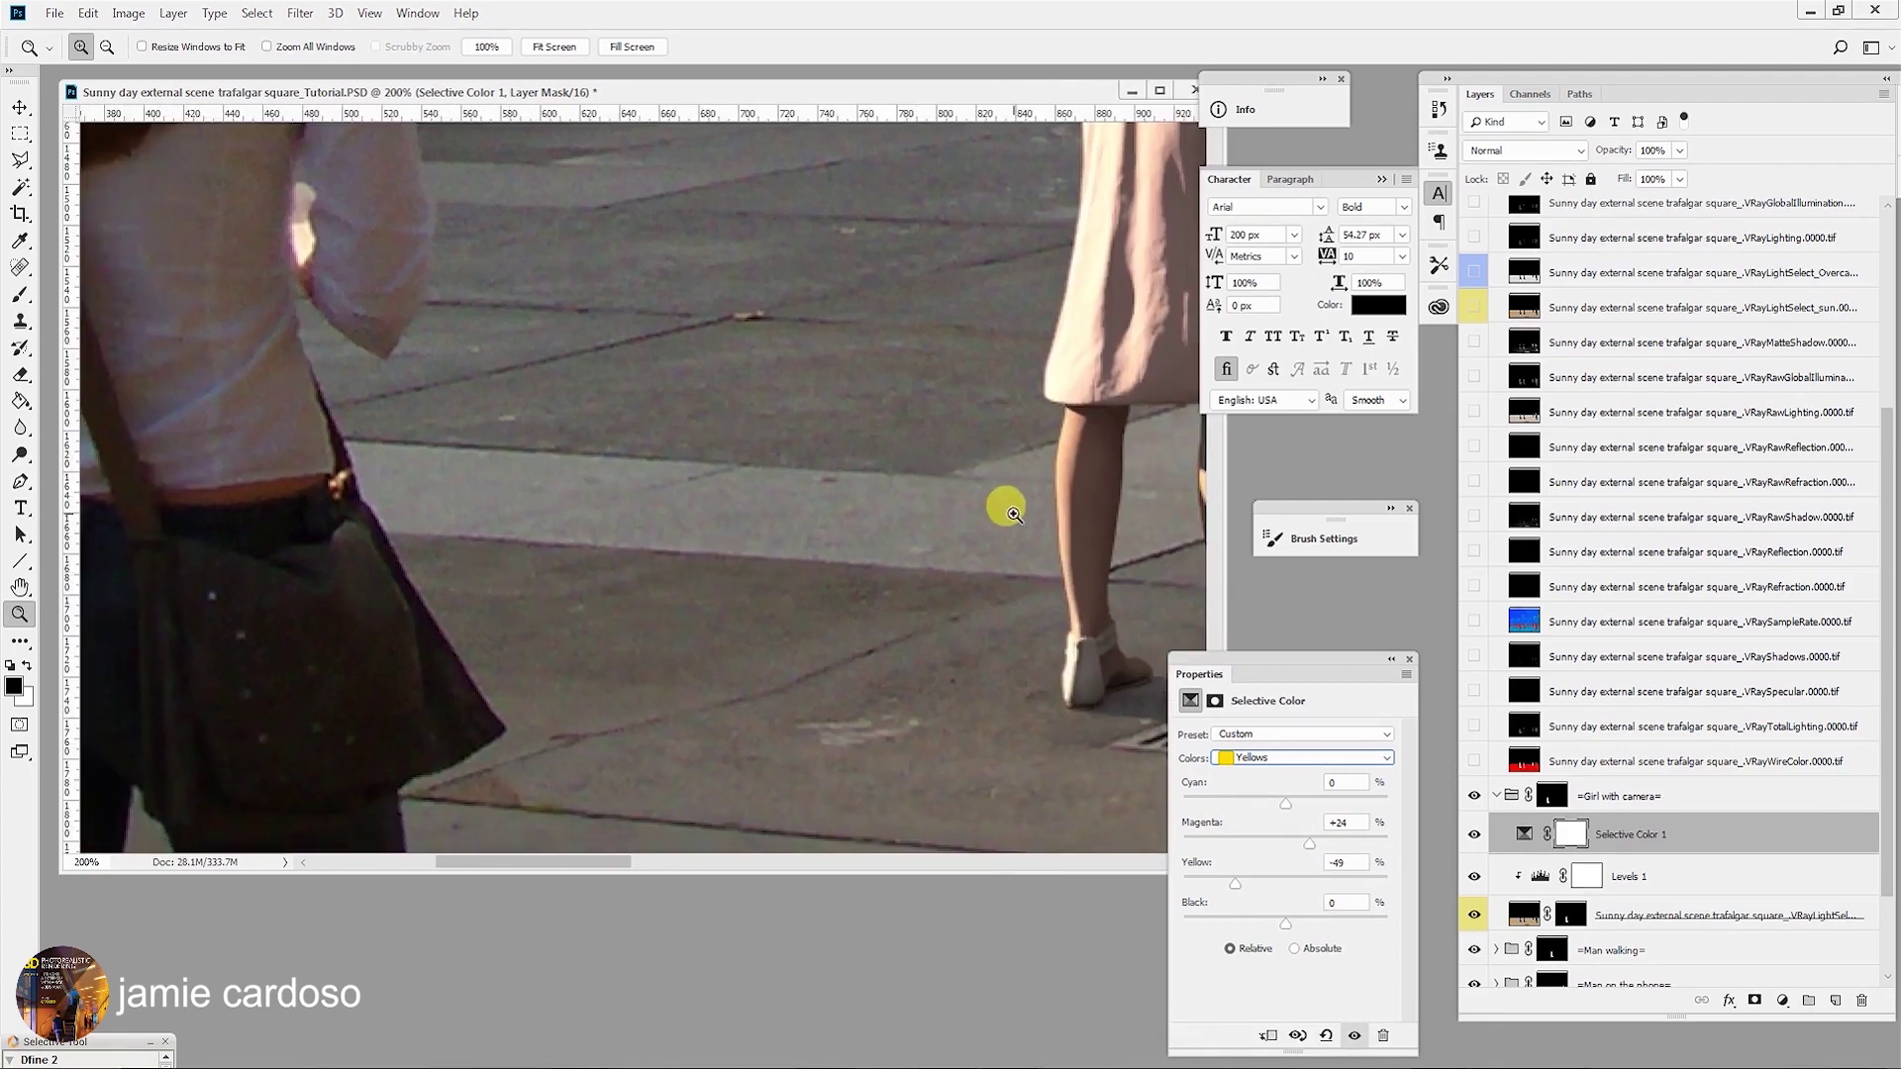
left_click_drag(941, 549, 802, 581)
Bring the girl's skin closer to the photo by setting Cyan to -77% in the Selective Color layer's Yellows.
left_click(87, 862)
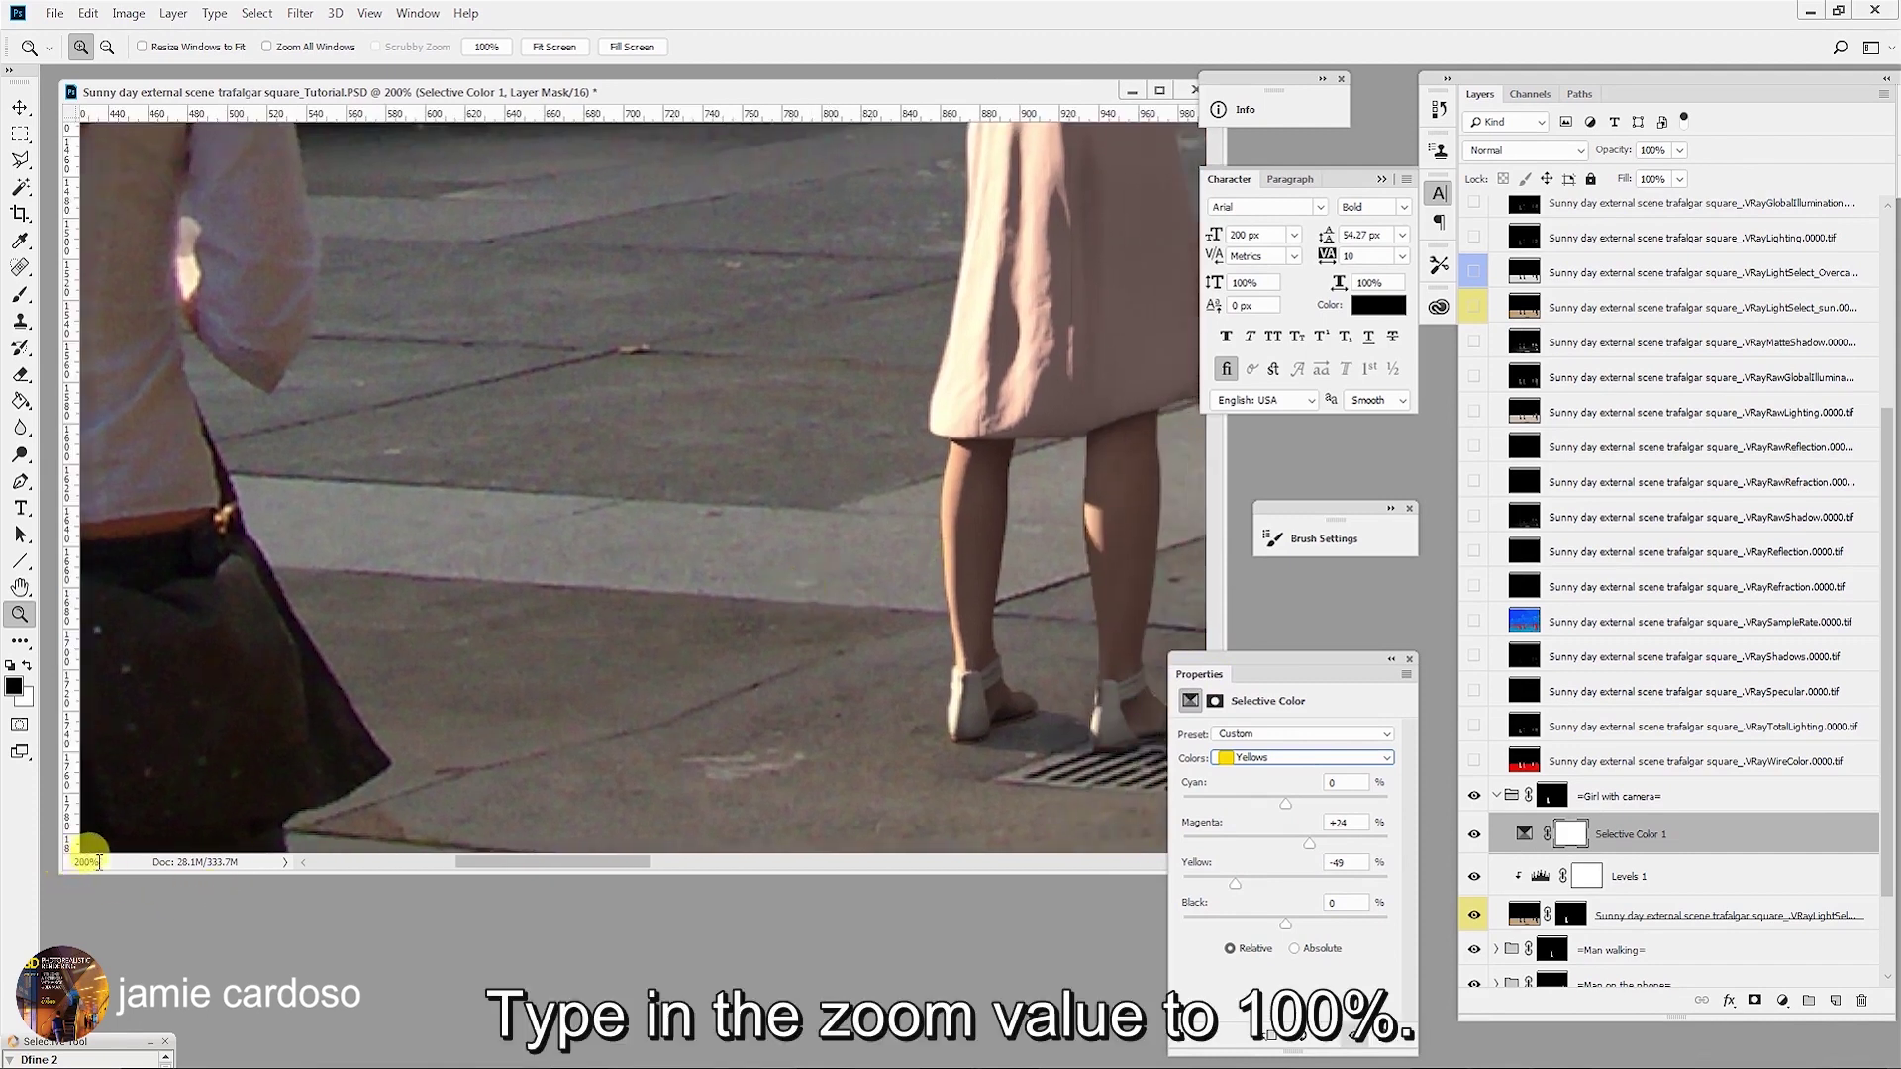
type("15")
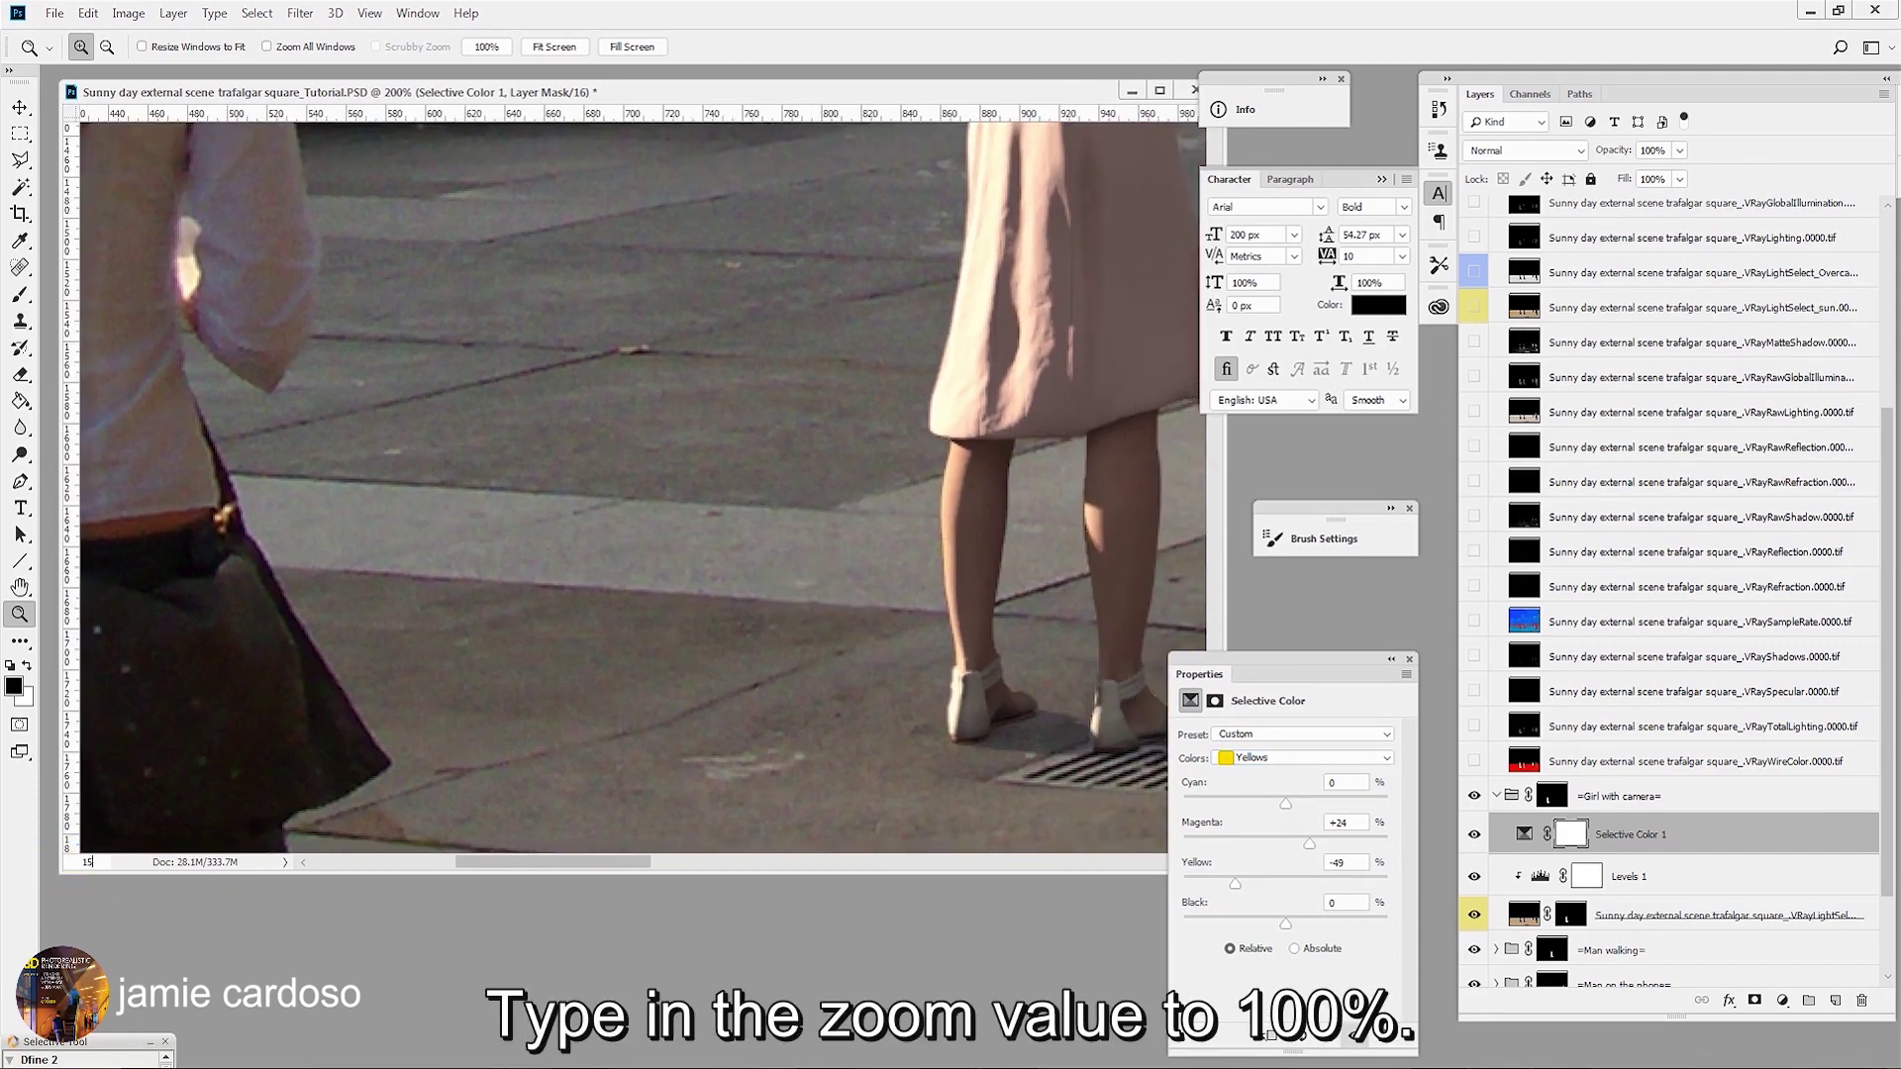
type("0")
key("Return")
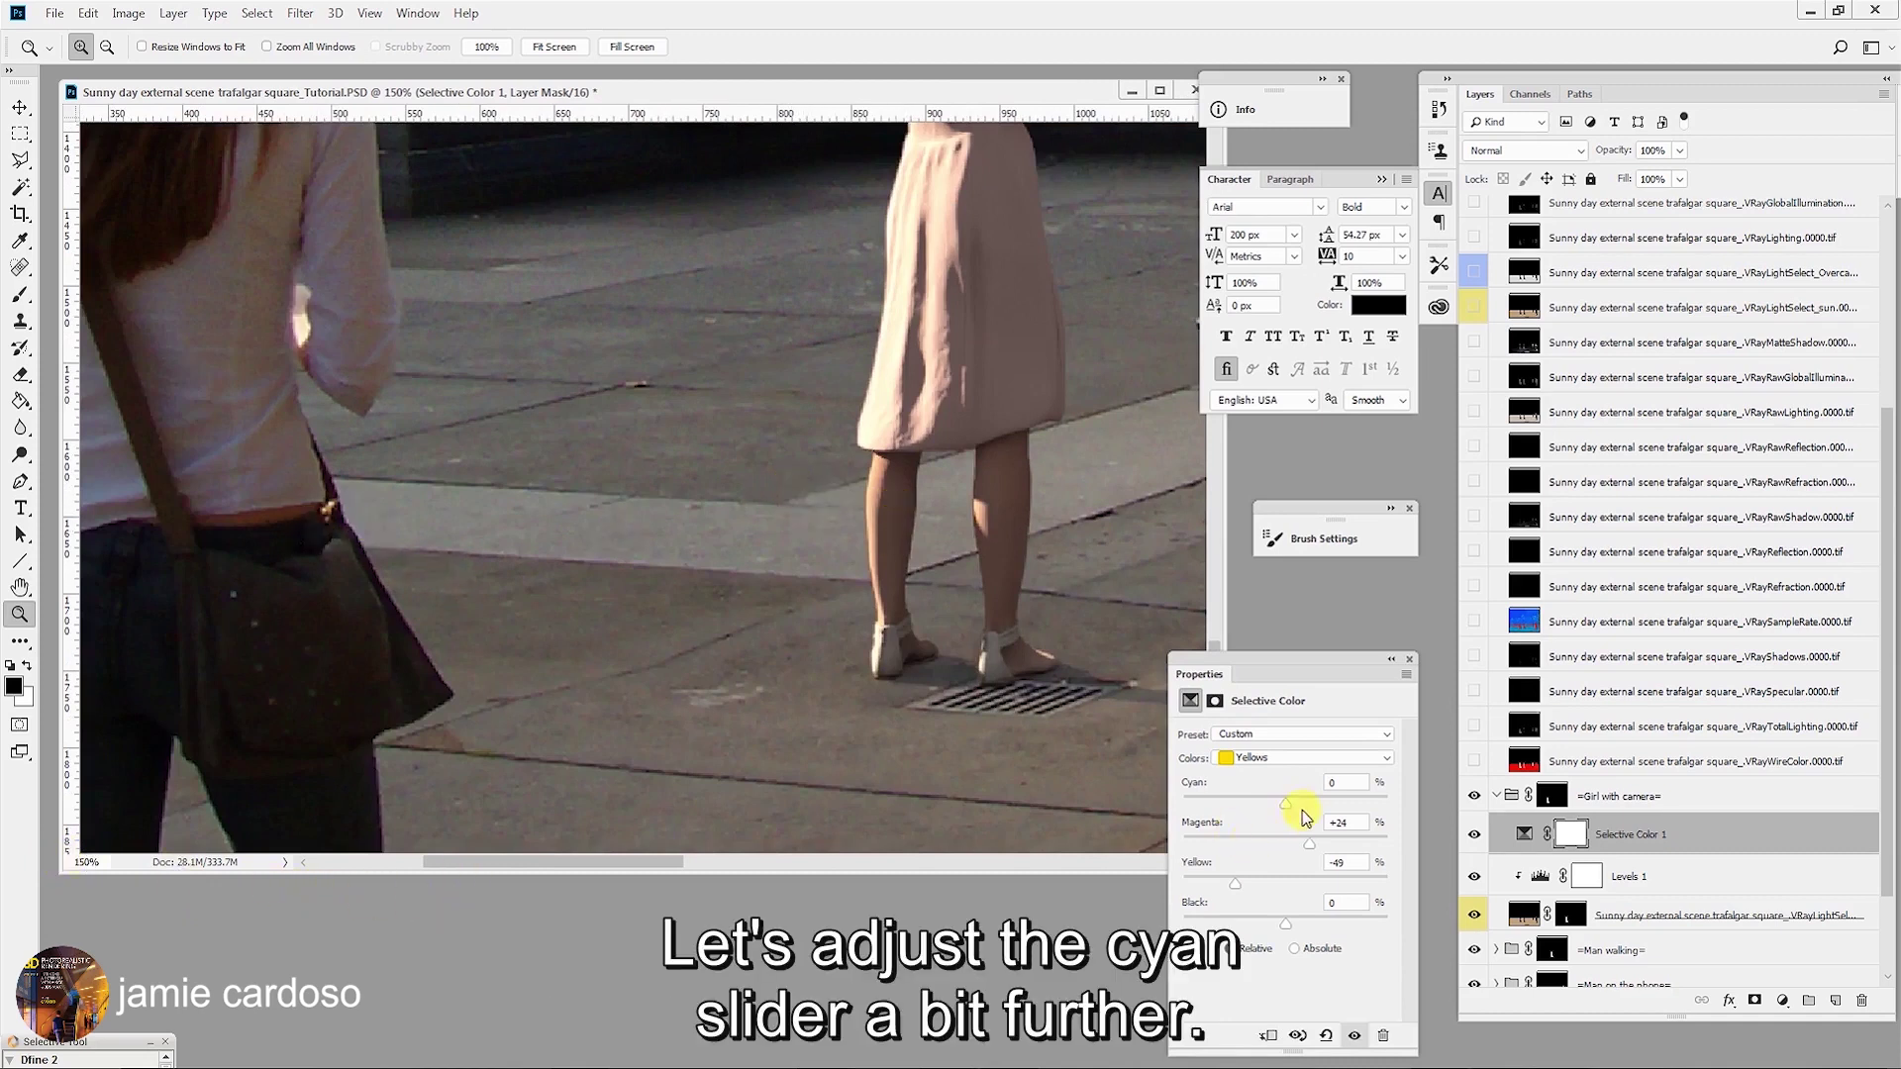
left_click_drag(1289, 810, 1245, 812)
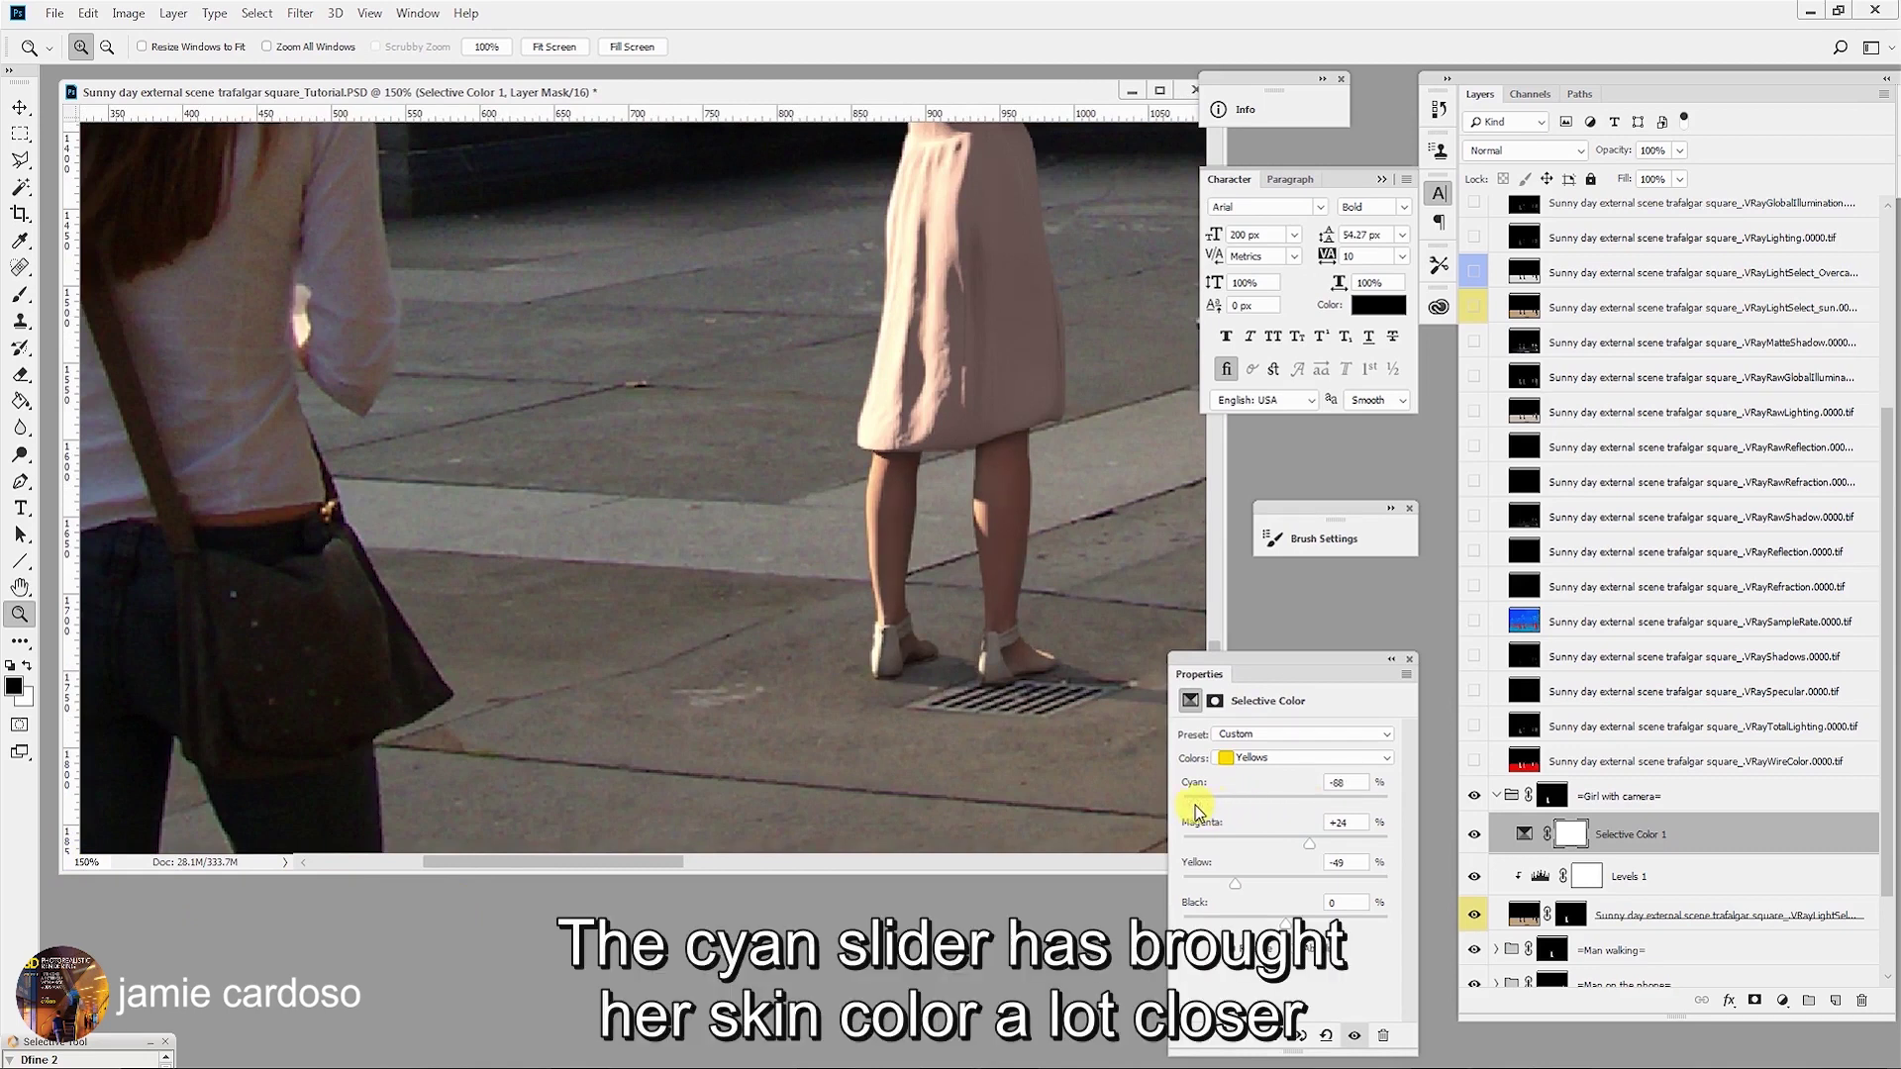
left_click_drag(1195, 810, 1207, 802)
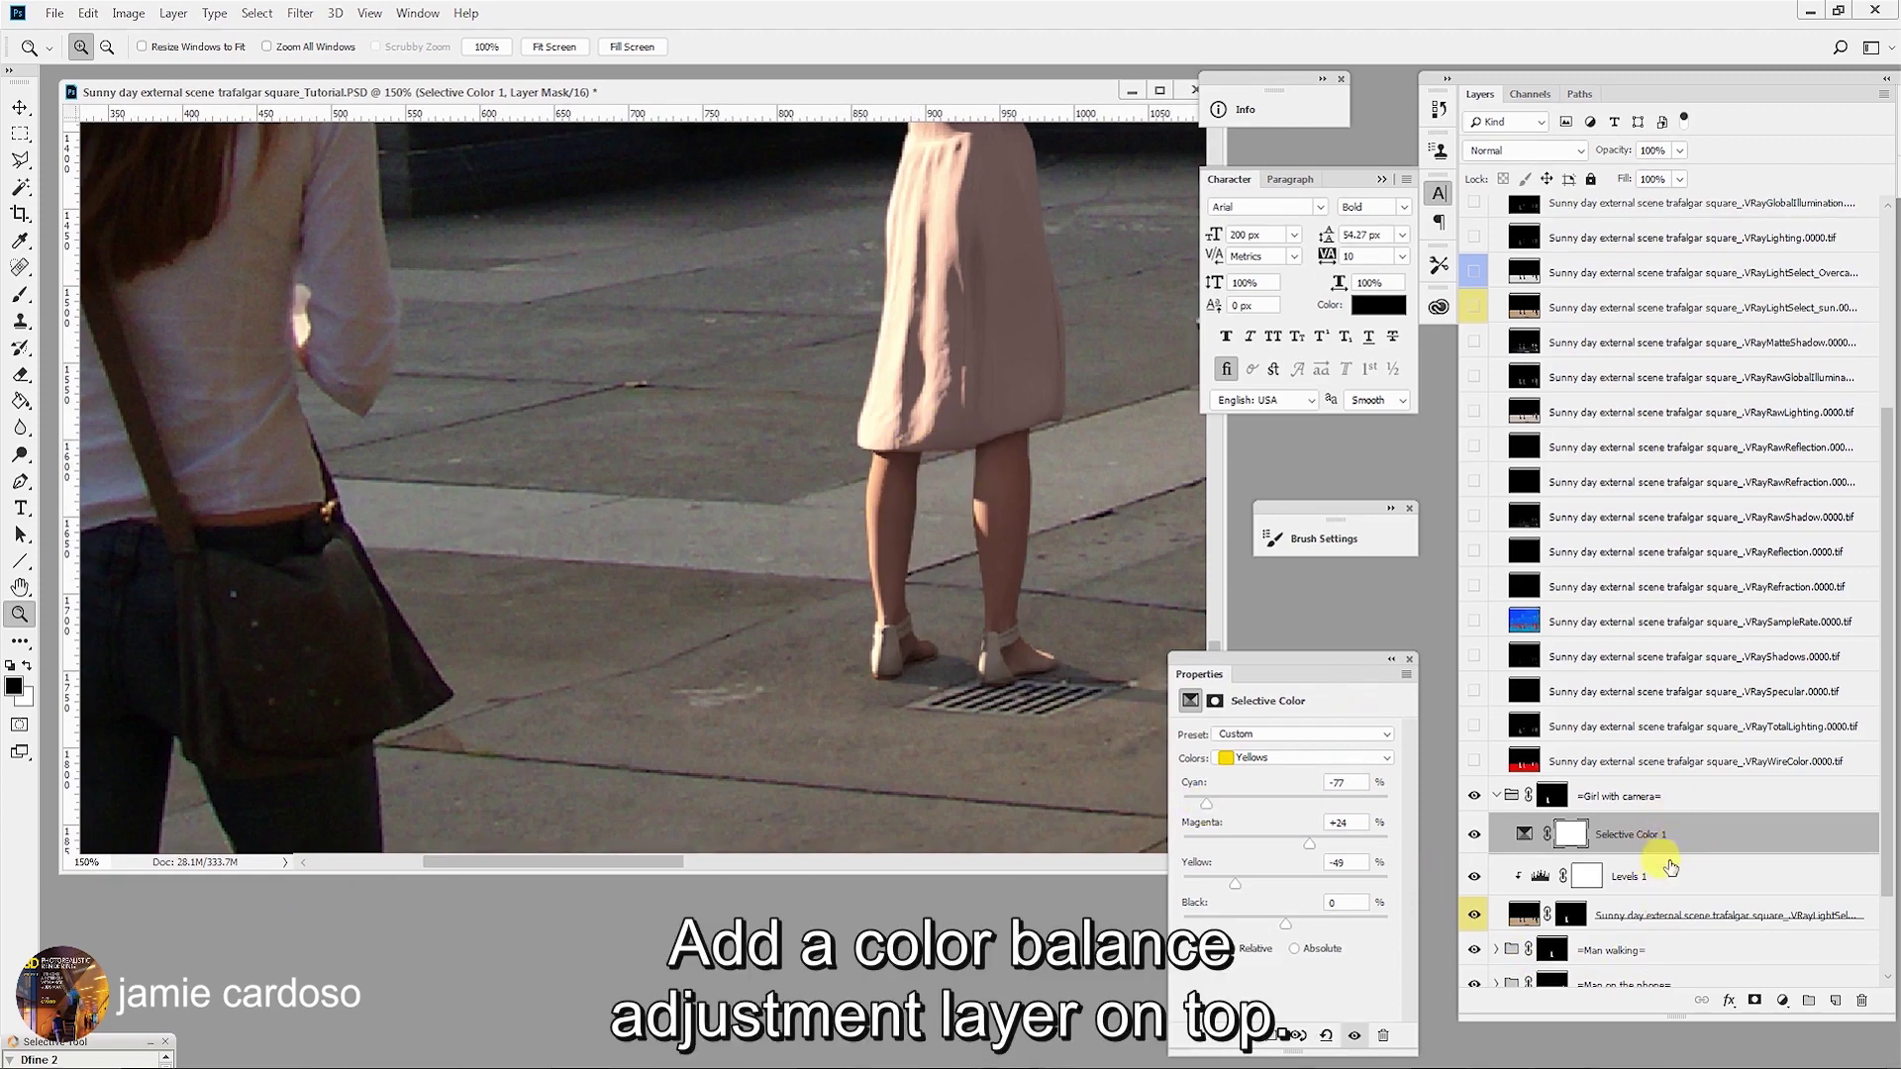
Add a Color Balance layer above Selective Color, set its midtones to Cyan-Red +9 and Yellow-Blue -9, and clip it to the layer below.
left_click(1781, 1001)
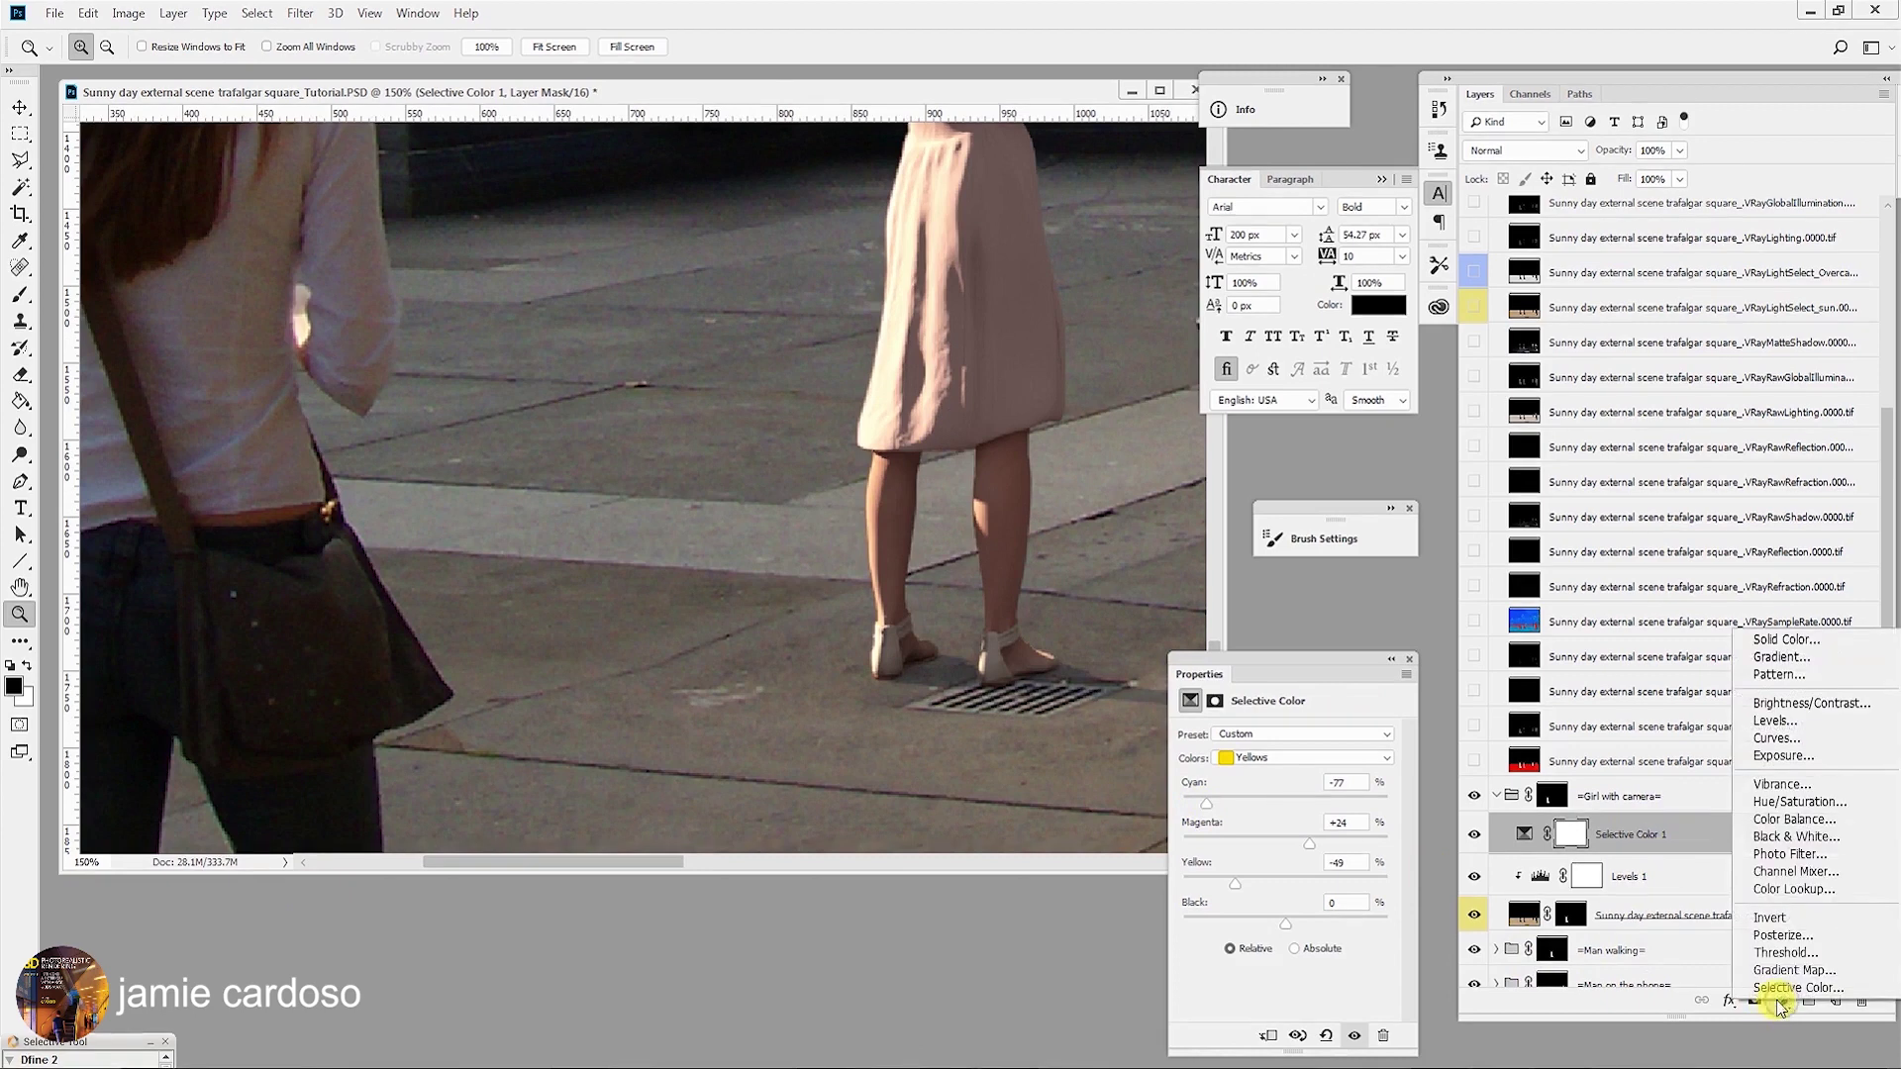
left_click(1831, 830)
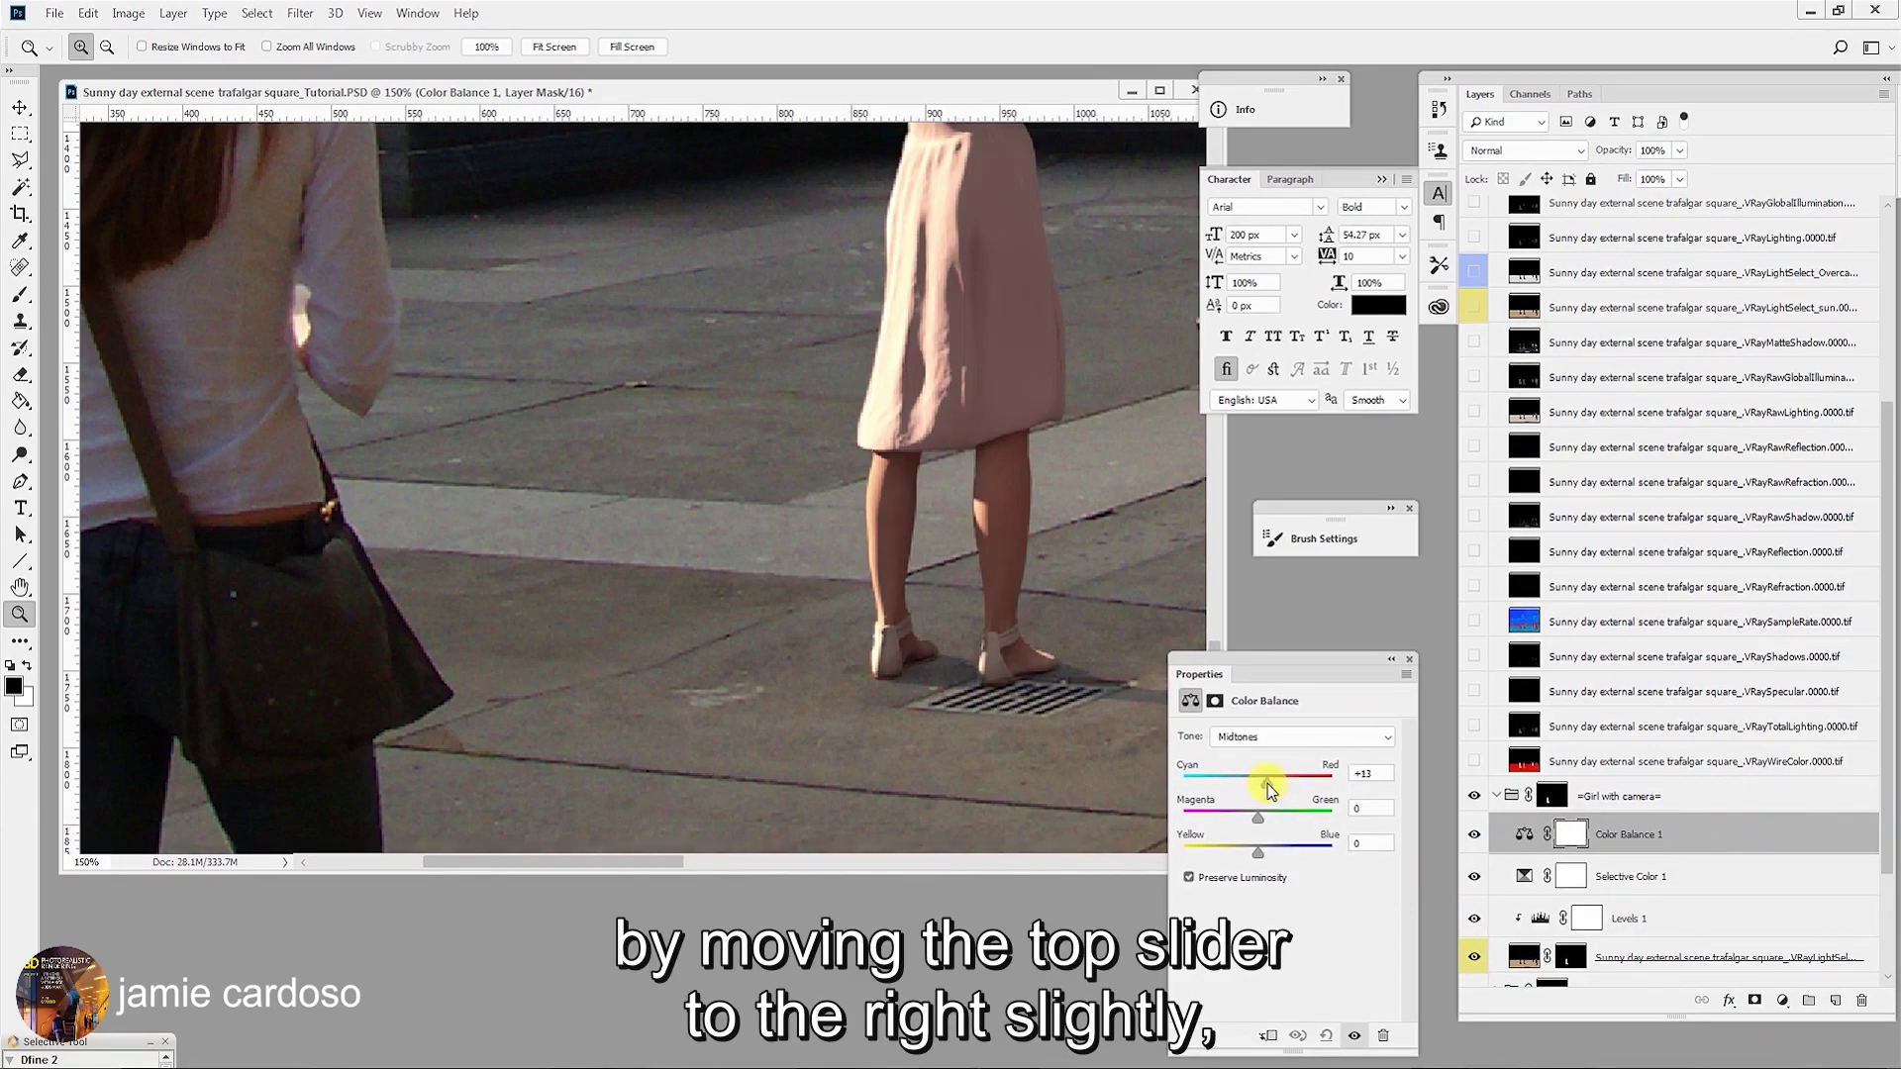
left_click_drag(1268, 788, 1267, 787)
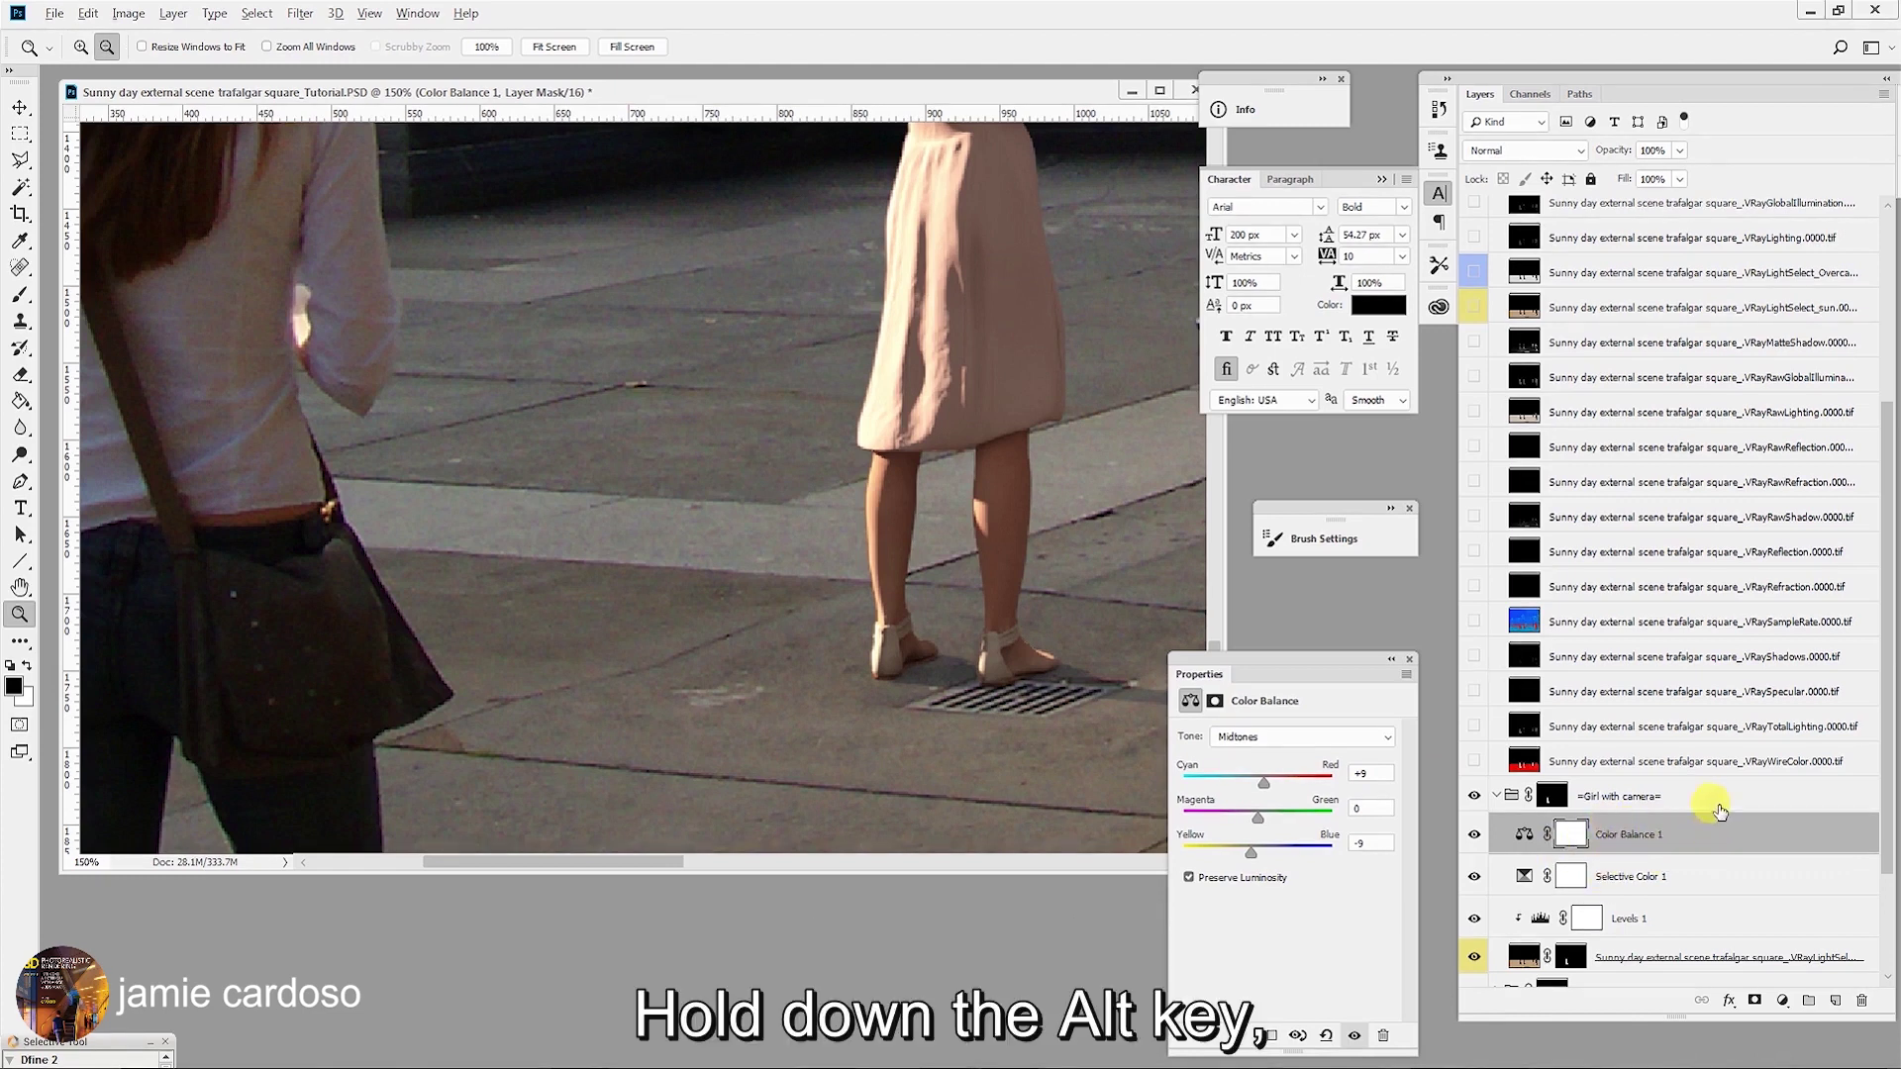
key("alt")
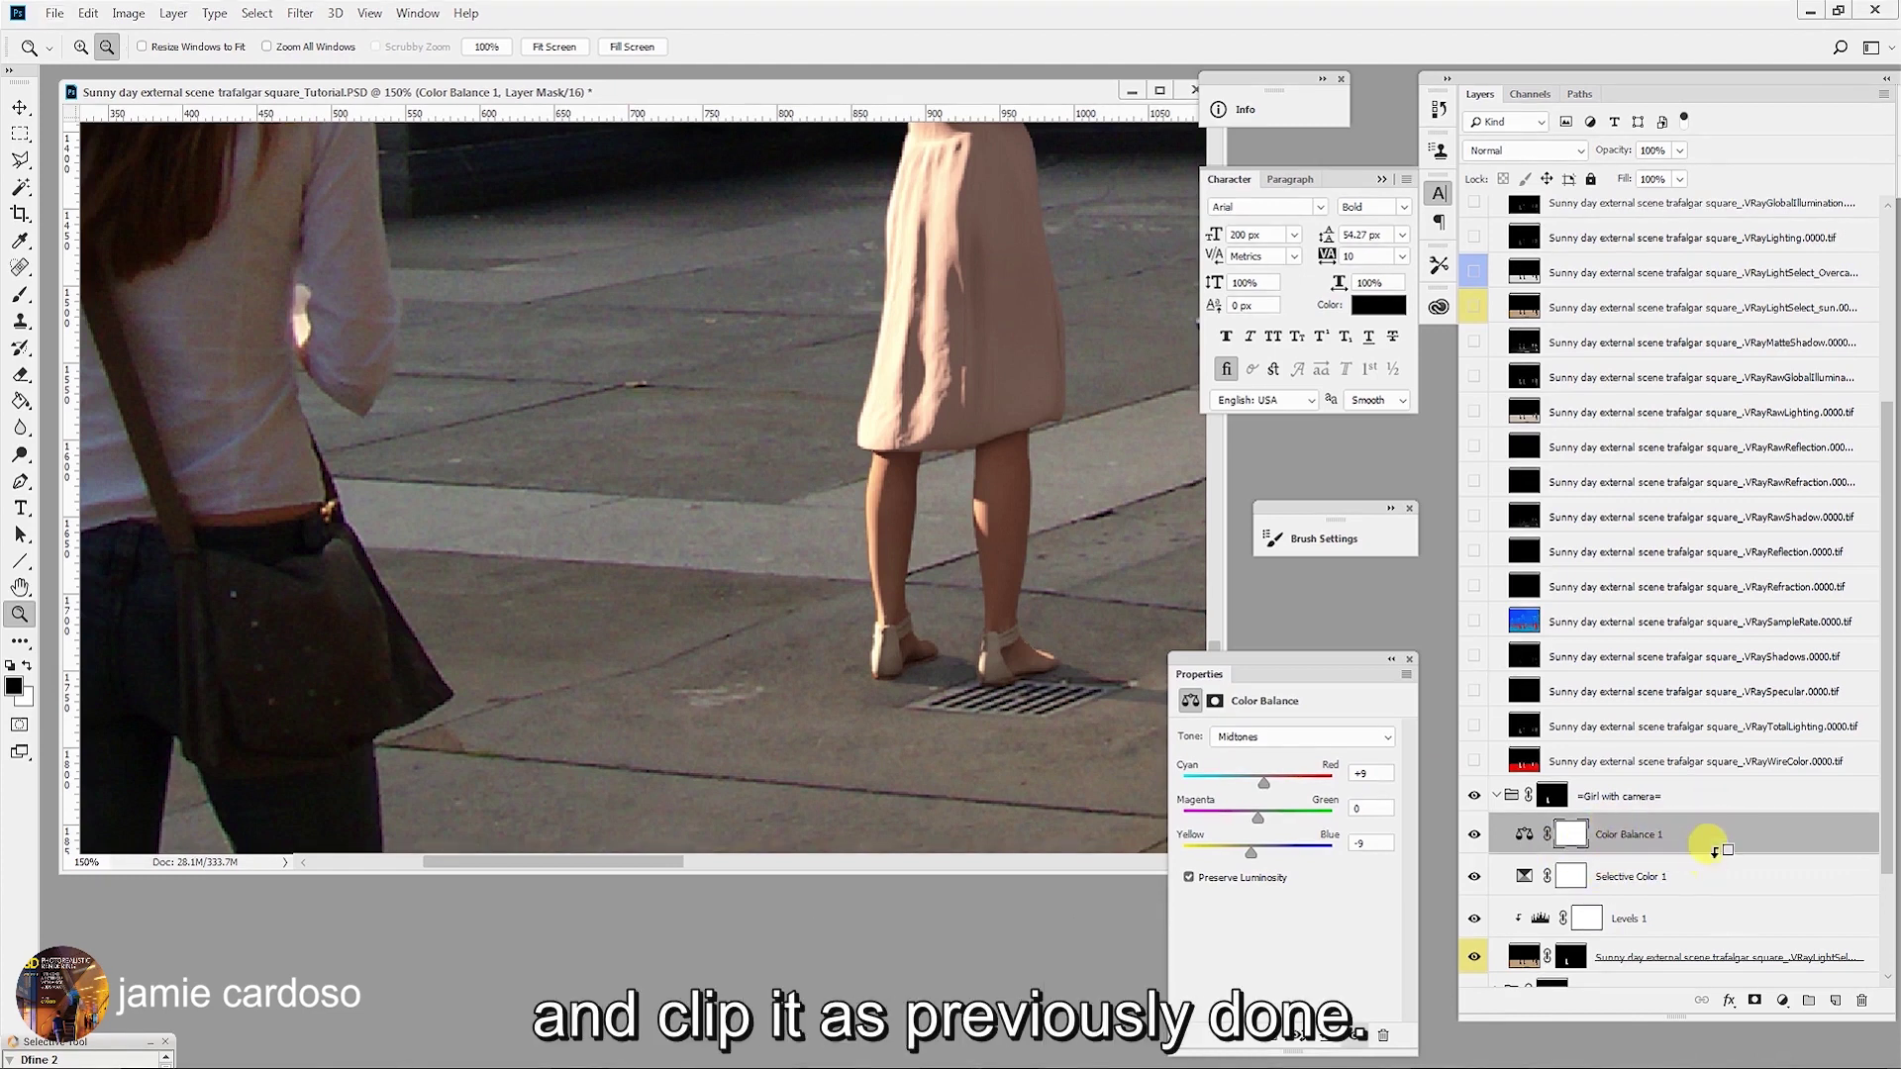
left_click(1715, 851, "alt")
Target the Selective Color layer's mask with the girl's back and dress in view.
left_click(1491, 875)
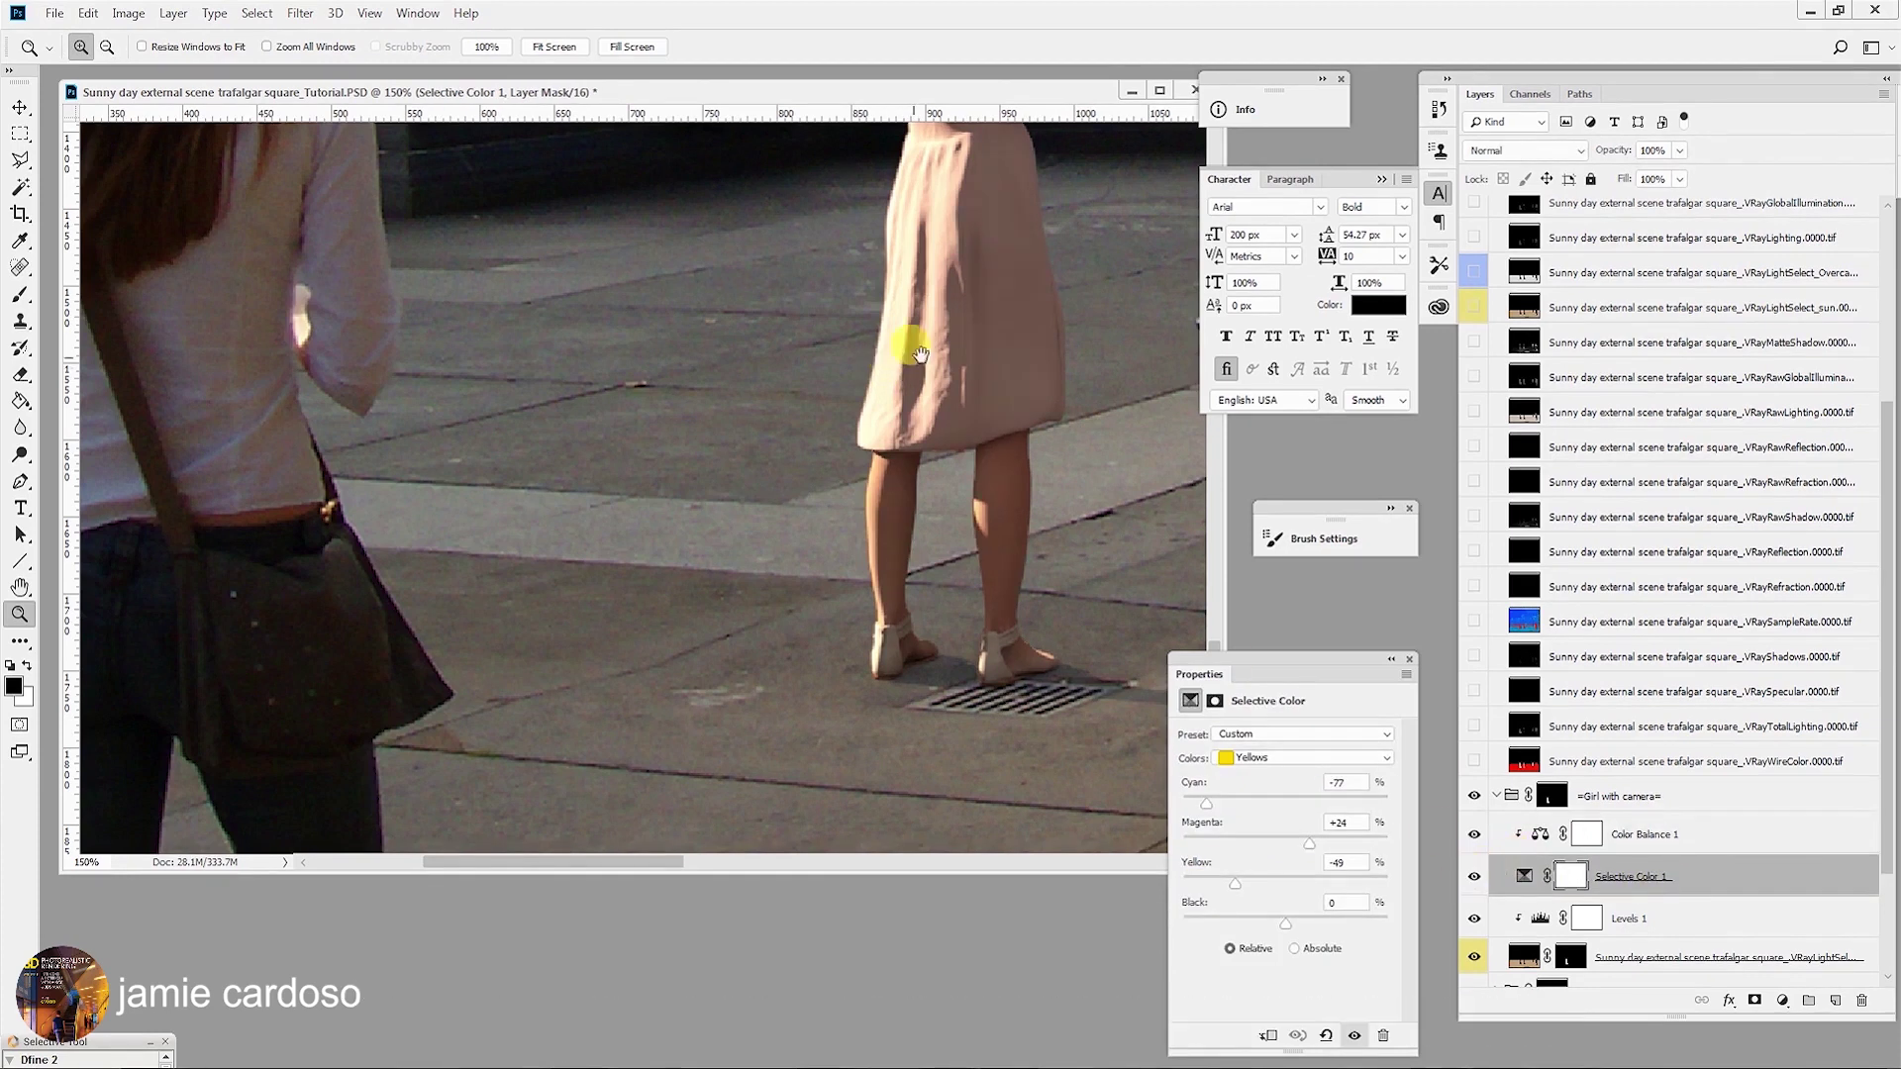
left_click_drag(904, 318, 778, 603)
key("ctrl+r")
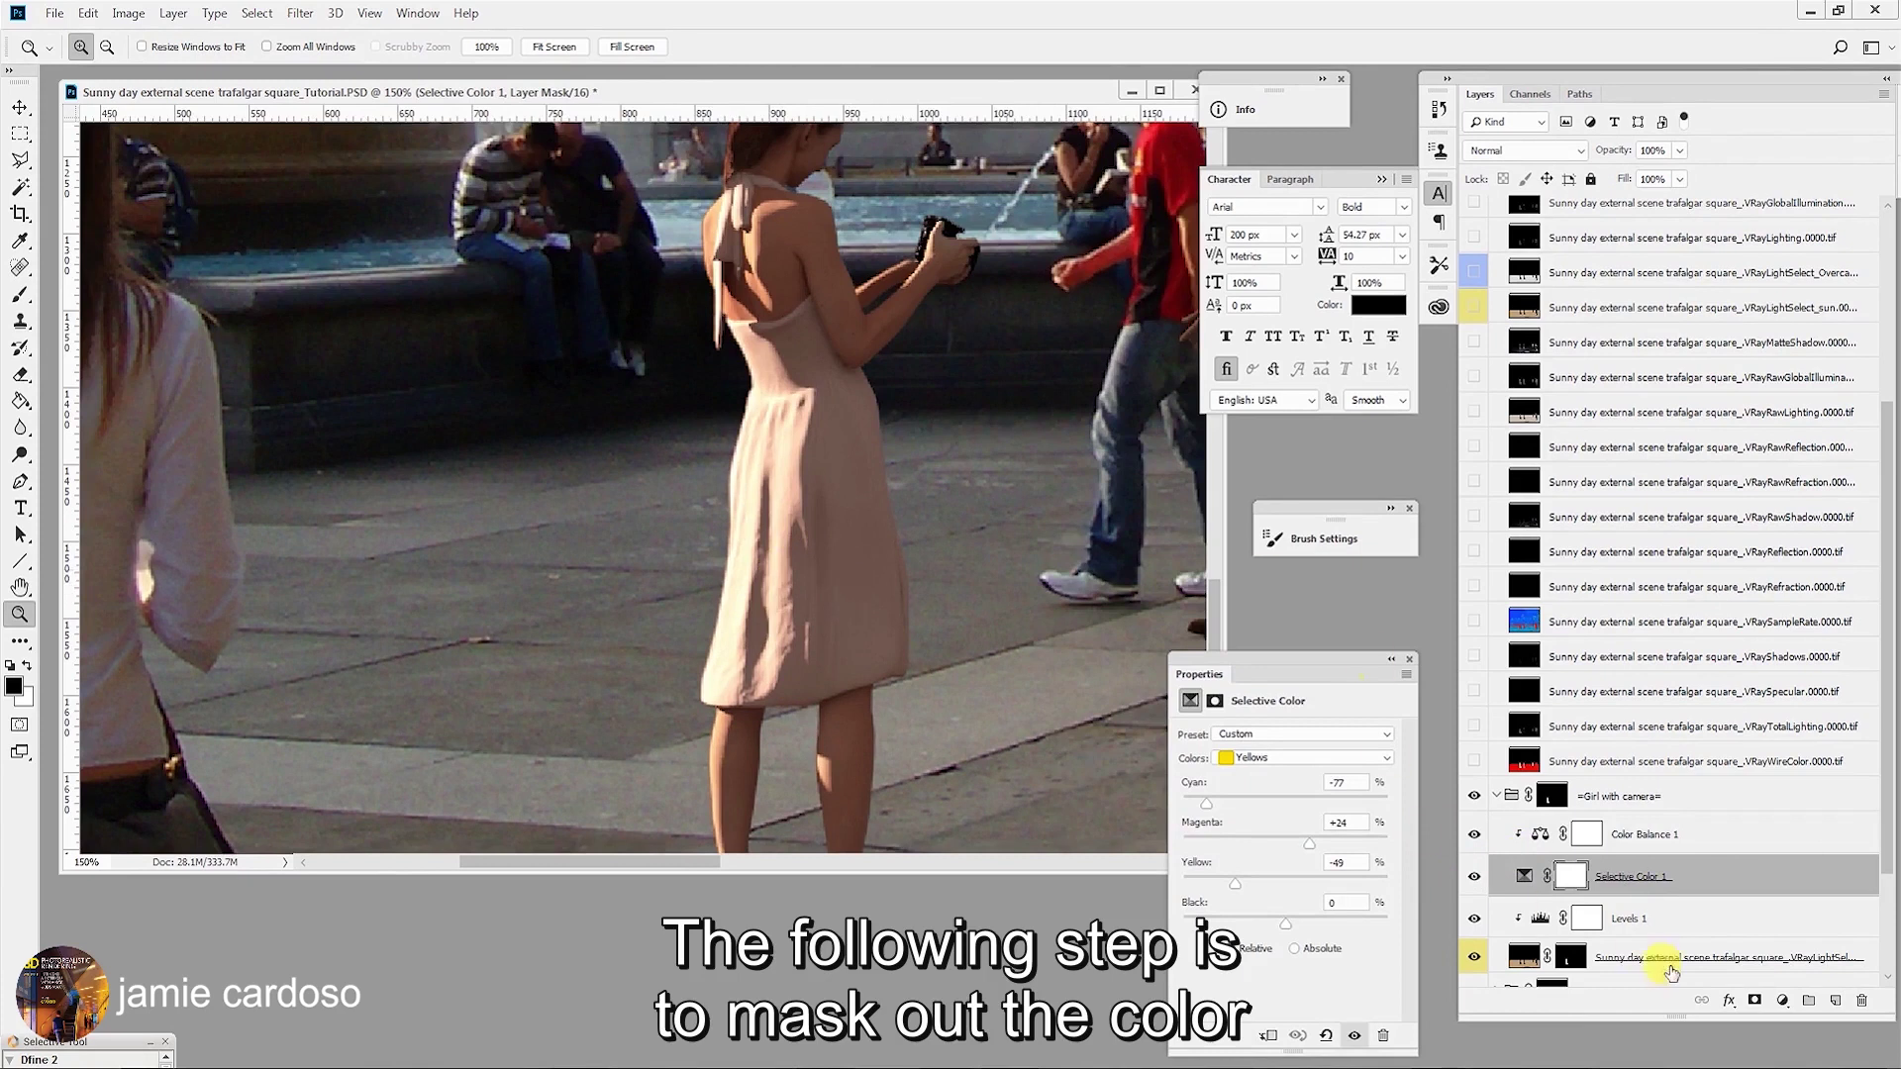
left_click(1571, 875)
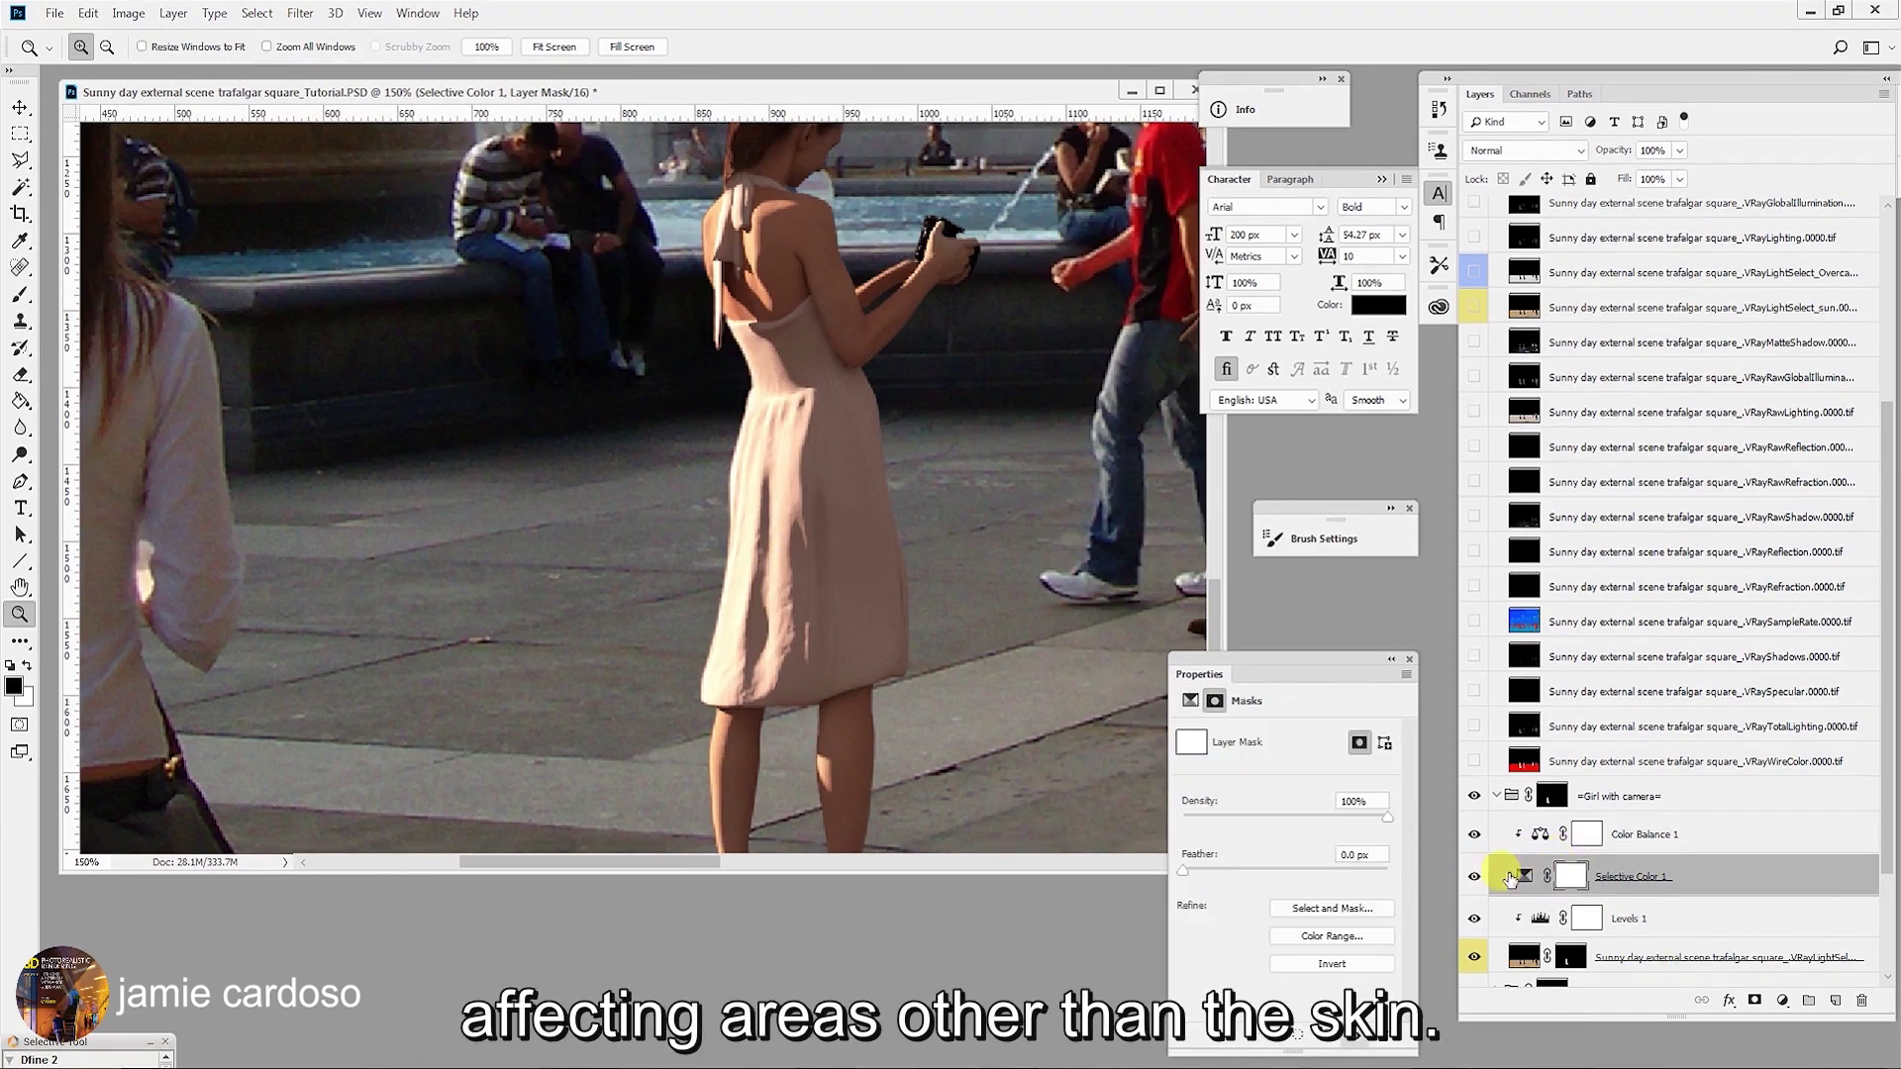